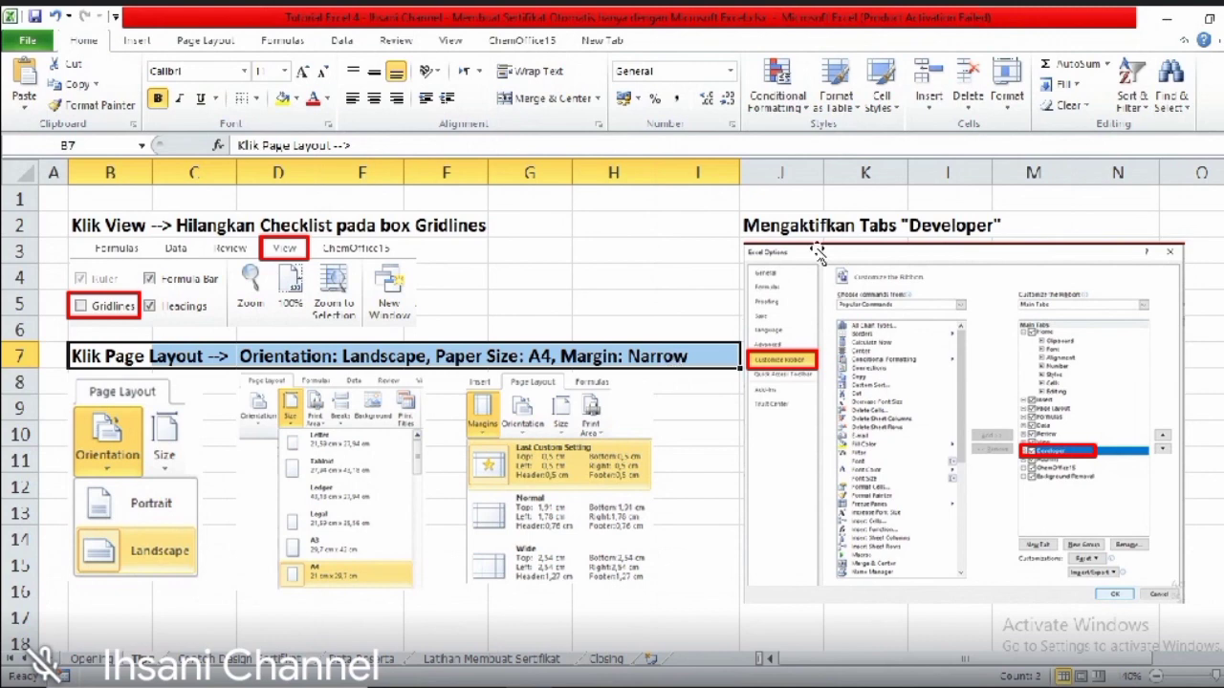
- Select the Developer-tab heading in the notes, then go to the certificate design sheet
left_click_drag(752, 229, 1024, 227)
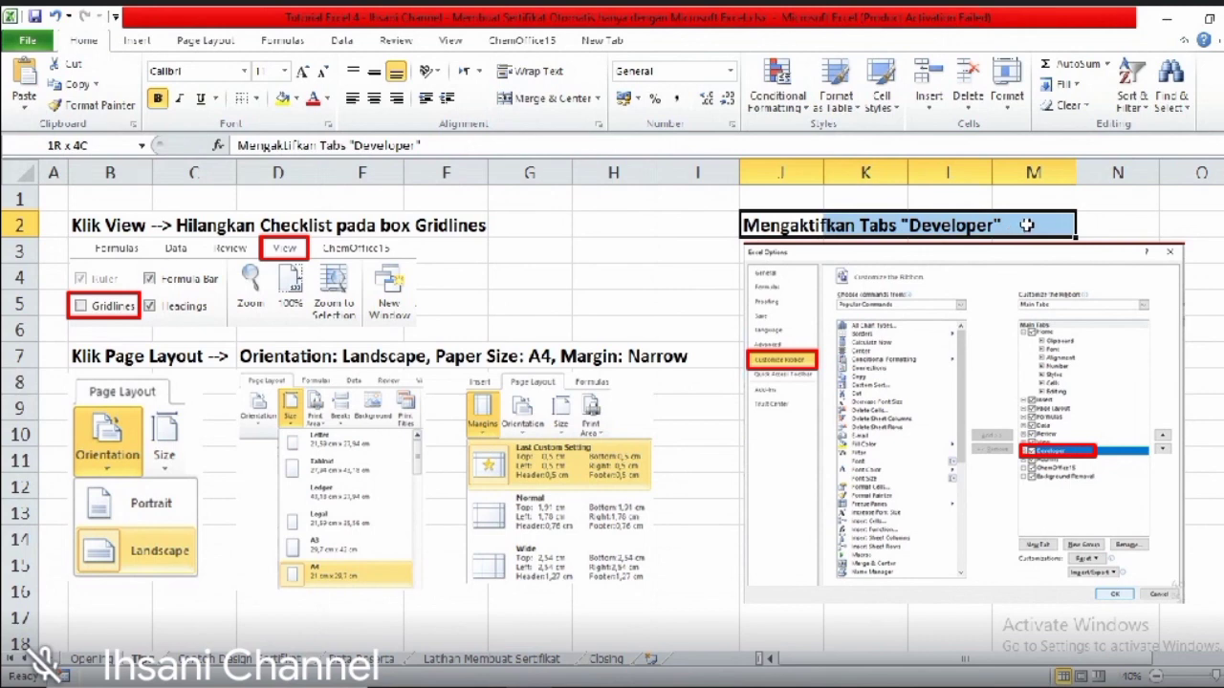
mouse_move(1026, 225)
left_mouse_down()
mouse_move(985, 226)
mouse_move(1011, 225)
left_mouse_up()
left_click(251, 660)
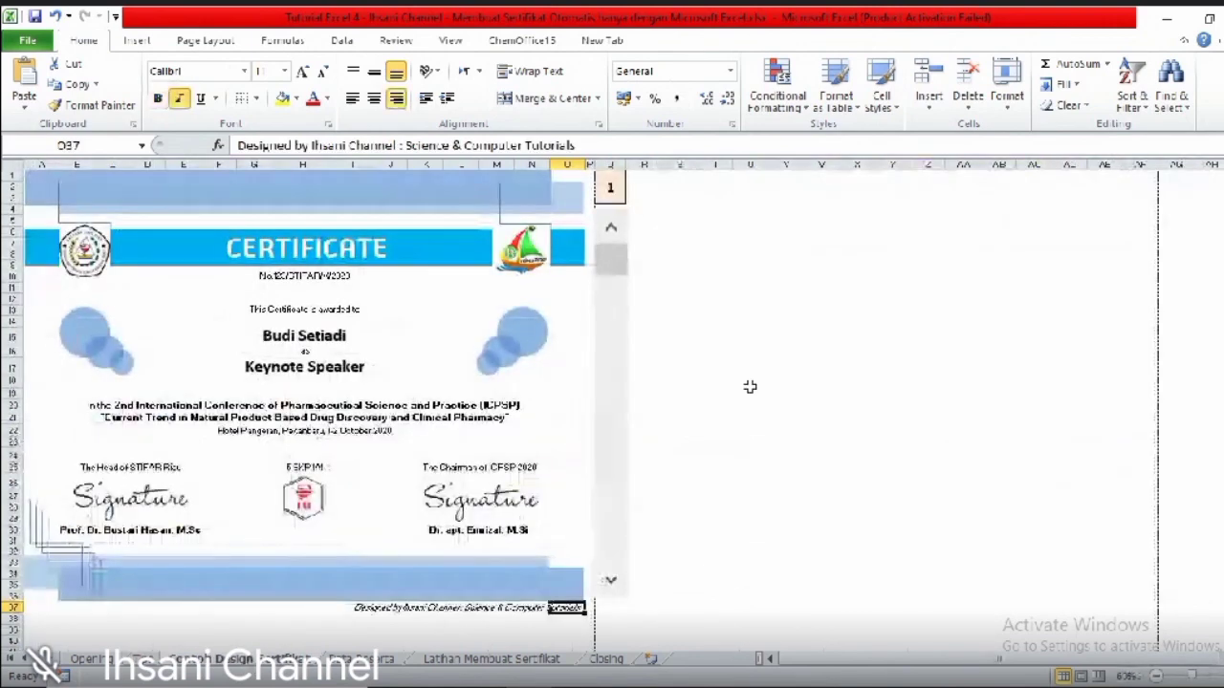
left_click(749, 382)
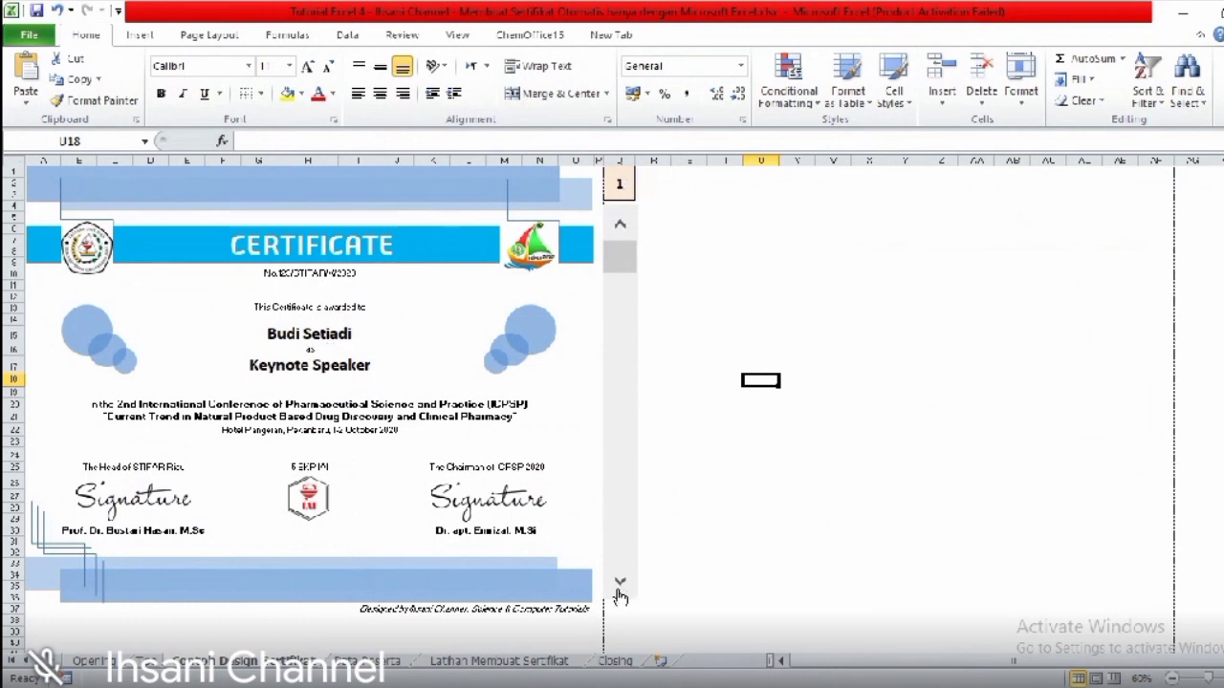
- Cycle the spin button through recipients: Invited Speaker, Moderator, on to Participant
left_click(618, 586)
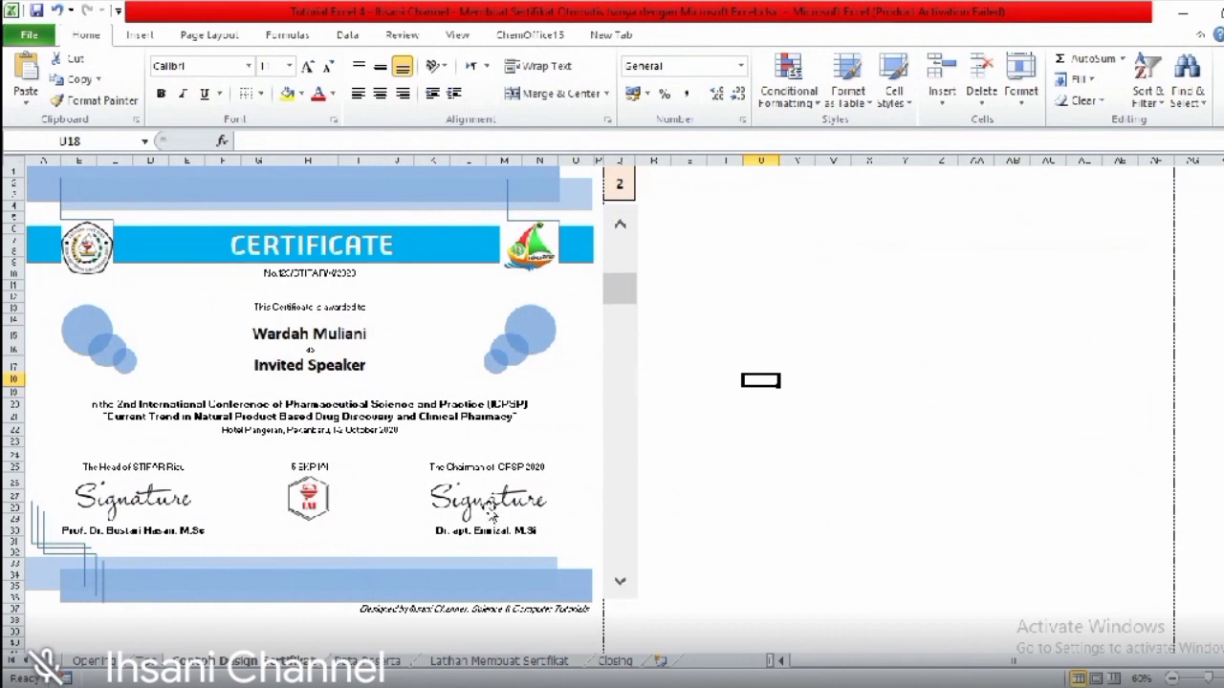
left_click(623, 586)
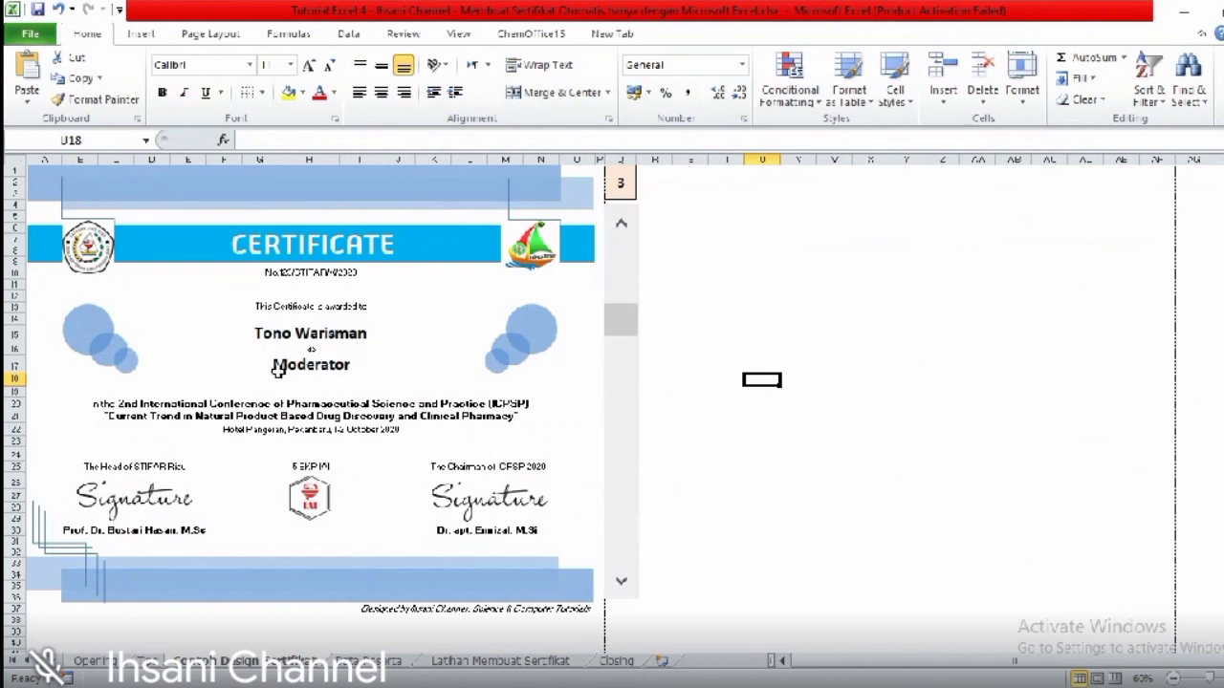
left_click(623, 586)
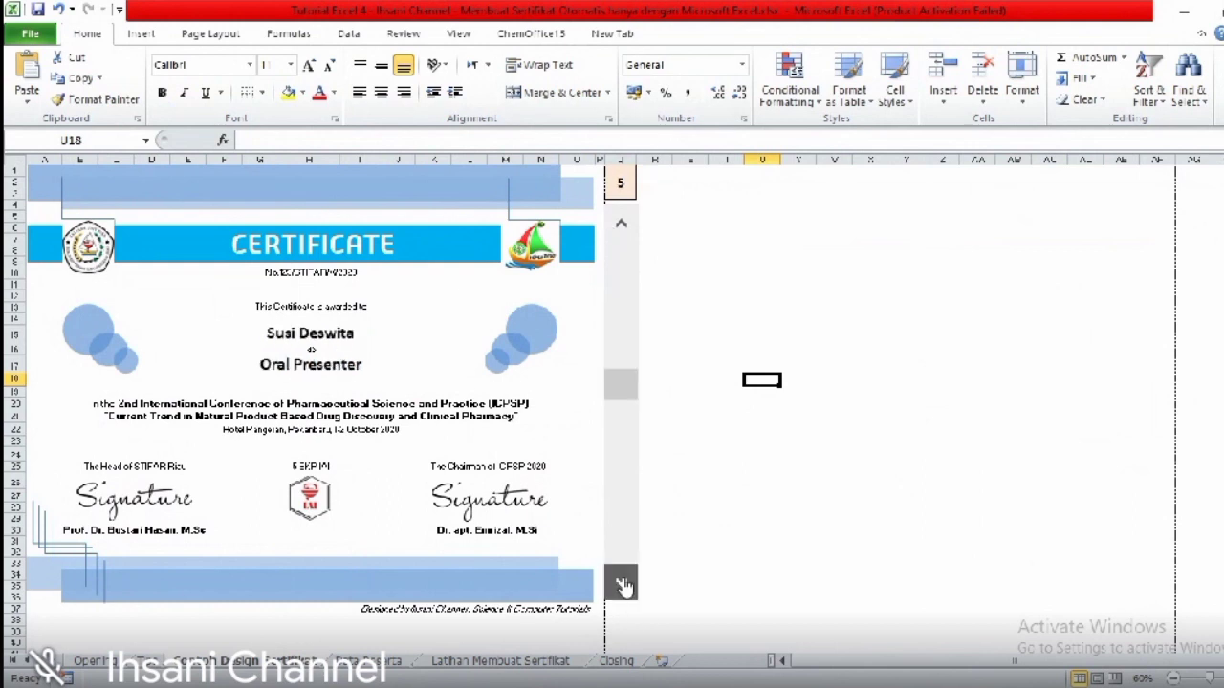
left_click(622, 586)
left_click(622, 586)
left_click(622, 586)
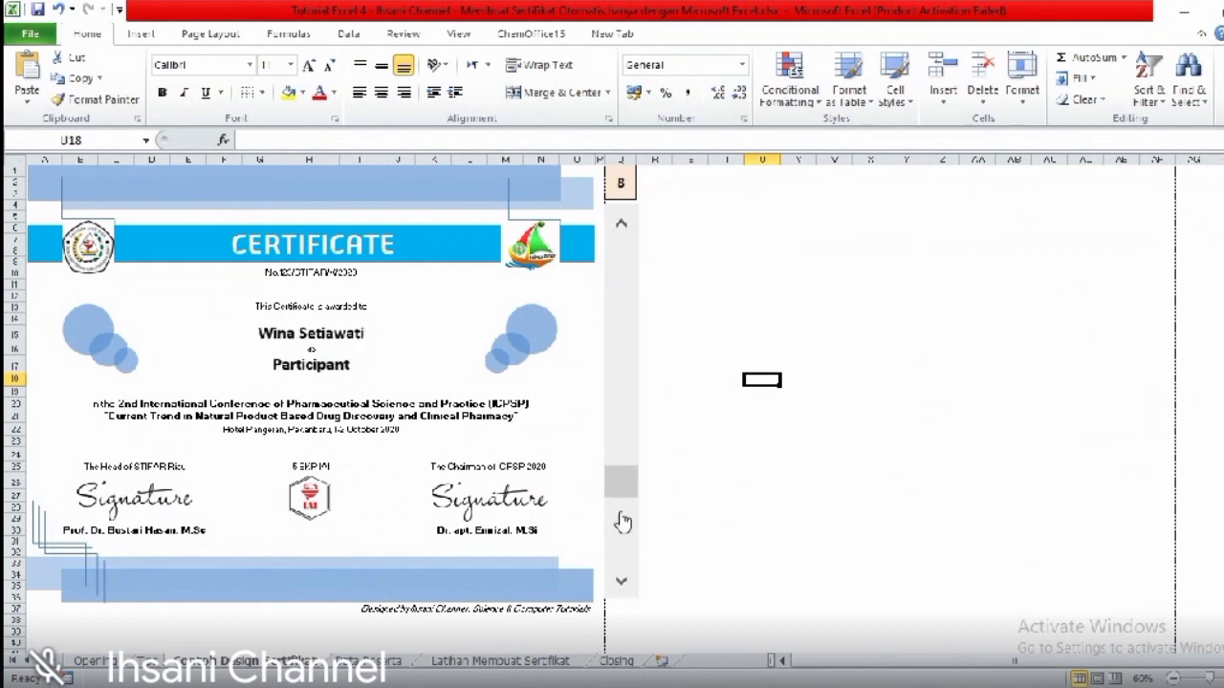
- Select the certificate area A1:O37 and bring up the print preview
left_click_drag(621, 484, 620, 260)
left_click_drag(581, 612, 587, 623)
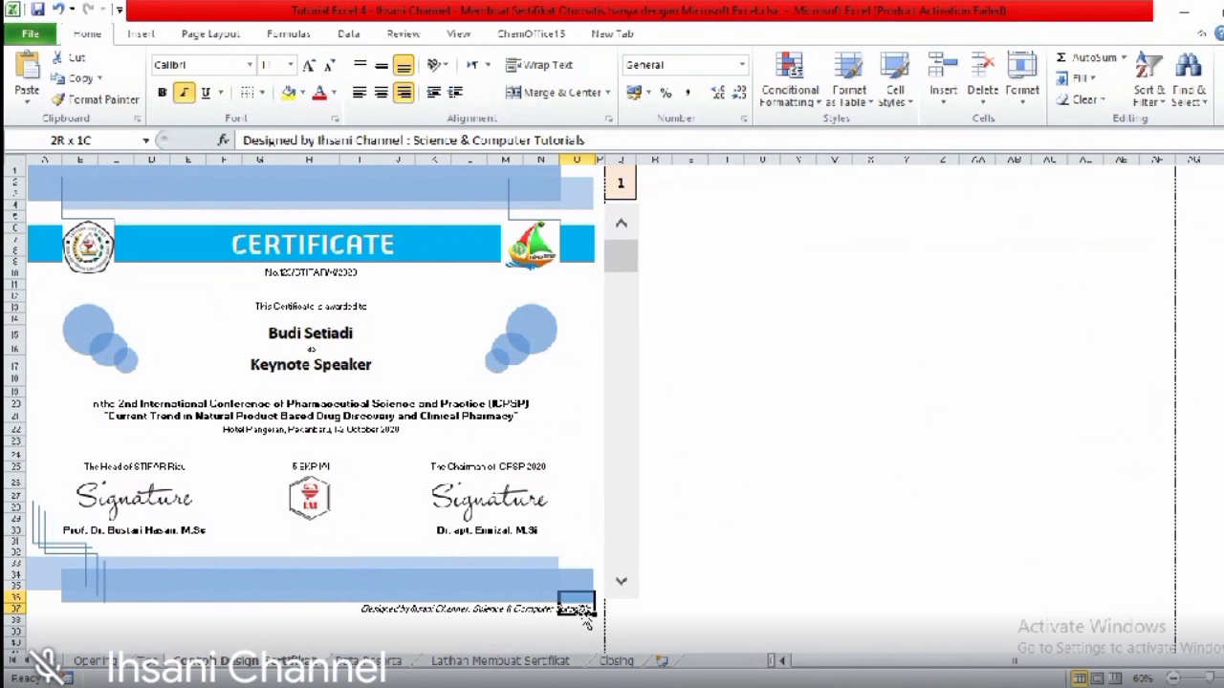
key("shift+Up")
key("shift+Up")
key("shift+Up")
key("shift+Up")
key("shift+Up")
key("shift+Up")
key("shift+Up")
key("shift+Up")
key("shift+Up")
key("shift+Up")
key("shift+Up")
key("shift+Up")
key("shift+Up")
key("shift+Up")
key("shift+Up")
key("shift+Up")
key("shift+Up")
key("shift+Up")
key("shift+Up")
key("shift+Up")
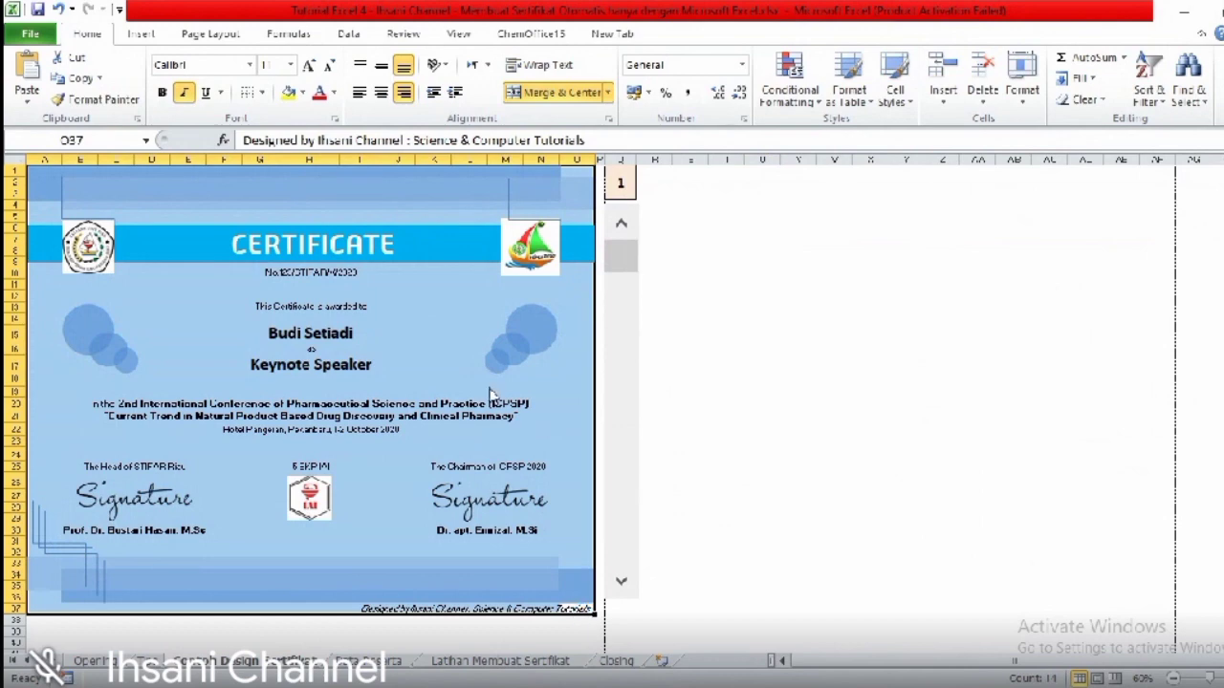
key("ctrl+p")
left_click(292, 210)
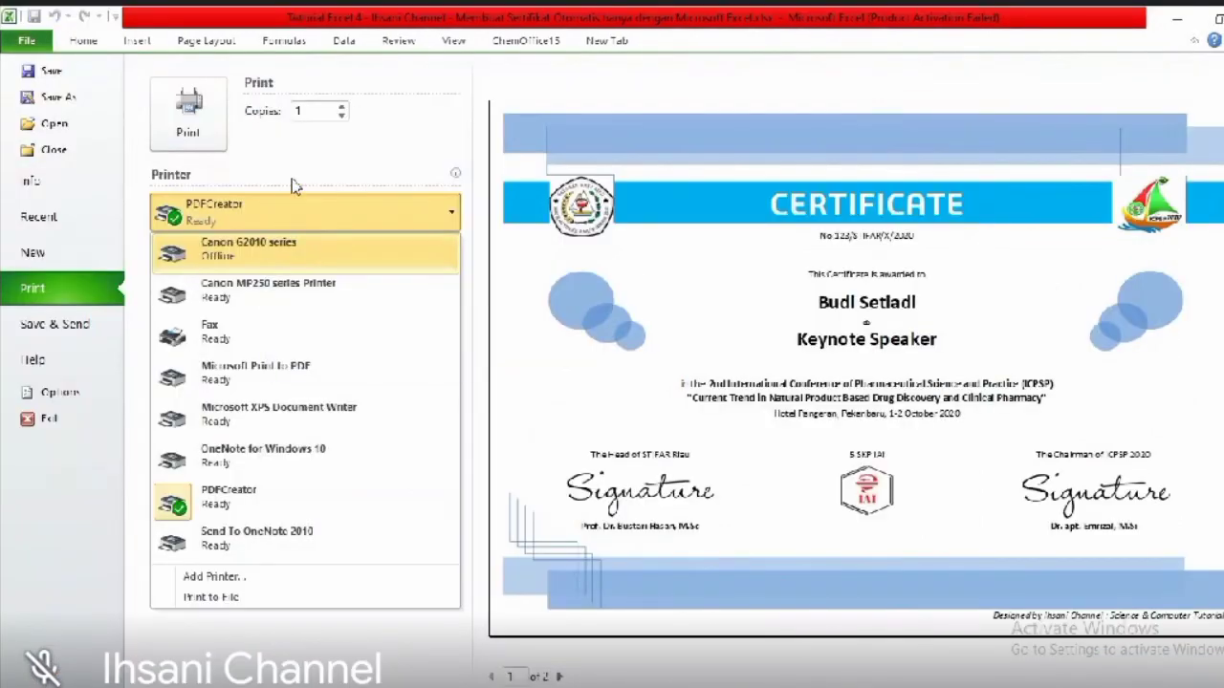
- Choose the Canon MP250 series Printer and change printing to Print Selection
left_click(295, 185)
left_click(296, 212)
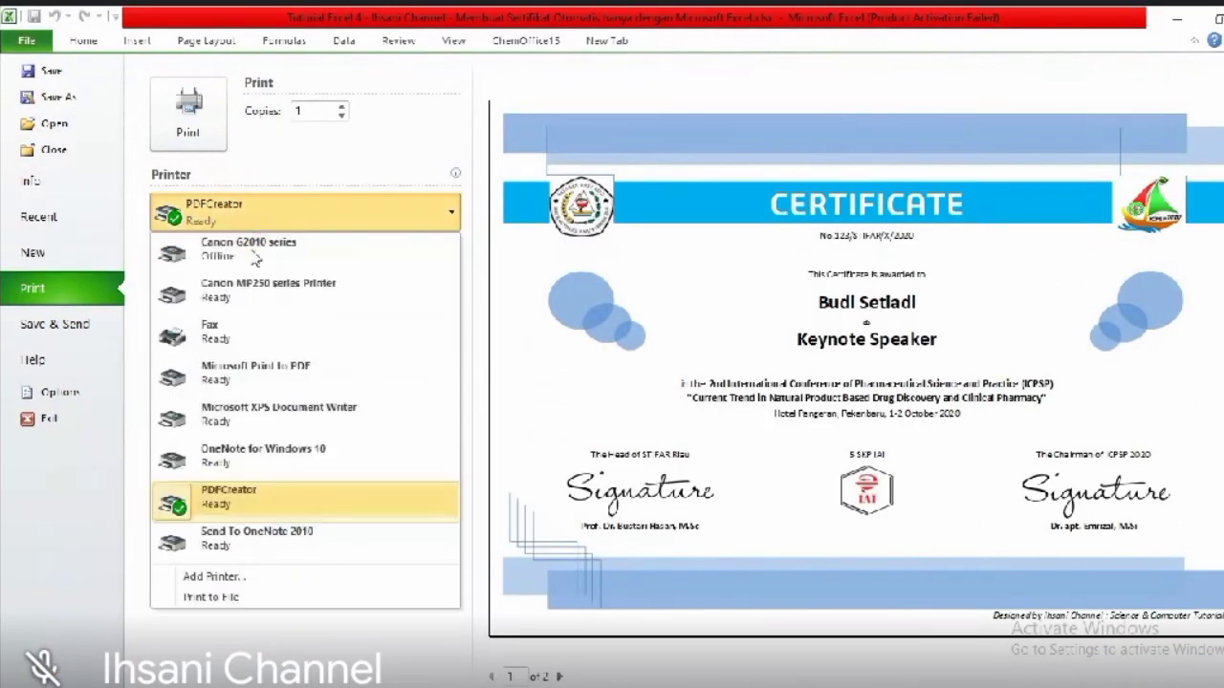
left_click(275, 299)
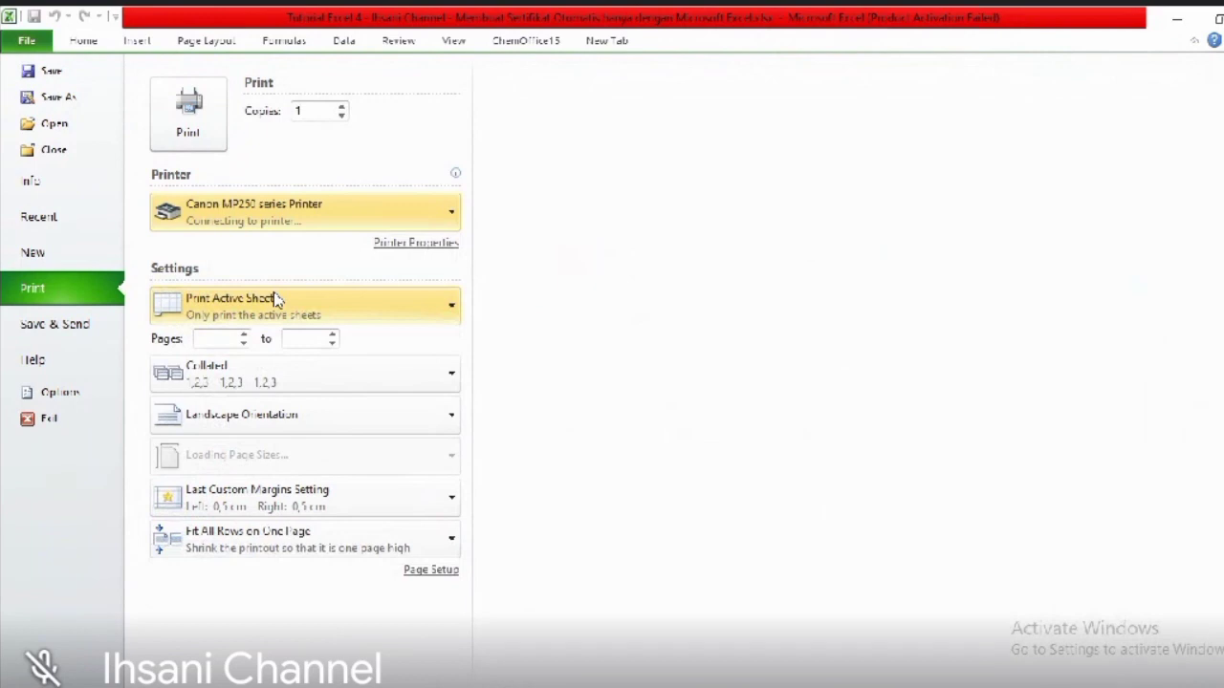
left_click(445, 307)
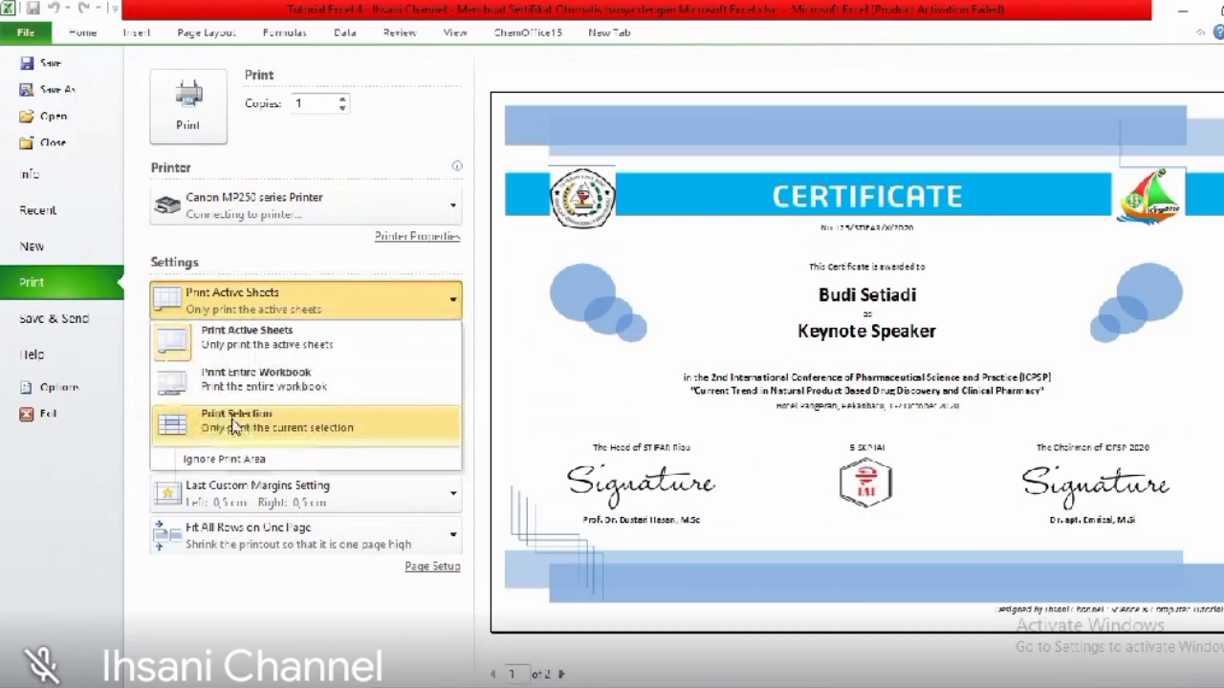
left_click(234, 422)
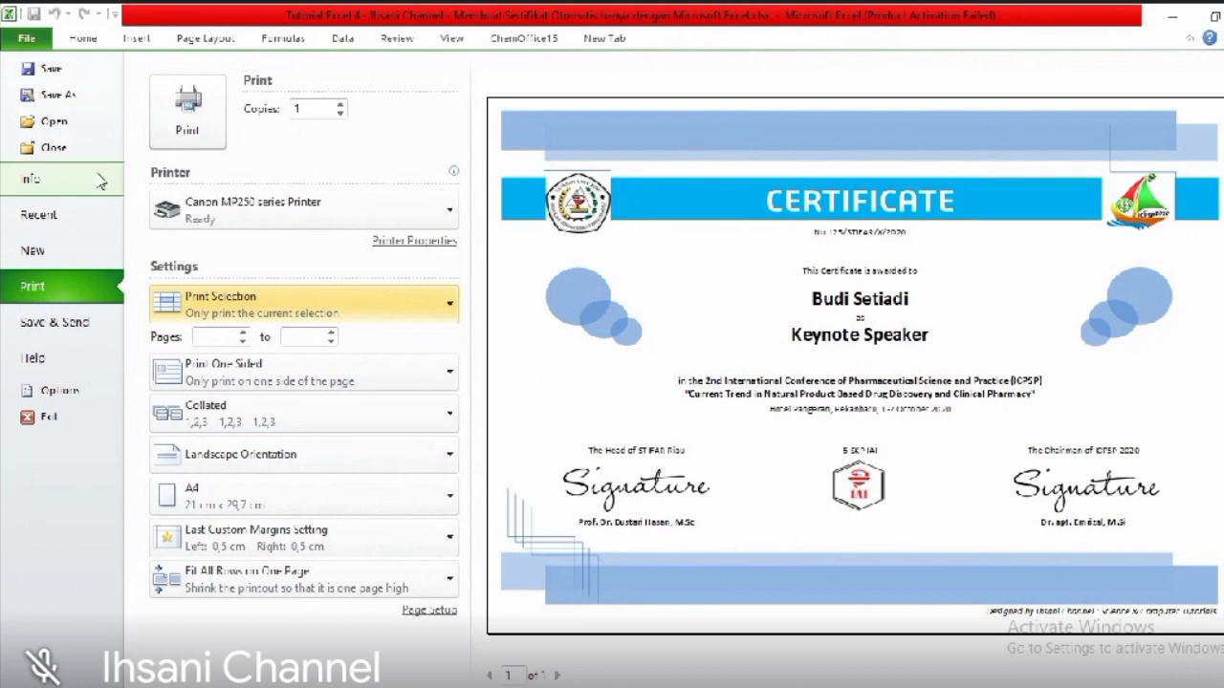
- Save the workbook as a PDF named 'Buat Sertifikat'
left_click(53, 97)
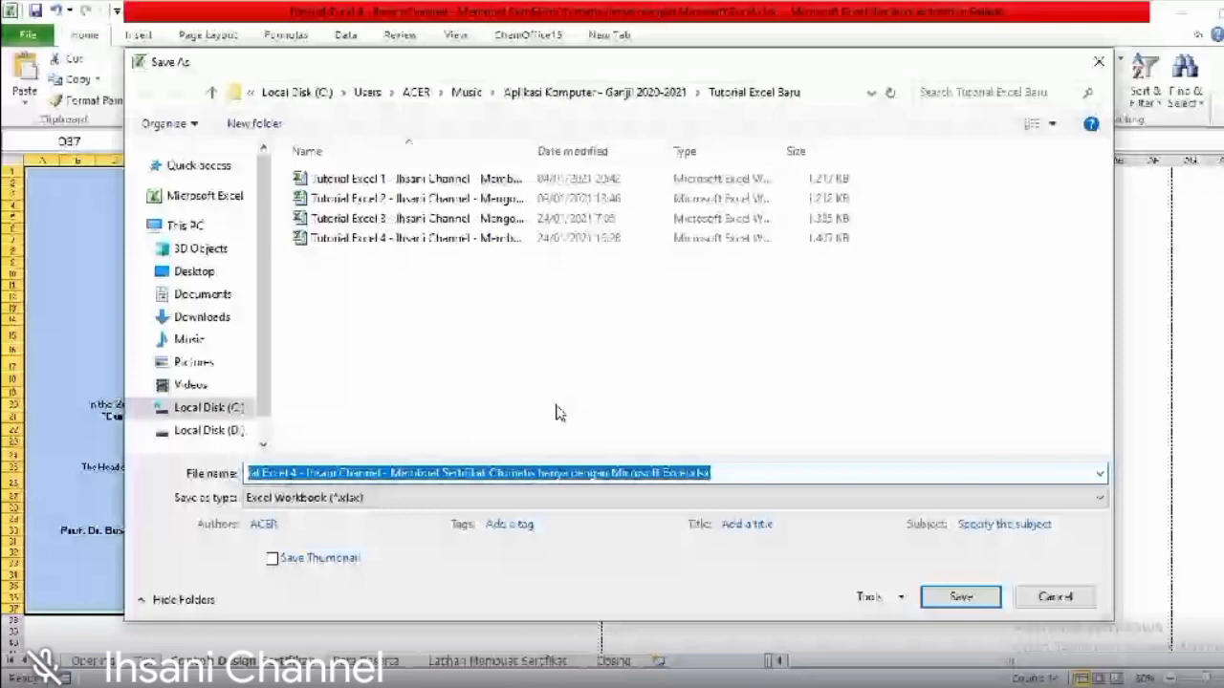
type("Buat Sertifikat")
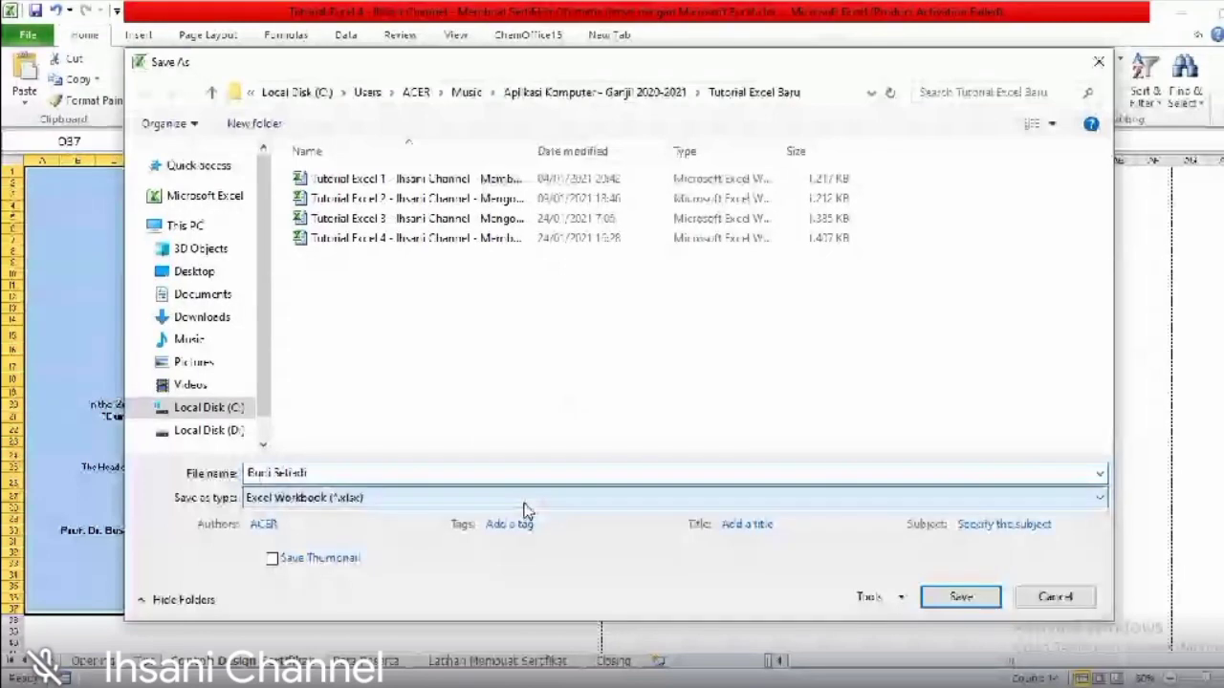
left_click(524, 509)
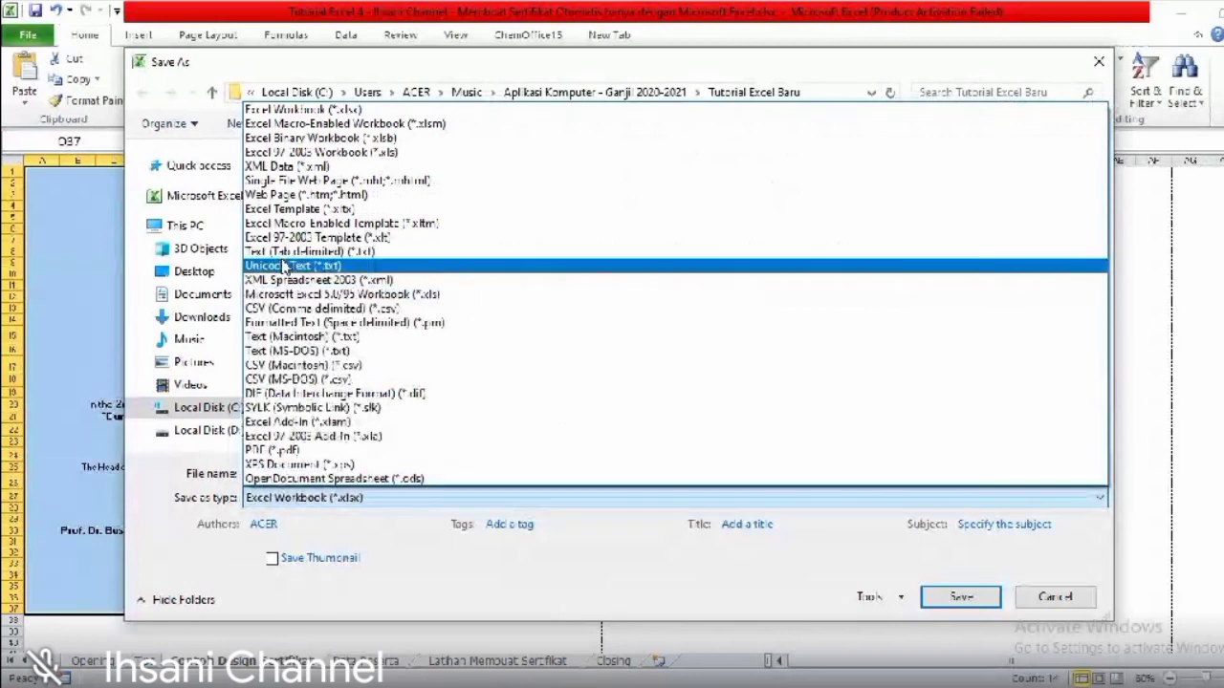
left_click(277, 449)
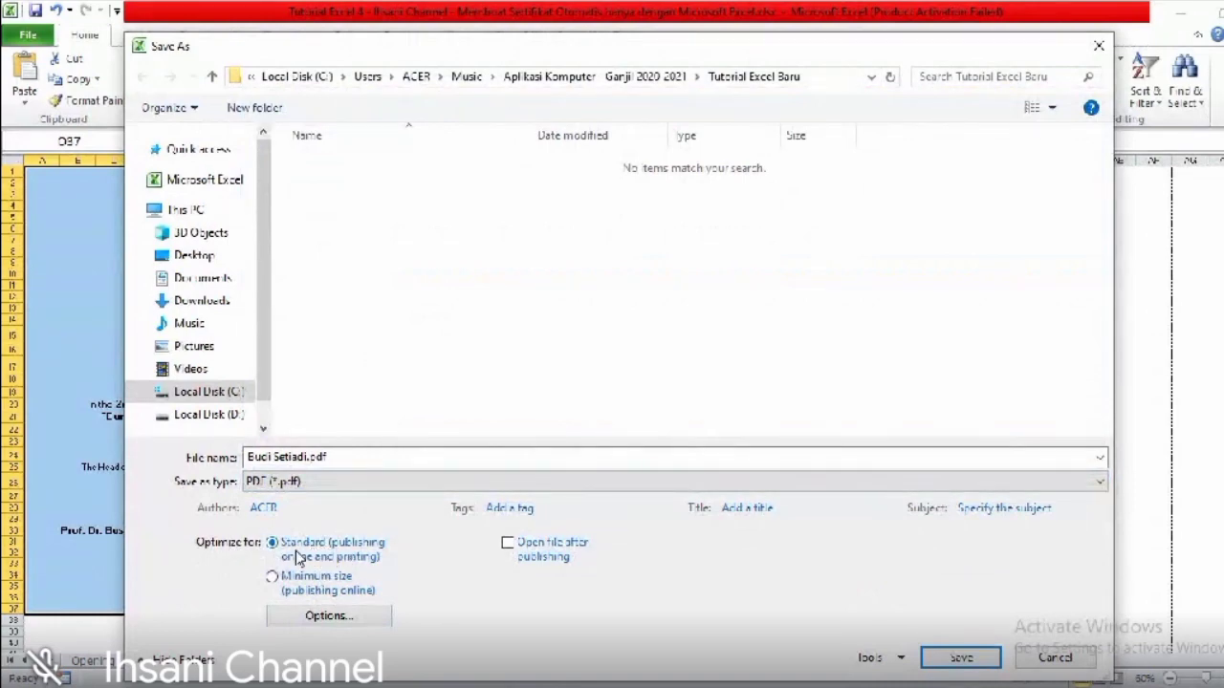
- Set the PDF options to publish only the Selection, then save
left_click(317, 627)
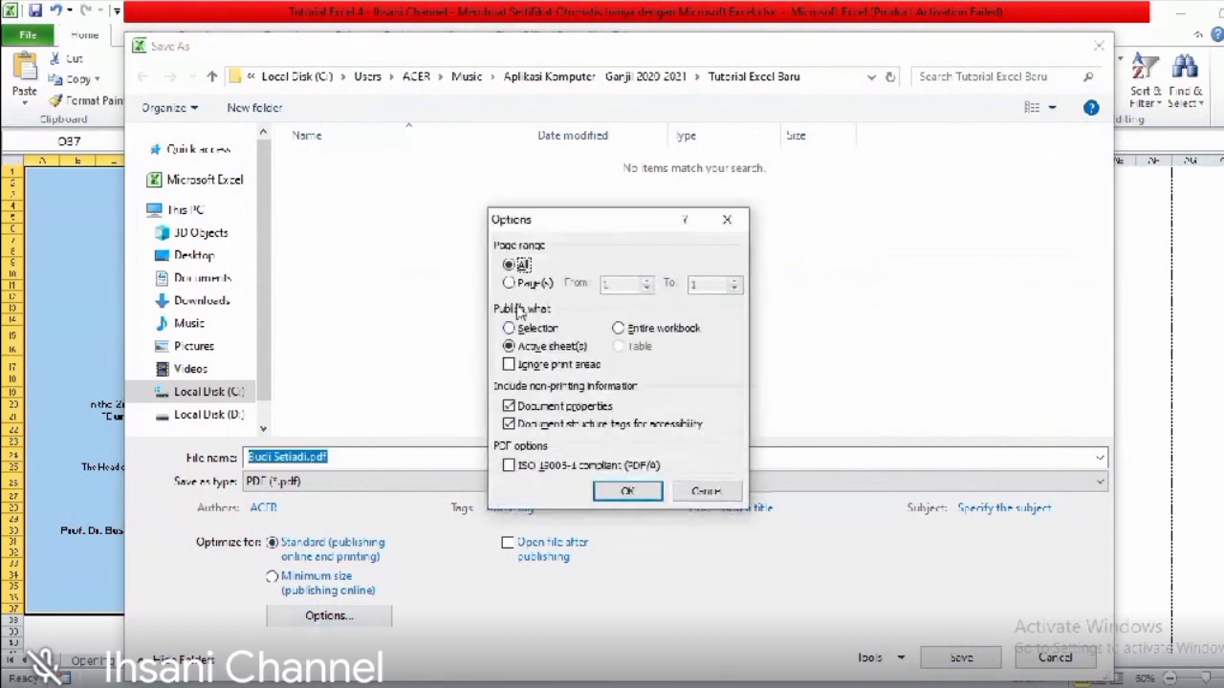
left_click(511, 328)
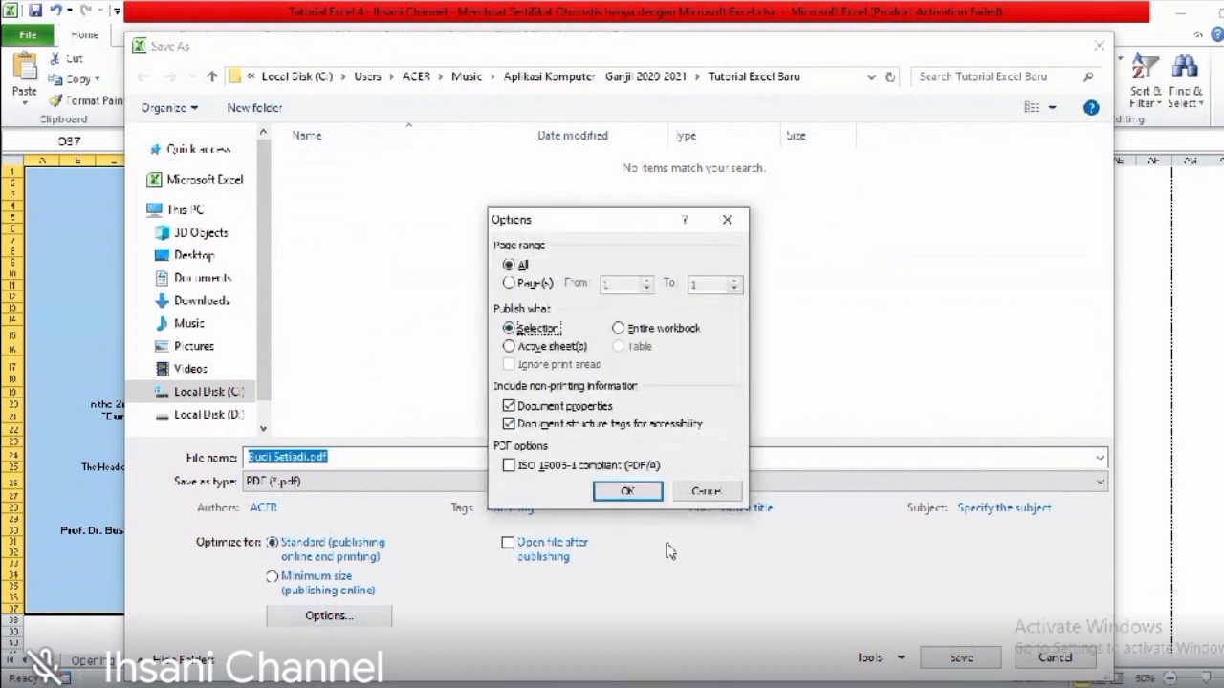
left_click(628, 490)
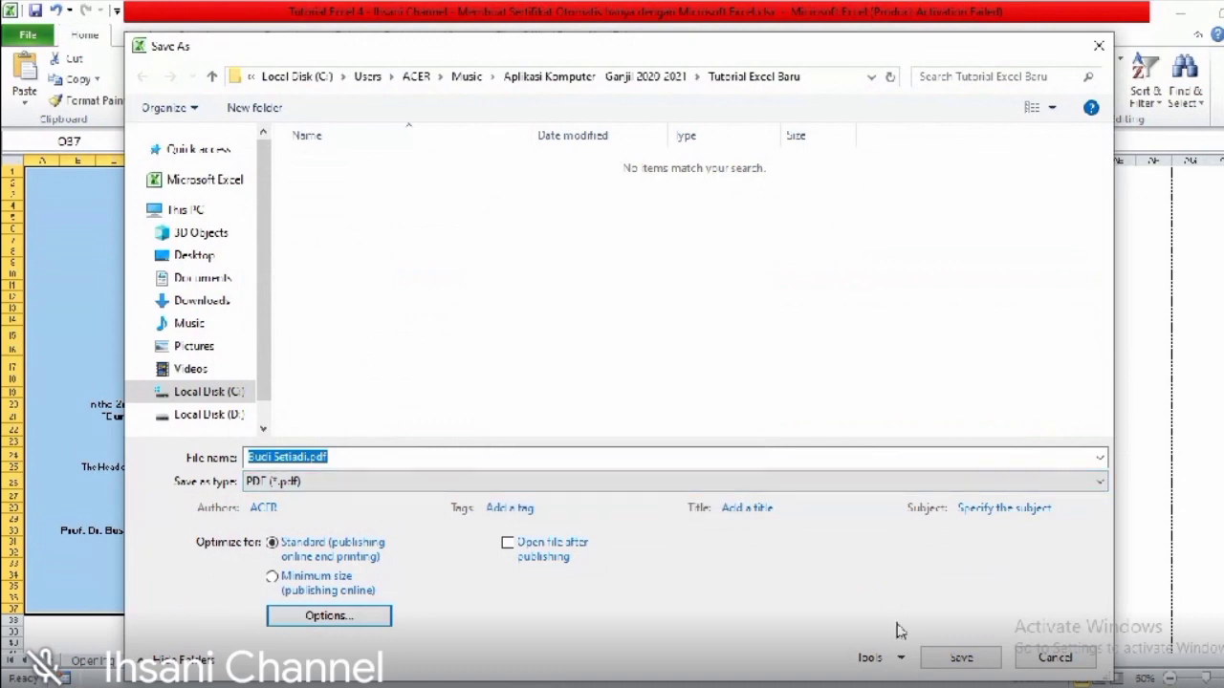
left_click(953, 659)
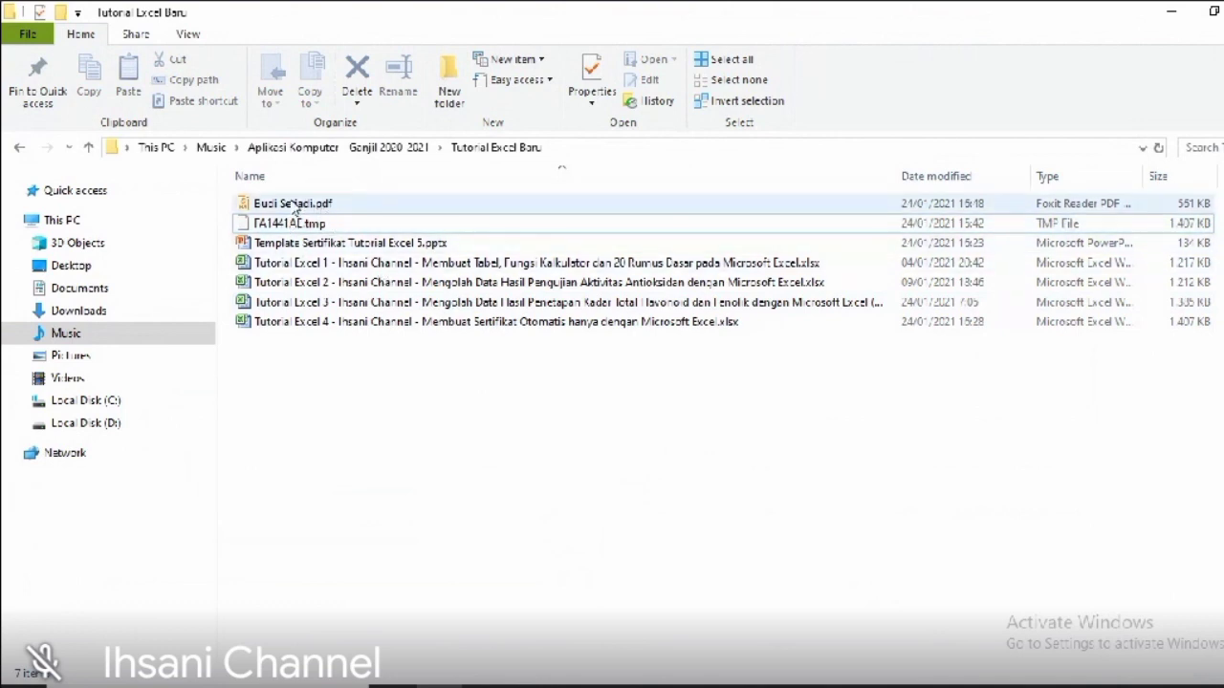
- Open the new certificate PDF from the Tutorial Excel Baru folder in Foxit Reader
double_click(295, 206)
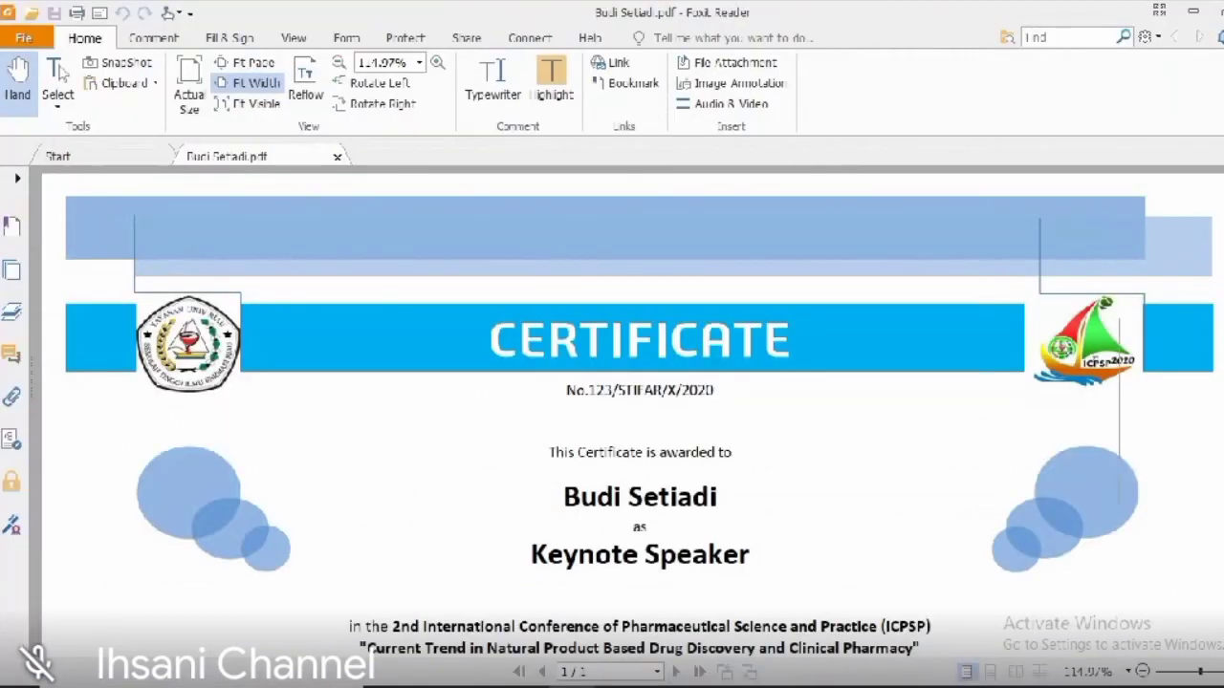
- Review the exported PDF, close Foxit Reader, and return to the Excel workbook
mouse_move(1223, 411)
left_mouse_down()
mouse_move(1223, 612)
mouse_move(1223, 412)
left_mouse_up()
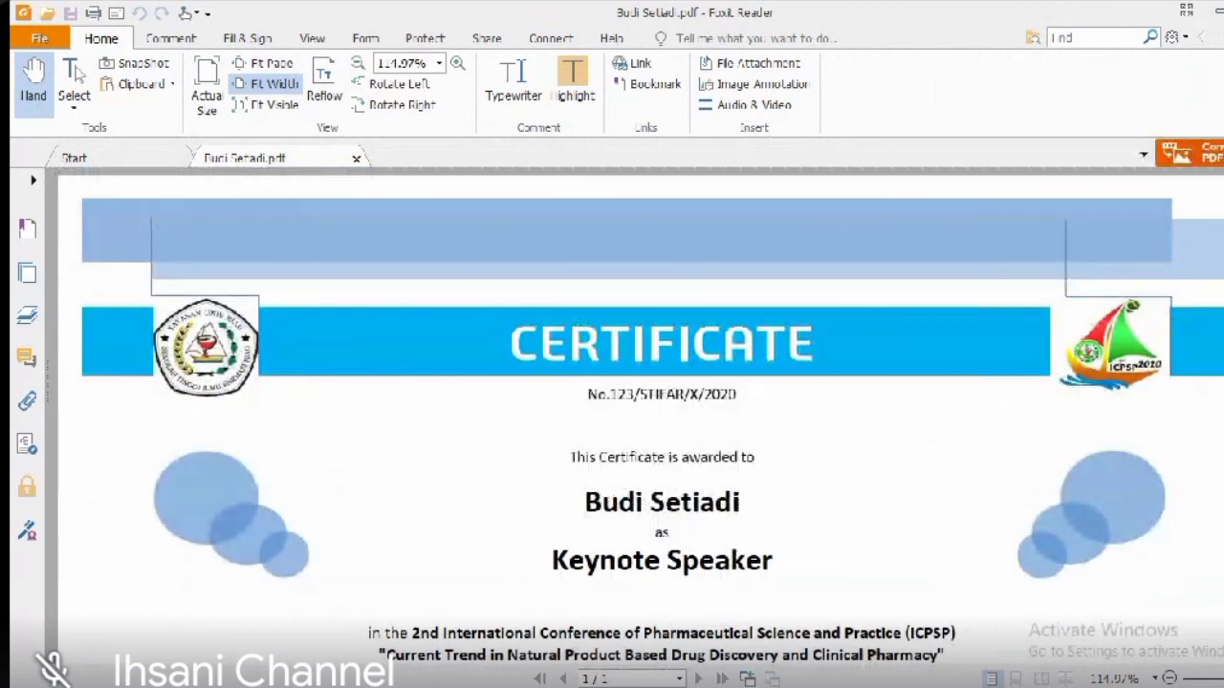
left_click(1223, 11)
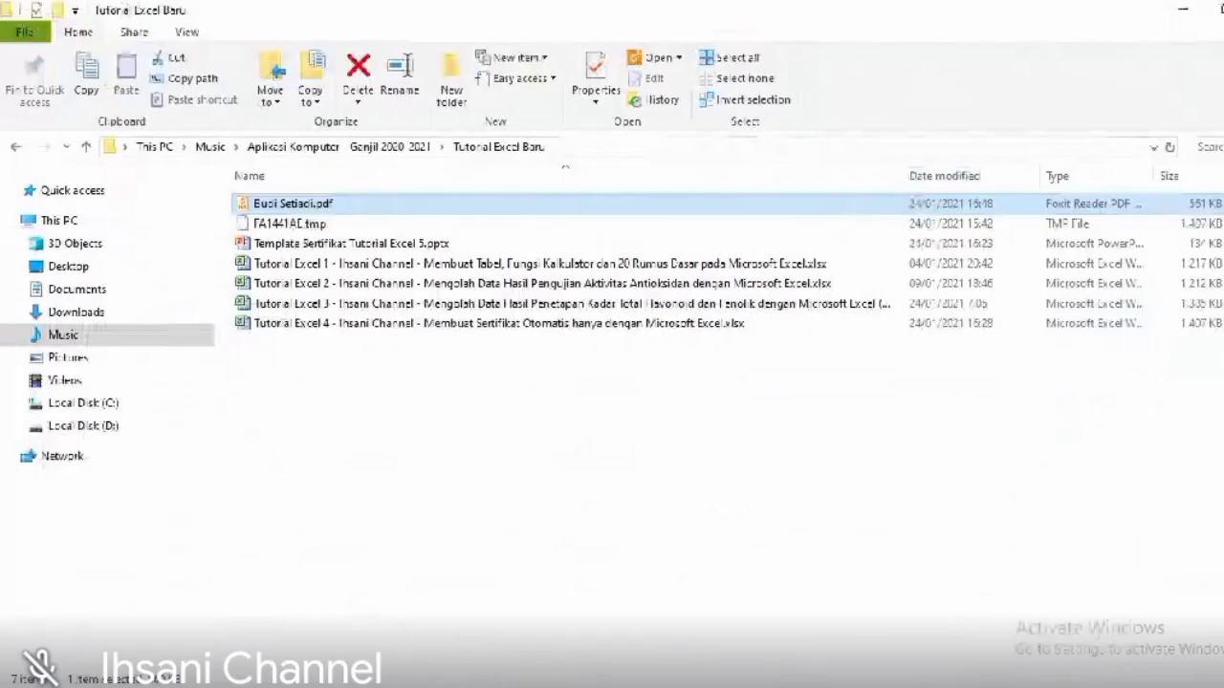
mouse_move(533, 687)
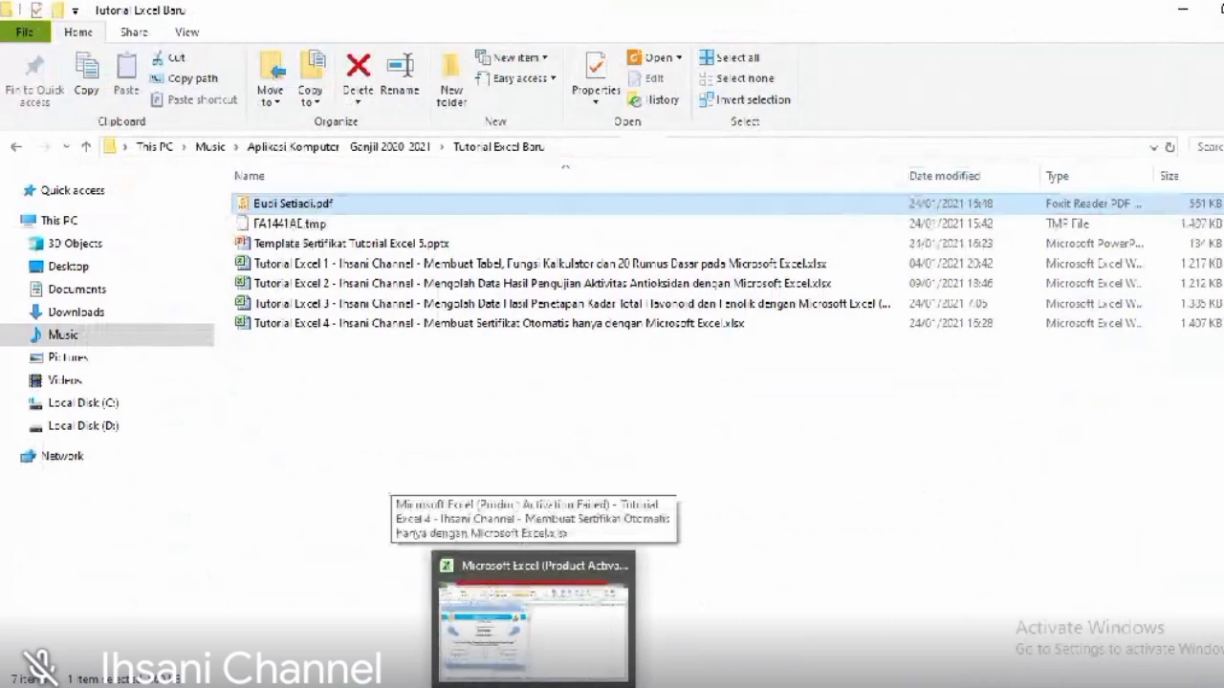
left_click(533, 626)
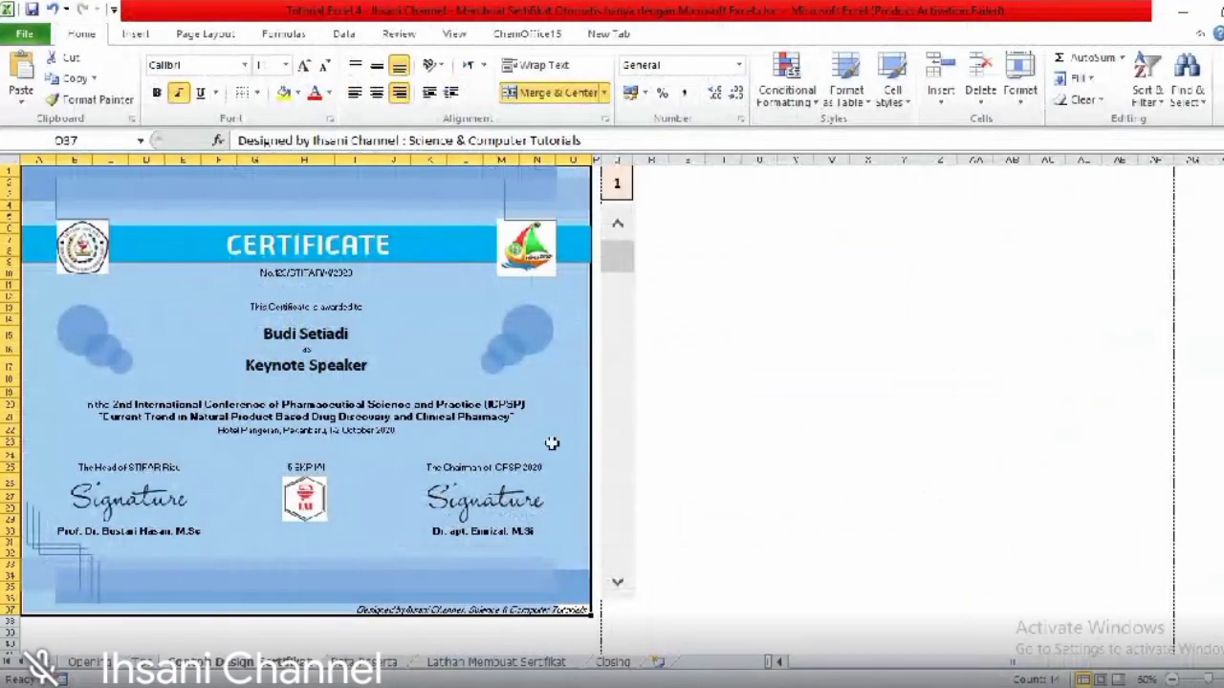
- Preview the Invited Speaker certificate, advance to Moderator, then go to the Data Peserta sheet
left_click(619, 588)
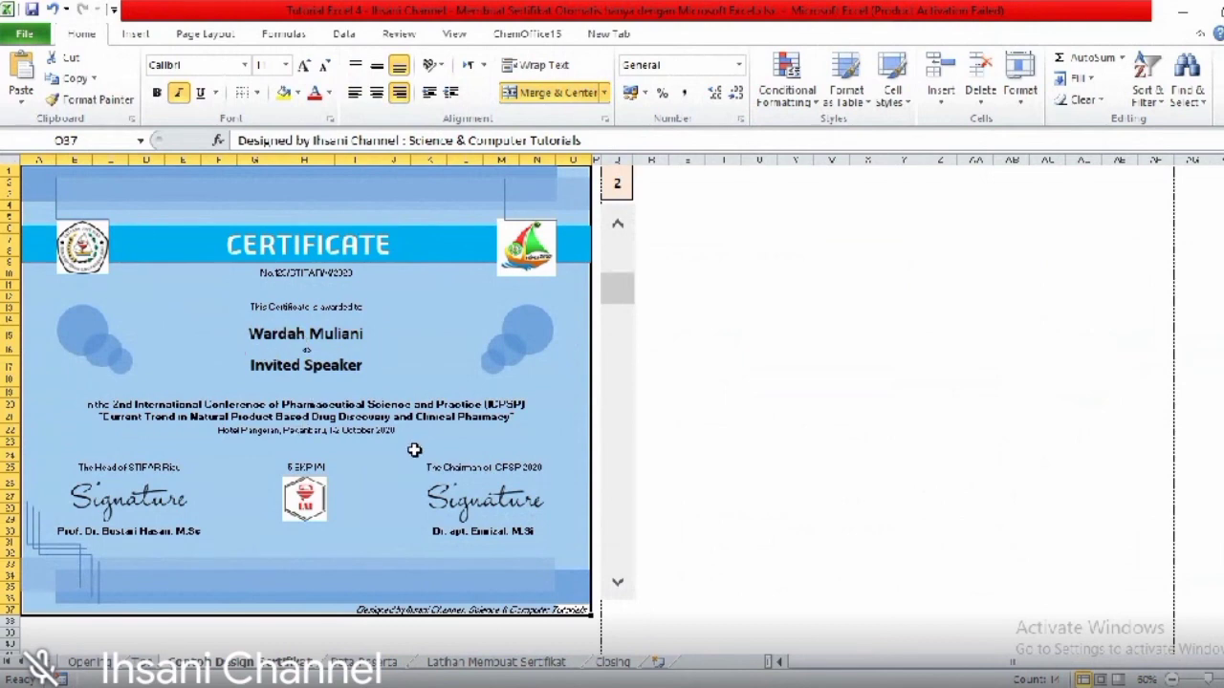
key("ctrl+p")
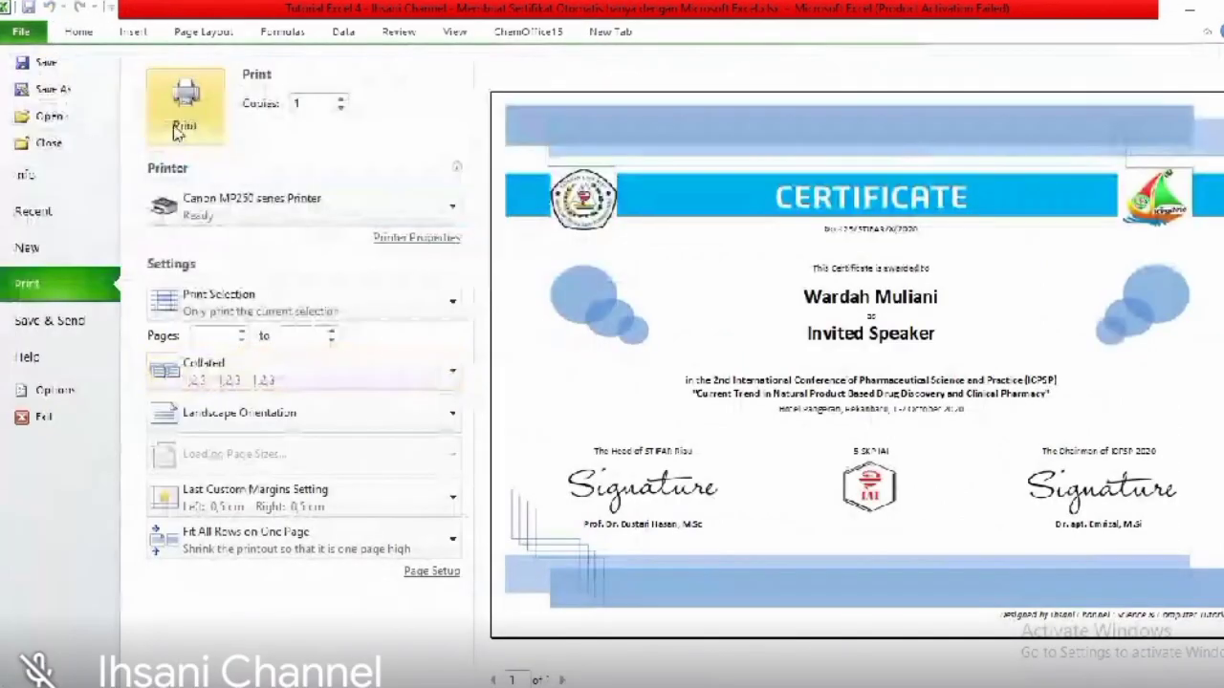
left_click(80, 34)
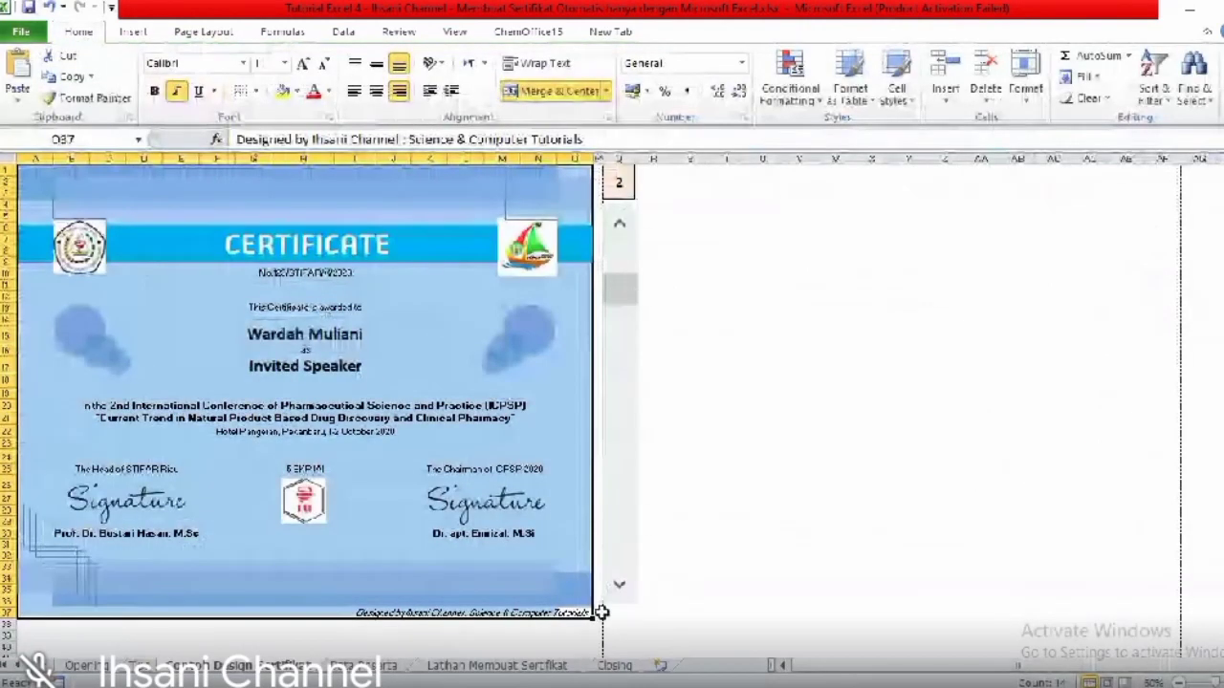
left_click(619, 586)
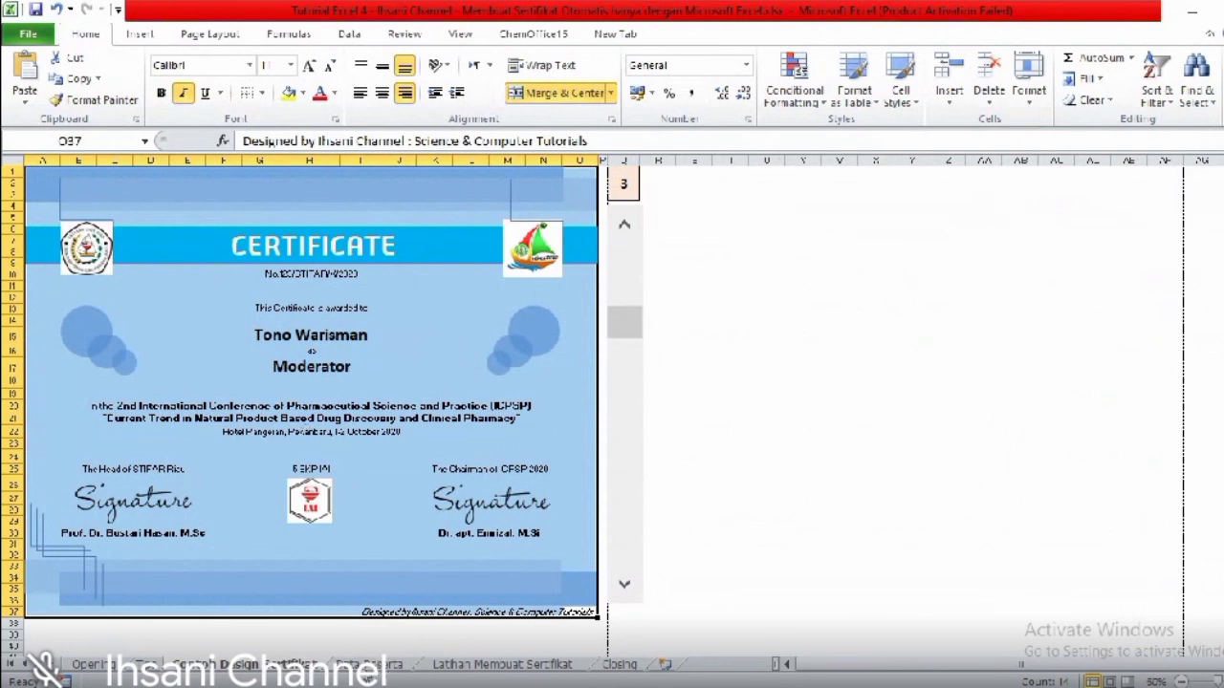
left_click(370, 663)
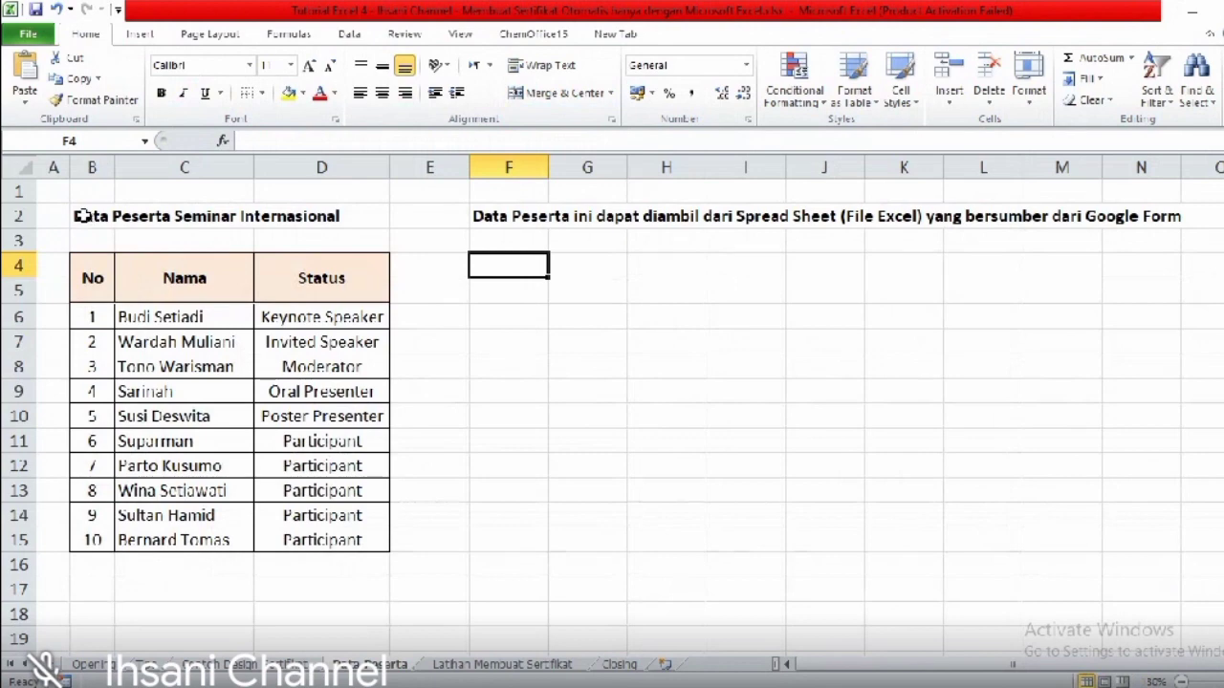
- Highlight the participant table and the data-source note, then move to the setup notes sheet
left_click_drag(82, 216, 350, 539)
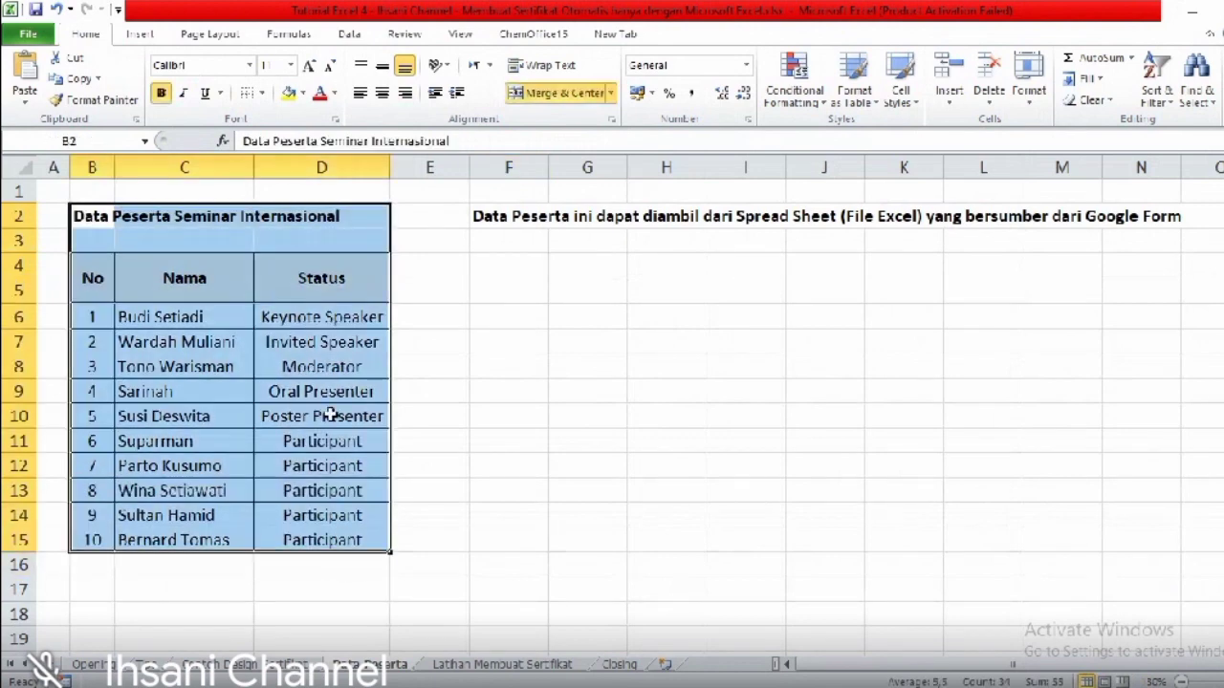
left_click_drag(493, 218, 1132, 220)
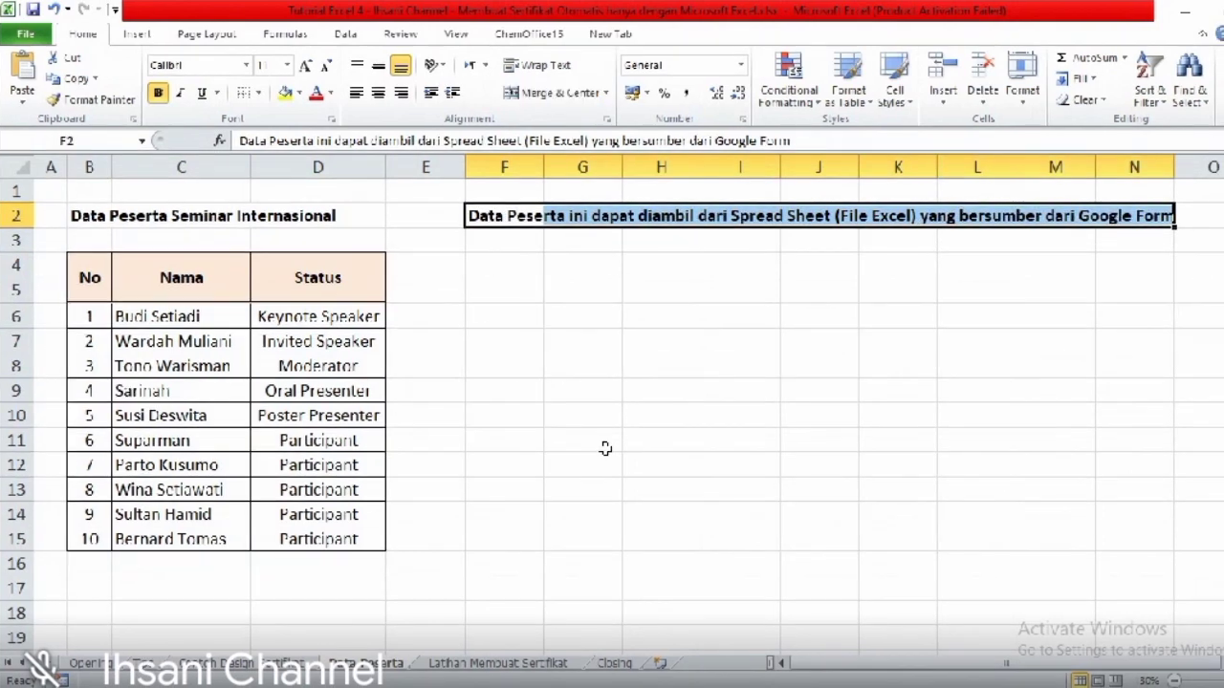
left_click(633, 346)
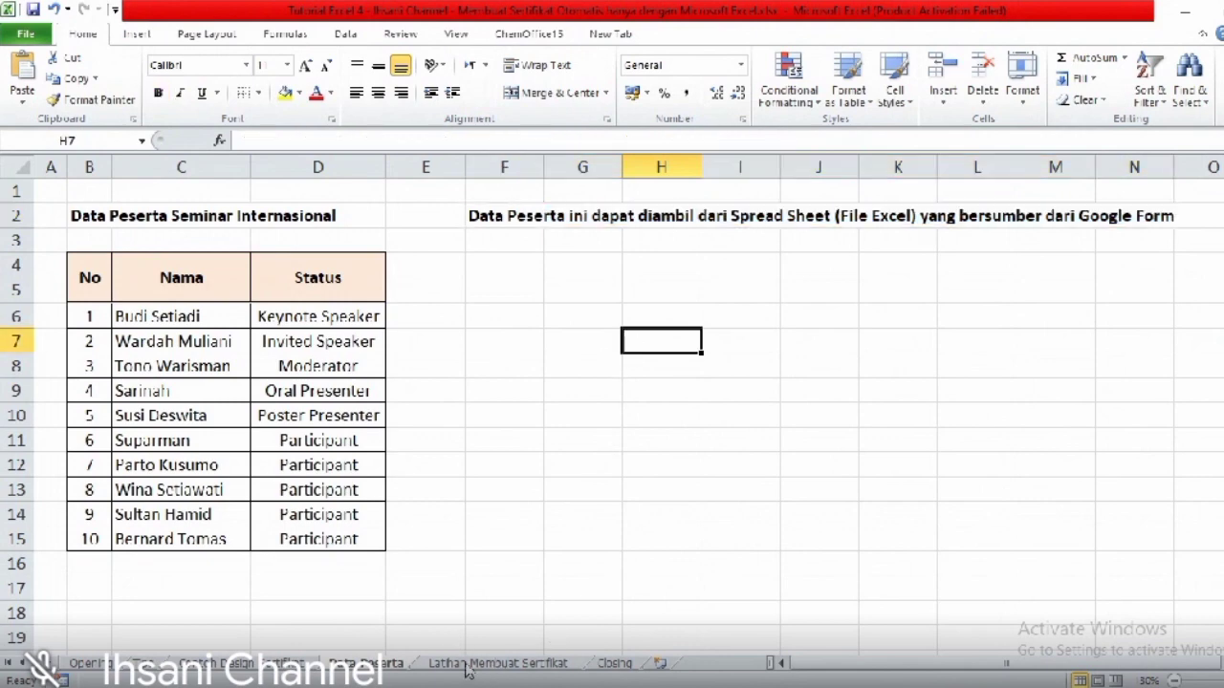
left_click(466, 667)
left_click(369, 322)
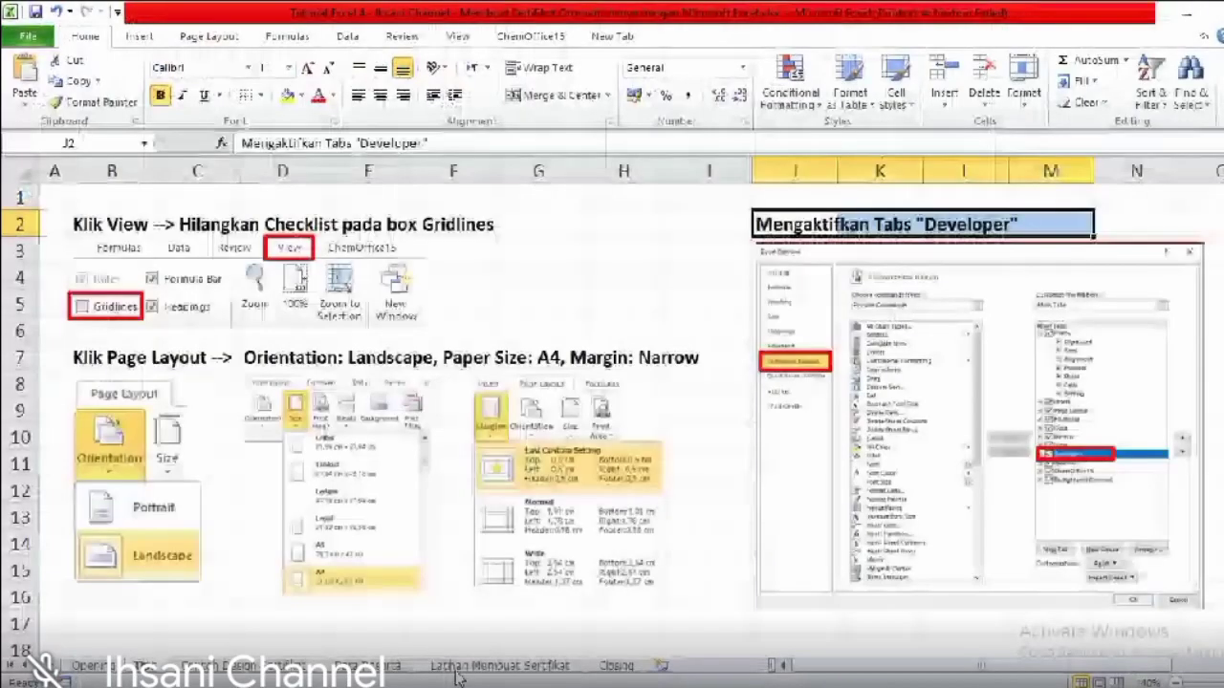
- Turn off gridlines on the blank Latihan Membuat Sertifikat sheet
left_click(469, 667)
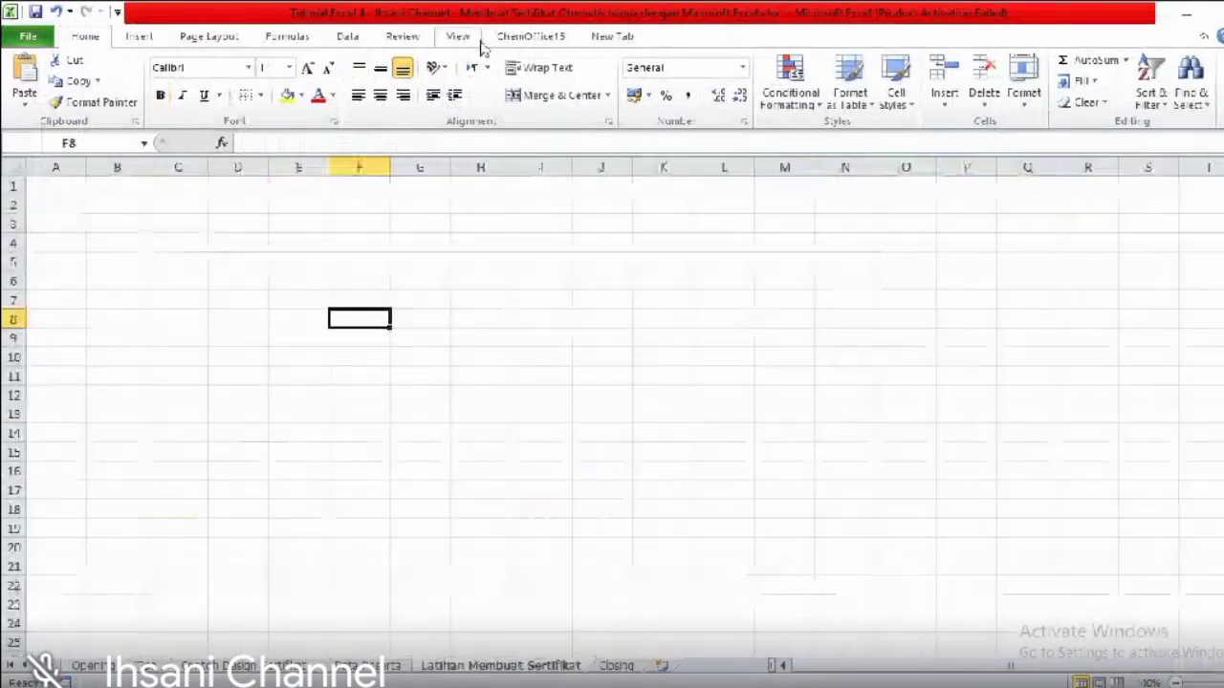
left_click(459, 38)
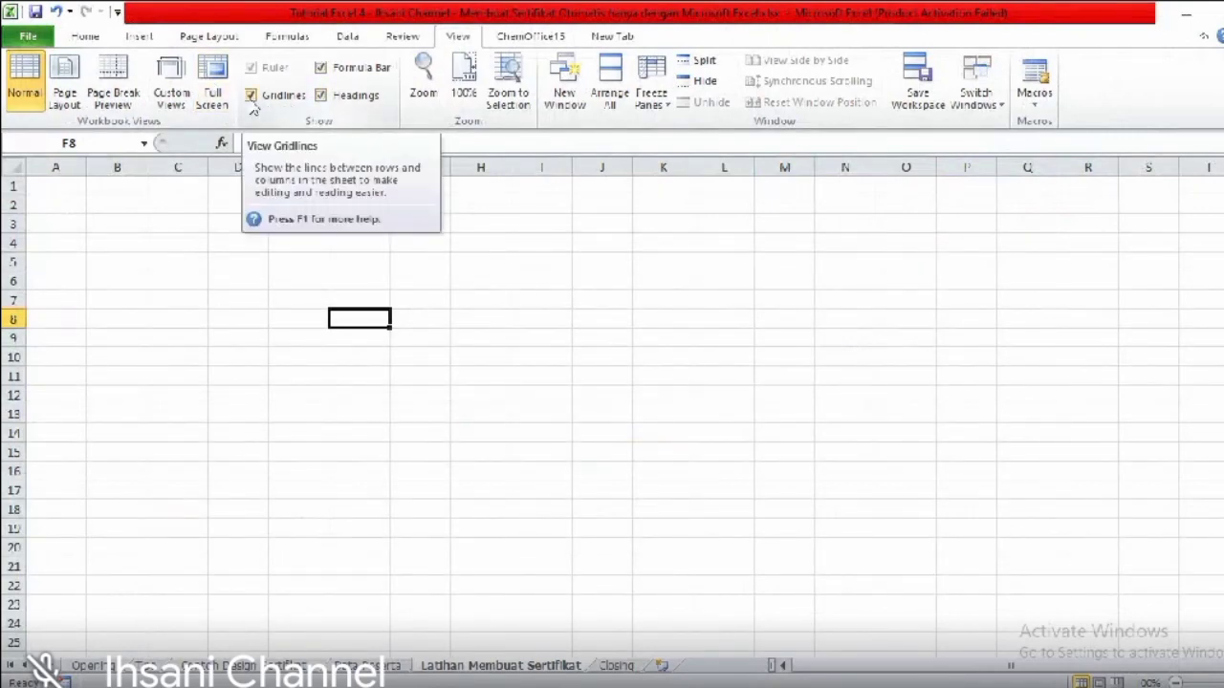
left_click(251, 96)
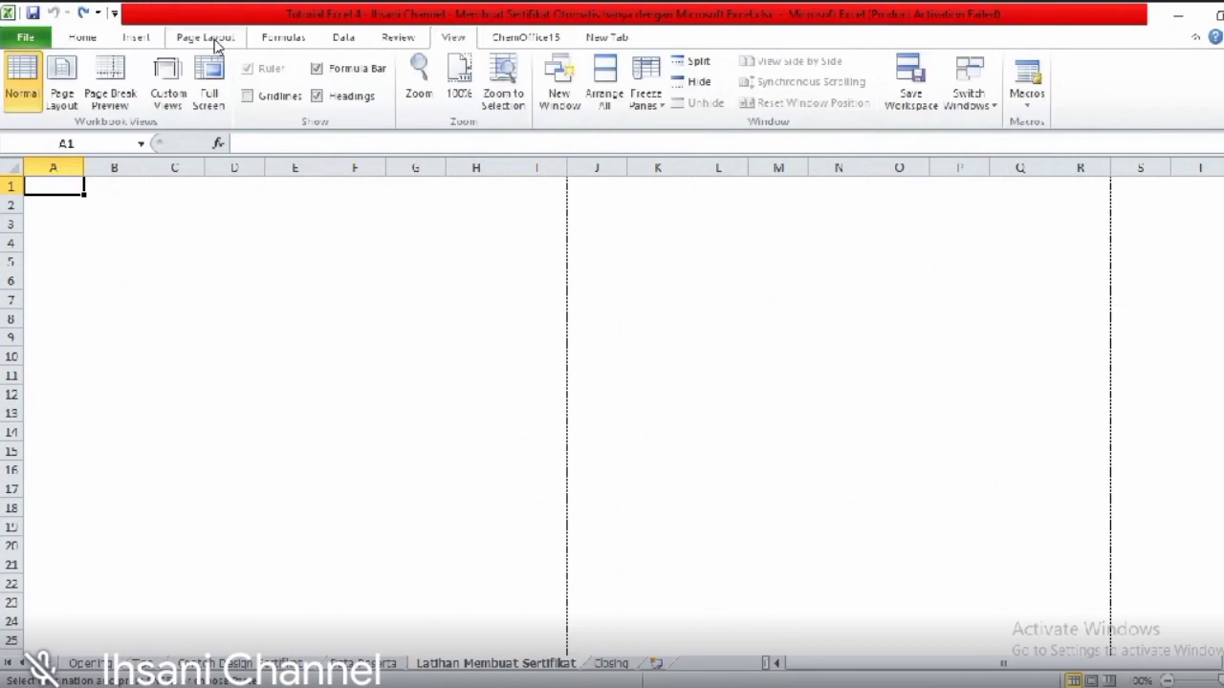
- Set the practice sheet's page orientation to Landscape
left_click(205, 38)
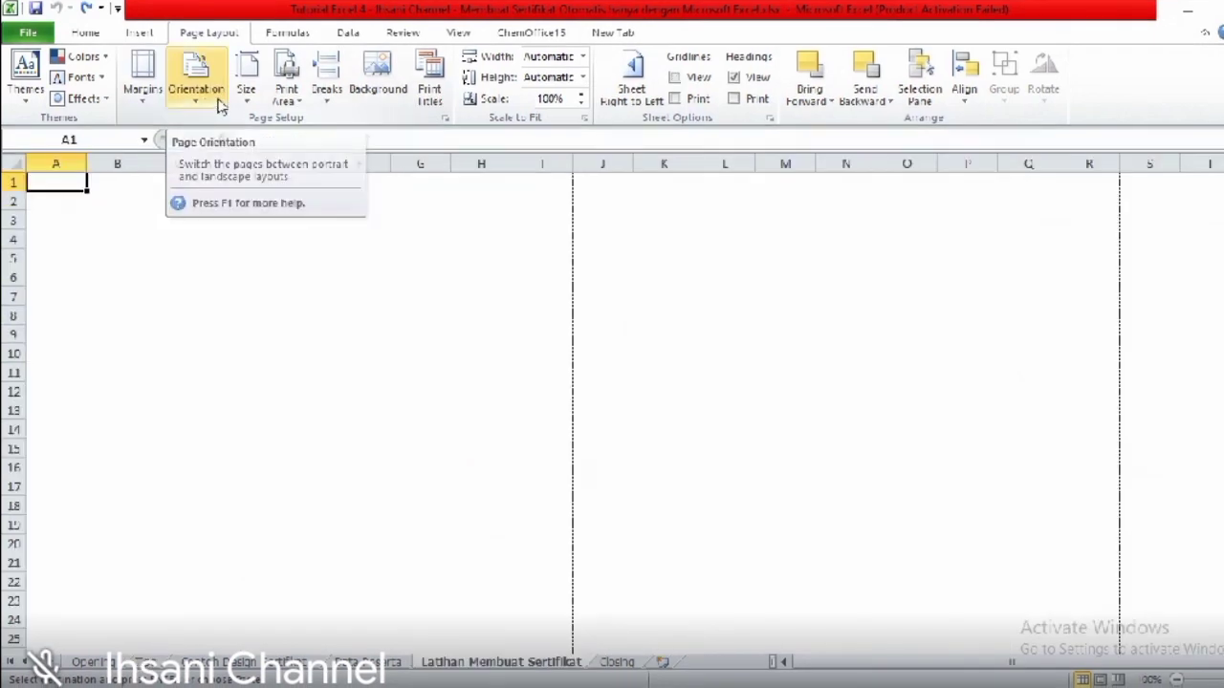
left_click(211, 100)
left_click(214, 99)
left_click(214, 108)
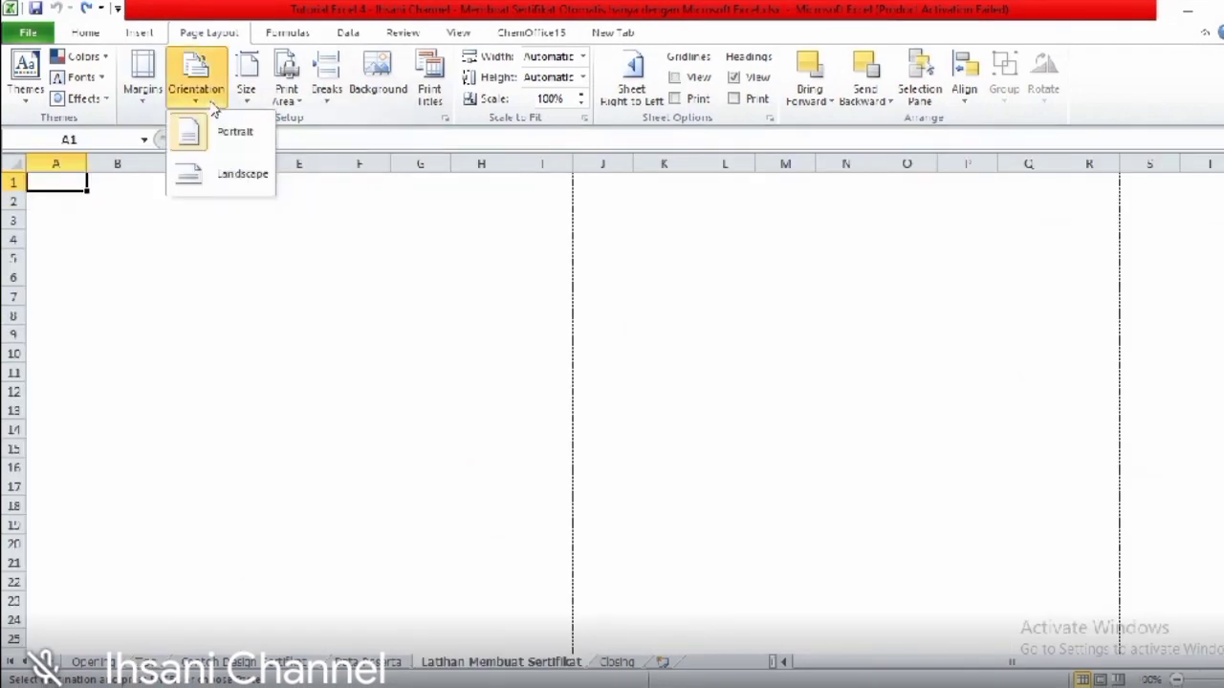
left_click(217, 174)
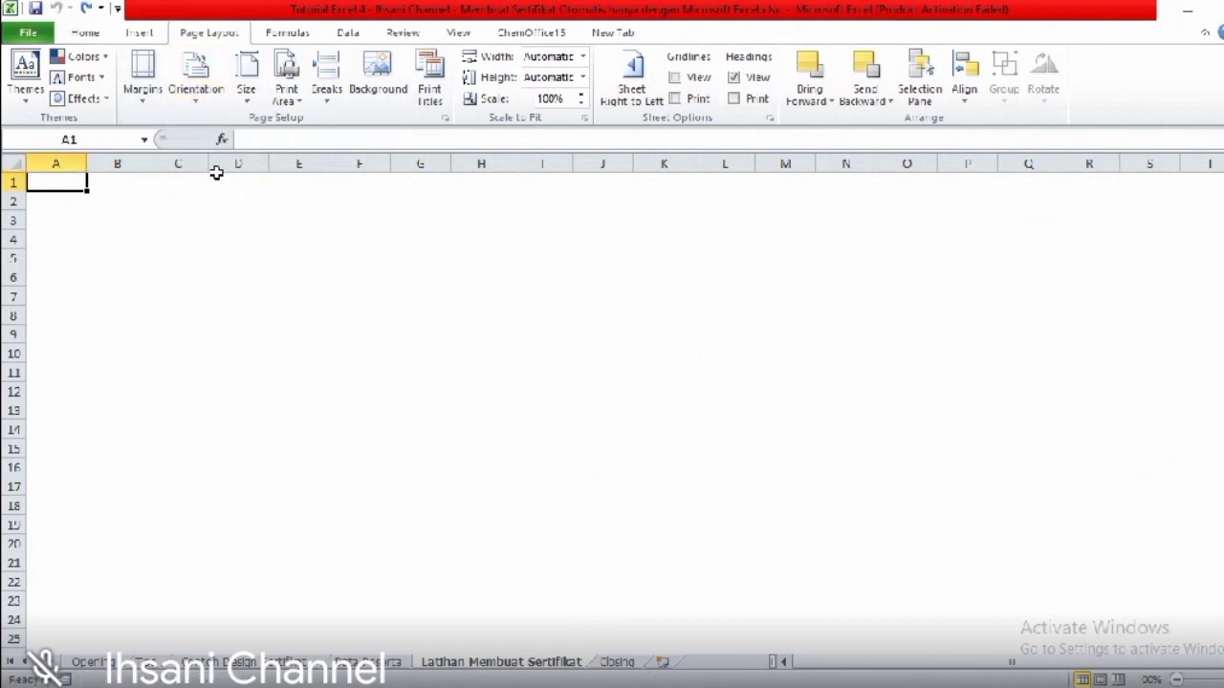
- Zoom out to 70% to see page breaks, select the first page A1:N33, and check paper size
left_click(1176, 680)
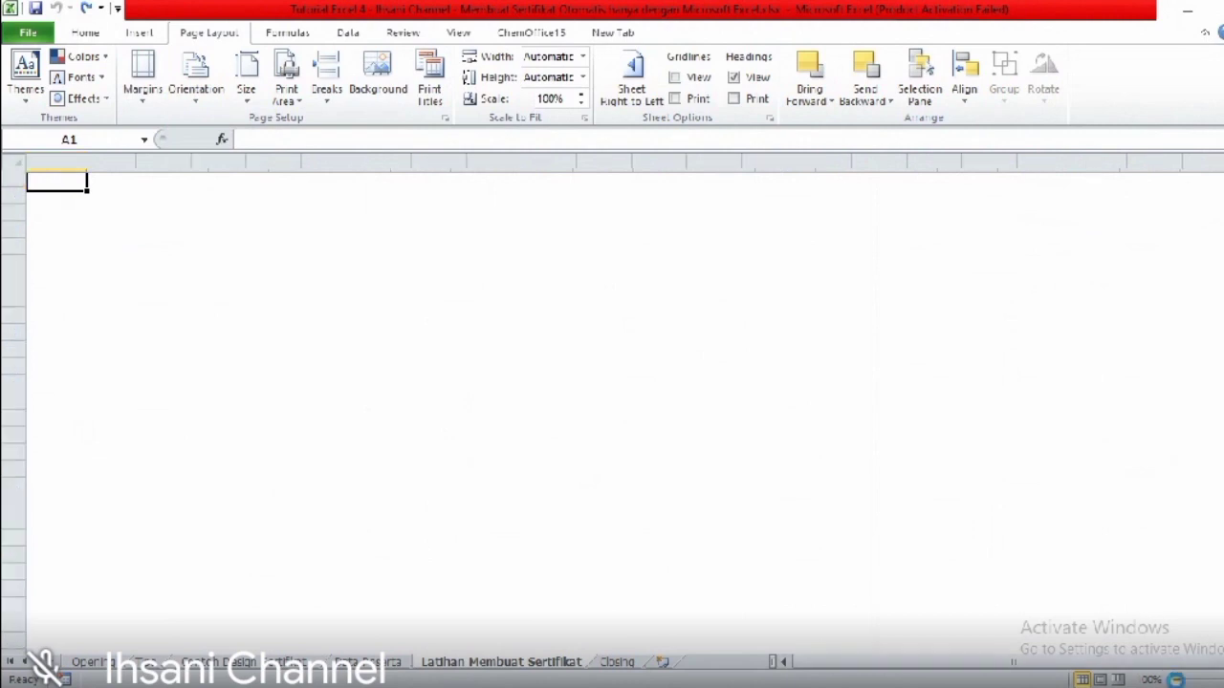
left_click(1177, 680)
left_click(1177, 679)
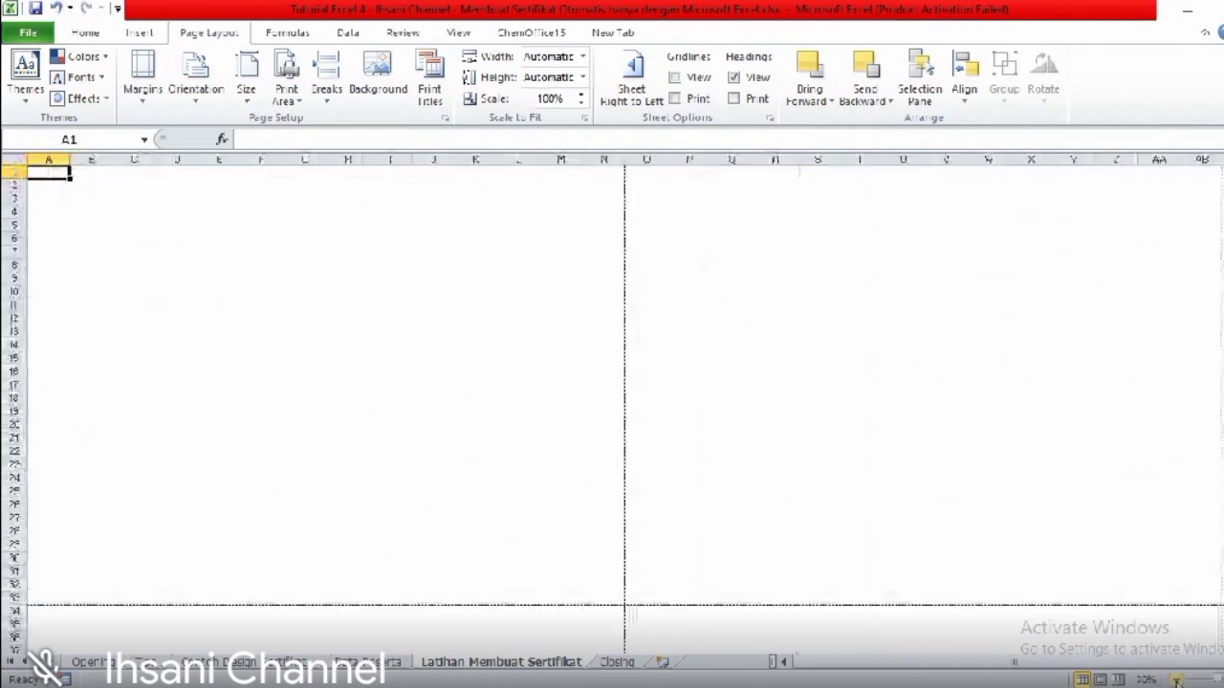
left_click_drag(41, 172, 609, 599)
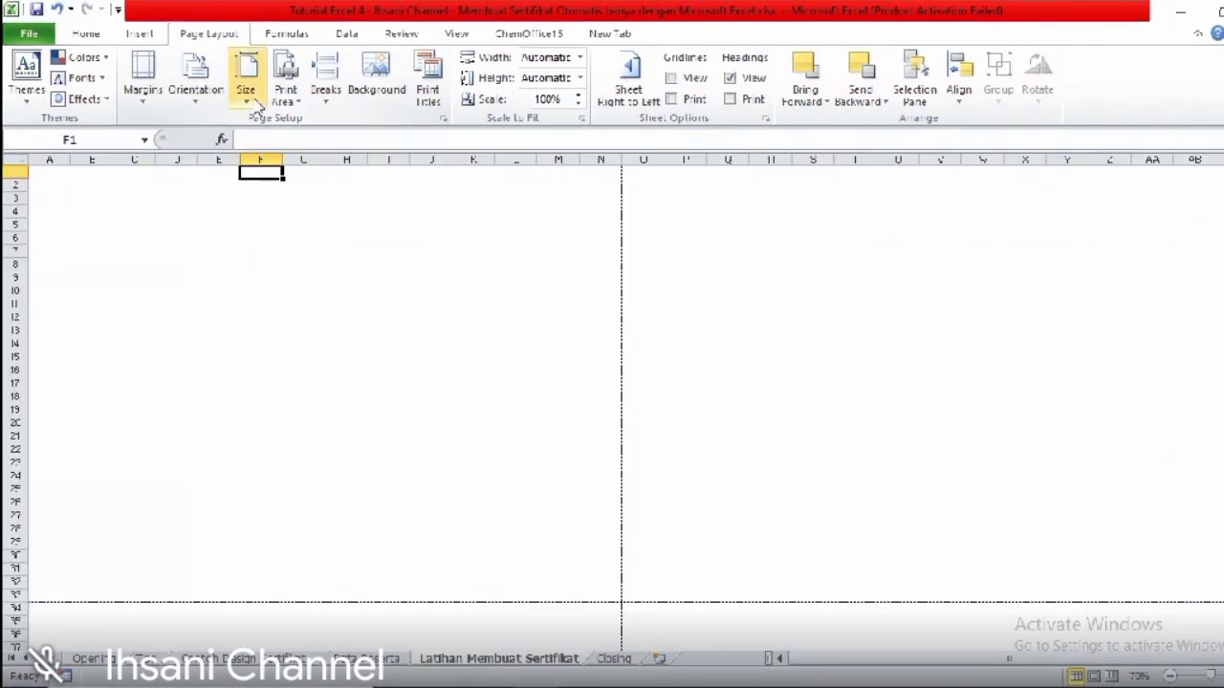
left_click(255, 107)
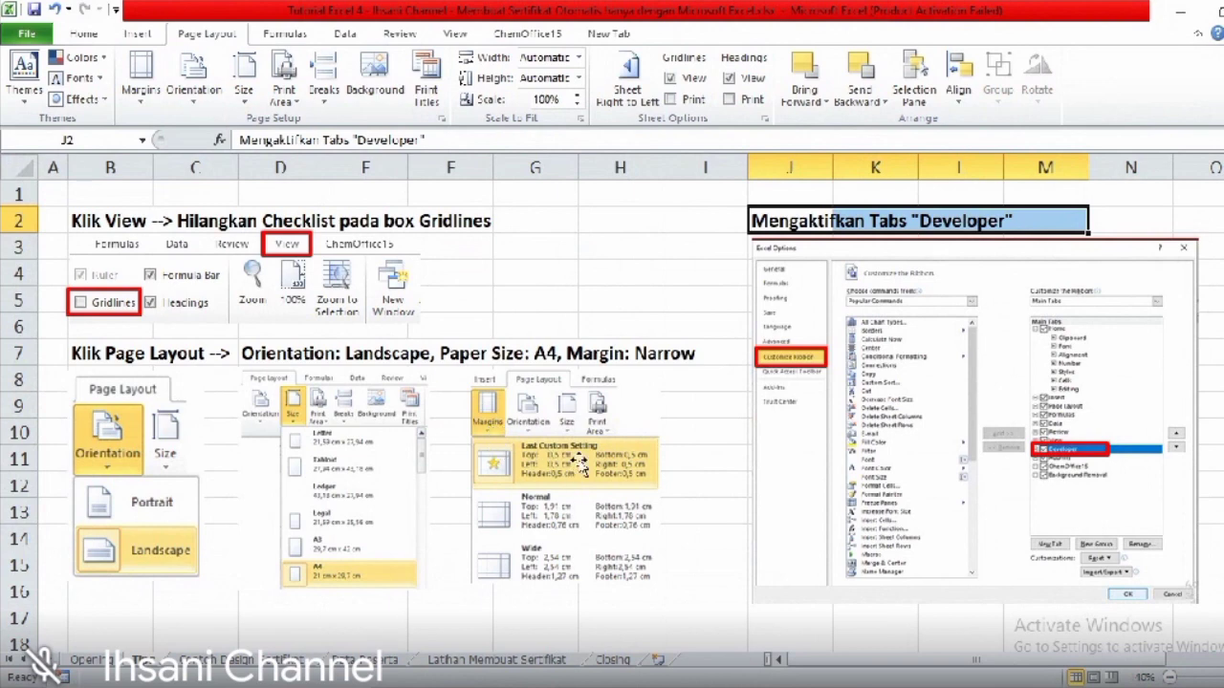
- Apply the last custom 0.5 cm margins to the practice sheet
left_click(526, 660)
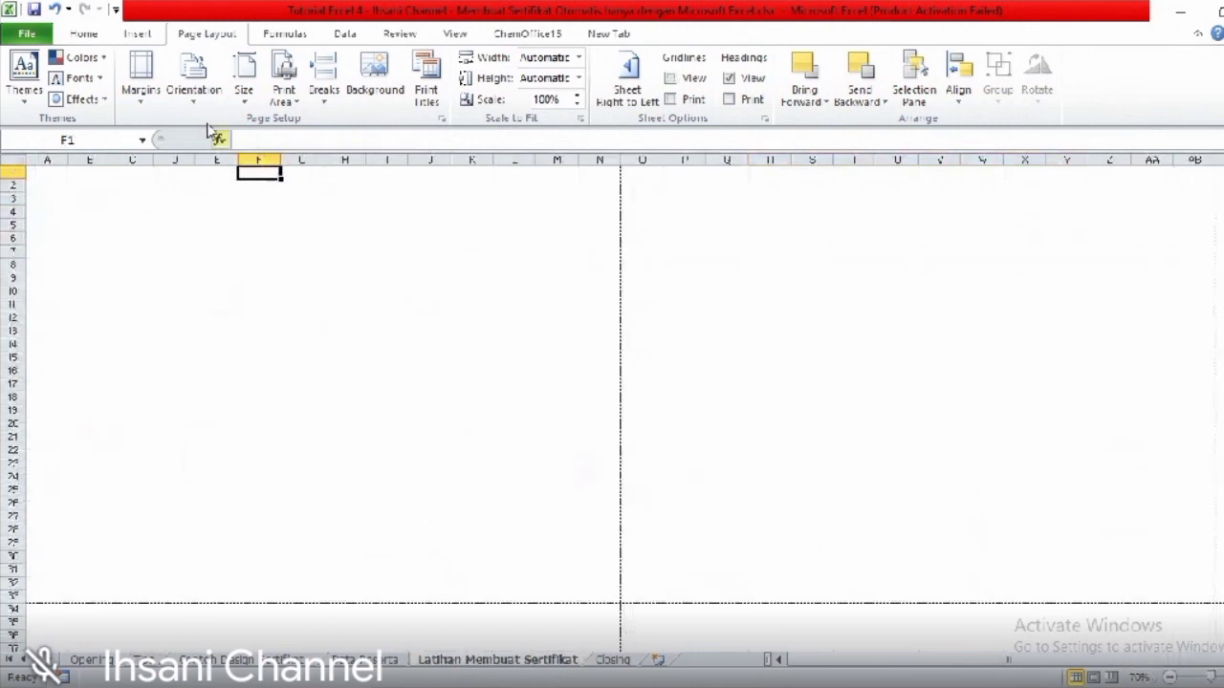
left_click(143, 96)
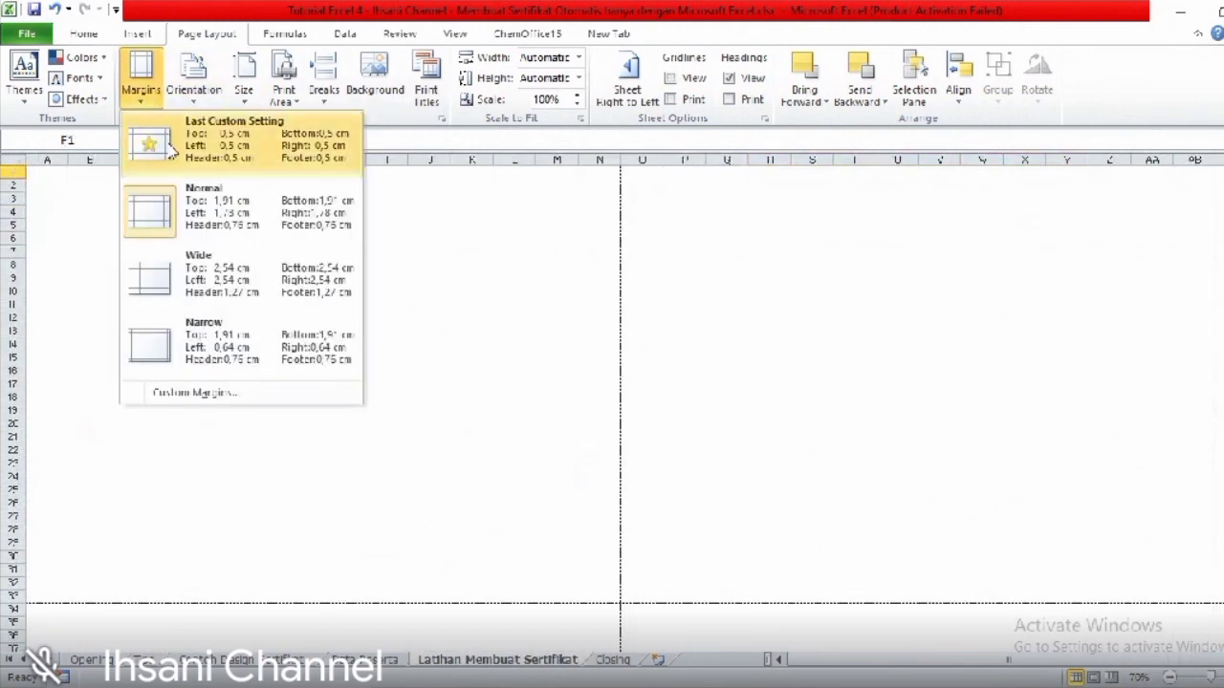
left_click(172, 143)
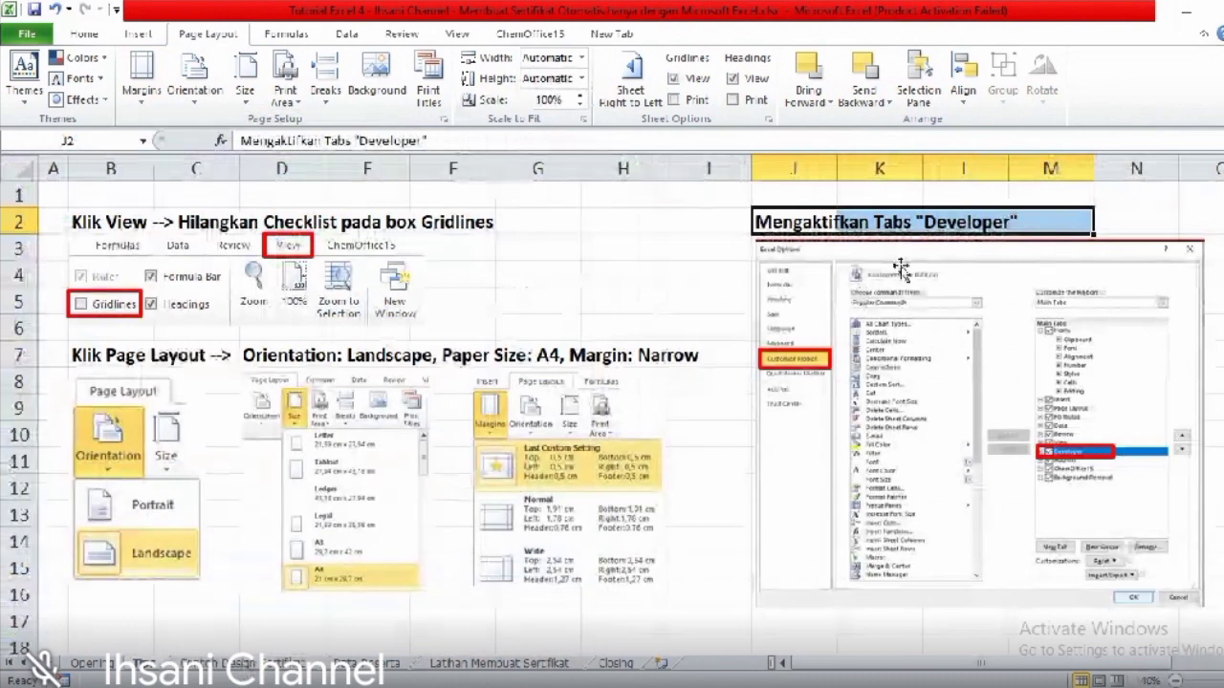
- Tick Developer under Main Tabs in Excel Options' Customize Ribbon and confirm with OK
left_click(470, 666)
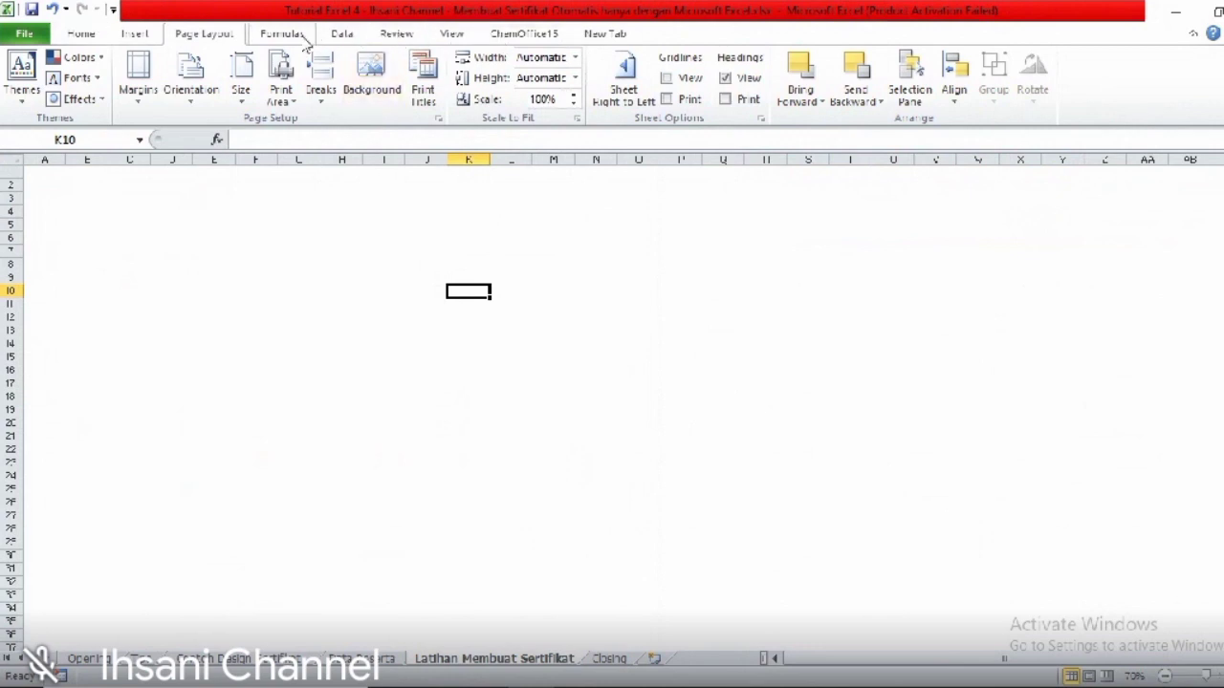
left_click(24, 36)
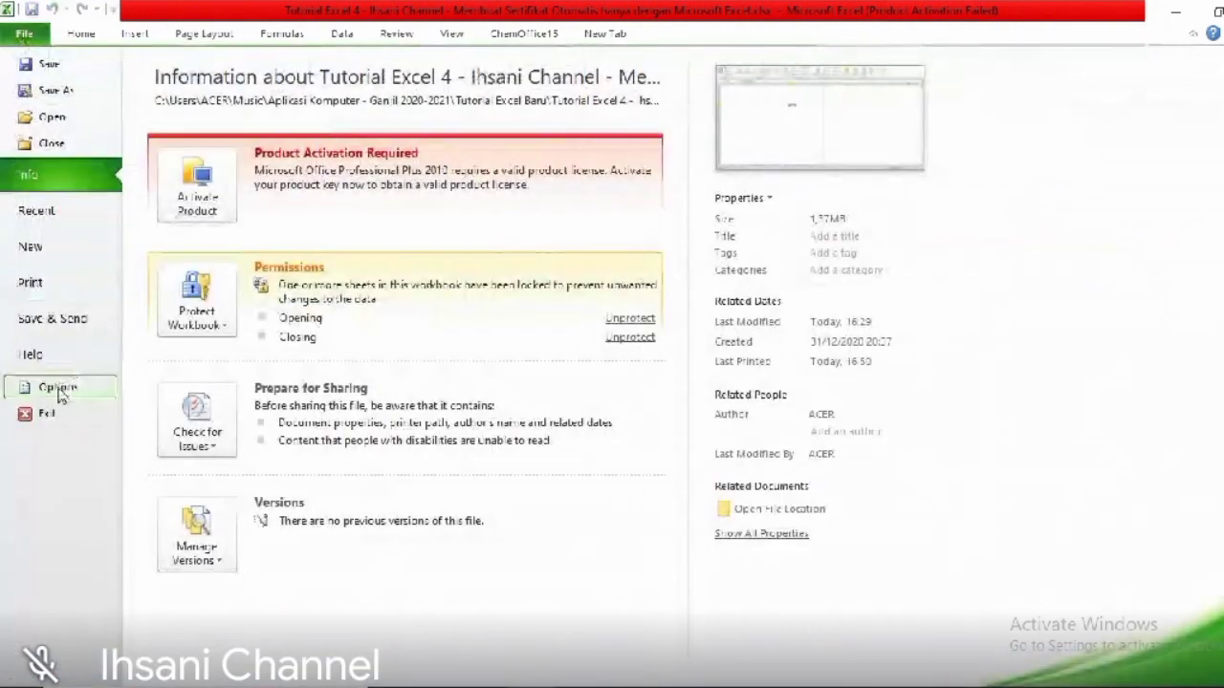
left_click(93, 399)
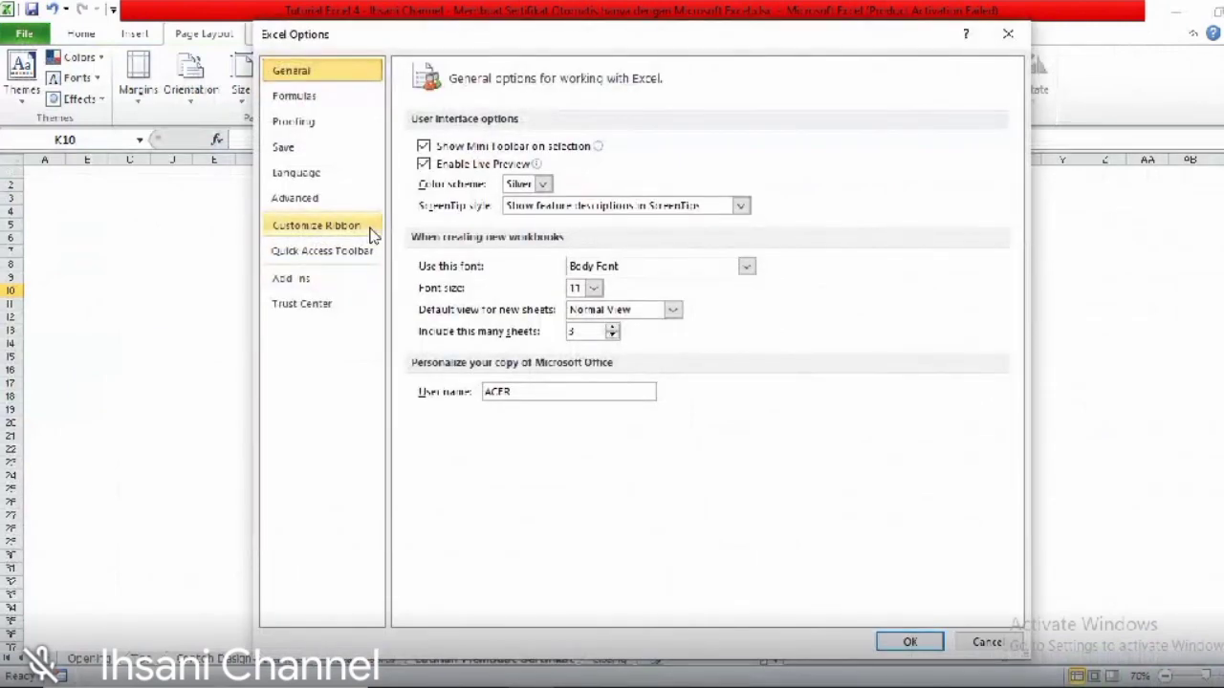
left_click(371, 230)
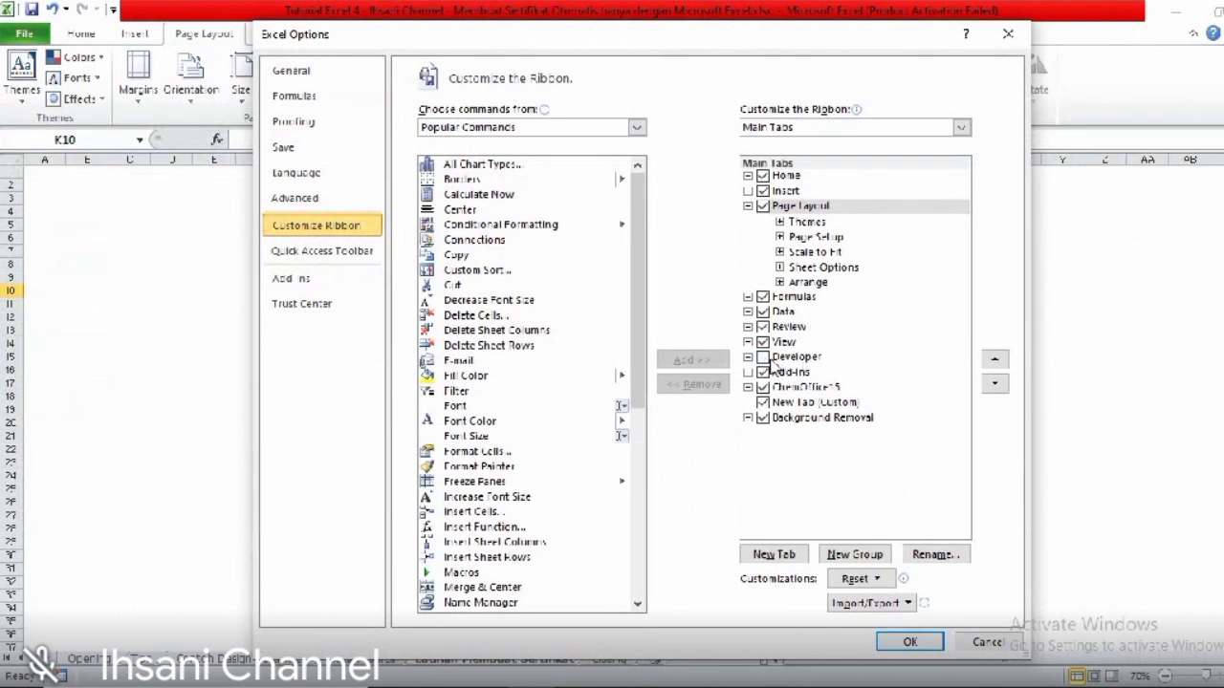
left_click(763, 358)
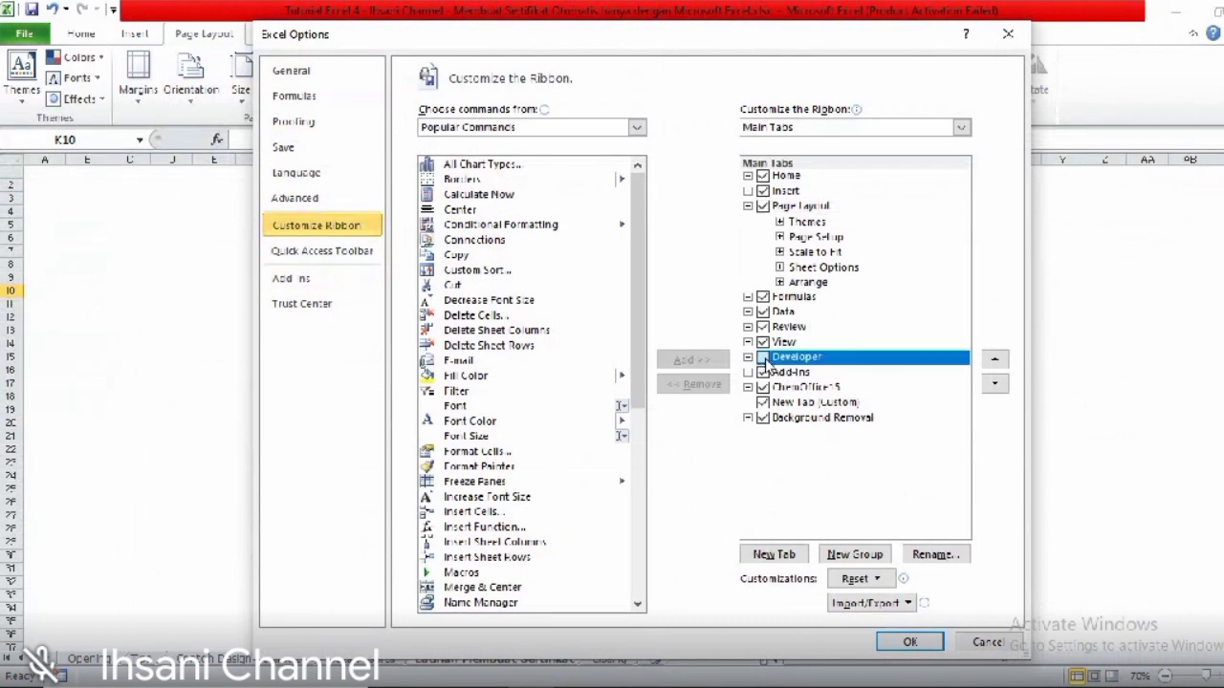
left_click(920, 644)
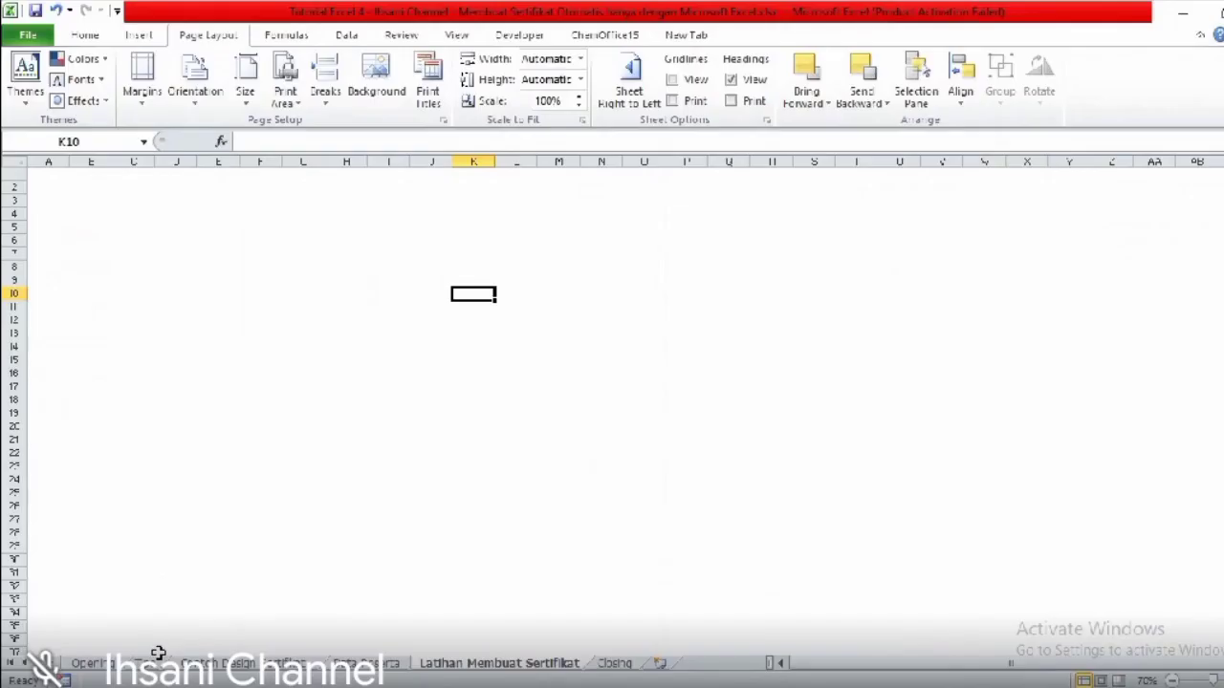
- Inspect the certificate page area, then the top blue banner on the finished sample sheet
left_click_drag(47, 180, 644, 647)
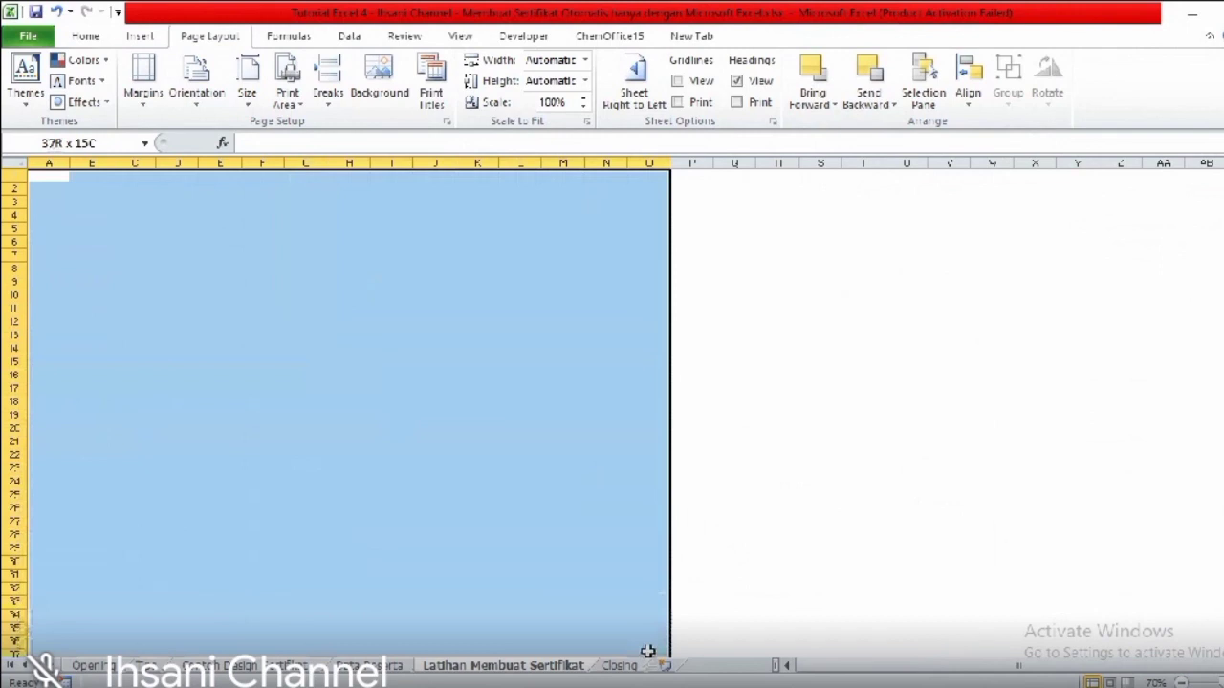
left_click(459, 379)
left_click(49, 176)
left_click(348, 189)
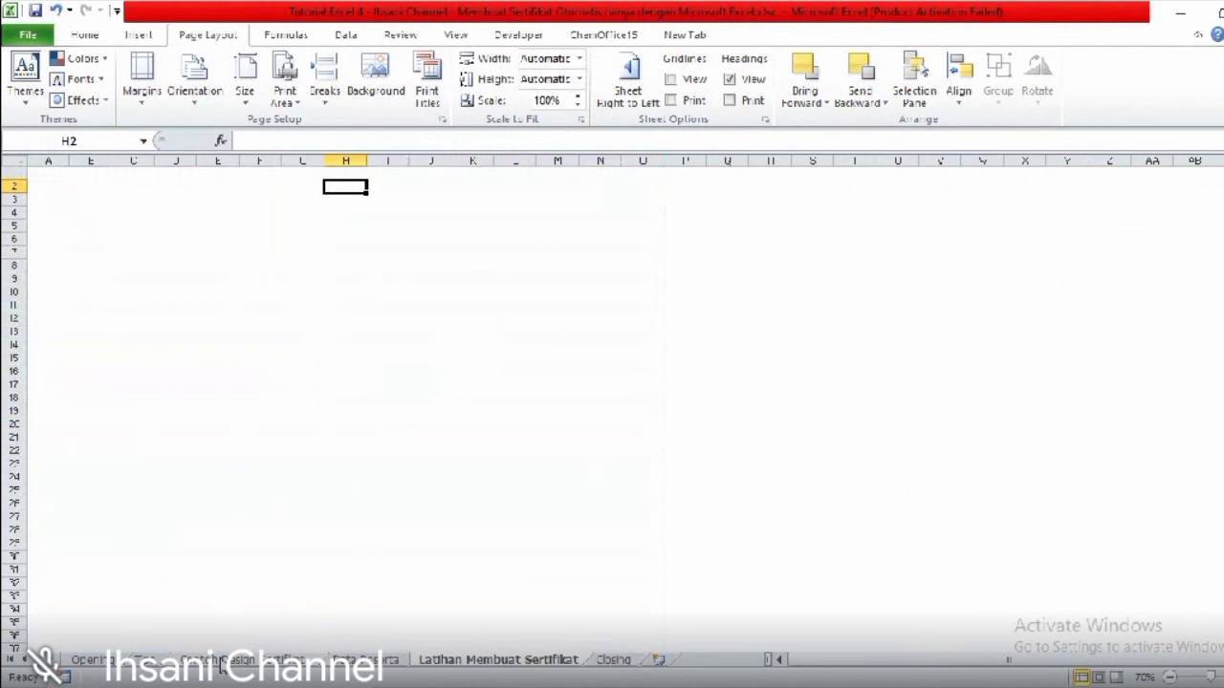
left_click(222, 661)
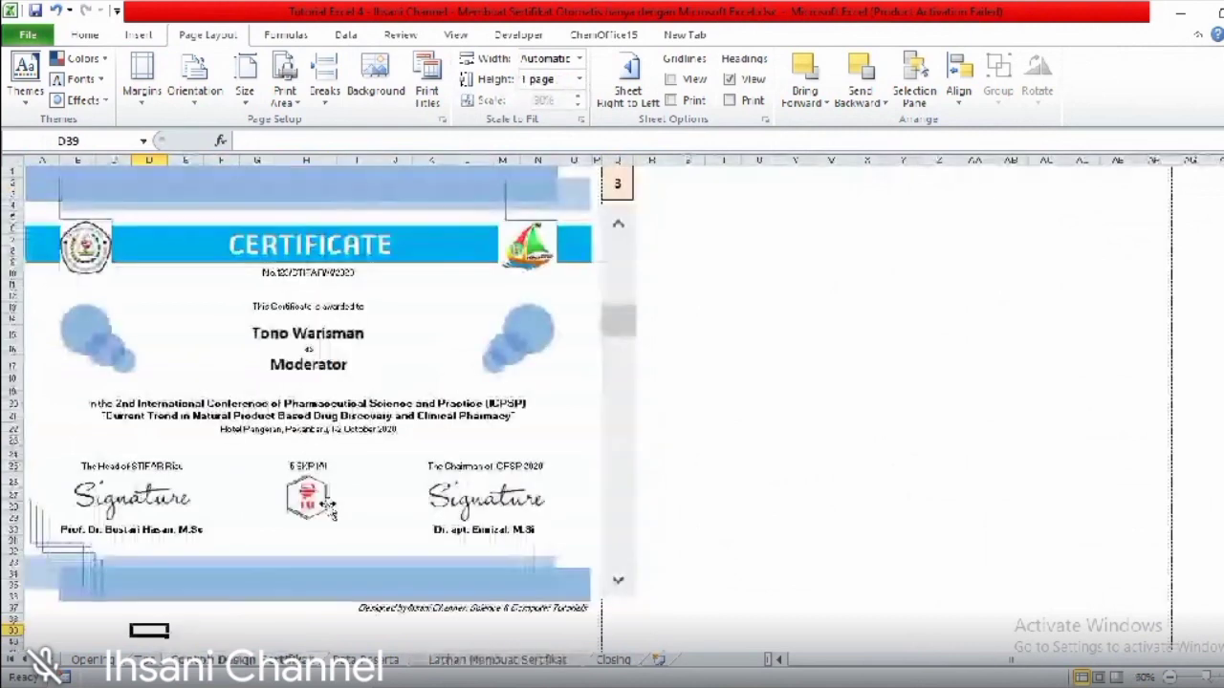
left_click(746, 331)
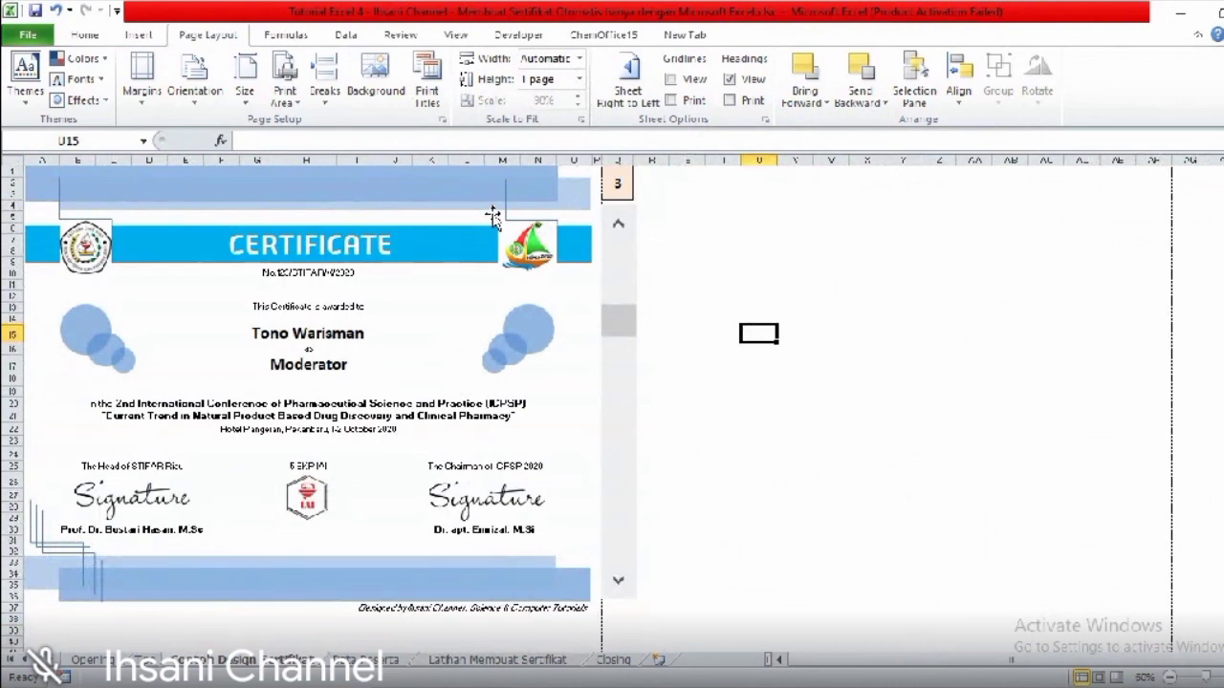
left_click(58, 192)
- Close the Shapes gallery without inserting anything and return to the blank Latihan Membuat Sertifikat sheet
left_click(143, 31)
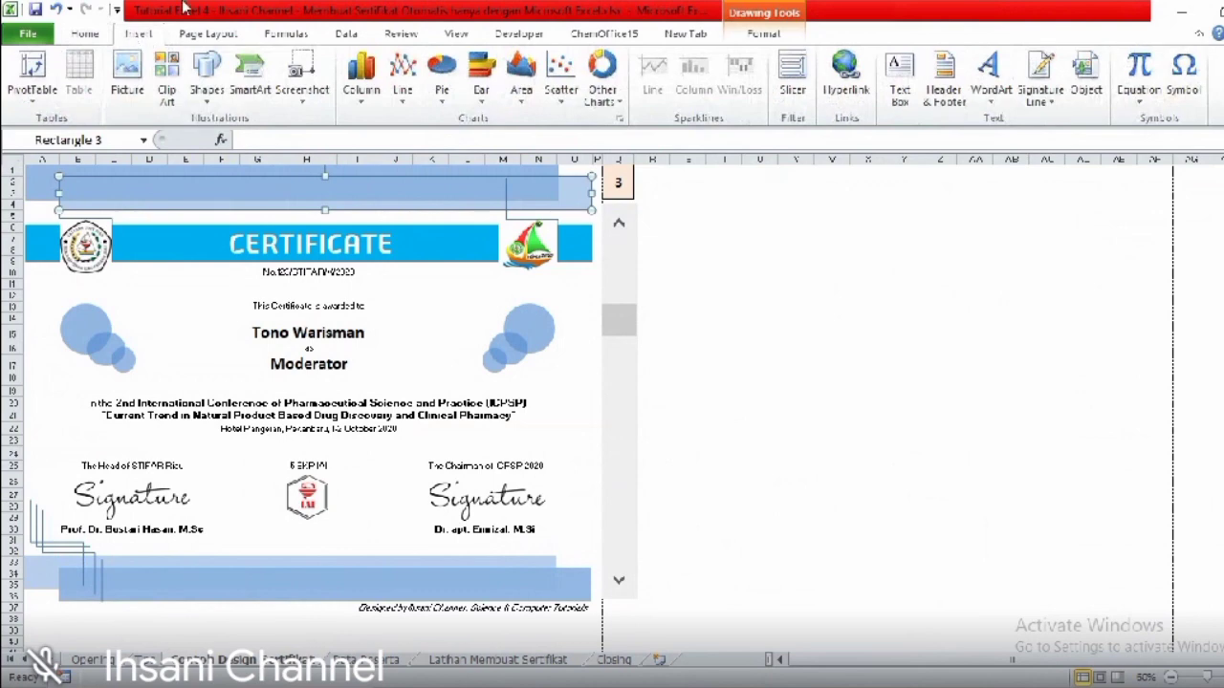
left_click(217, 98)
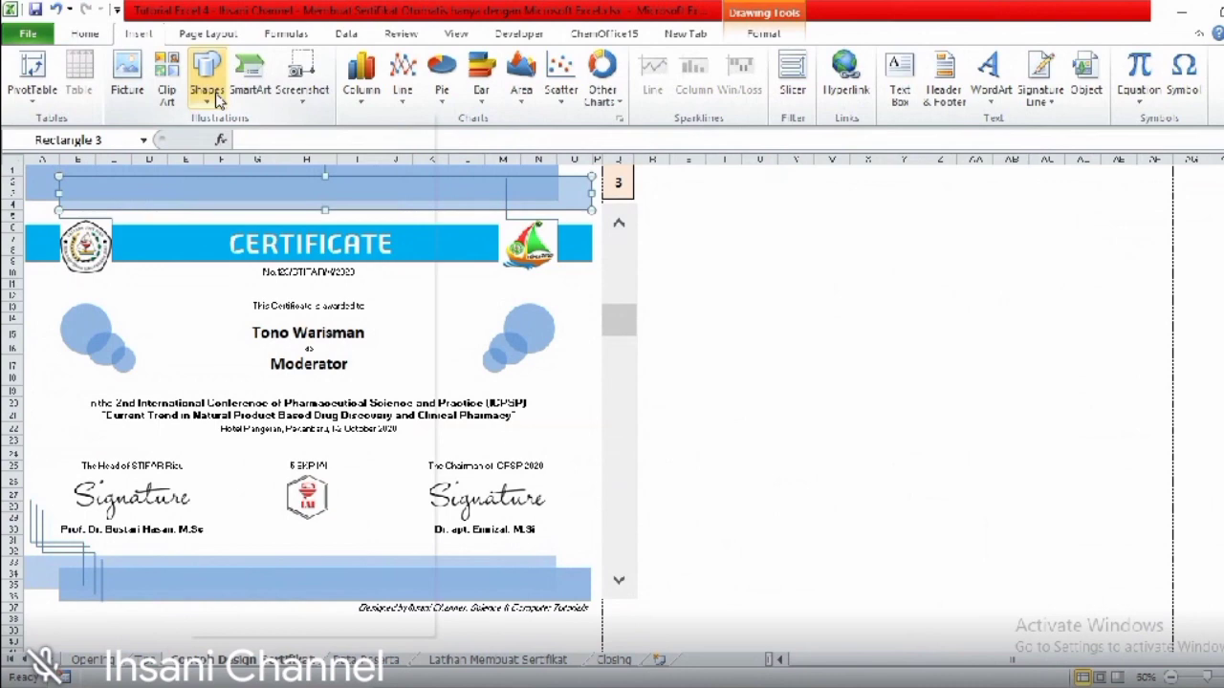
left_click(207, 90)
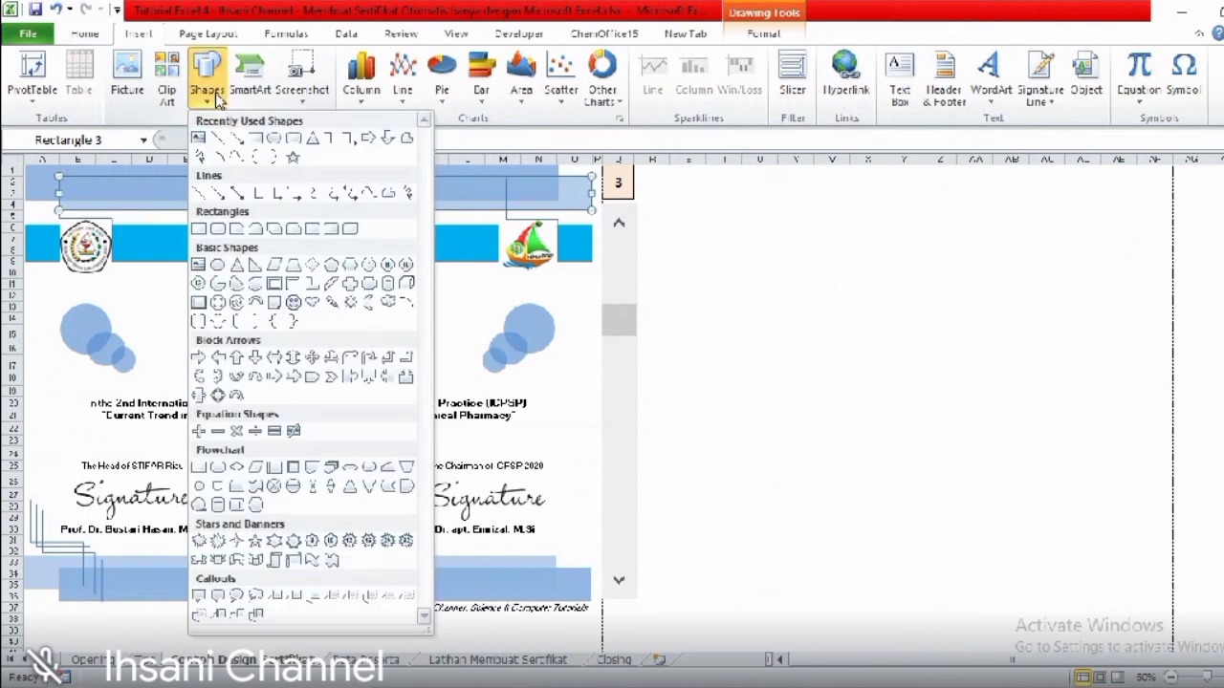
left_click(684, 263)
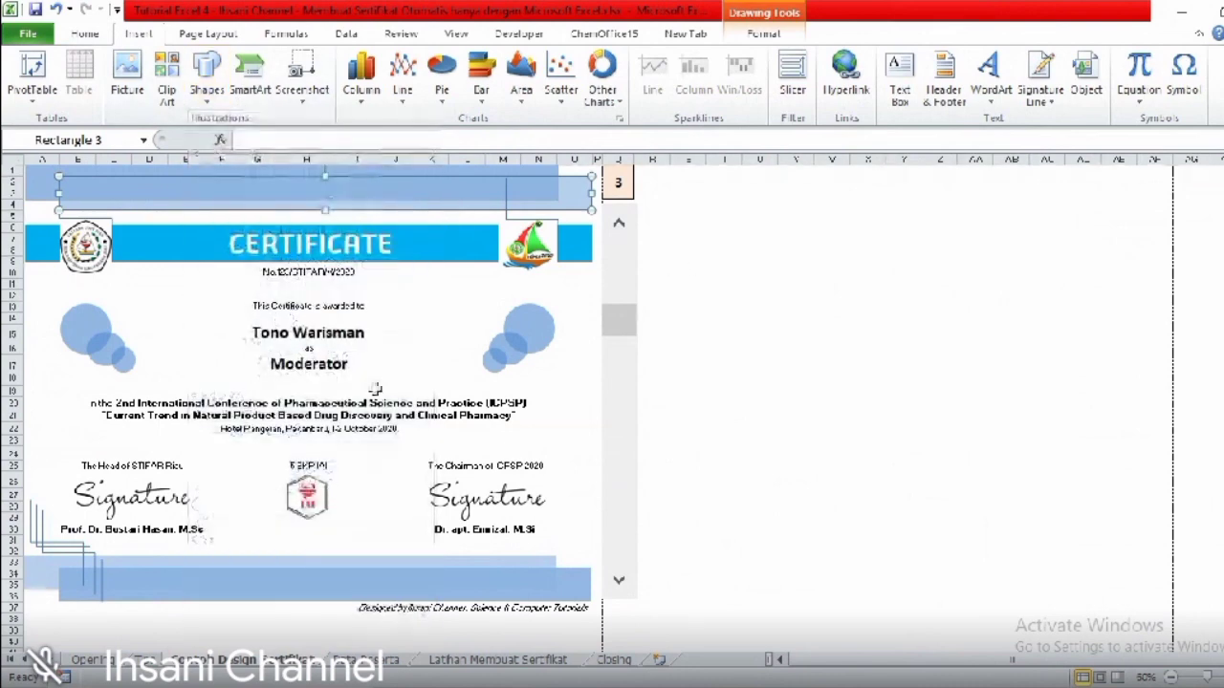
left_click(483, 662)
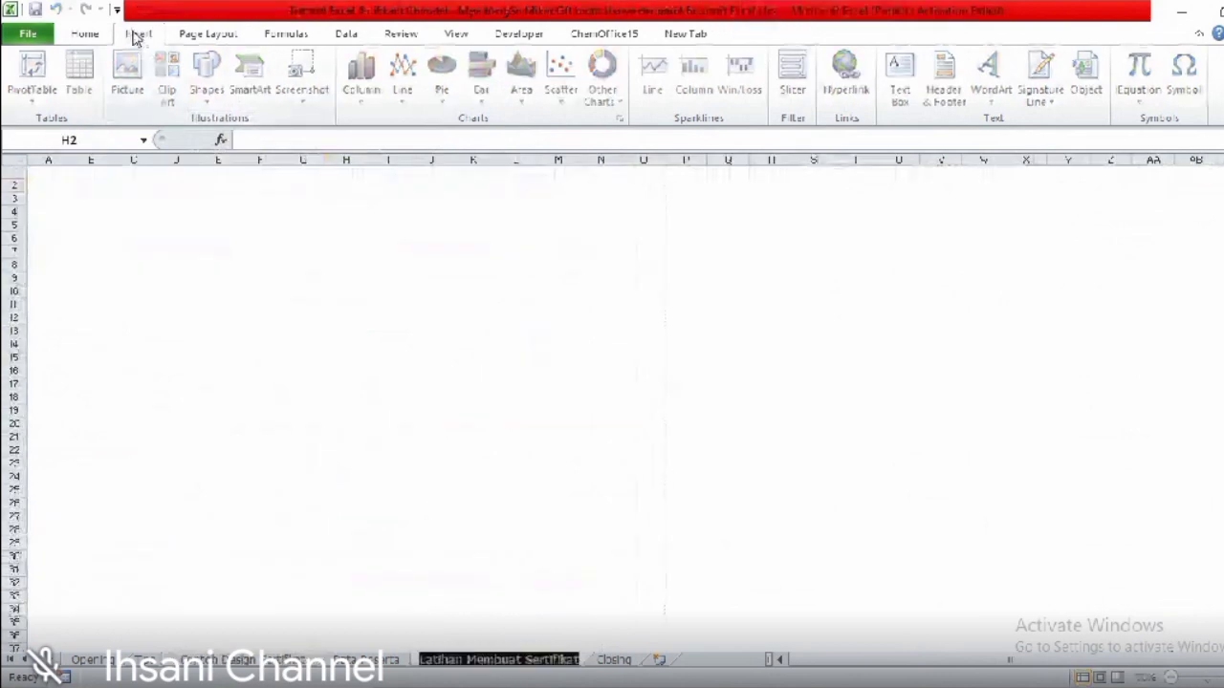
left_click(241, 185)
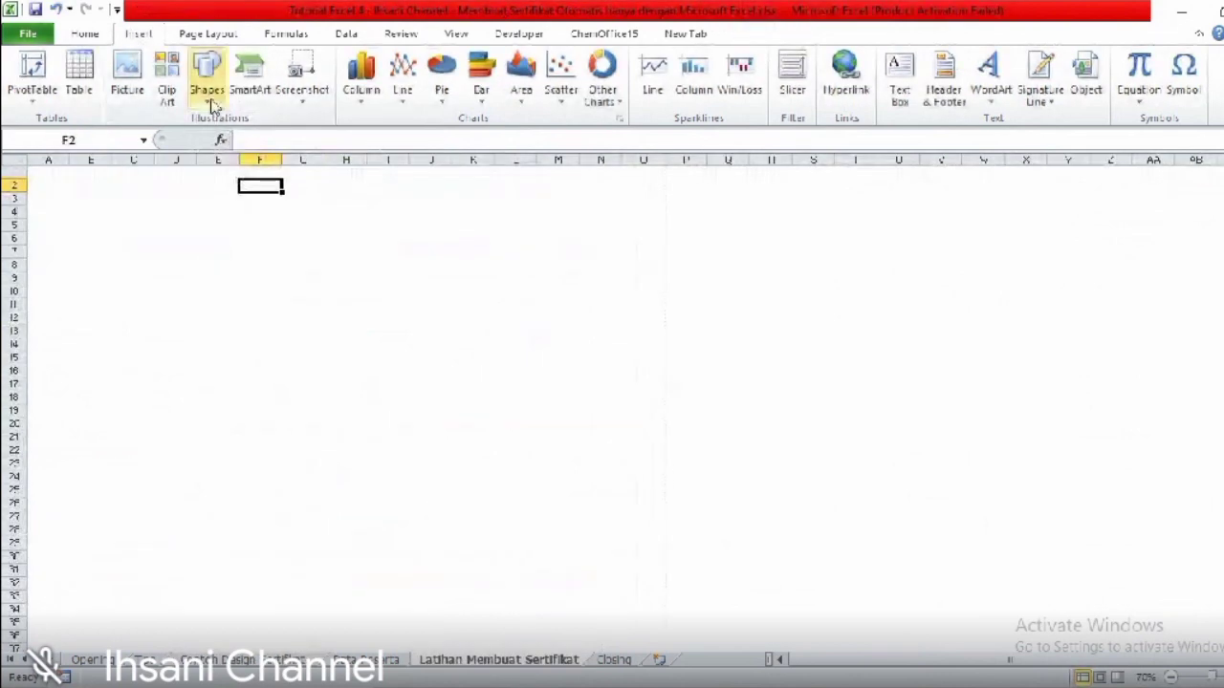
- Draw a long blue rectangle across row 2 and place a copy slightly lower and right
left_click(211, 95)
left_click(245, 149)
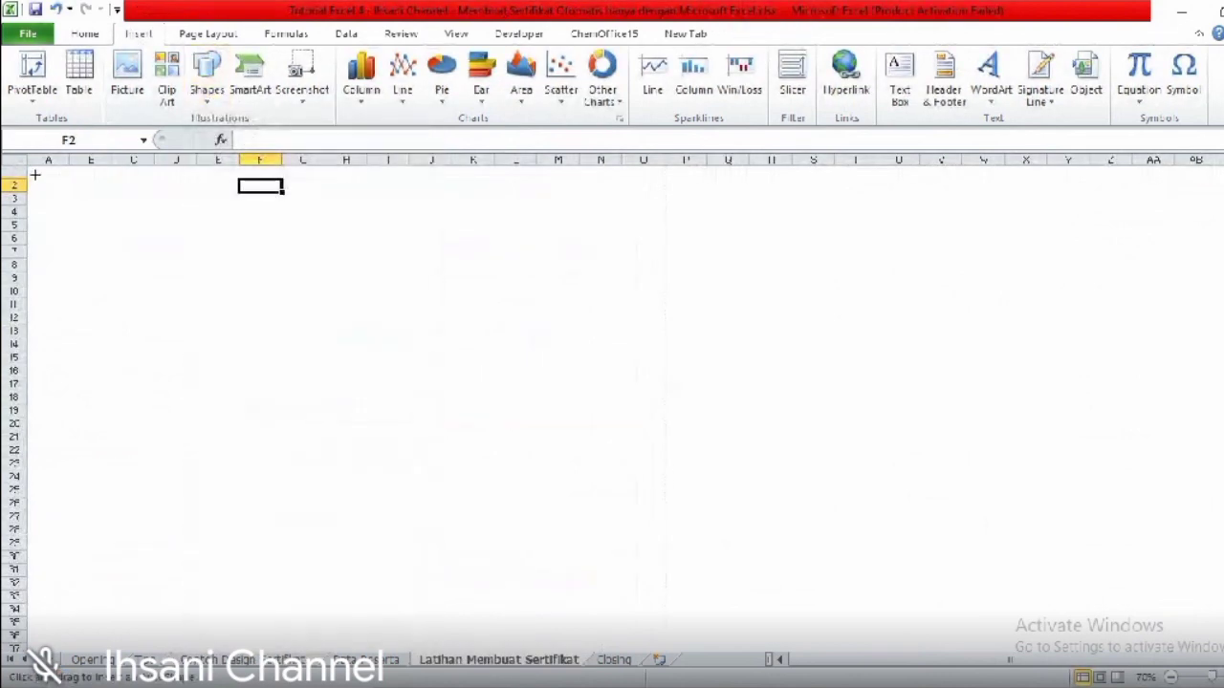
mouse_move(27, 166)
left_mouse_down()
mouse_move(214, 224)
mouse_move(675, 197)
mouse_move(631, 194)
left_mouse_up()
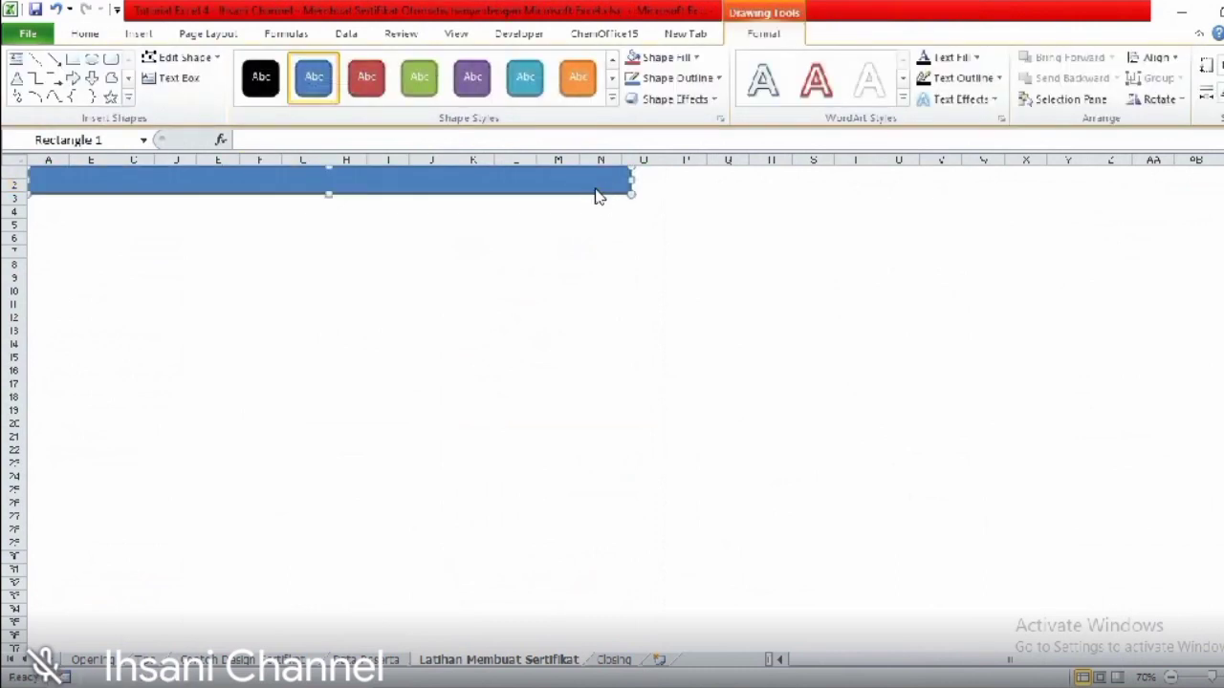
key("ctrl+d")
left_click_drag(579, 191, 601, 202)
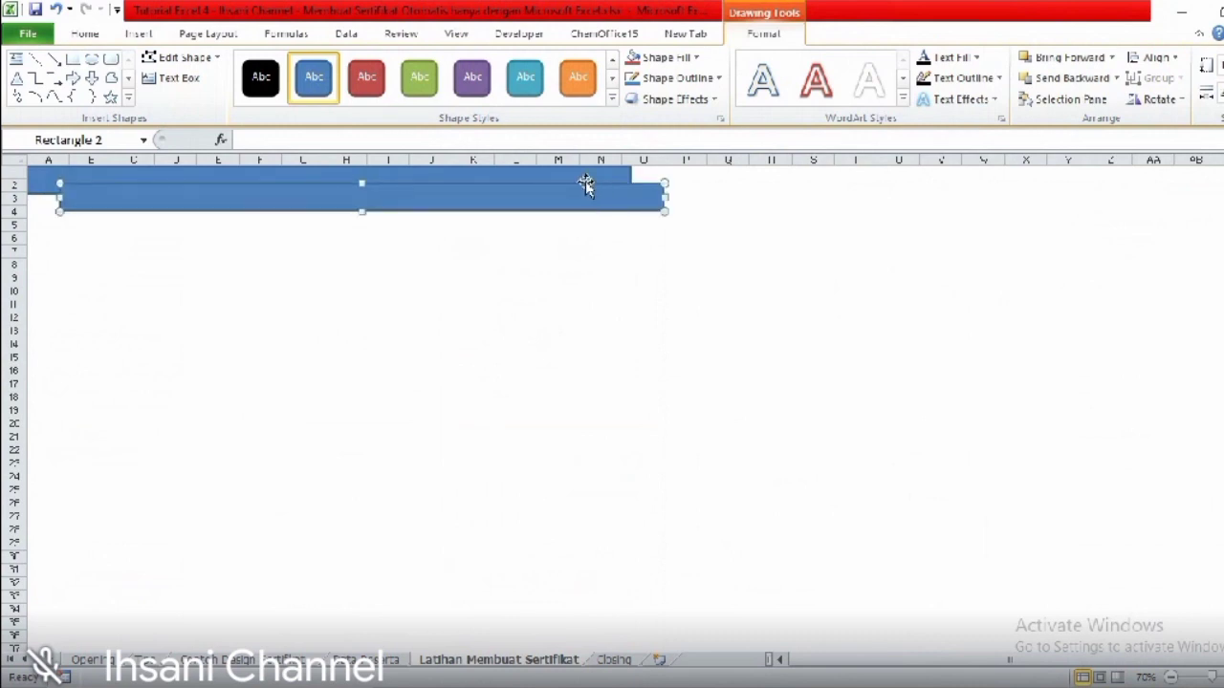
- Compare the bars with the sample certificate's layered banner, then reselect the practice sheet's top bar
left_click(216, 661)
left_click(538, 175)
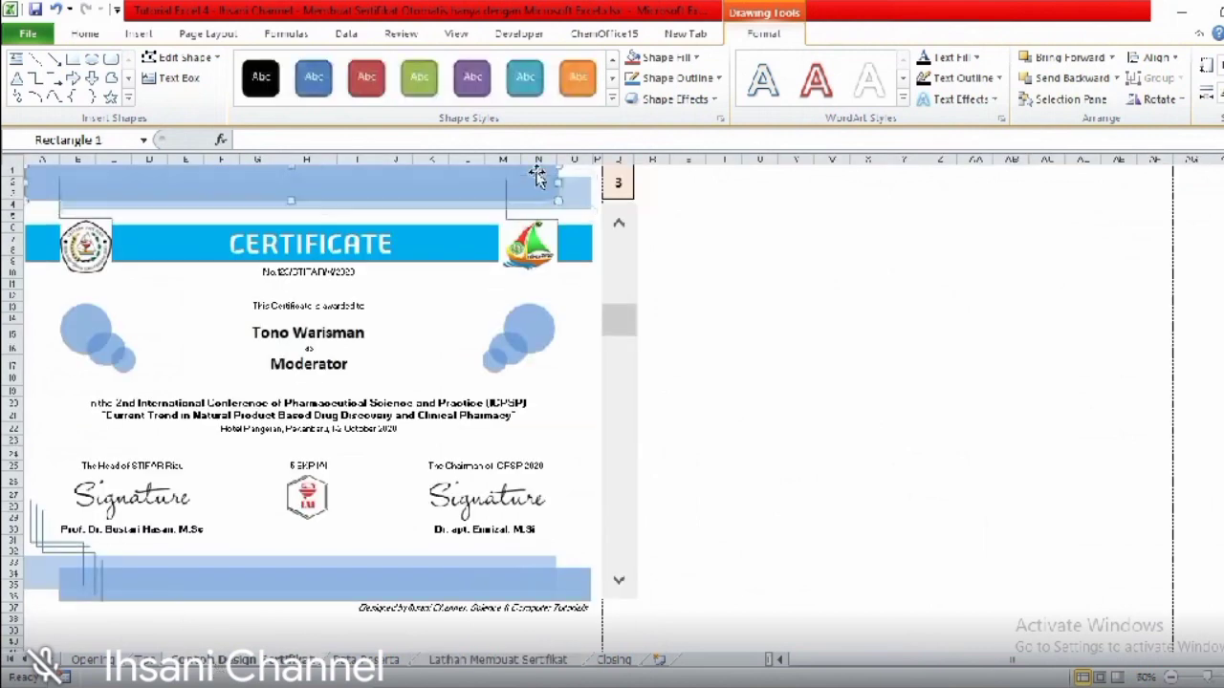
left_click(583, 204)
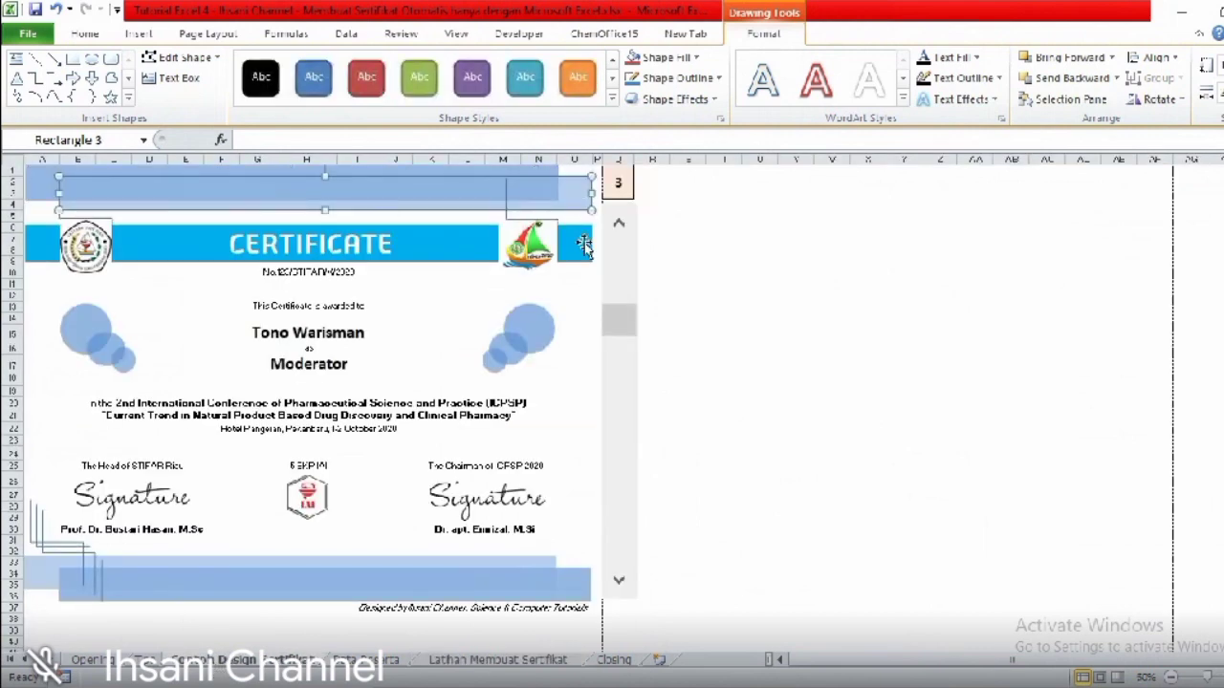
left_click(578, 295)
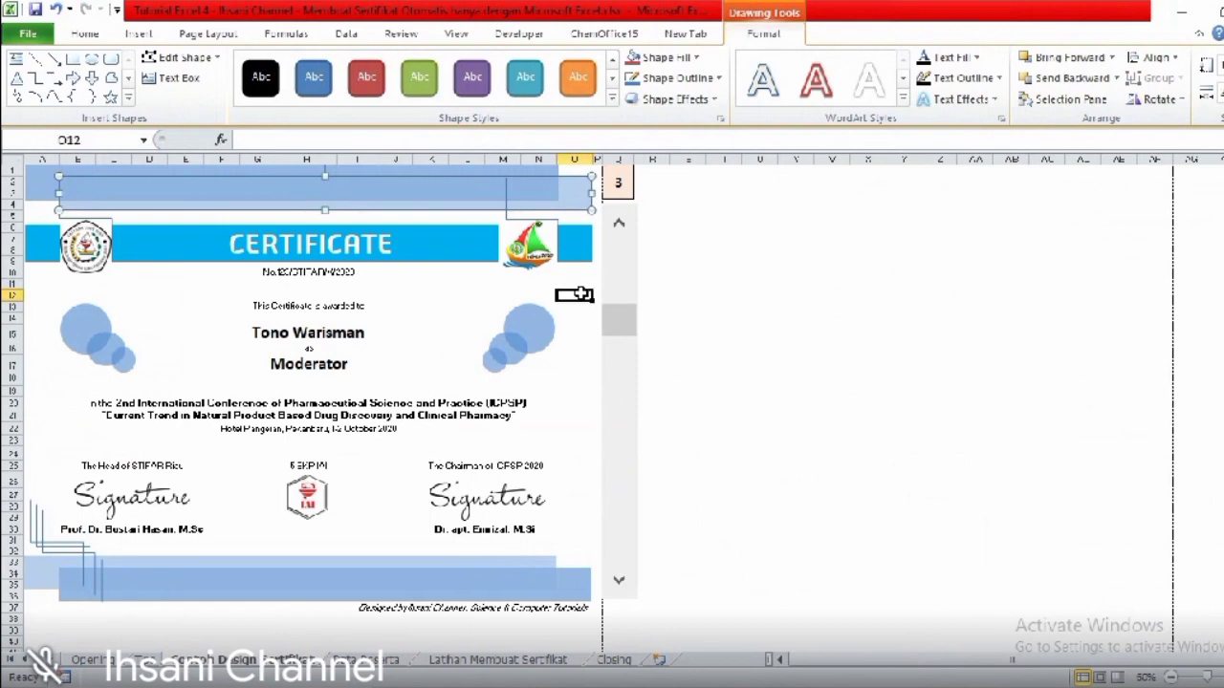
left_click(459, 660)
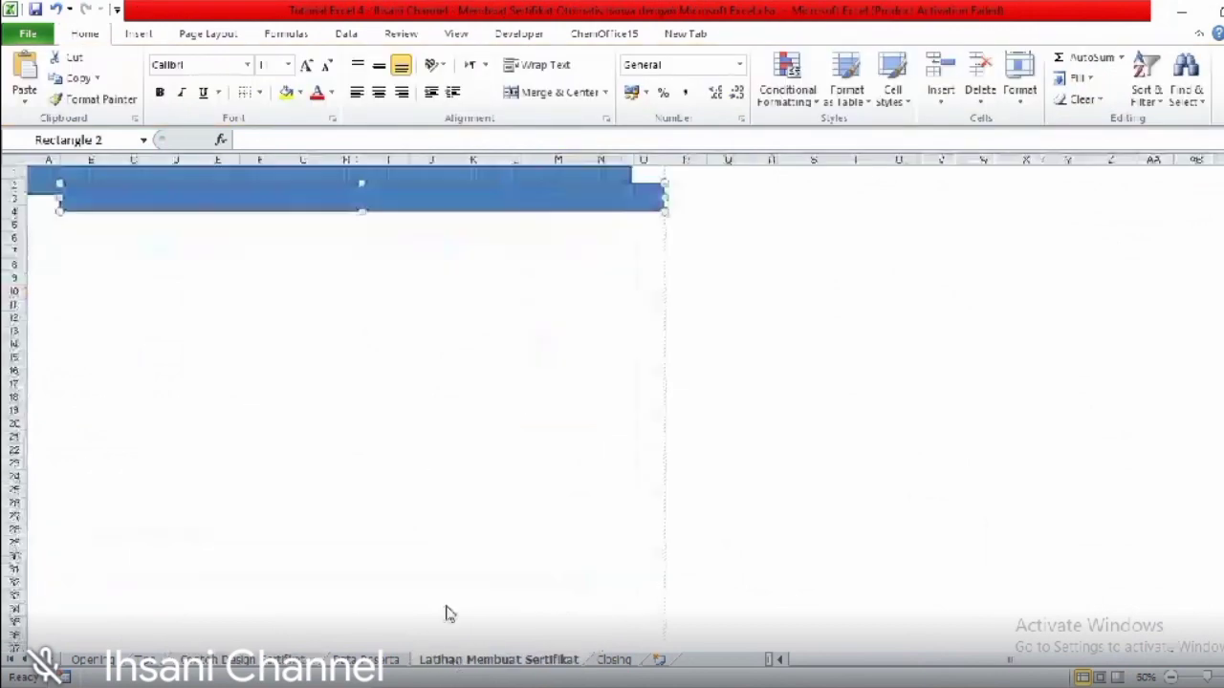
left_click(458, 177)
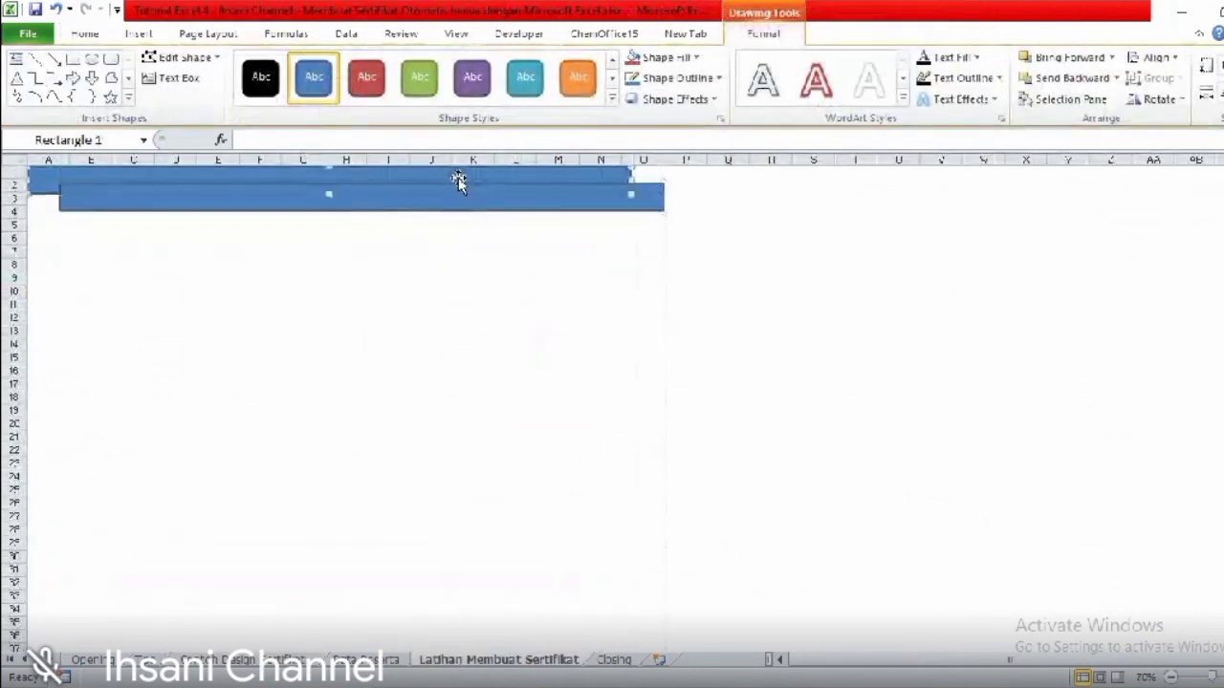
- Set the top blue bar's Line Color to No line in Format Shape
right_click(459, 180)
left_click(453, 177)
right_click(452, 177)
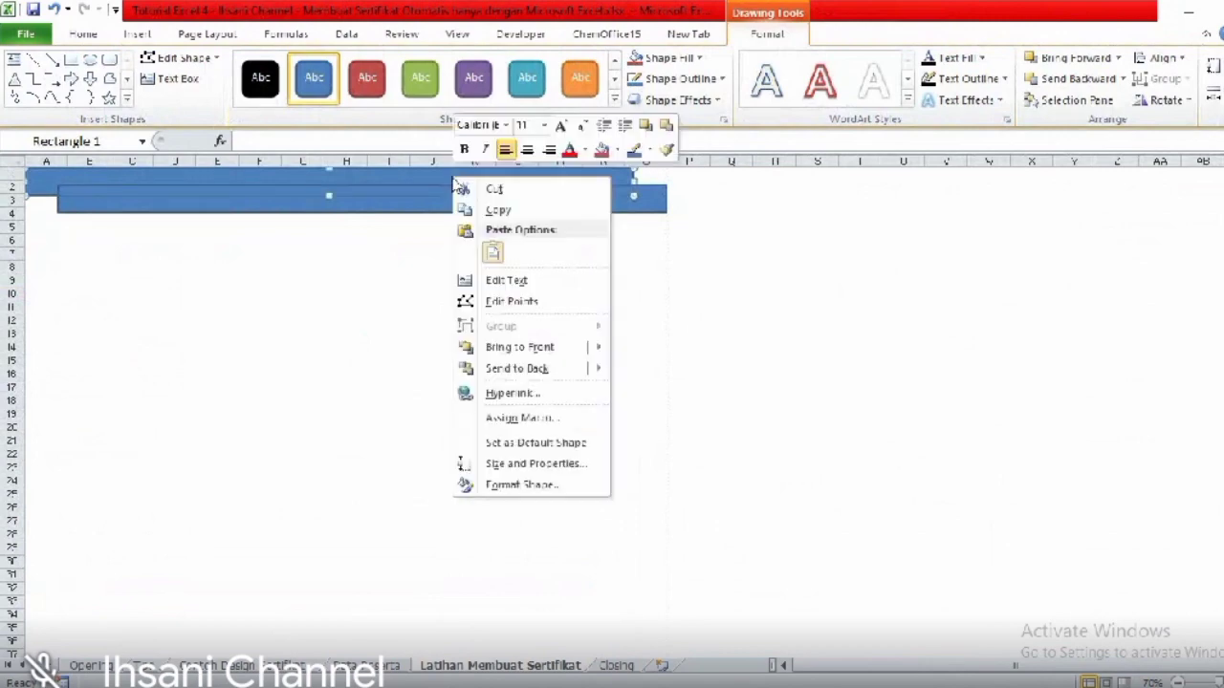
left_click(500, 488)
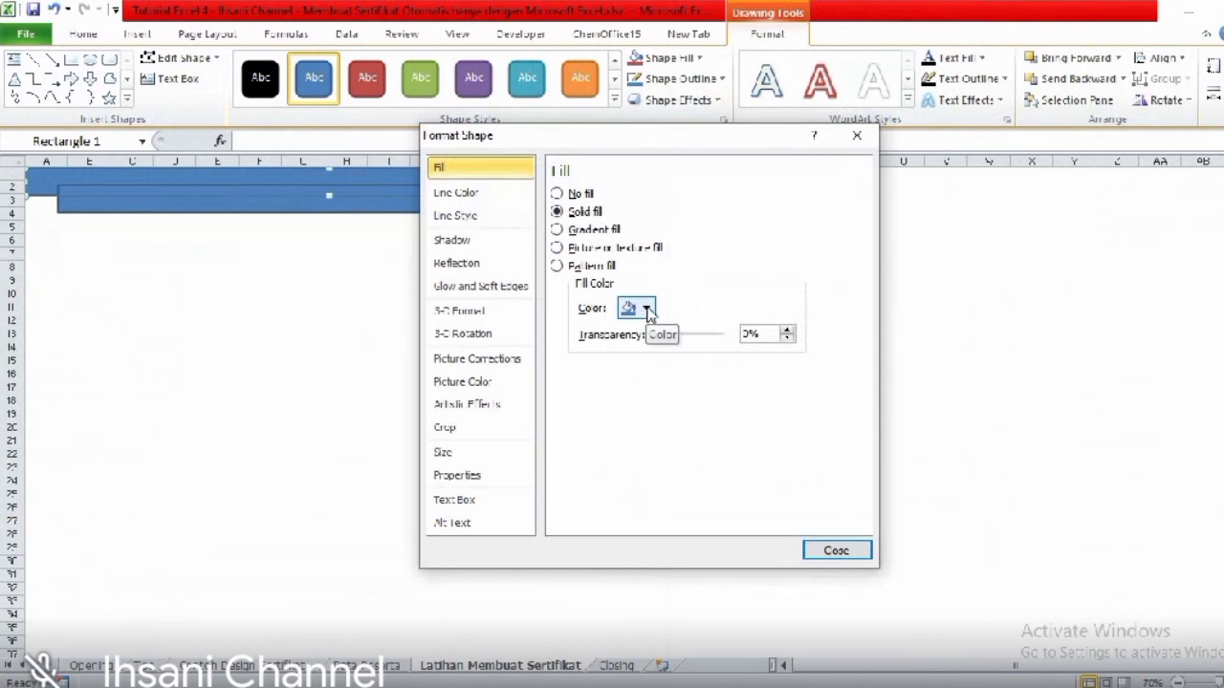
left_click(648, 310)
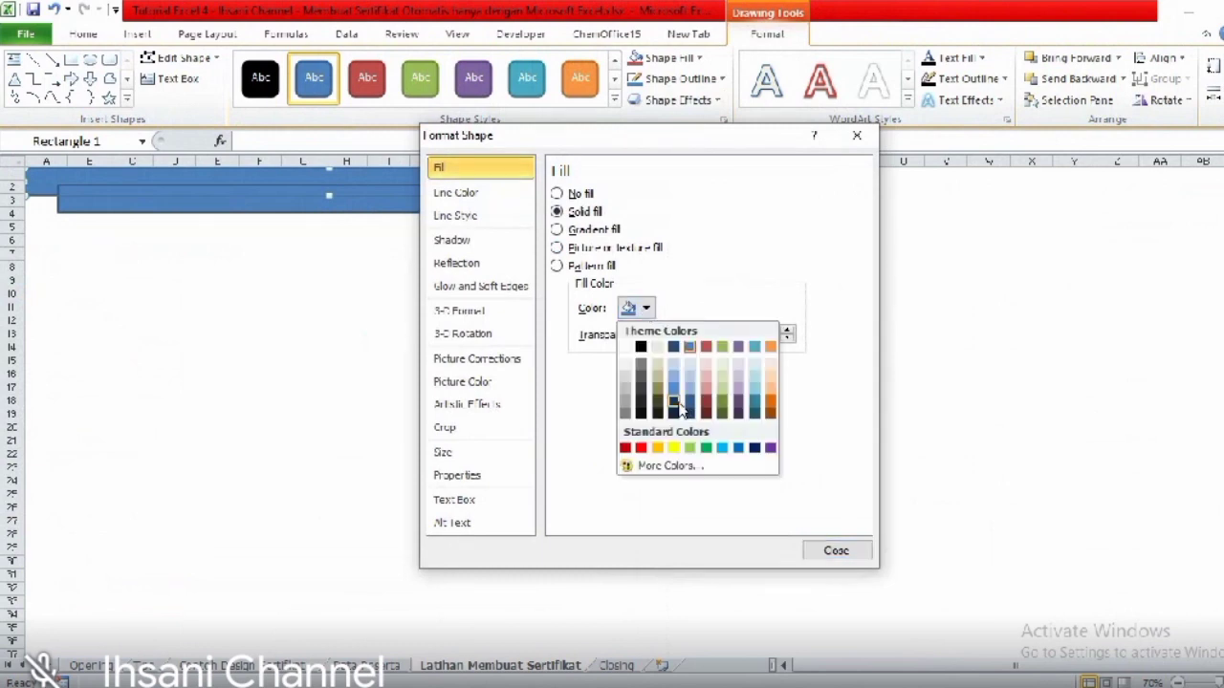
left_click(500, 195)
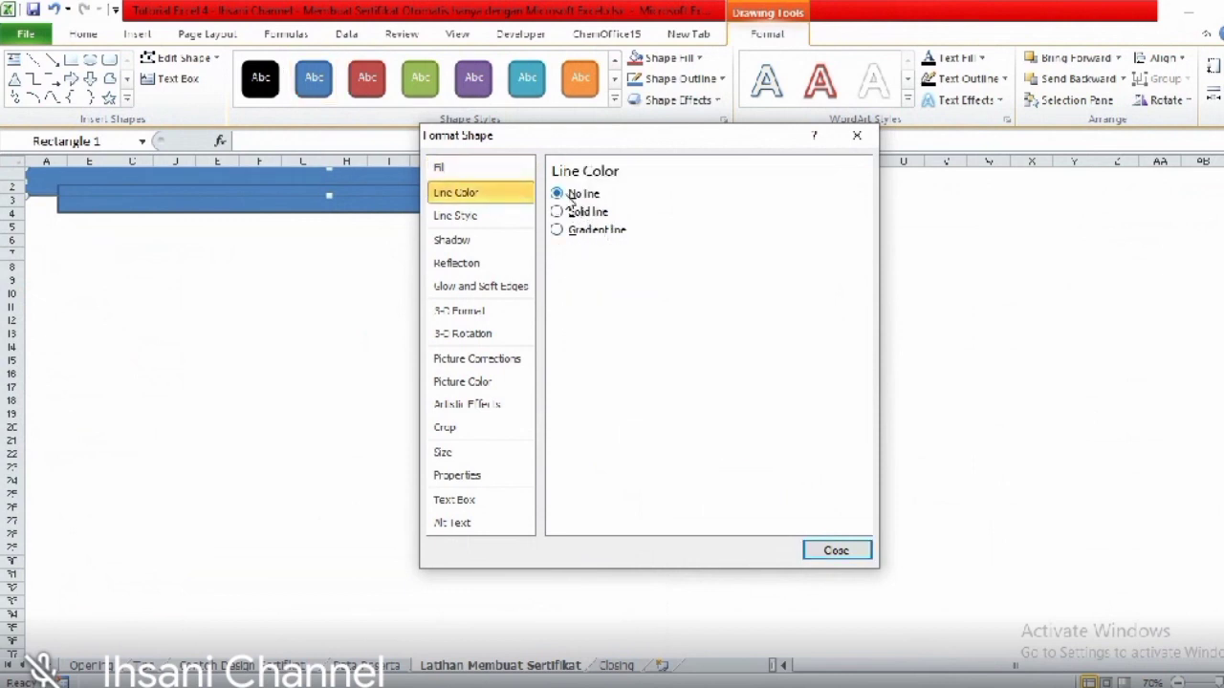
left_click(813, 552)
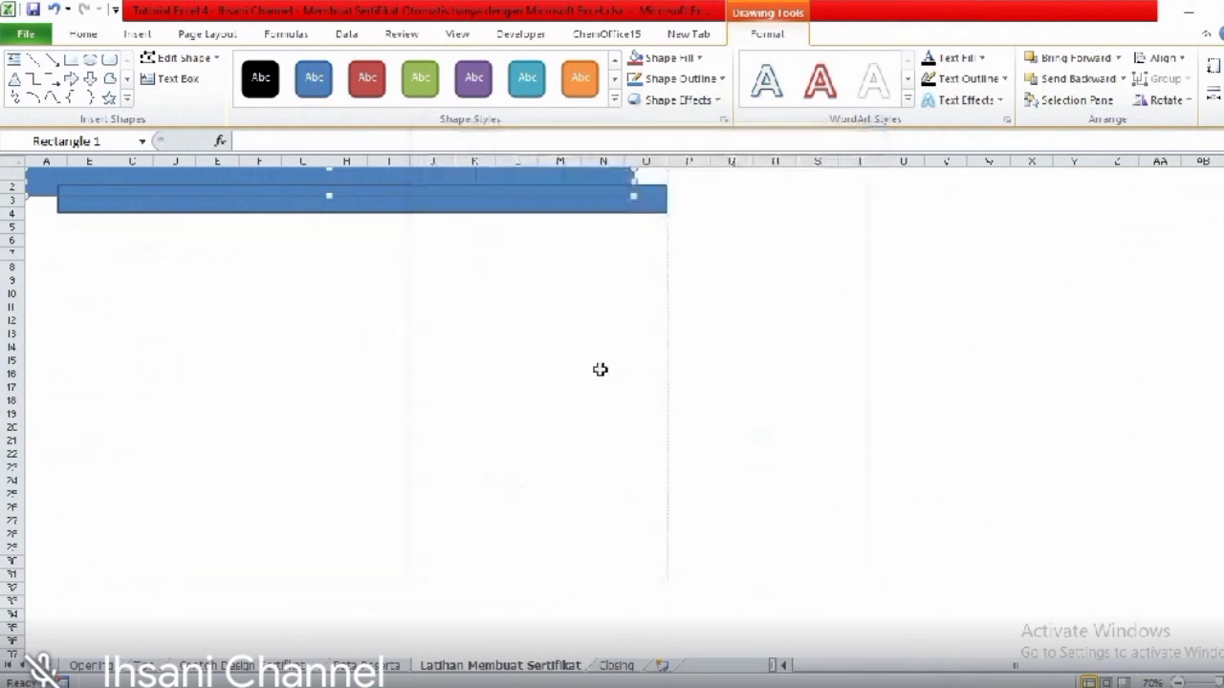
left_click(600, 272)
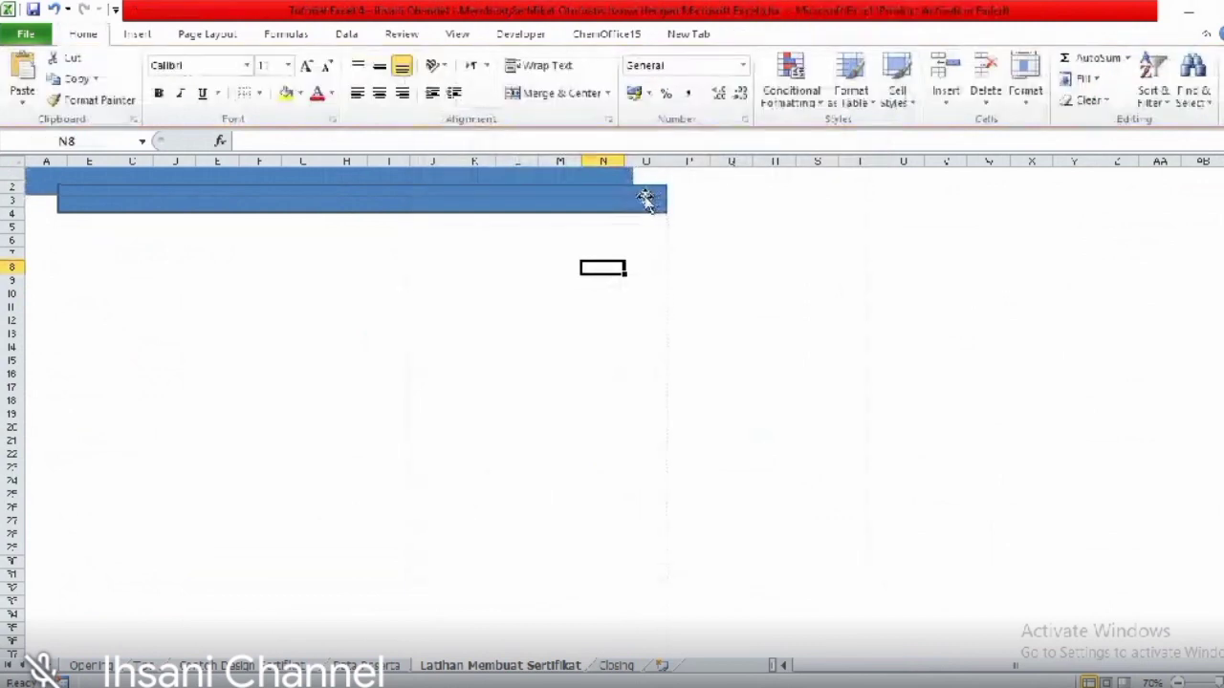
- Zoom in on the bars and set the lower bar's Line Color to No line
left_click(562, 202)
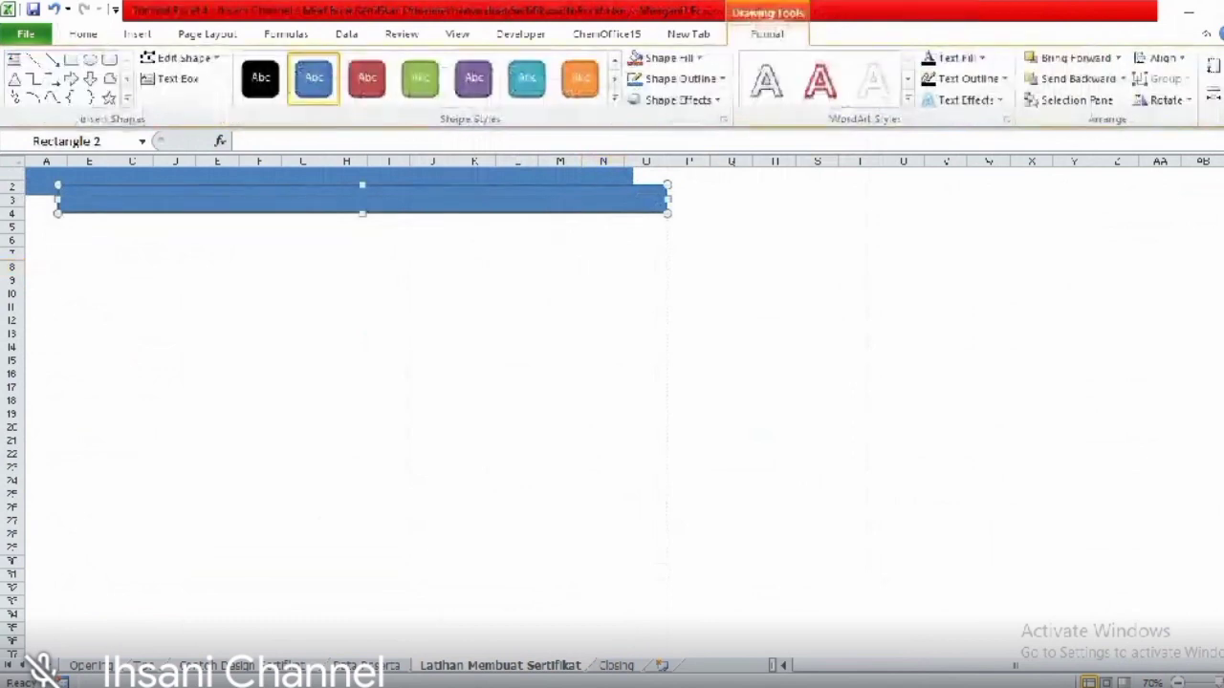
left_click(1223, 683)
left_click(1223, 683)
left_click(1223, 683)
left_click(845, 335)
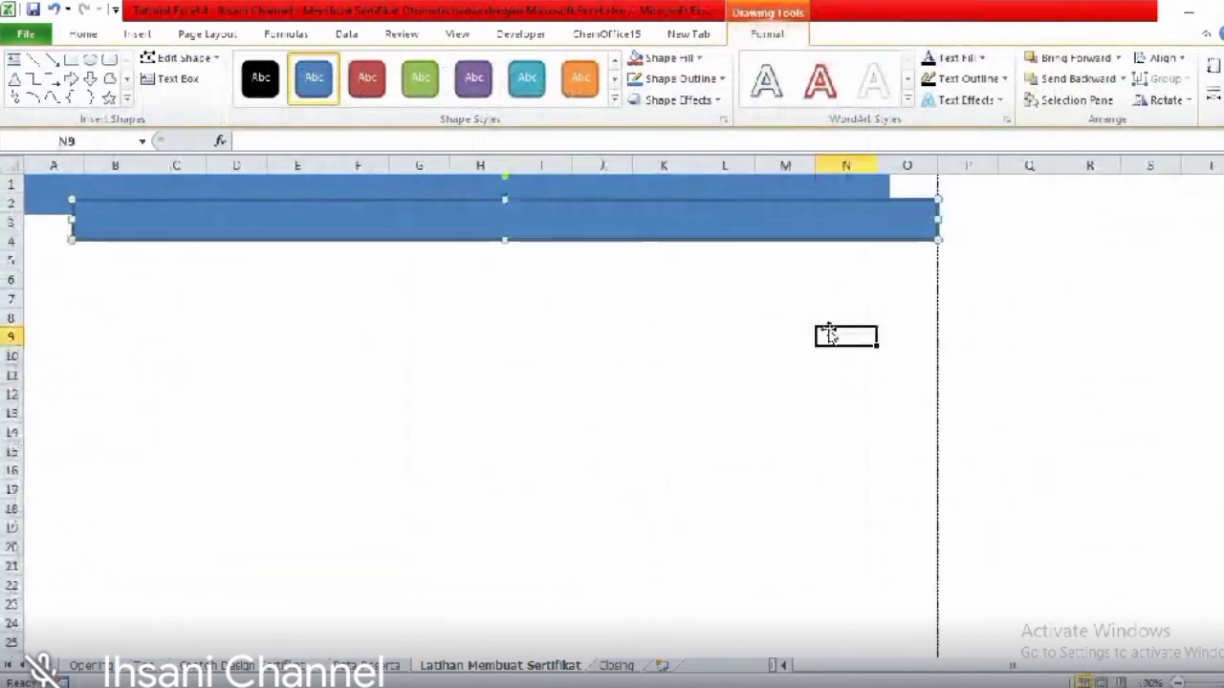
right_click(739, 216)
left_click(517, 256)
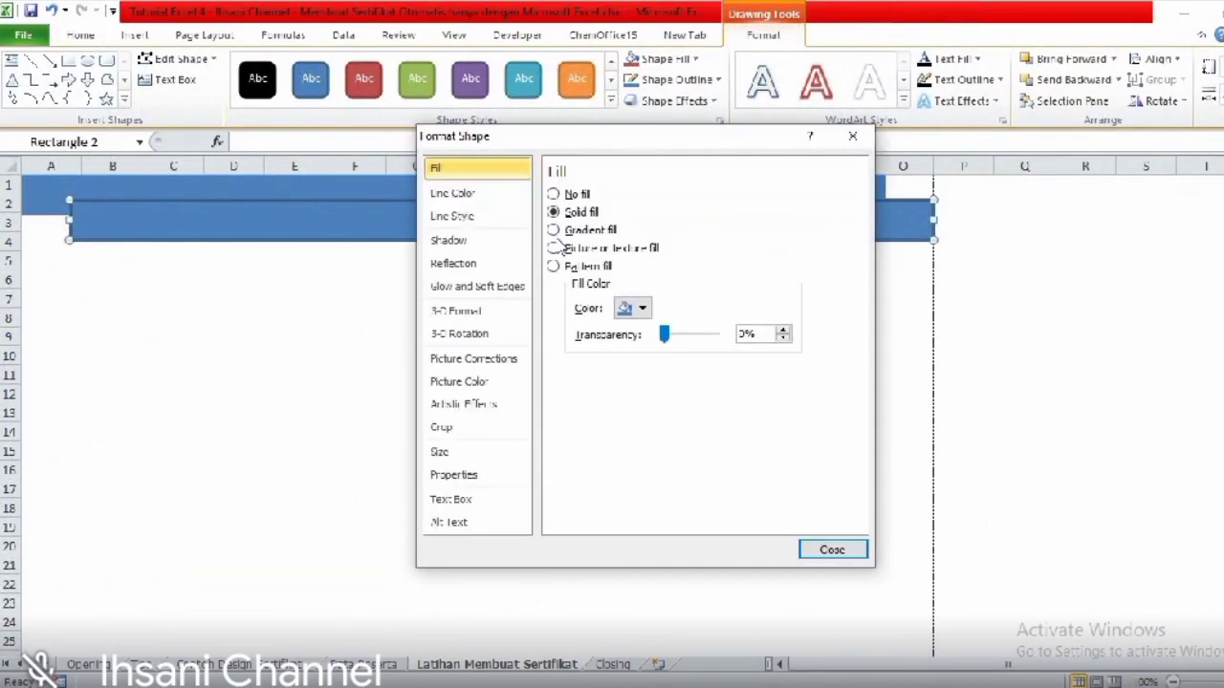
left_click(483, 194)
left_click(555, 194)
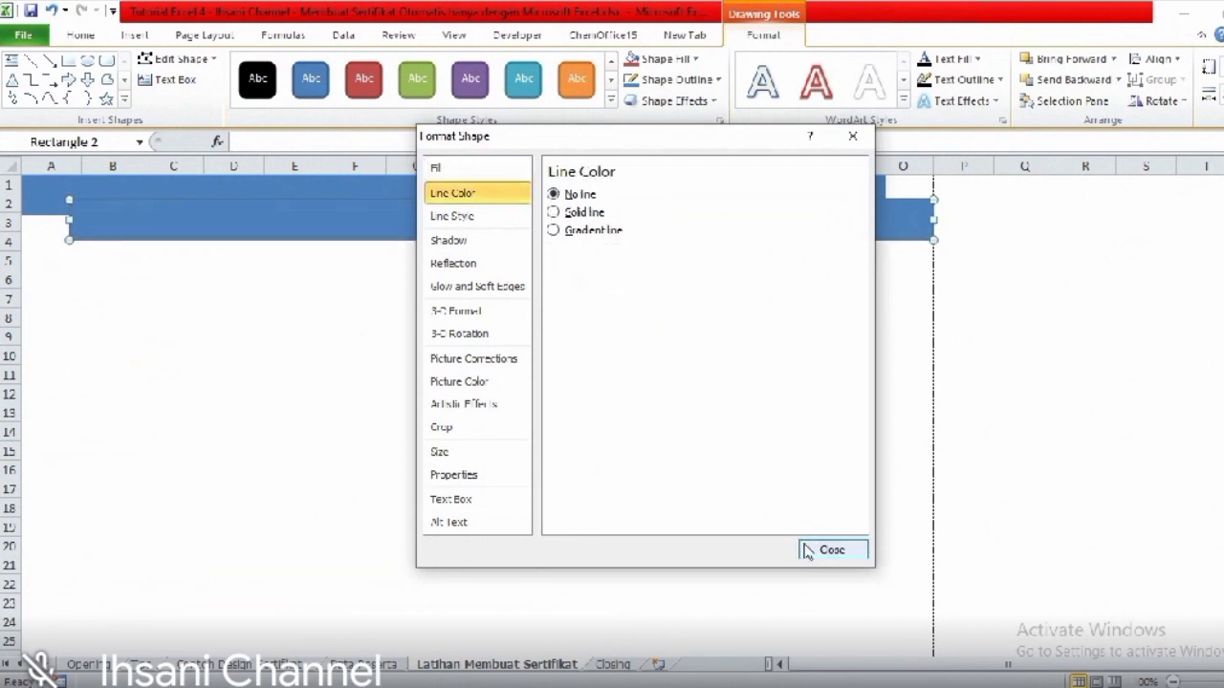
- Fill the lower bar with light blue at 44% transparency
left_click(461, 165)
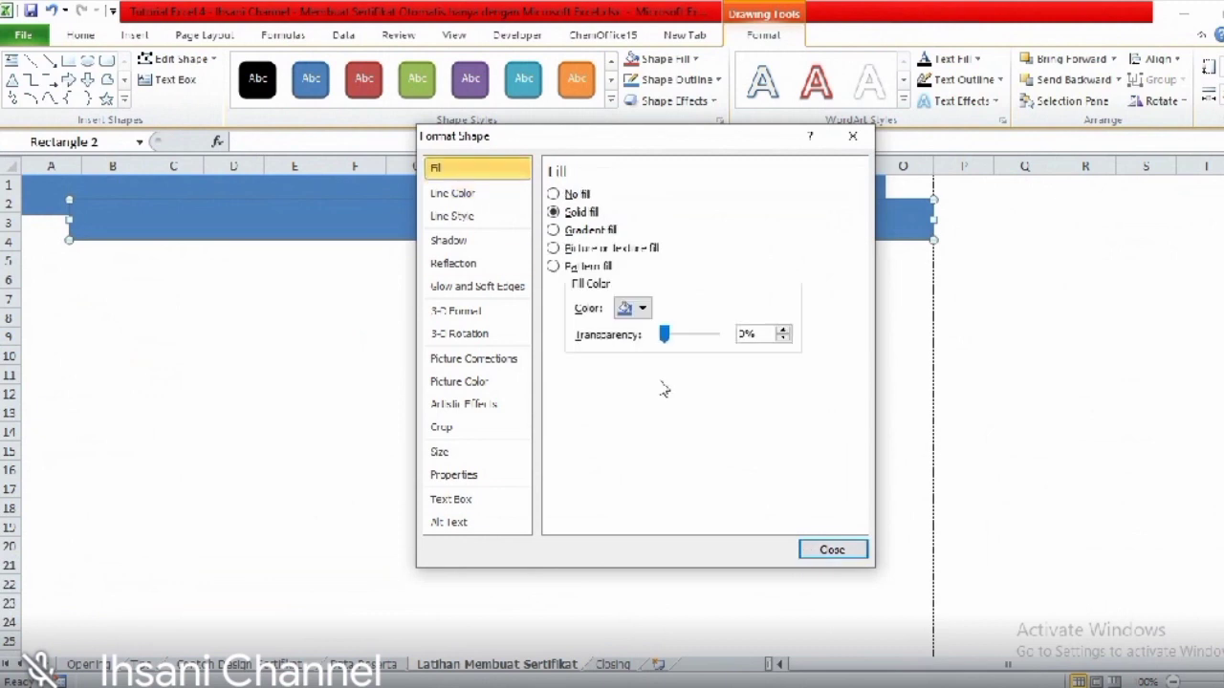
left_click(644, 308)
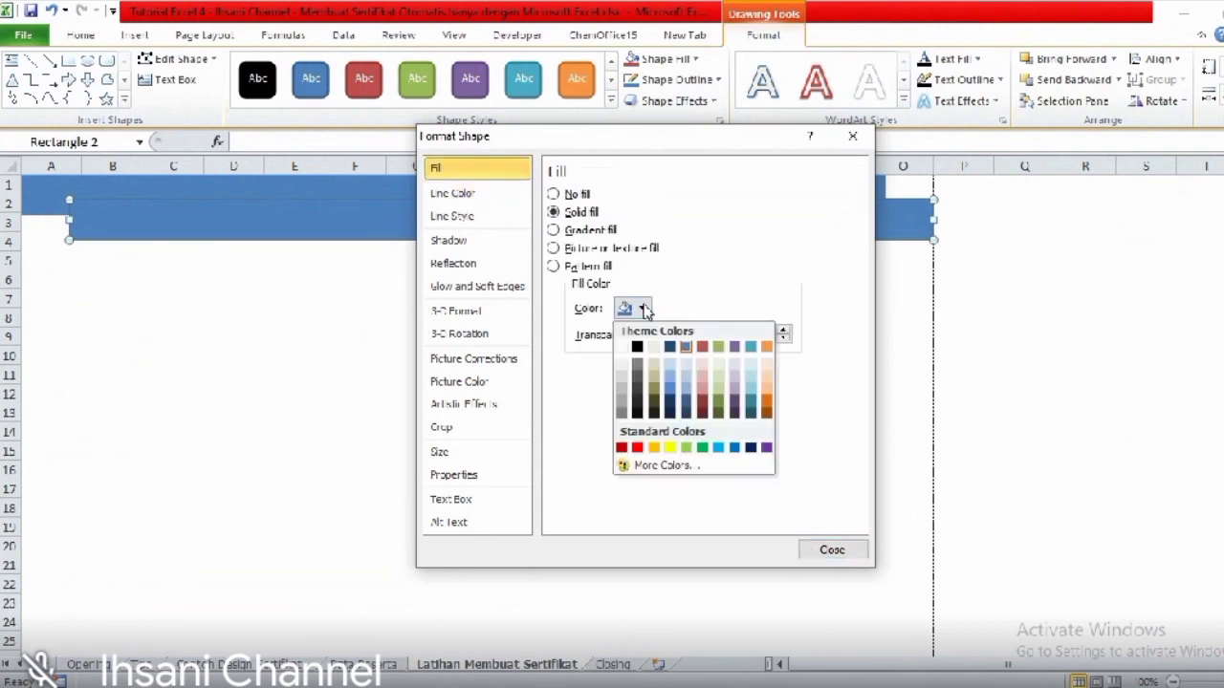
left_click(674, 379)
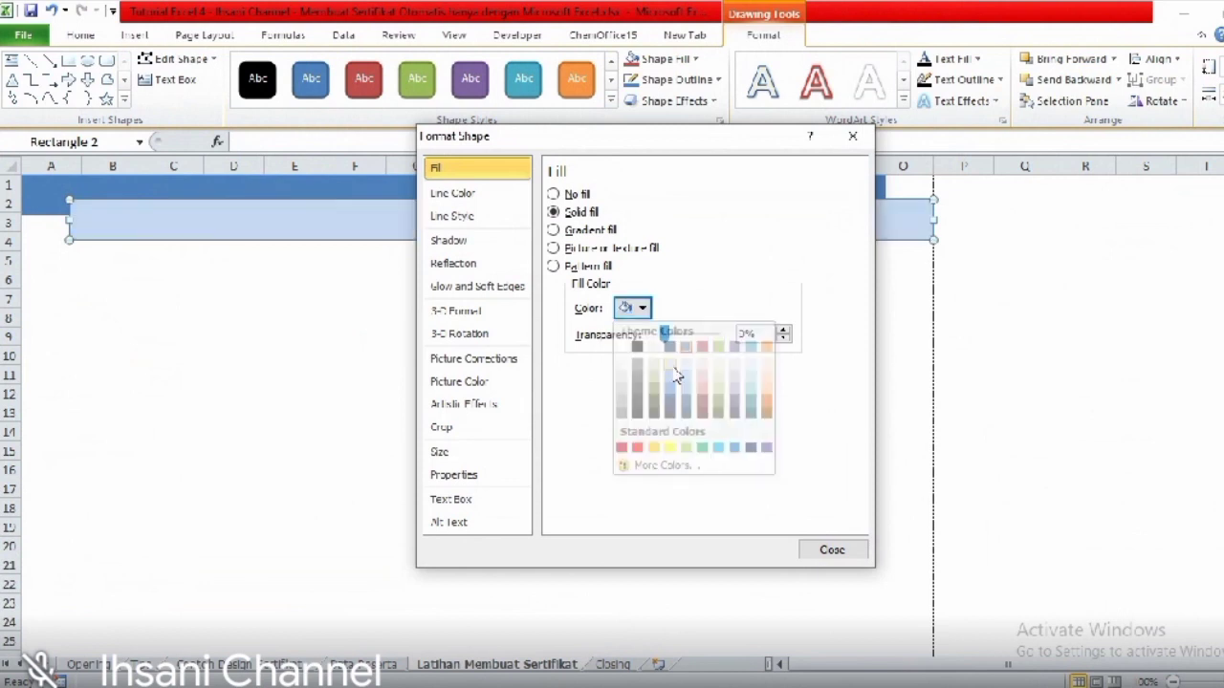
left_click(644, 310)
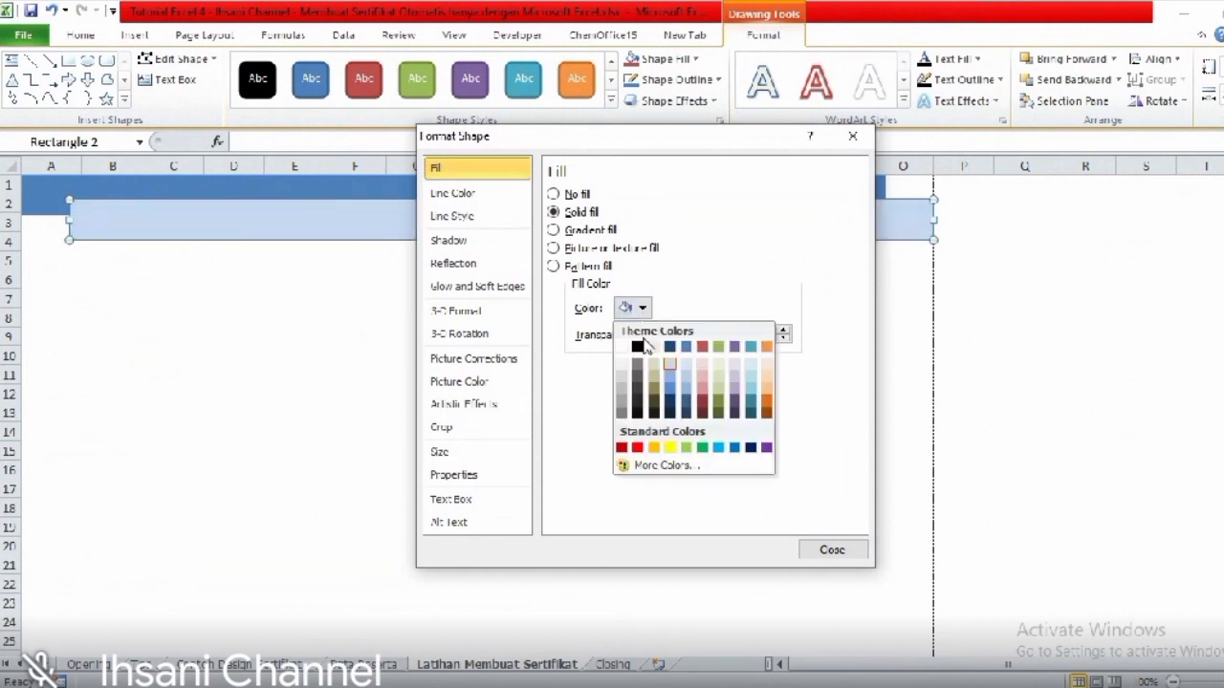
left_click(674, 381)
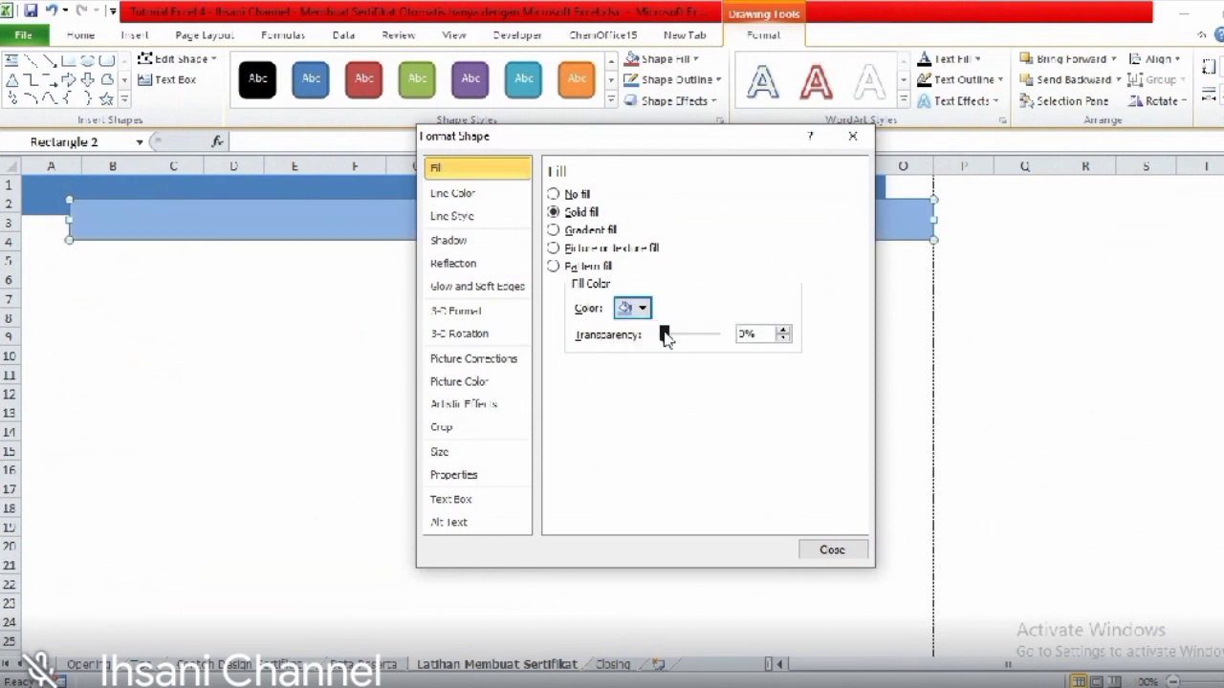
left_click_drag(665, 334, 692, 337)
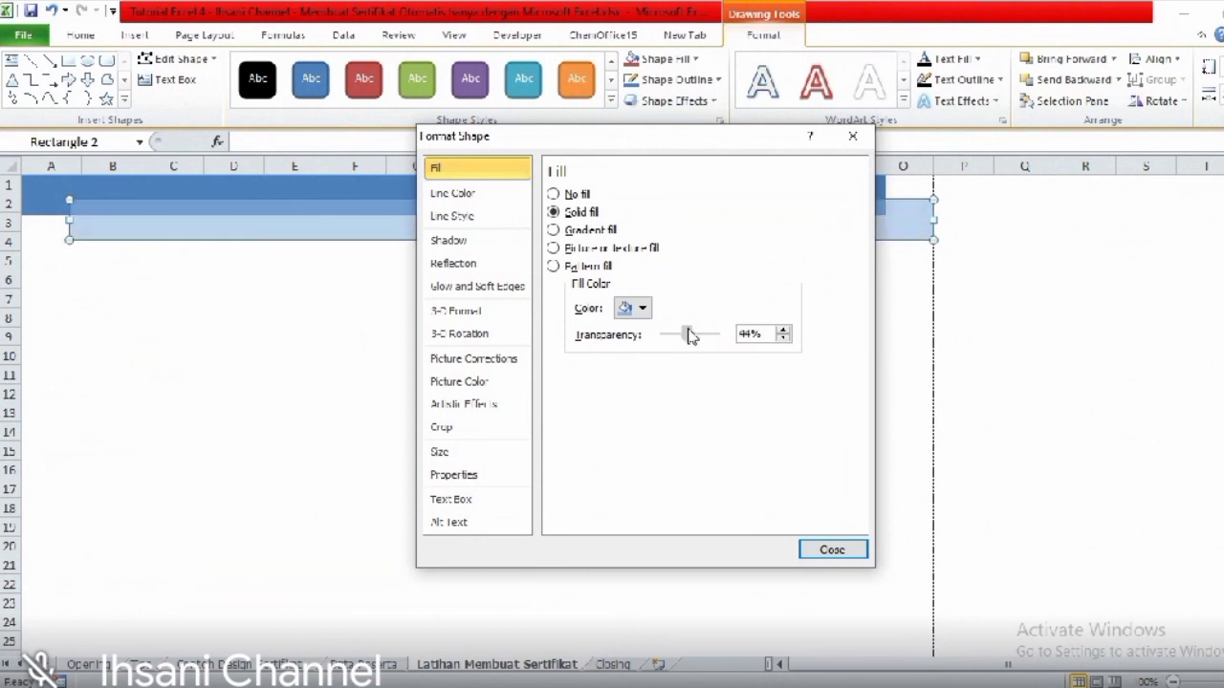
left_click(829, 552)
left_click(837, 373)
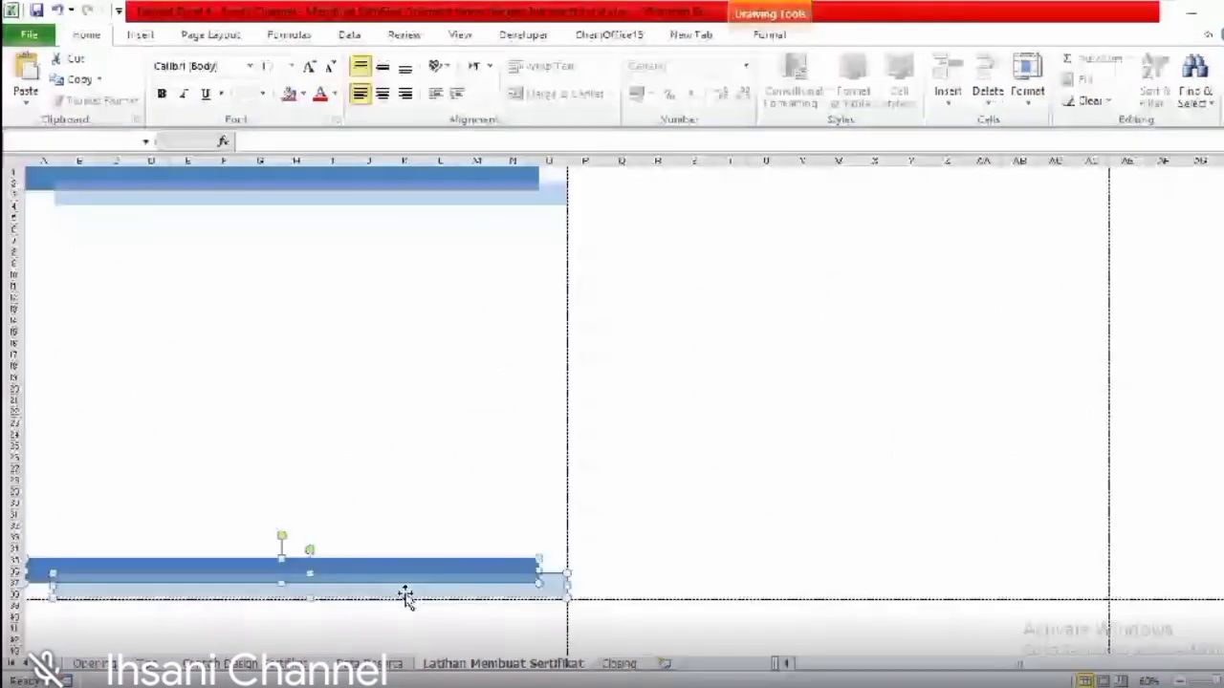
- Switch to the Contoh Design Sertifikat sample sheet
left_click(220, 663)
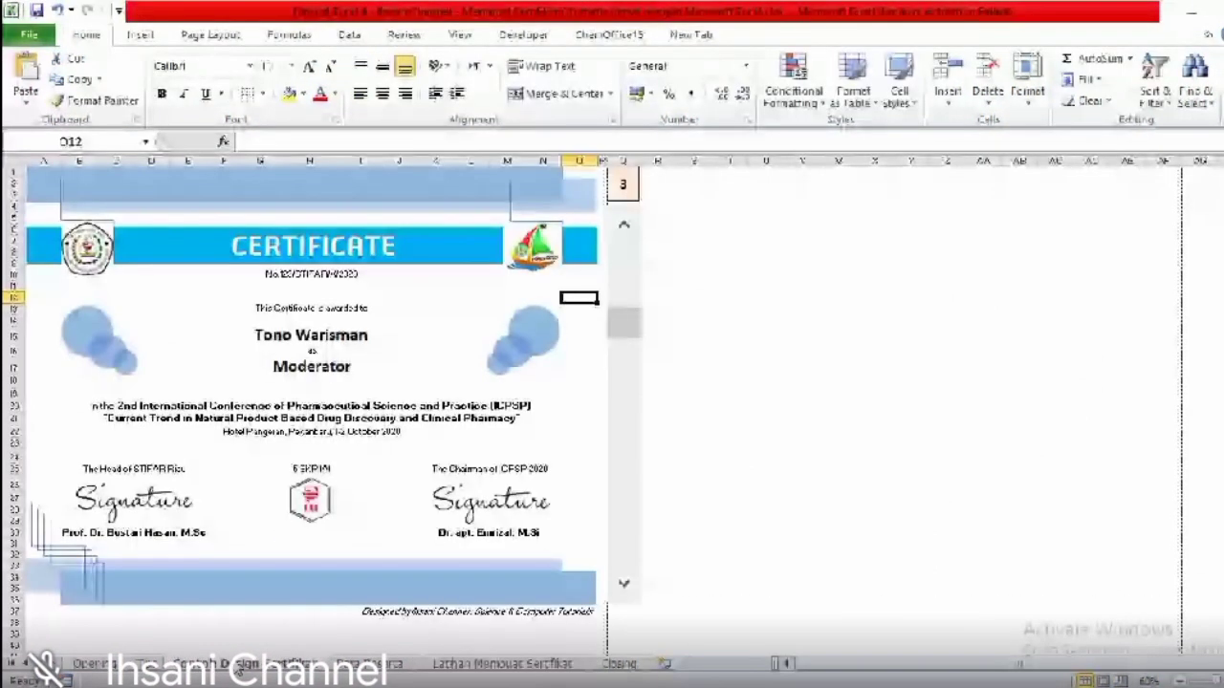
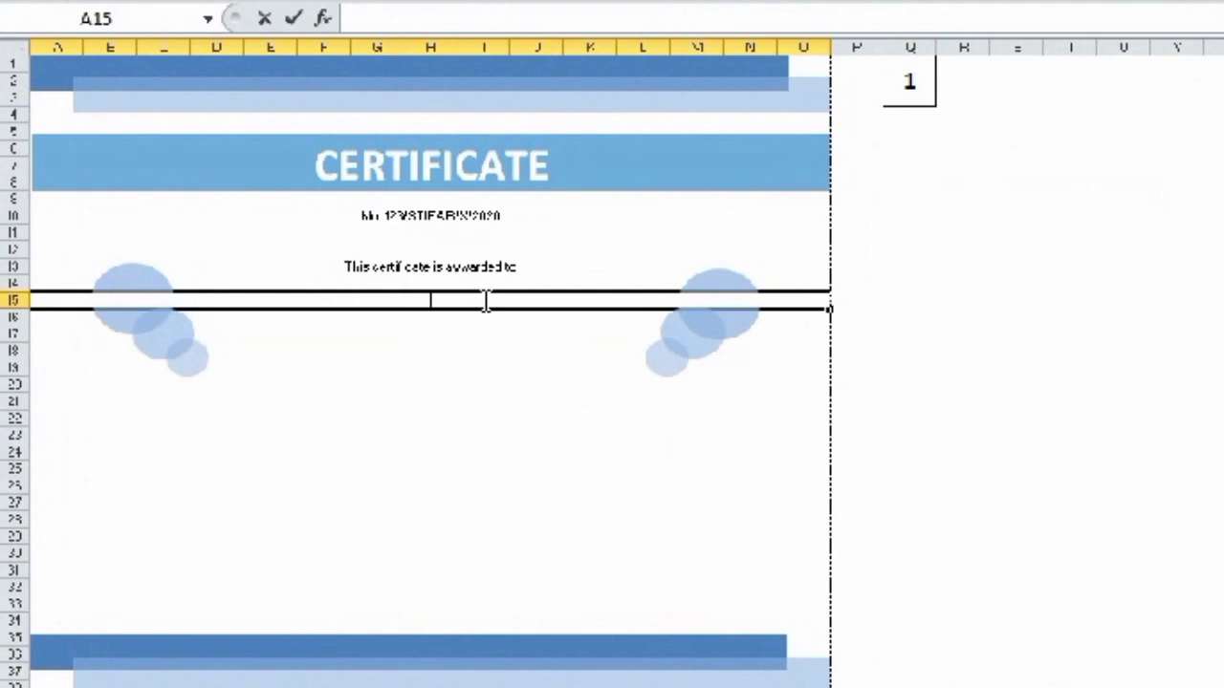
- Start a VLOOKUP formula in the merged name cell A15
type("v")
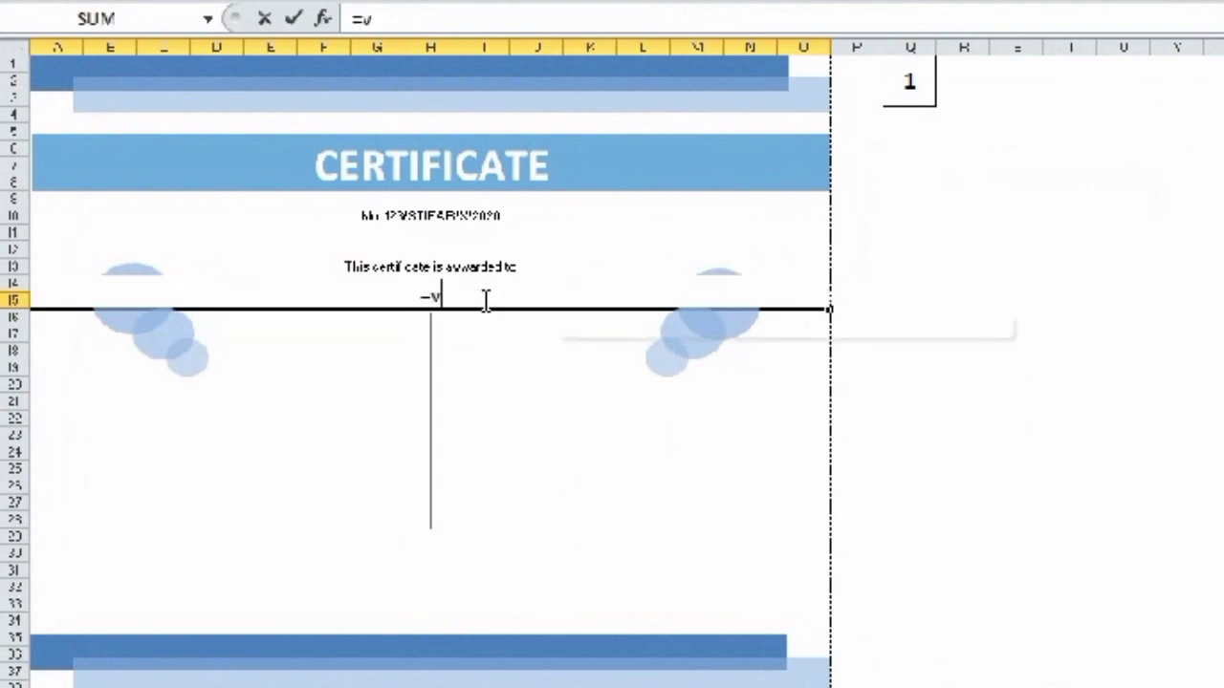
- Enter =VLOOKUP(Q1;DataPeserta1;2;FALSE) in A15 to show the participant's name
key("BackSpace")
type("VLOO")
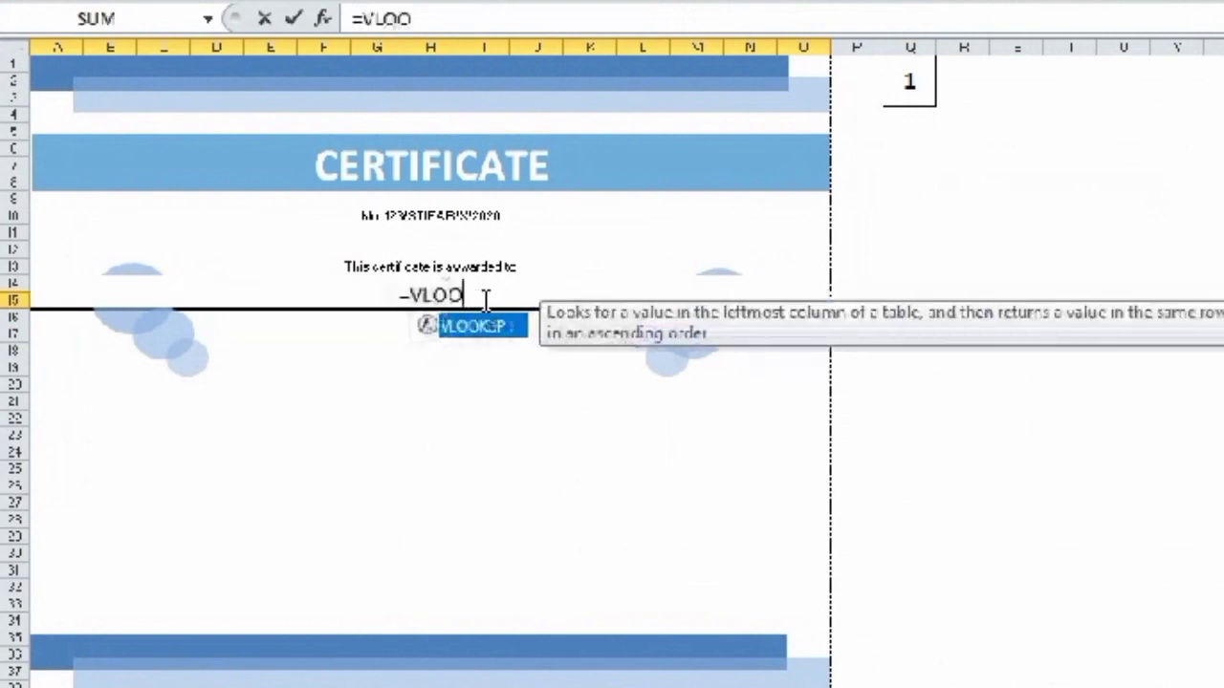
type("KY")
key("BackSpace")
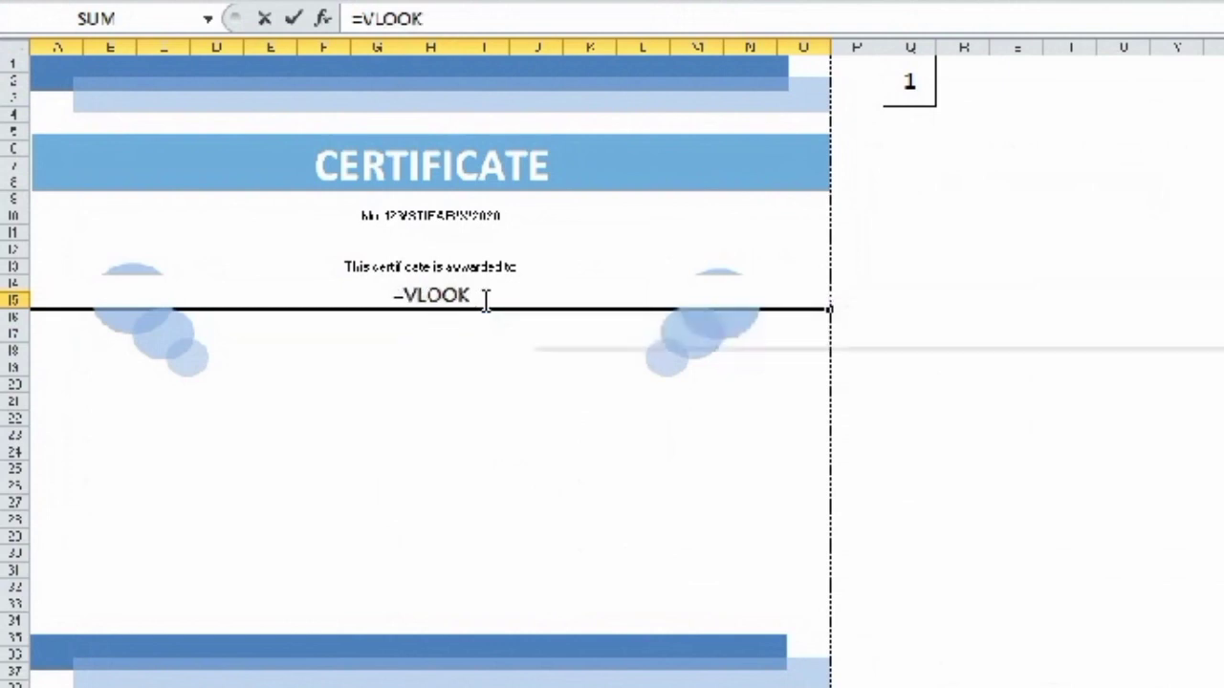
type("UP(")
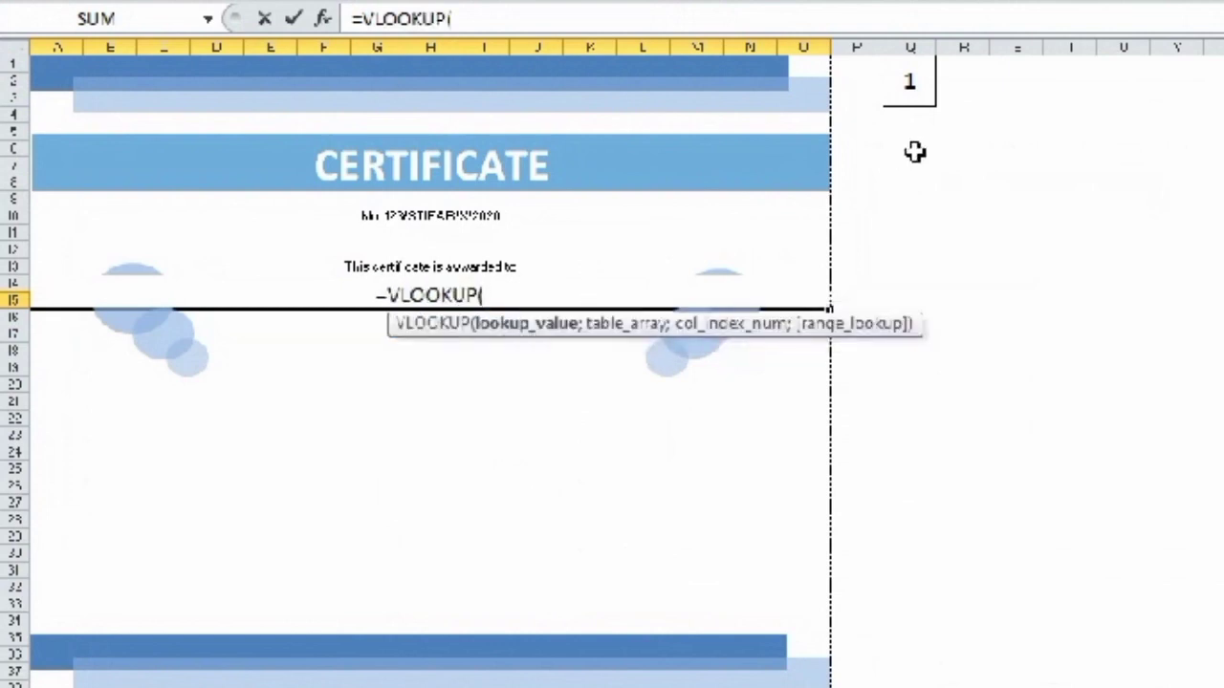
left_click(904, 91)
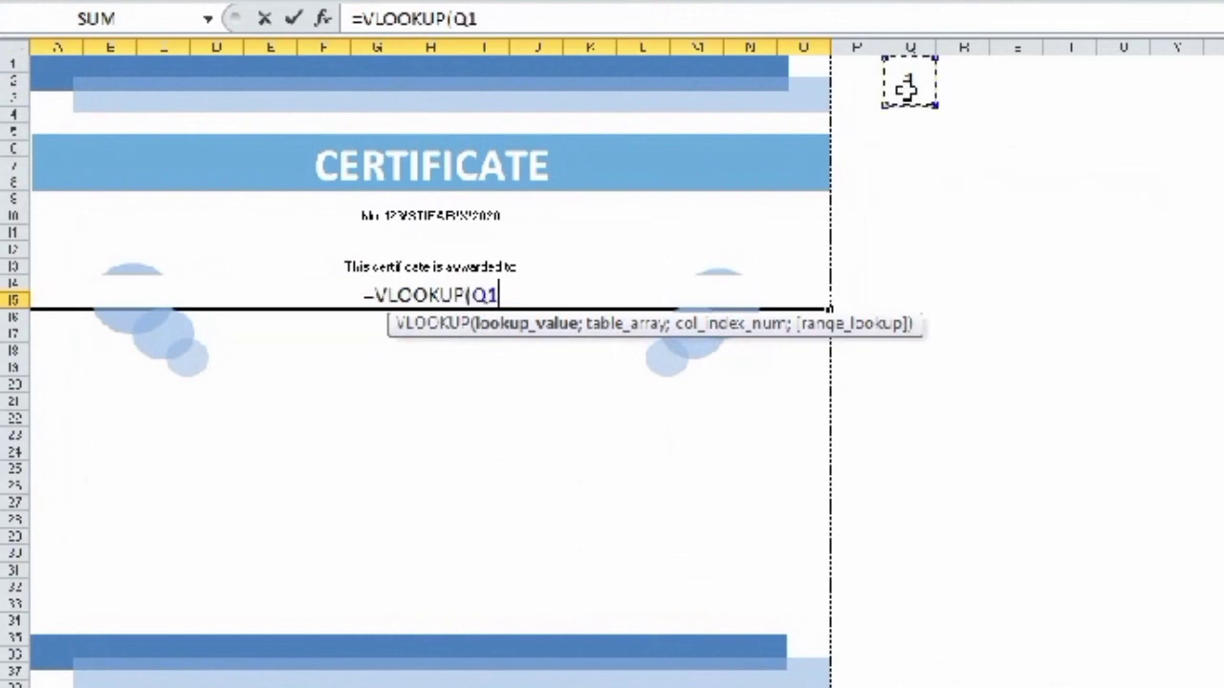
type(";DATA")
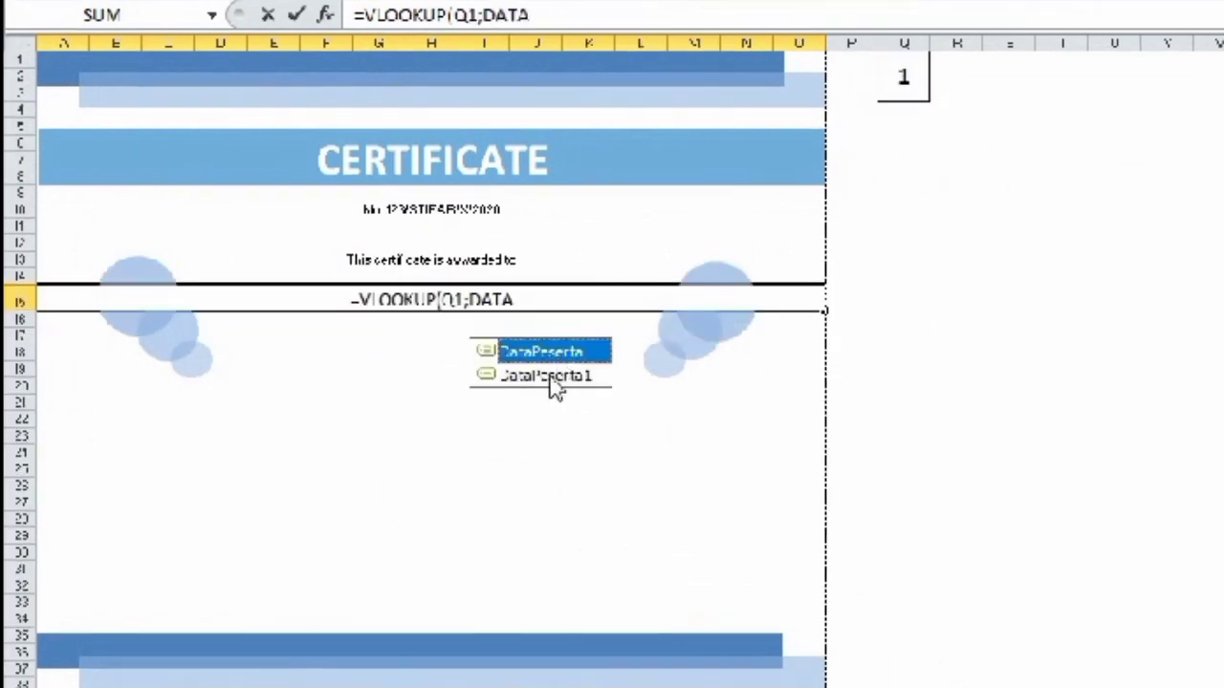
left_click(536, 376)
double_click(534, 376)
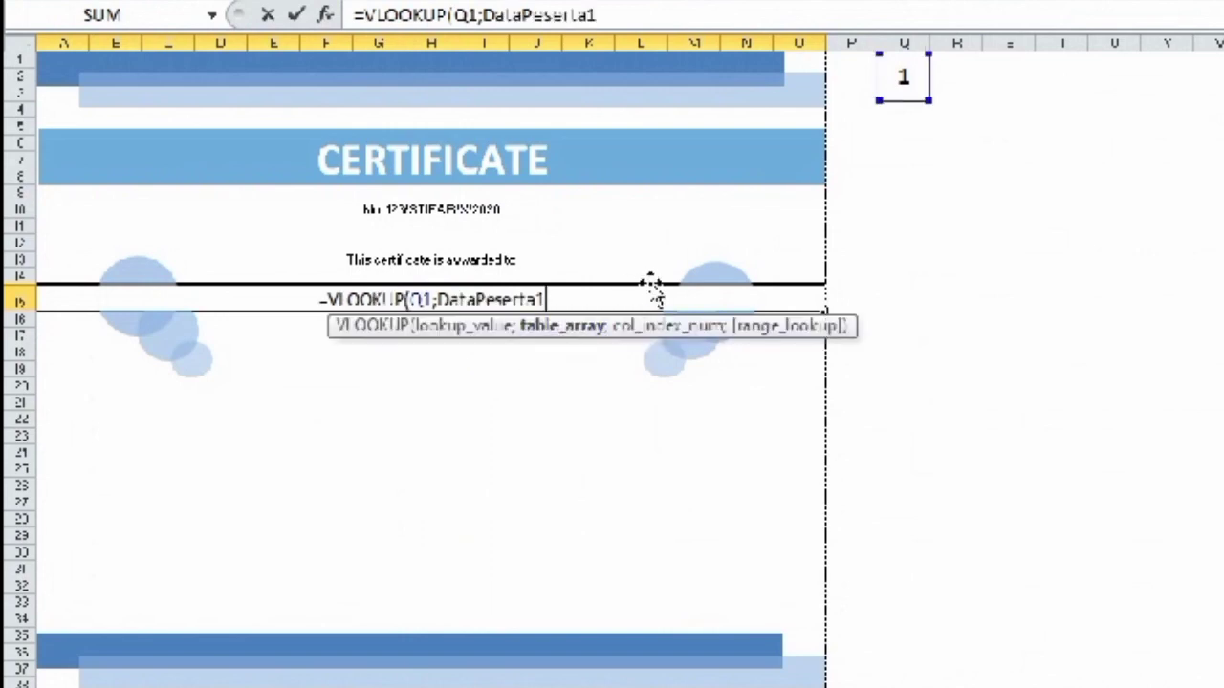
type(";")
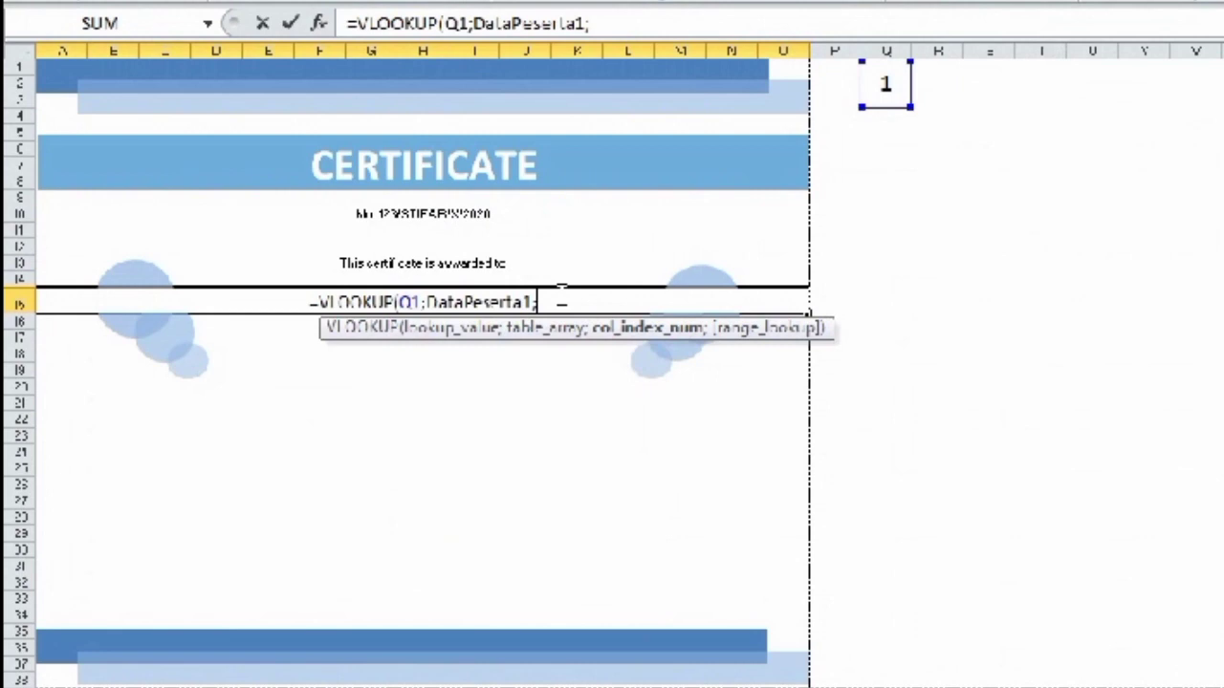
type("2")
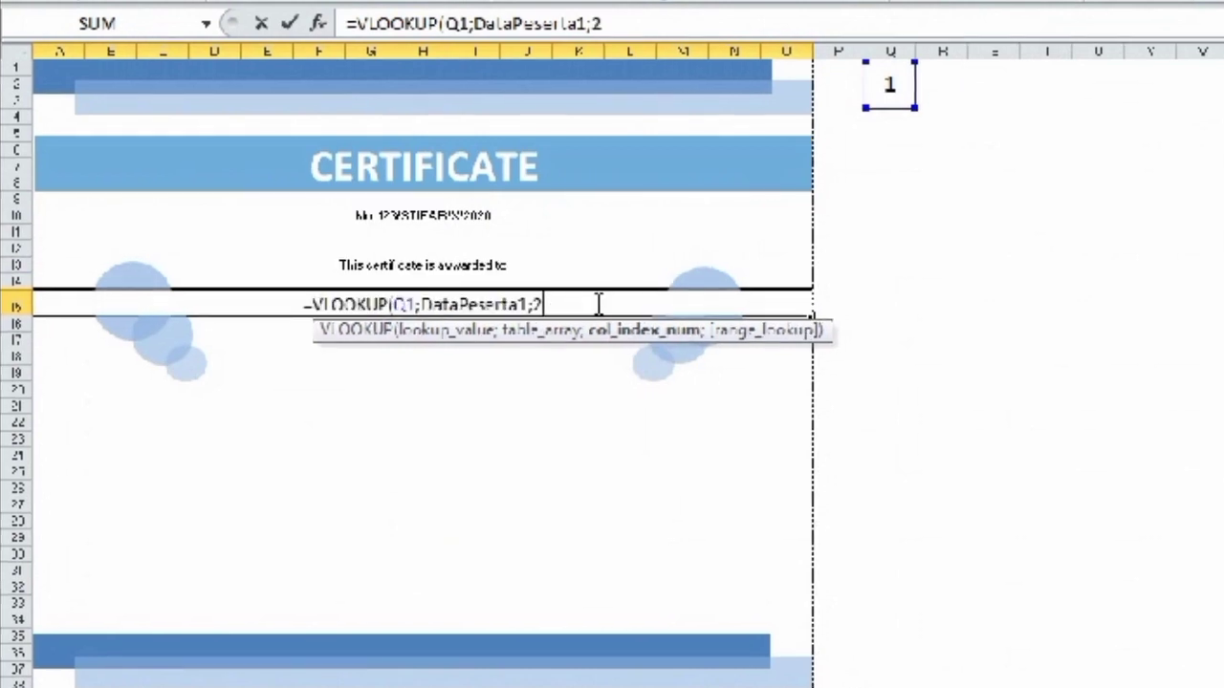
type(";")
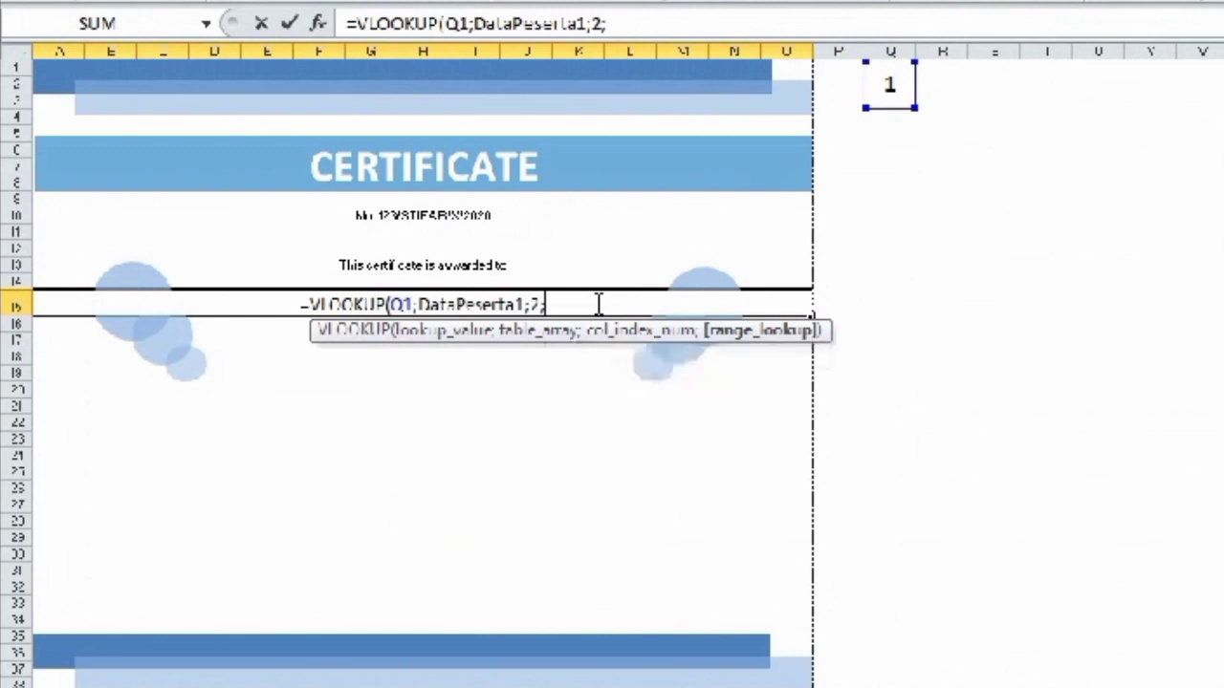
type("F")
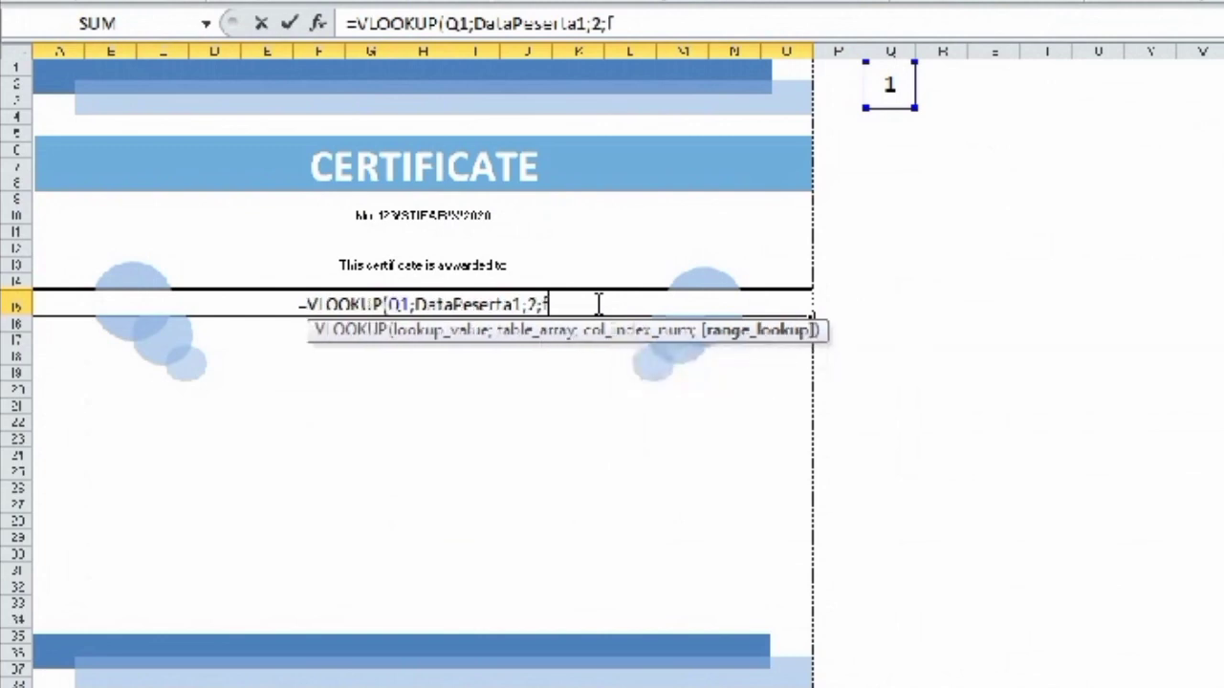
type("ALS")
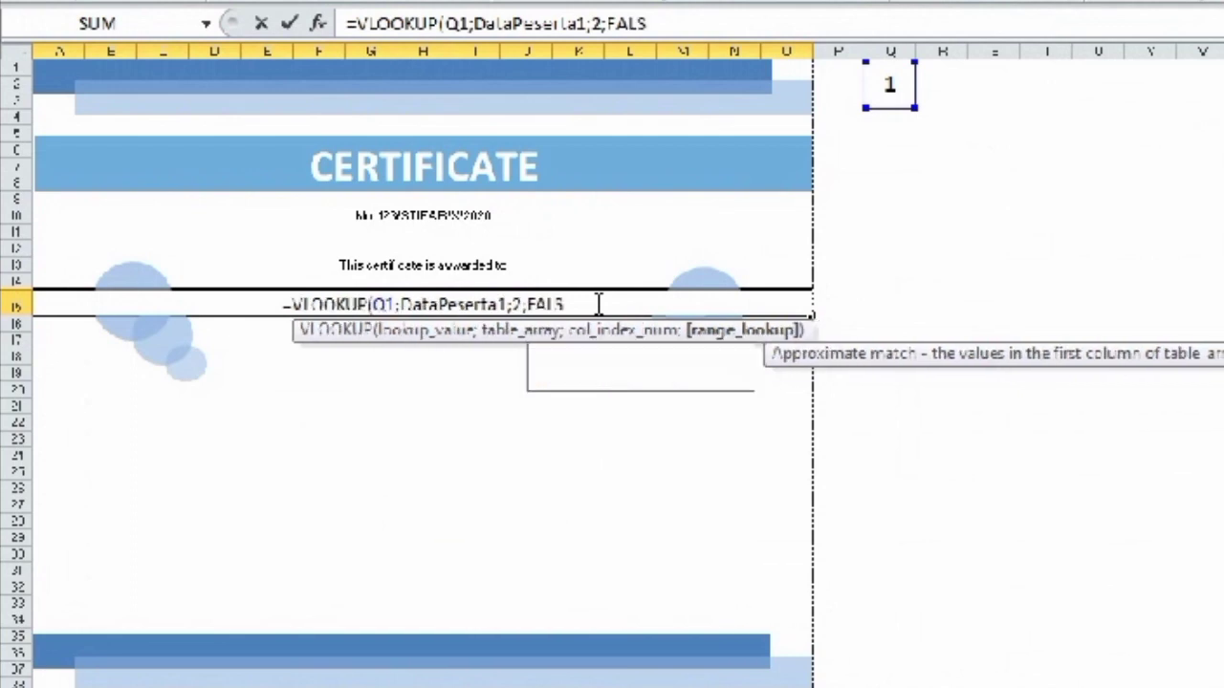
type("E")
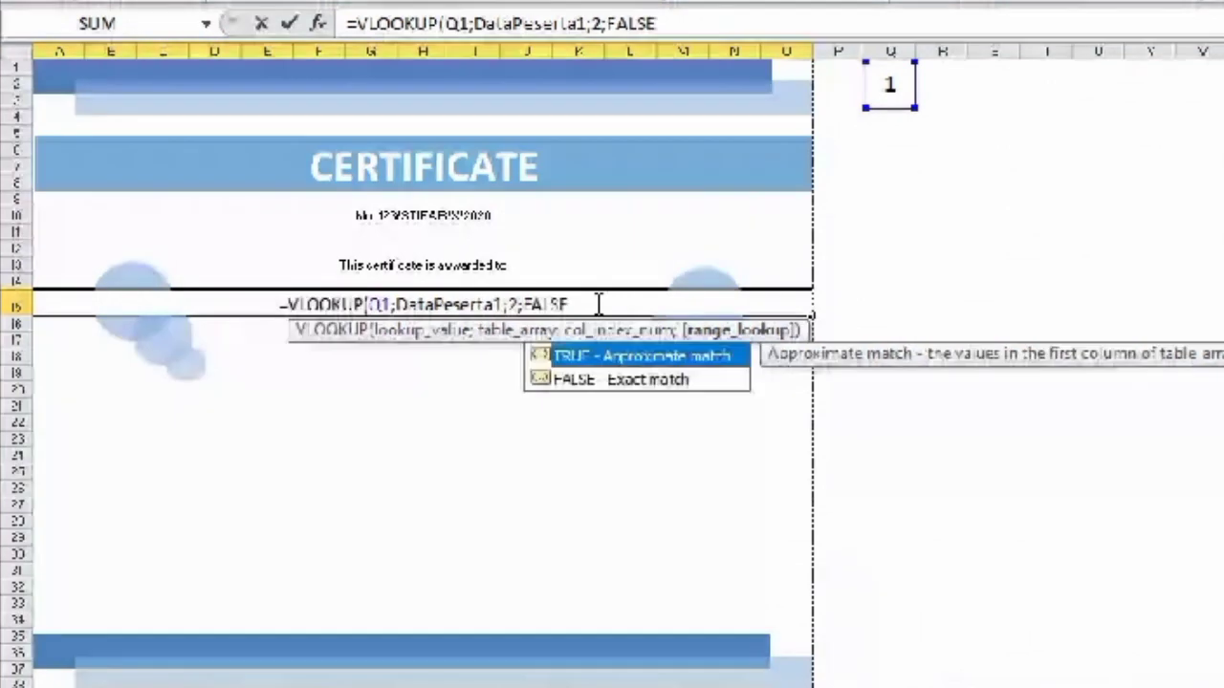
key("Return")
key("Up")
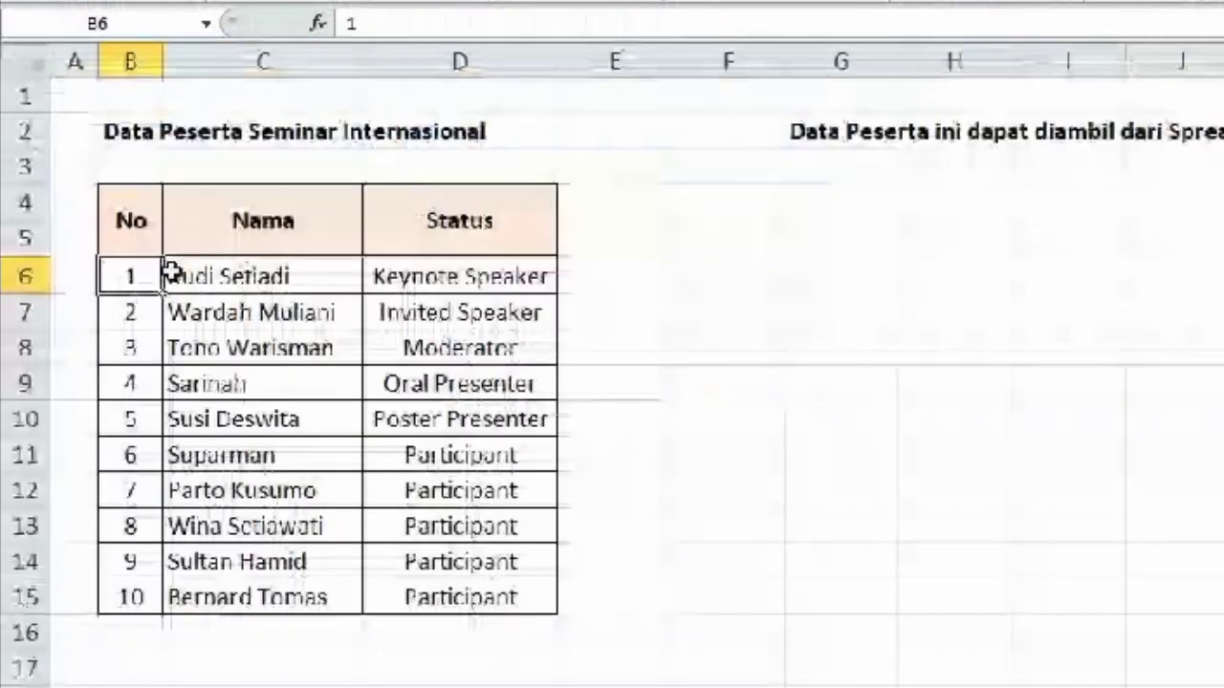
- Check the participant data, then set the participant number in Q1 to 2
left_click(222, 283)
left_click(129, 287)
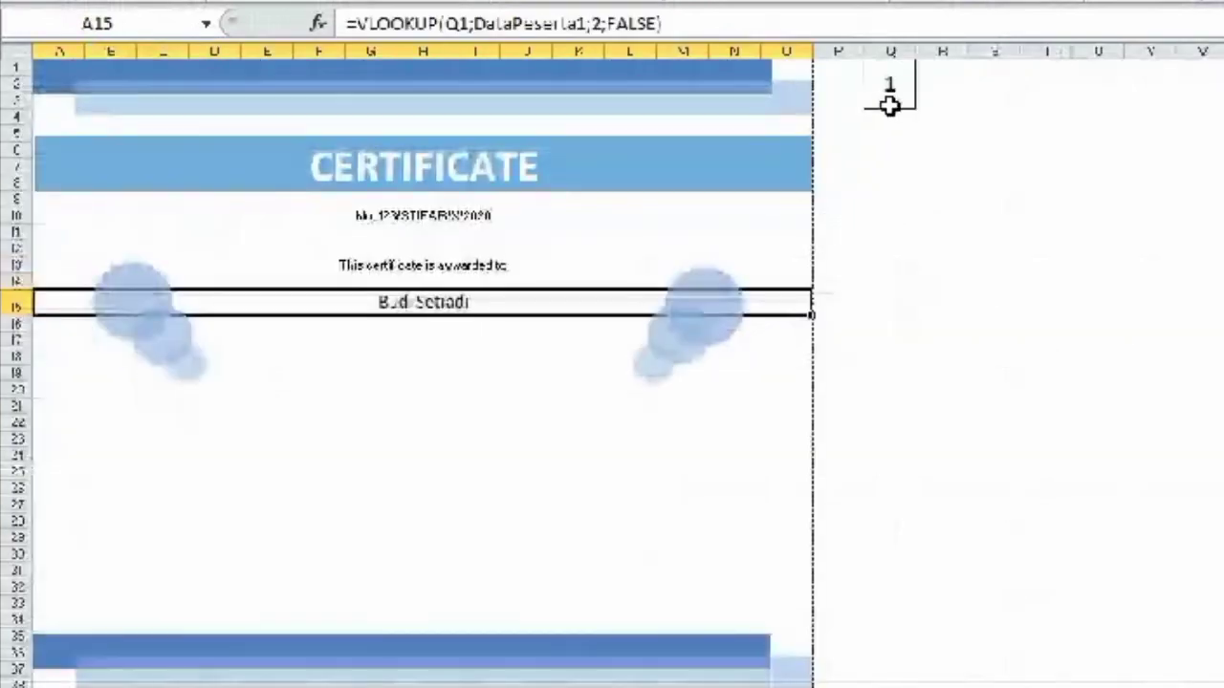
left_click(888, 94)
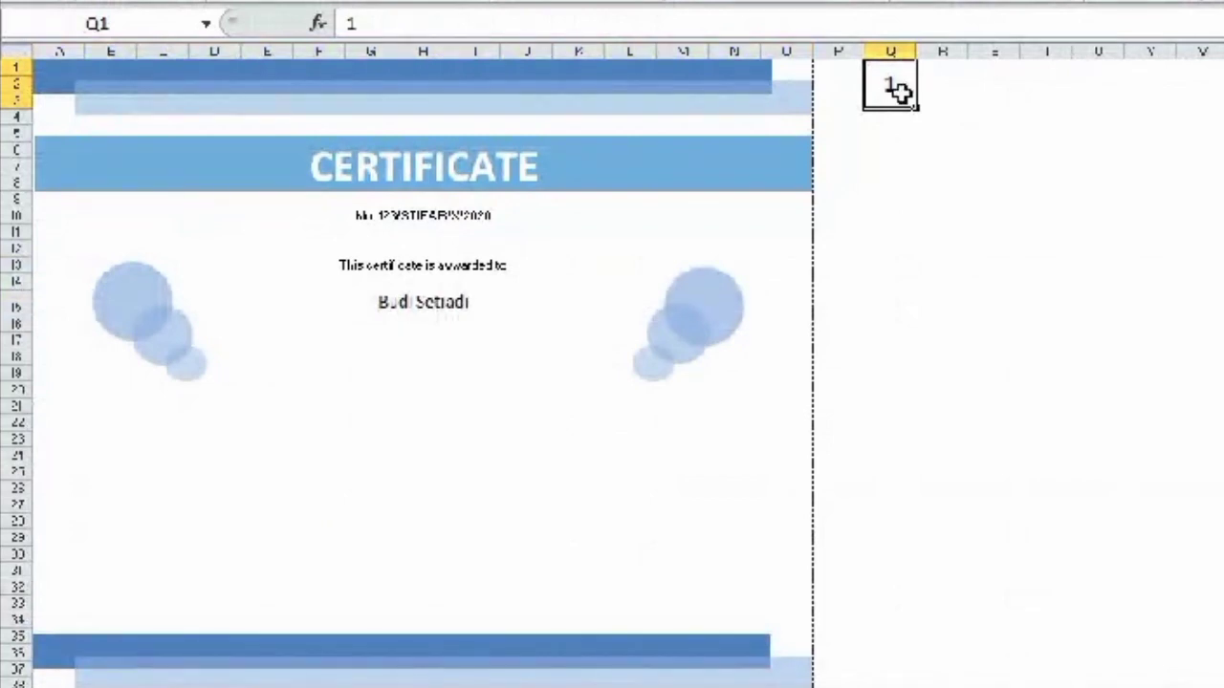
type("2")
key("Return")
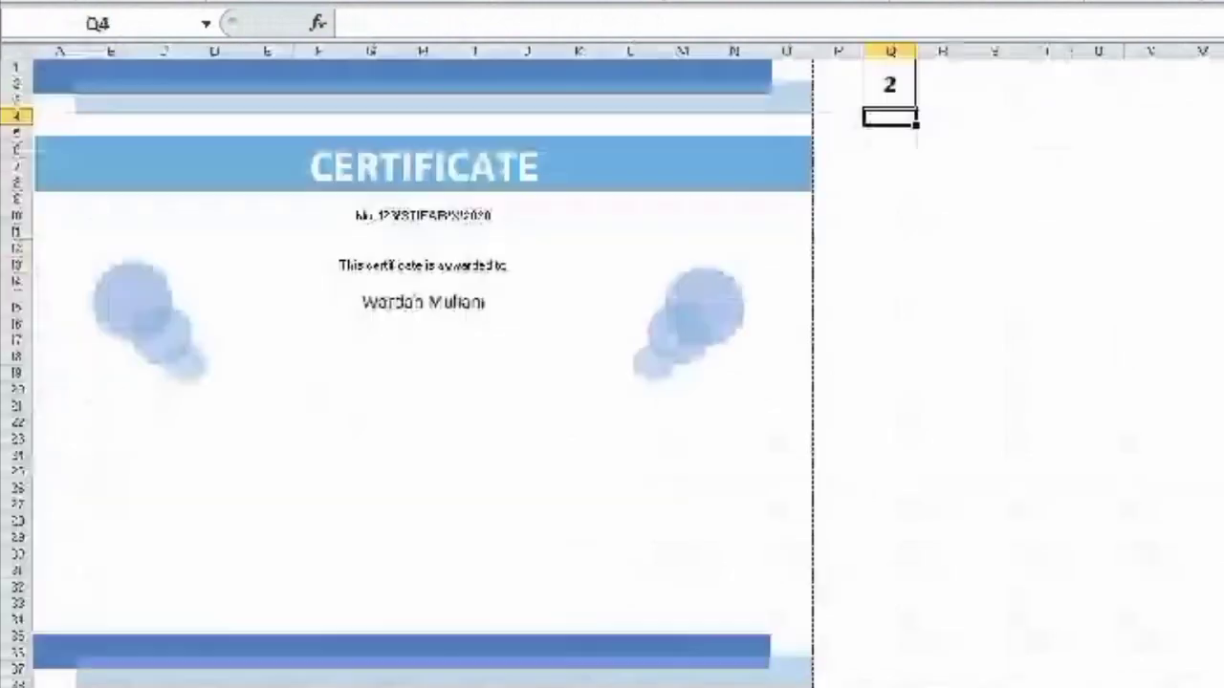
- Change Q1 to 3 and compare against the participant data sheet
left_click(893, 87)
type("3")
key("Return")
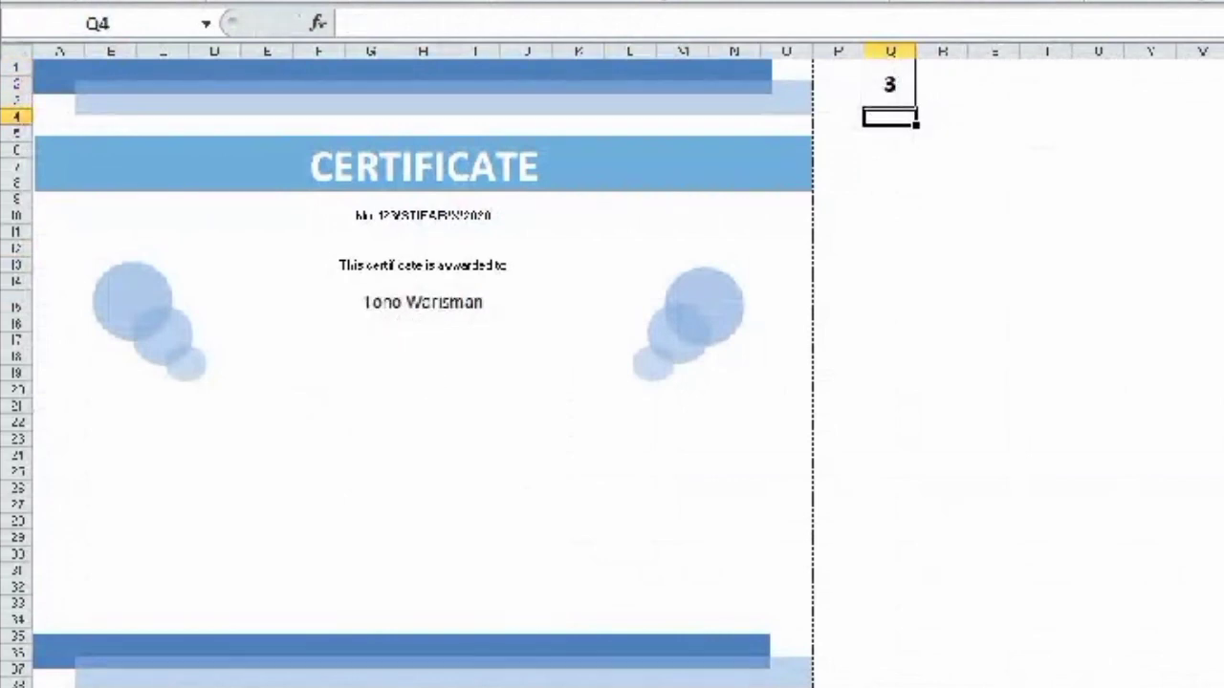
key("ctrl+Page_Up")
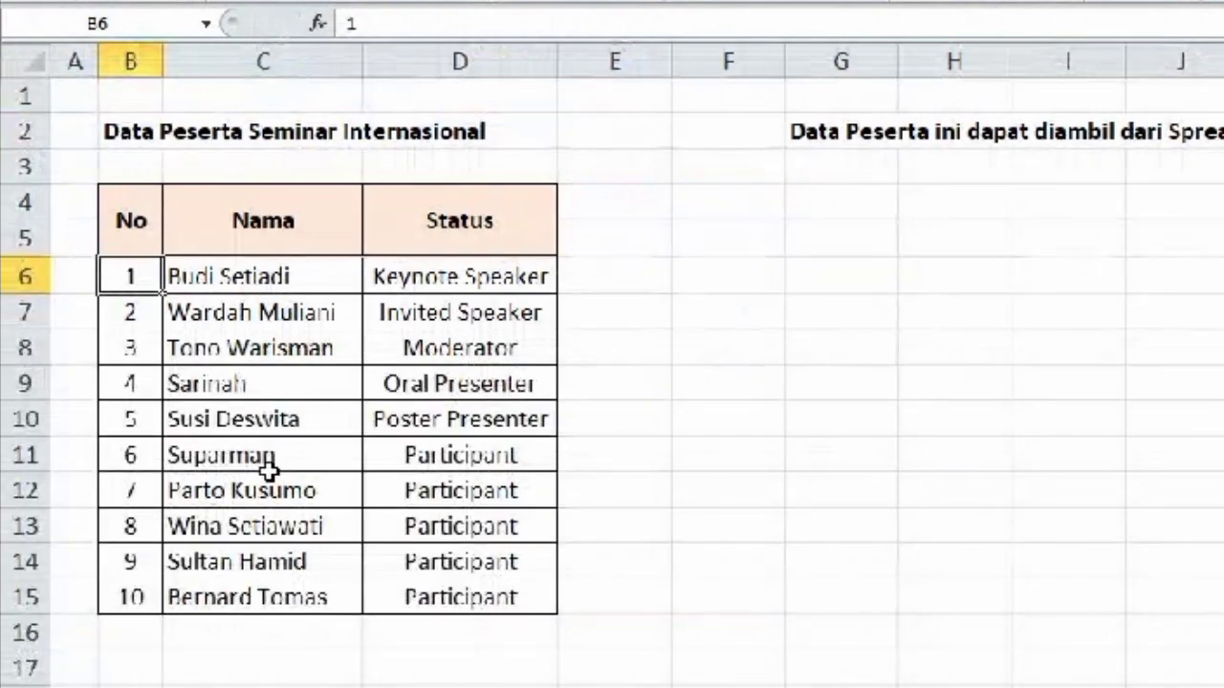
key("ctrl+Page_Down")
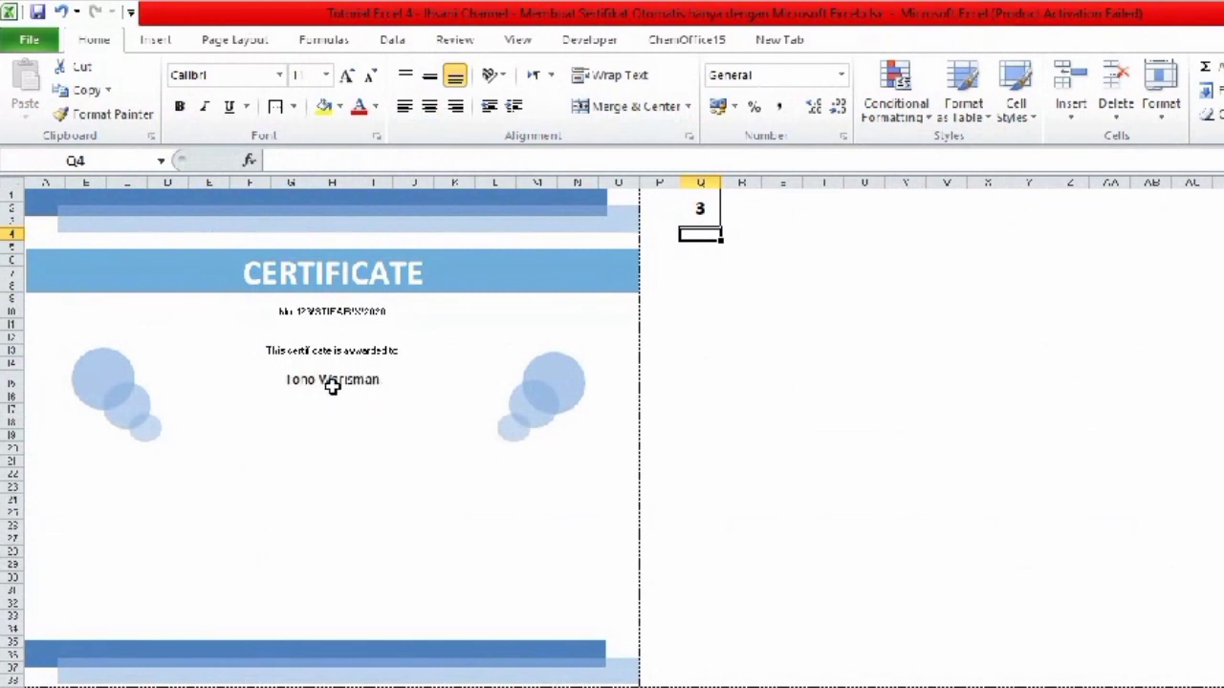
- Make the participant name in A15 bold and larger
left_click(348, 381)
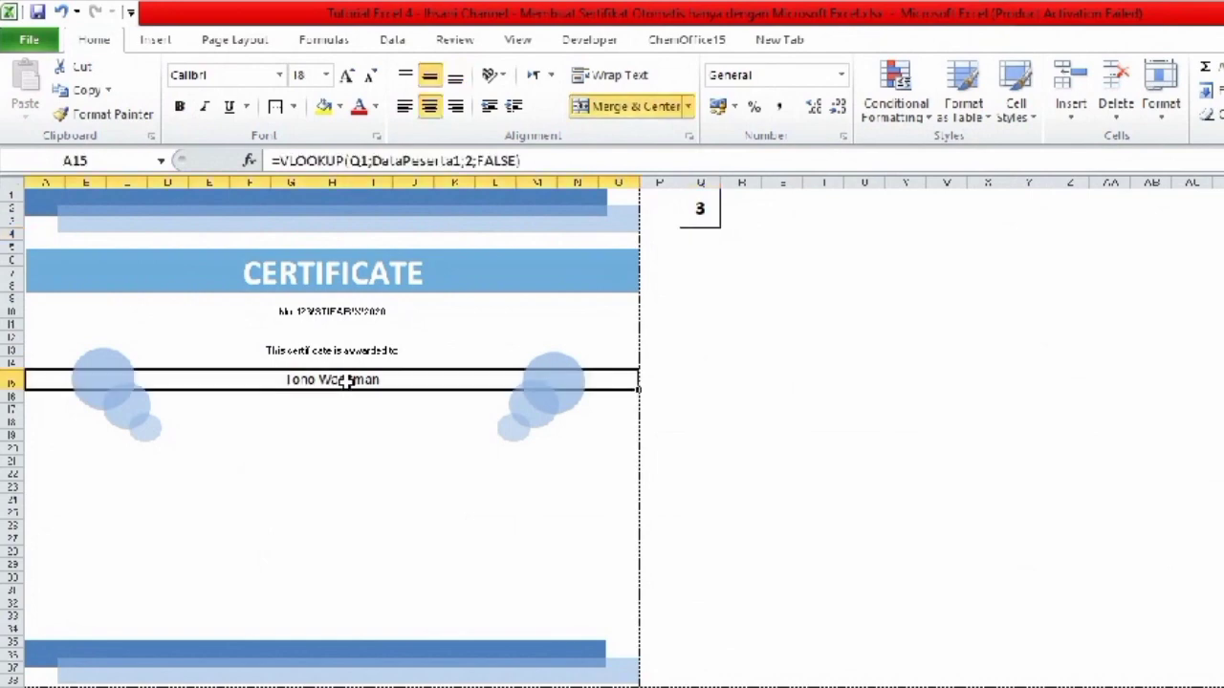
key("ctrl+b")
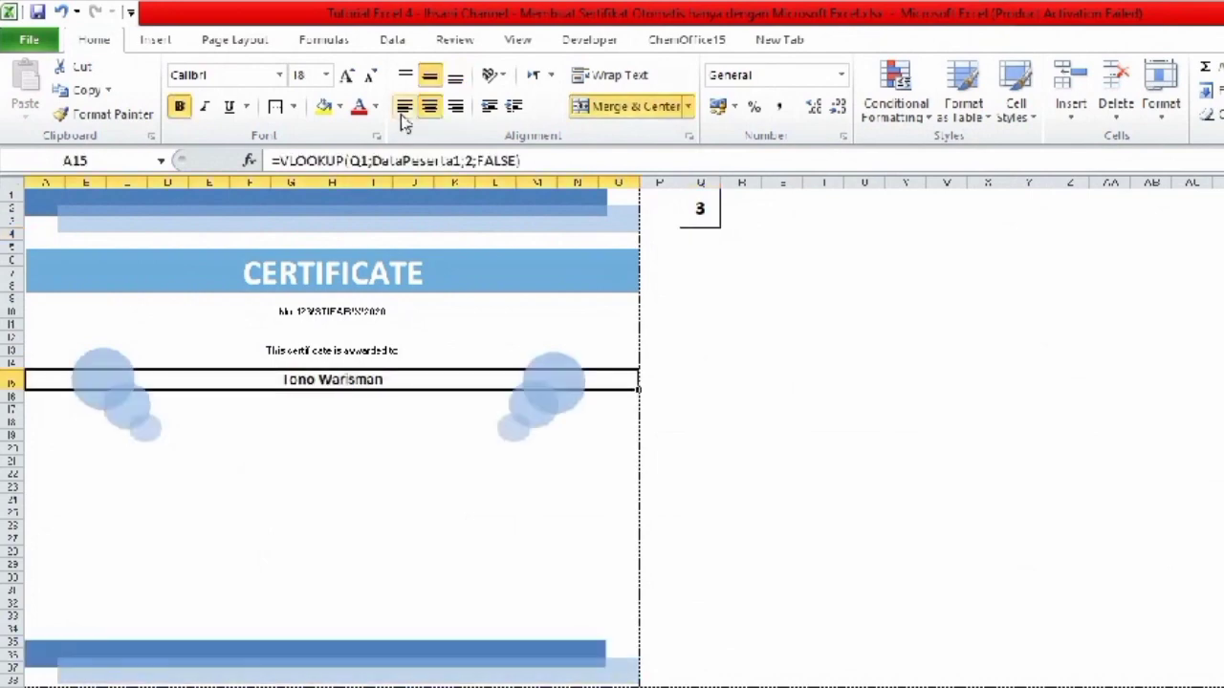
left_click(347, 75)
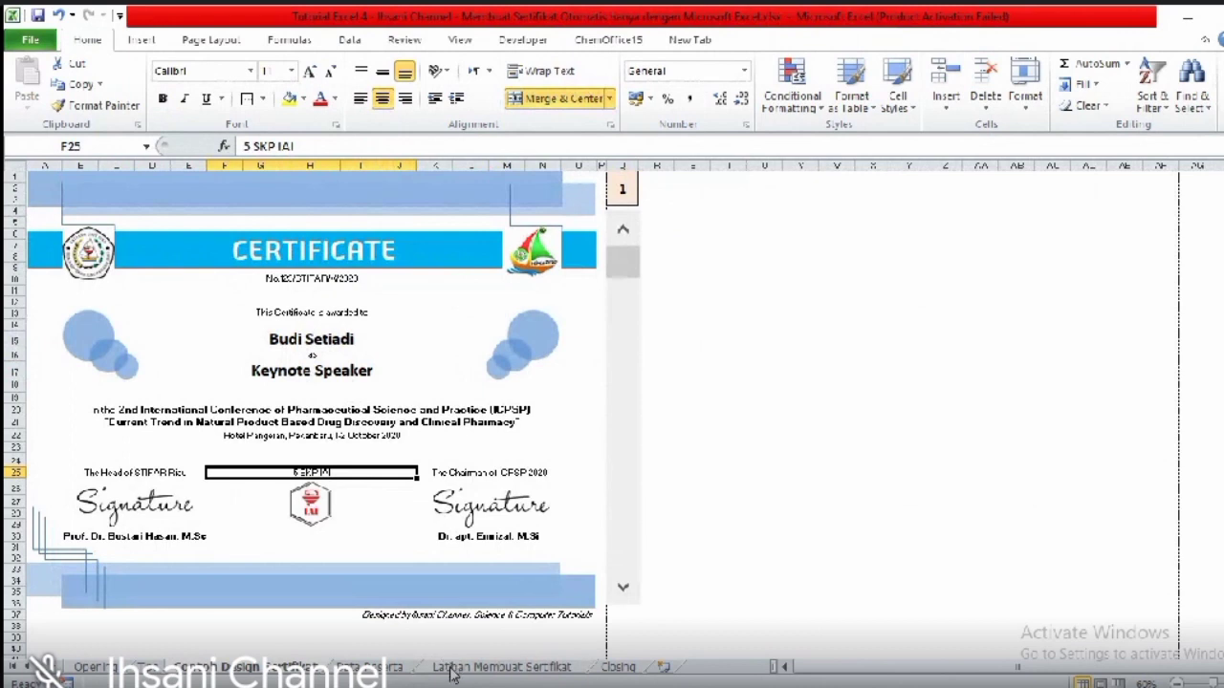
- Type 'as' in H16 beneath the name and select rows 15–16
left_click(451, 666)
left_click(293, 360)
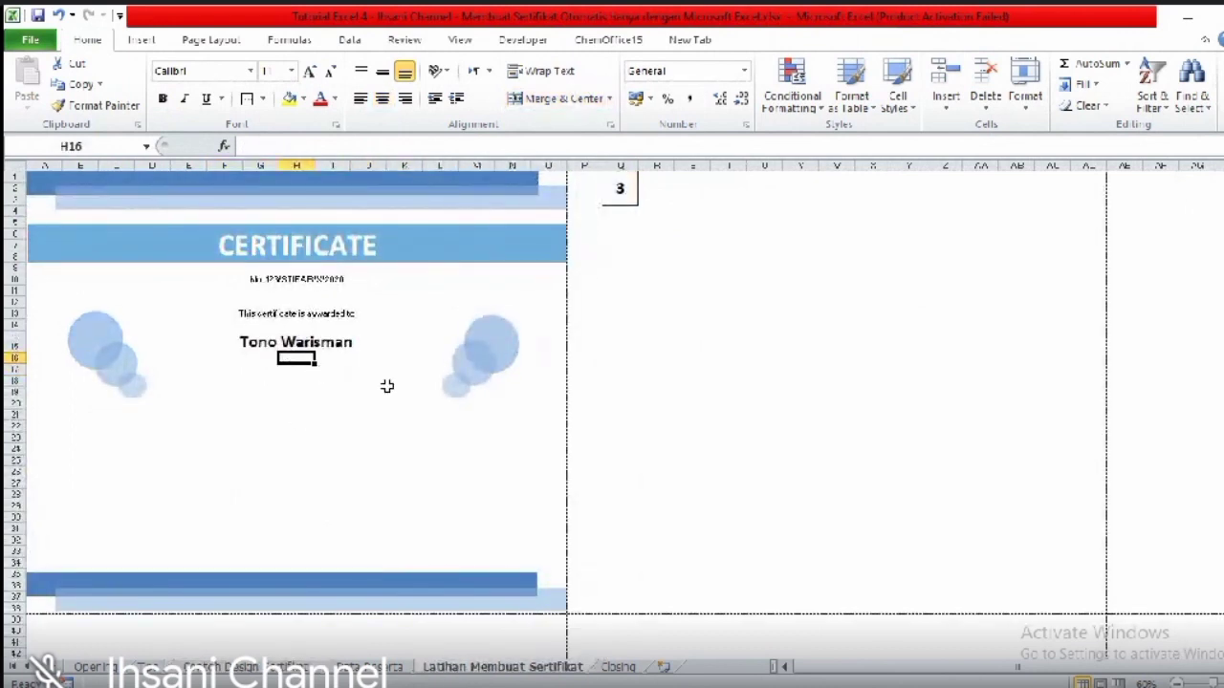
type("as")
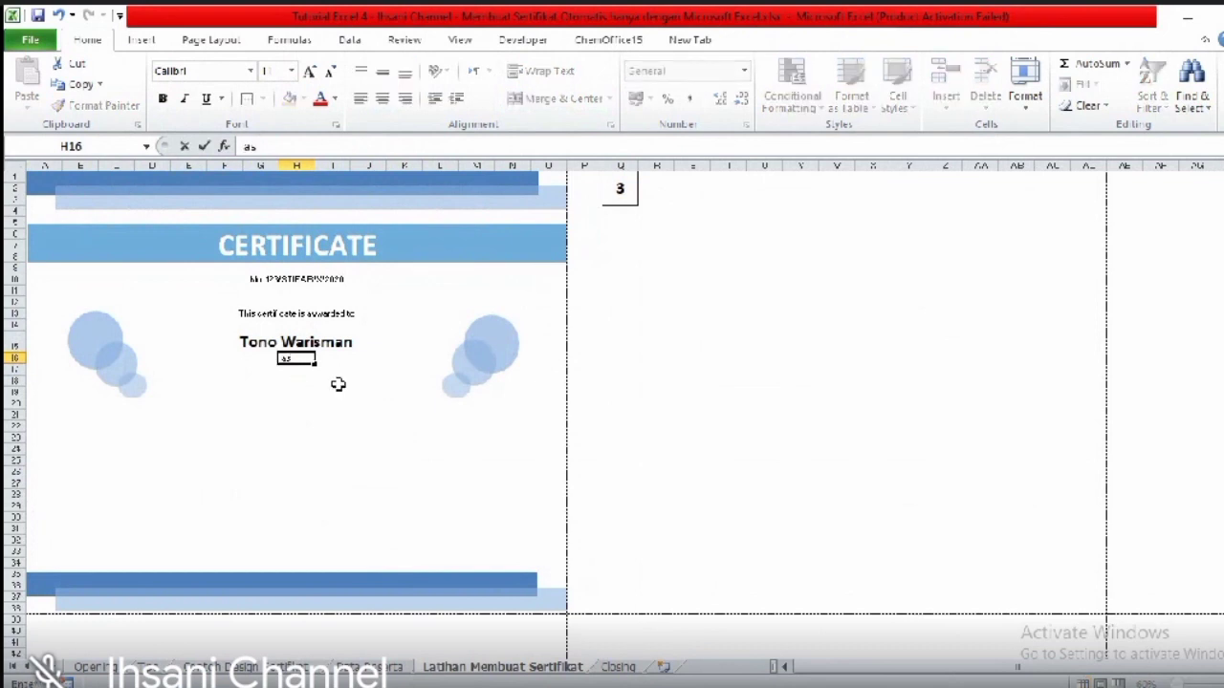
left_click(337, 383)
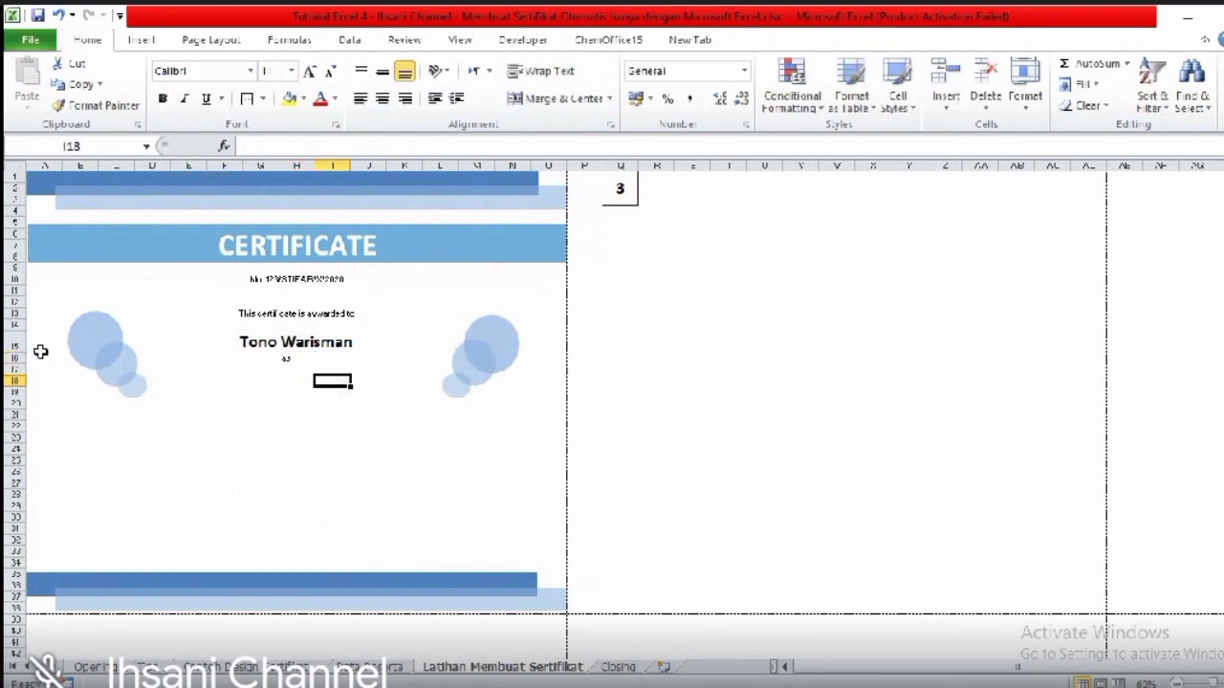
left_click_drag(32, 355, 554, 359)
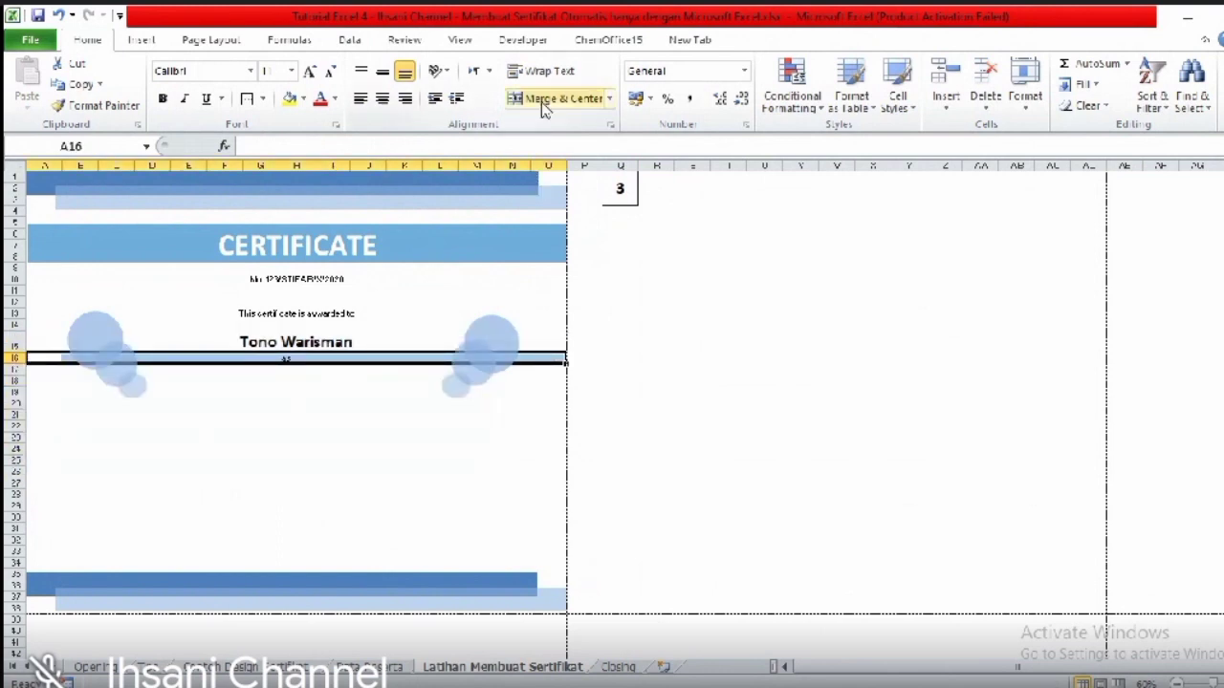
- Merge and centre 'as' across A16:O16, and merge row 17 across A17:O17
left_click(557, 99)
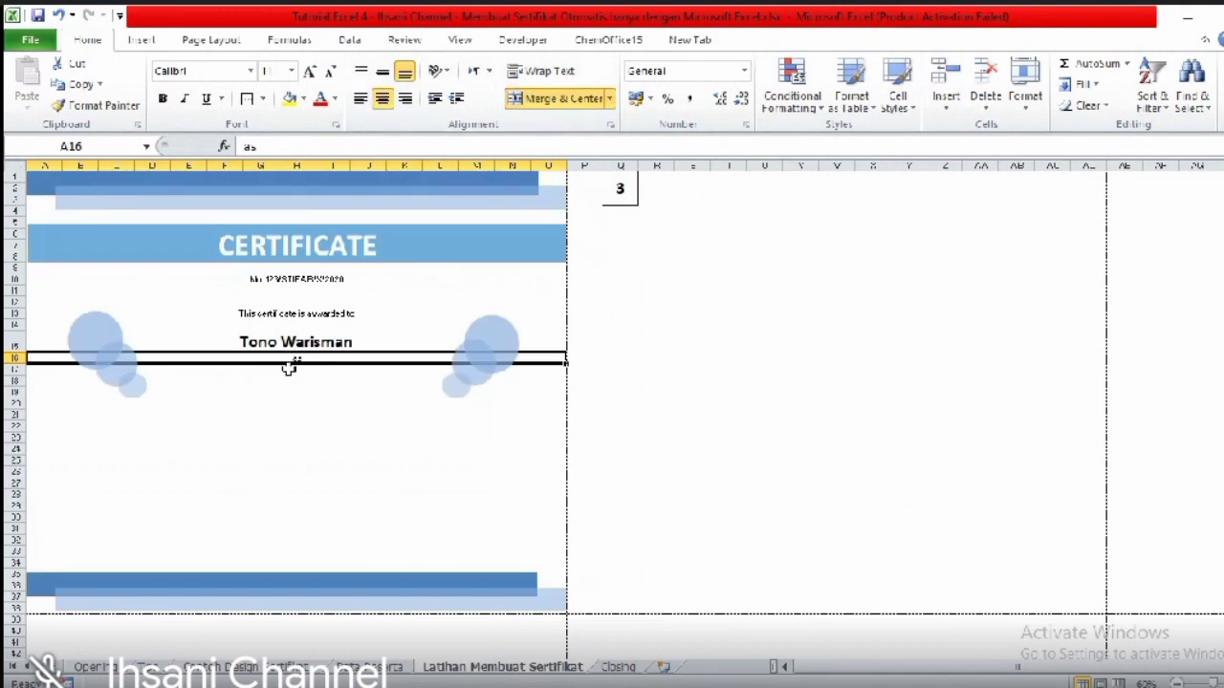
left_click_drag(33, 370, 559, 369)
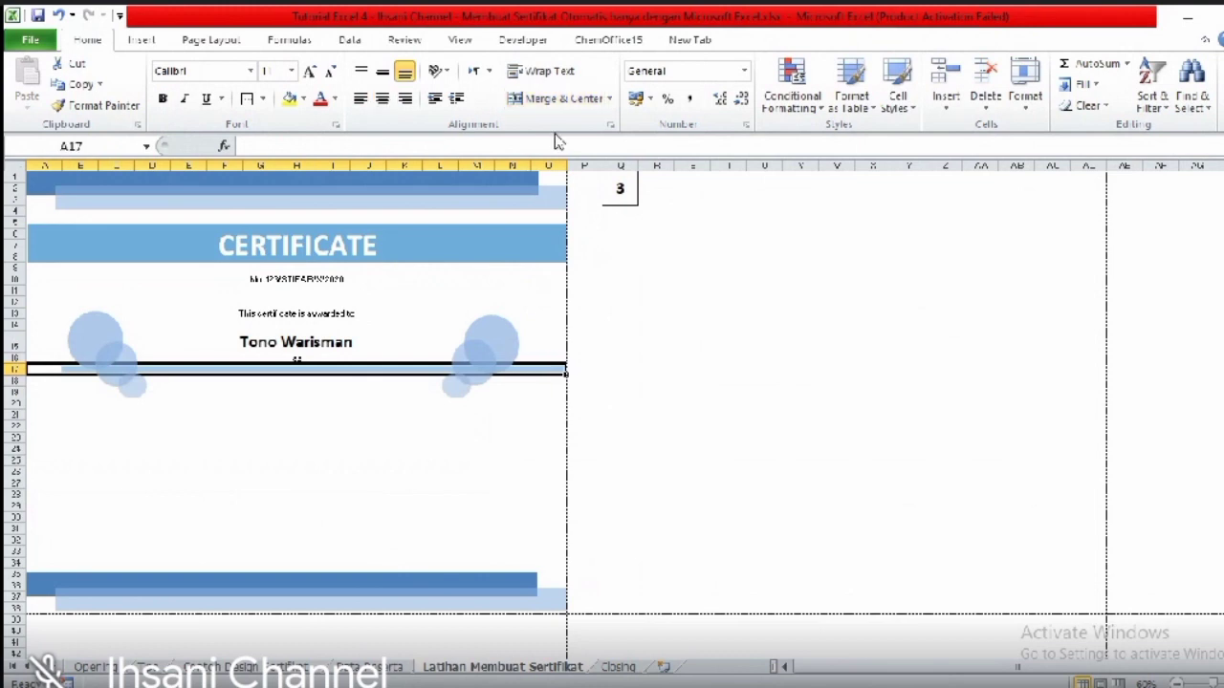
left_click(535, 98)
double_click(330, 372)
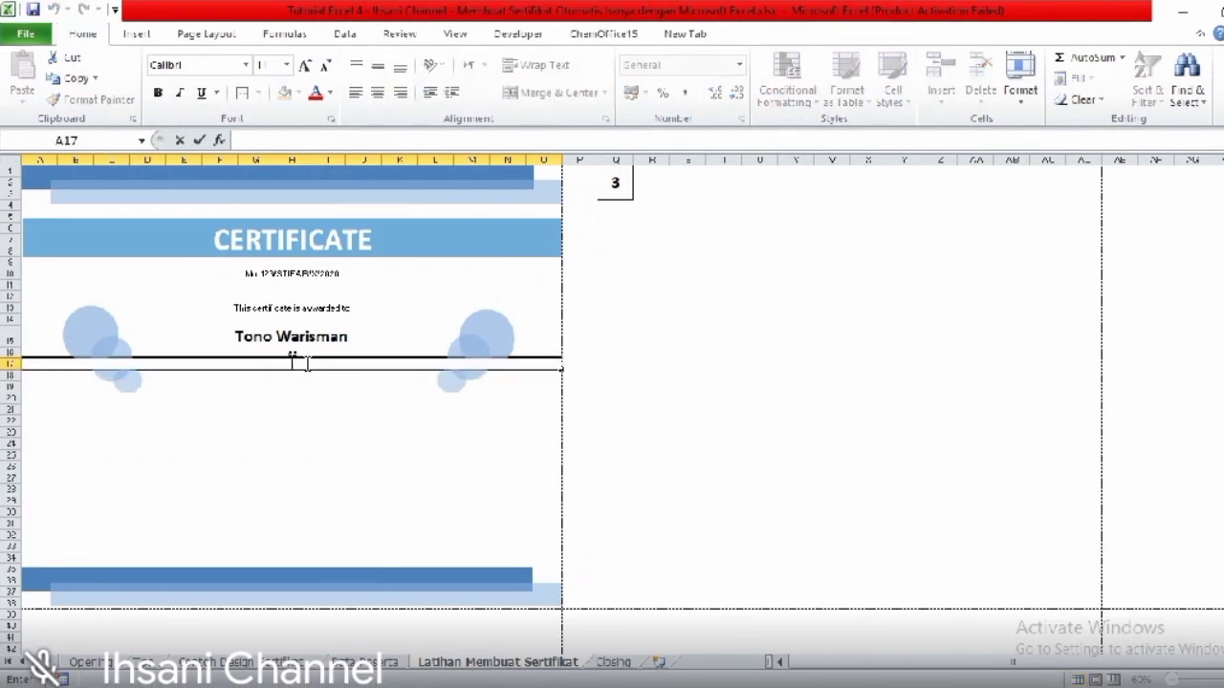
left_click(326, 388)
- Format the merged row 17 cell as bold 18-point
left_click(312, 363)
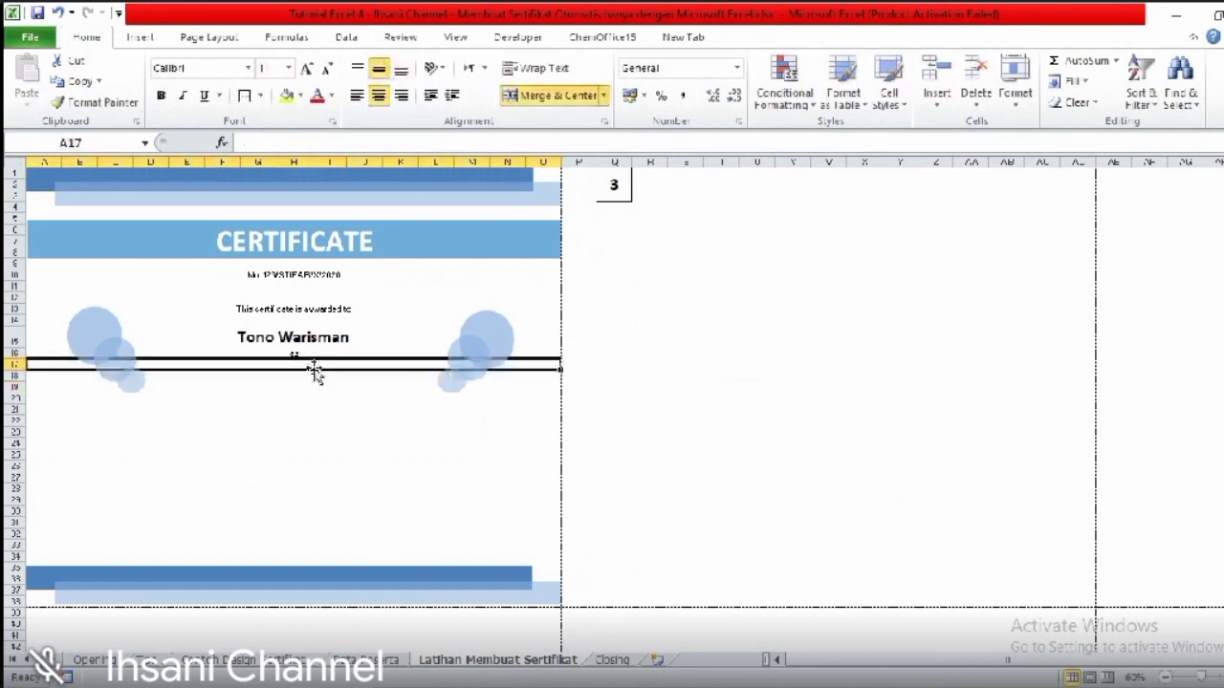
left_click(306, 69)
left_click(306, 68)
left_click(305, 69)
left_click(306, 69)
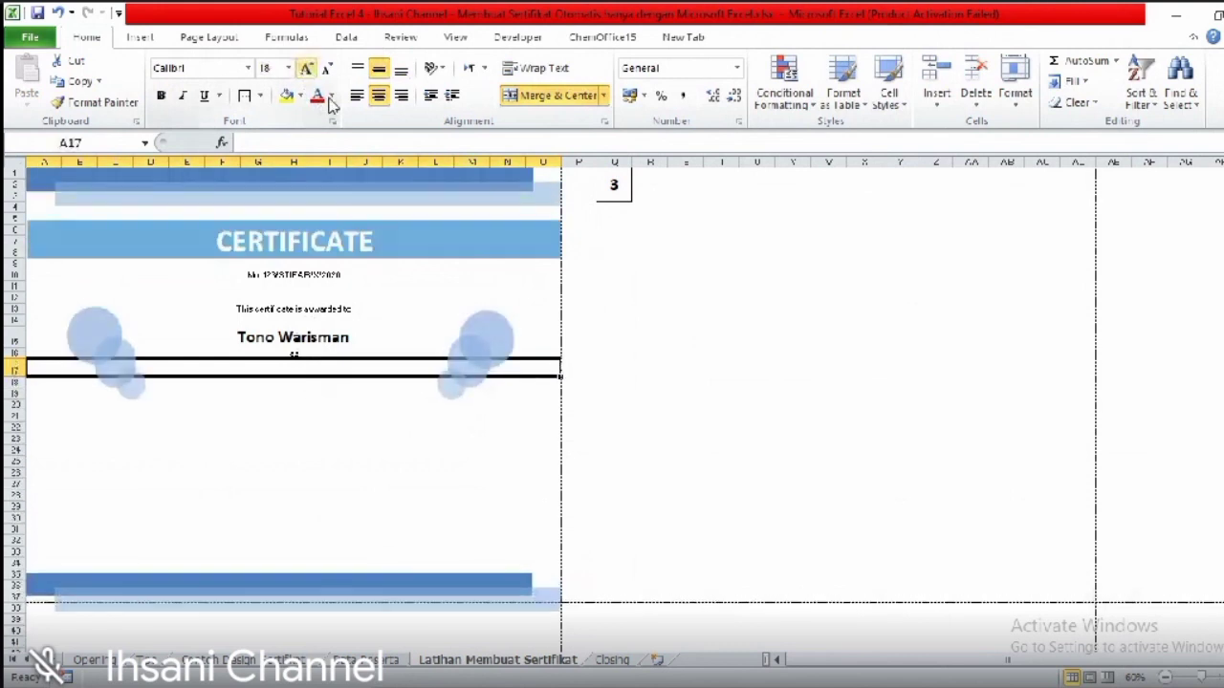
key("ctrl+b")
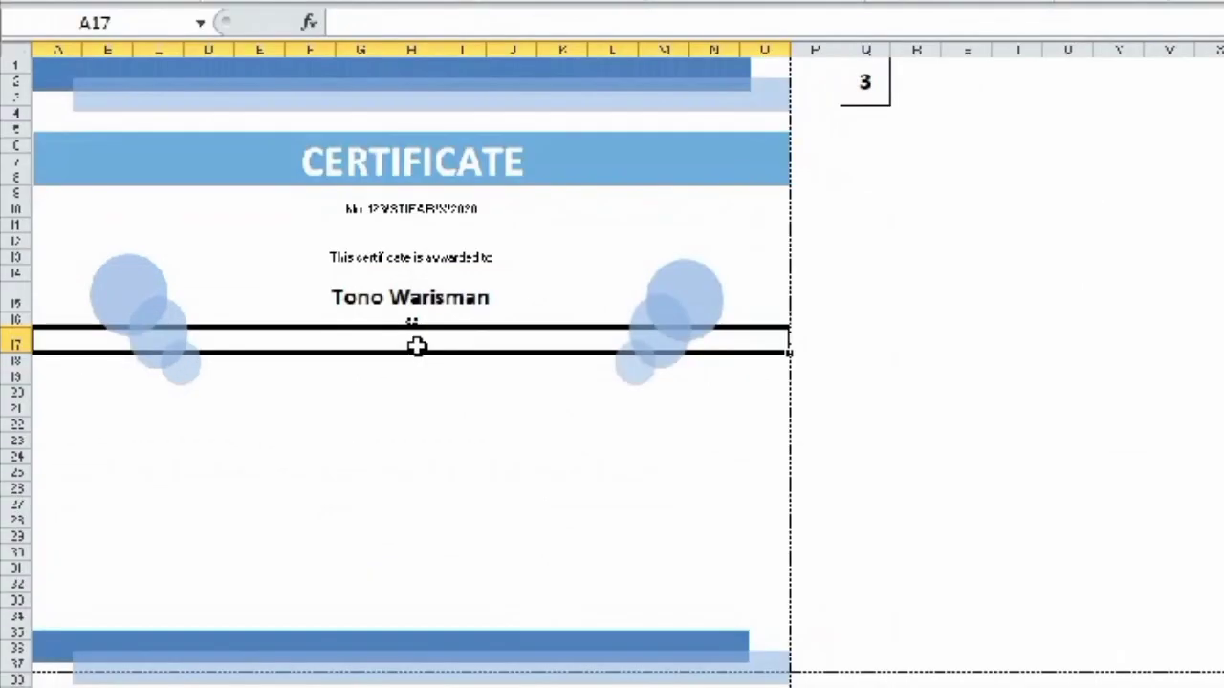
- Enter =VLOOKUP(Q1;DataPeserta1;3;FALSE) in A17 to display the status Moderator
type("=v")
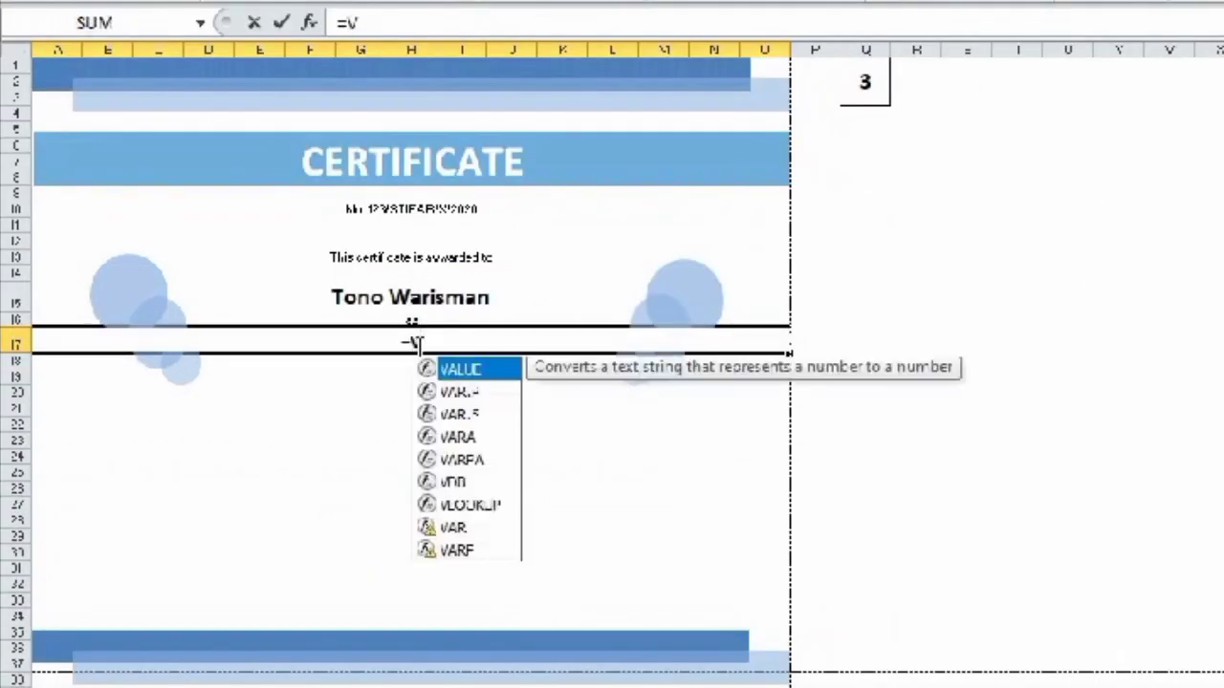
type("LOOKUP(")
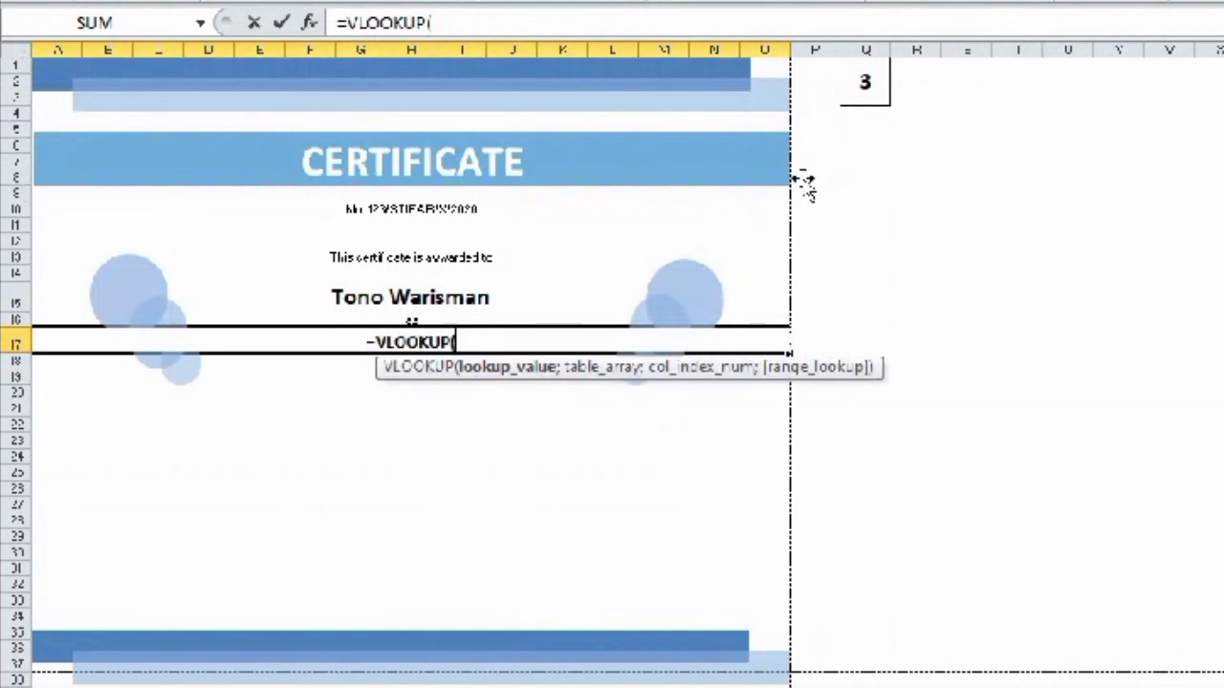
left_click(872, 83)
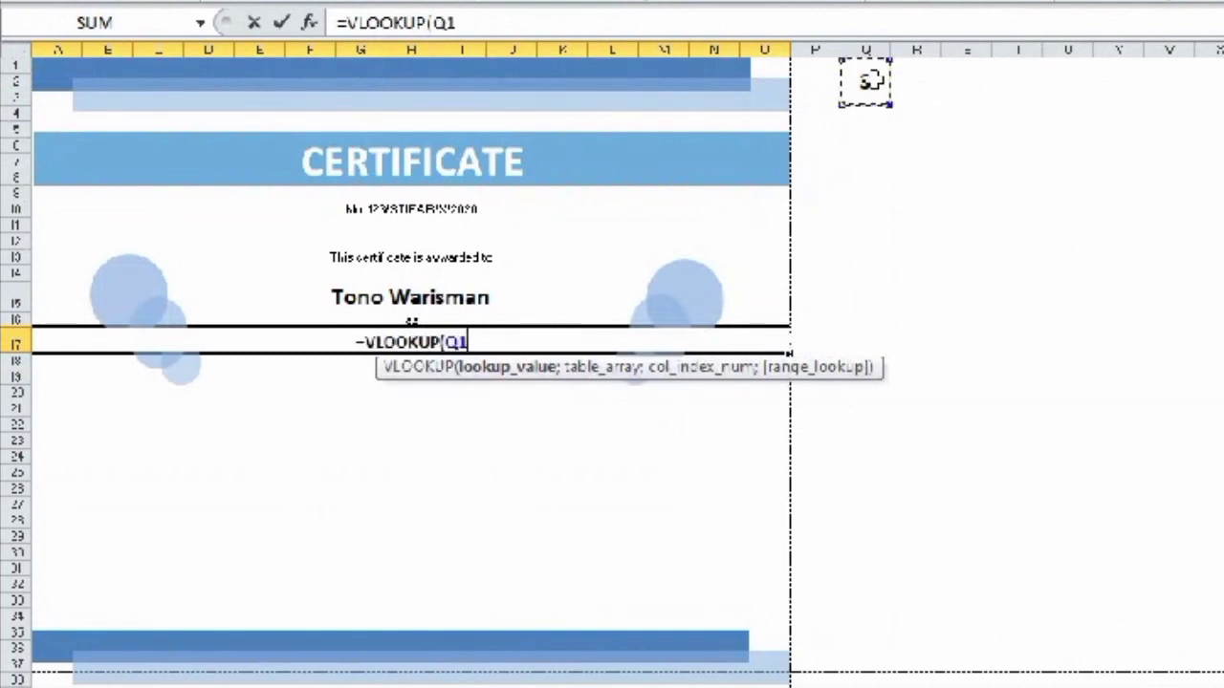
type(";")
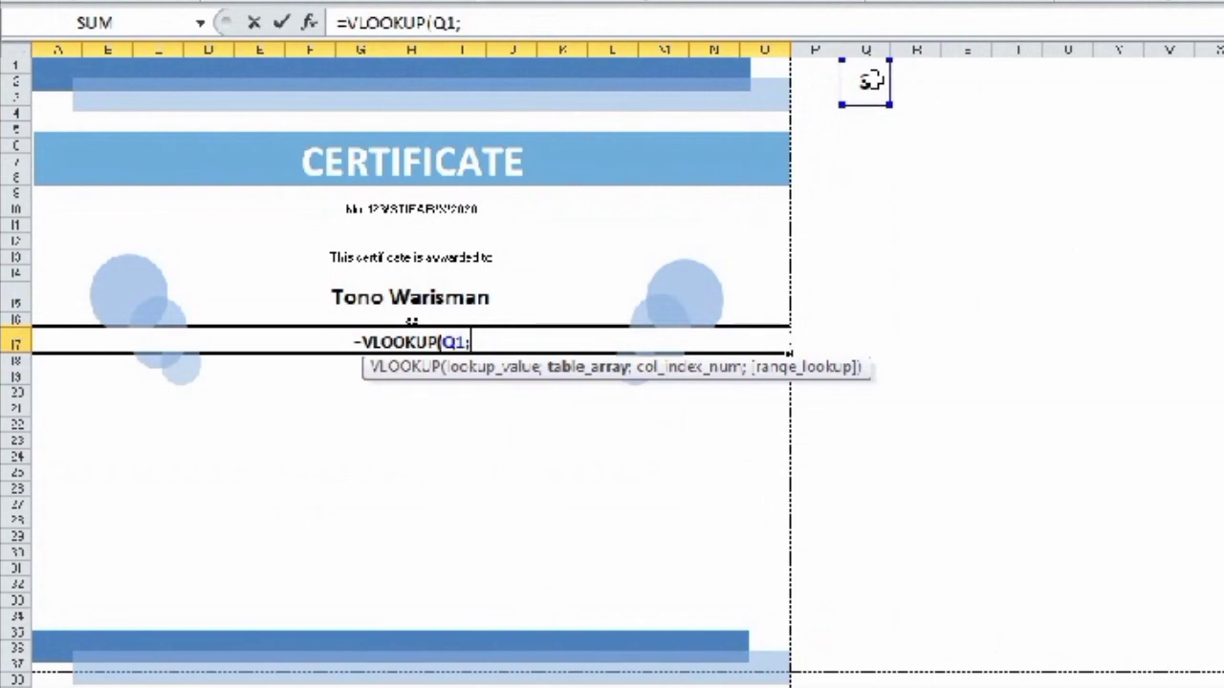
type("DATA")
double_click(525, 421)
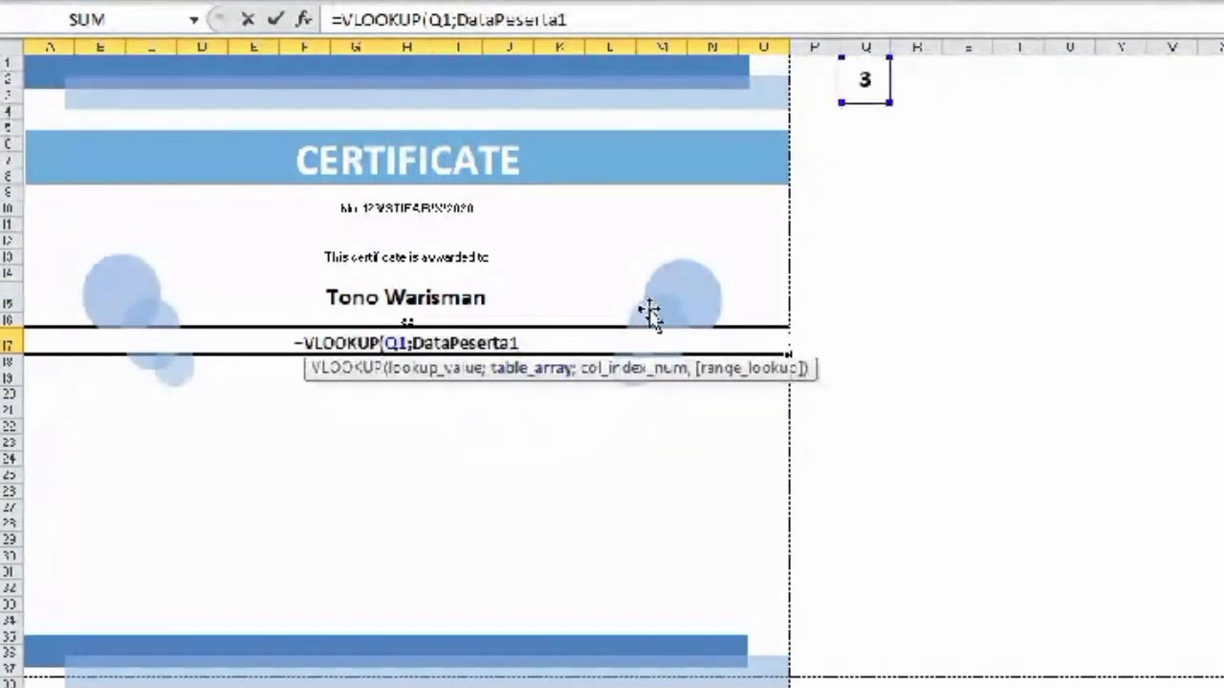
type(";")
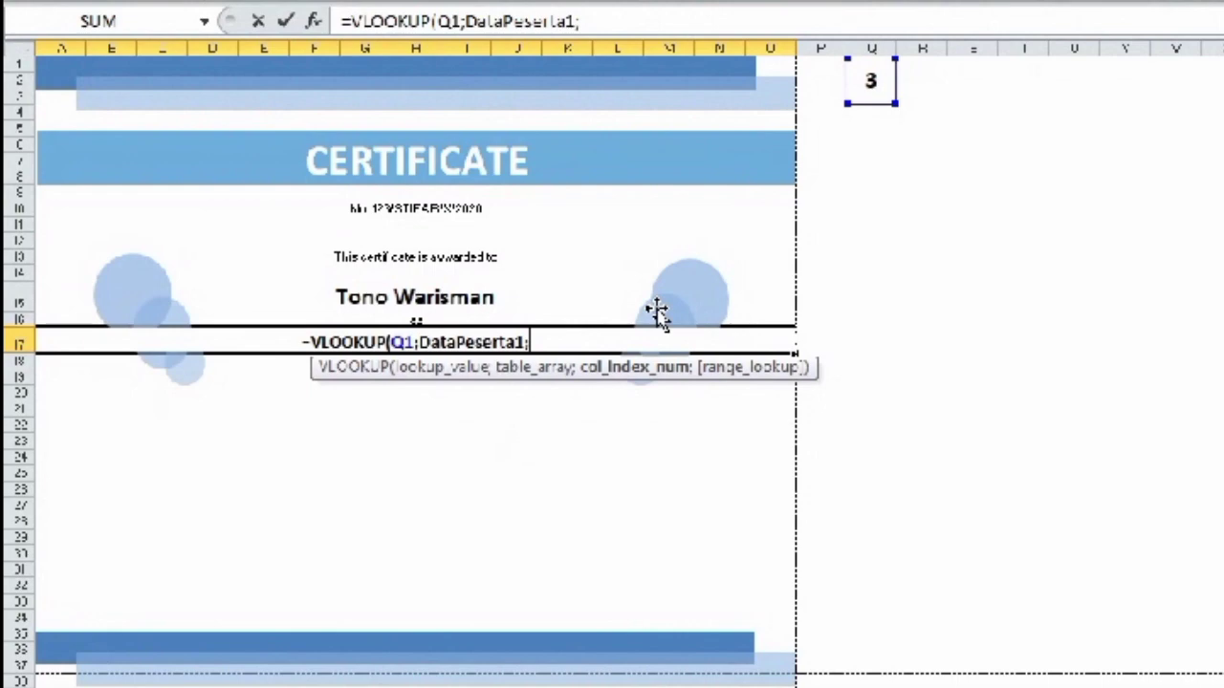
left_click(144, 685)
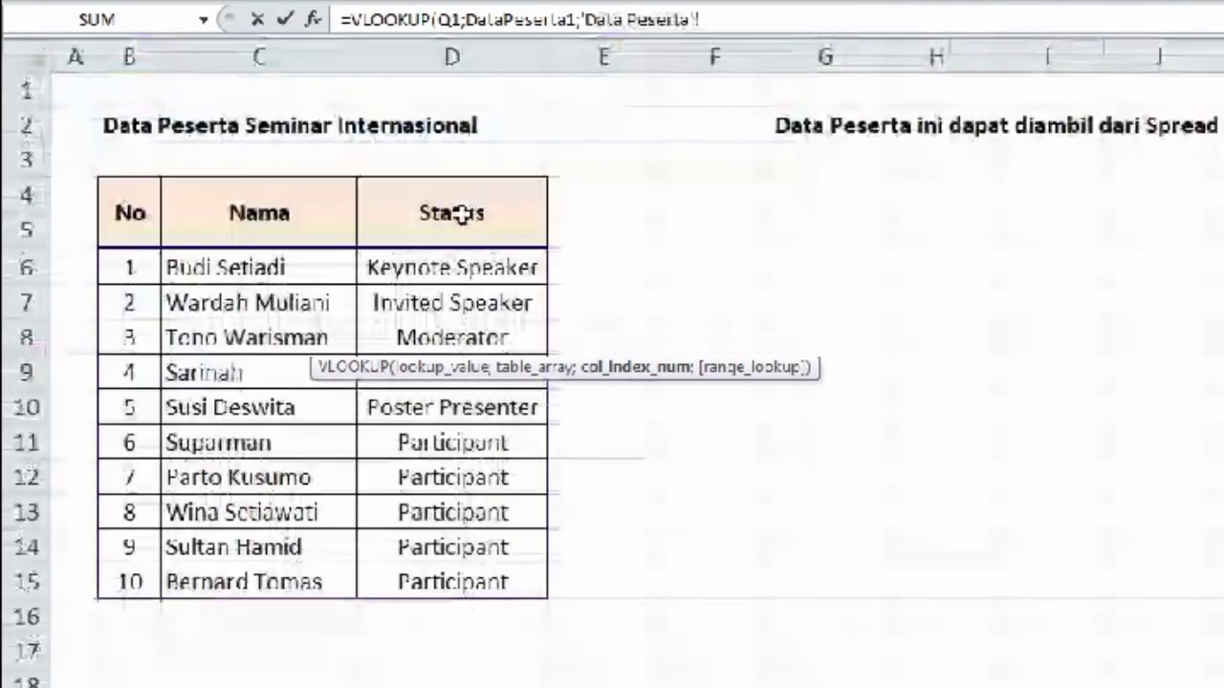
left_click(669, 369)
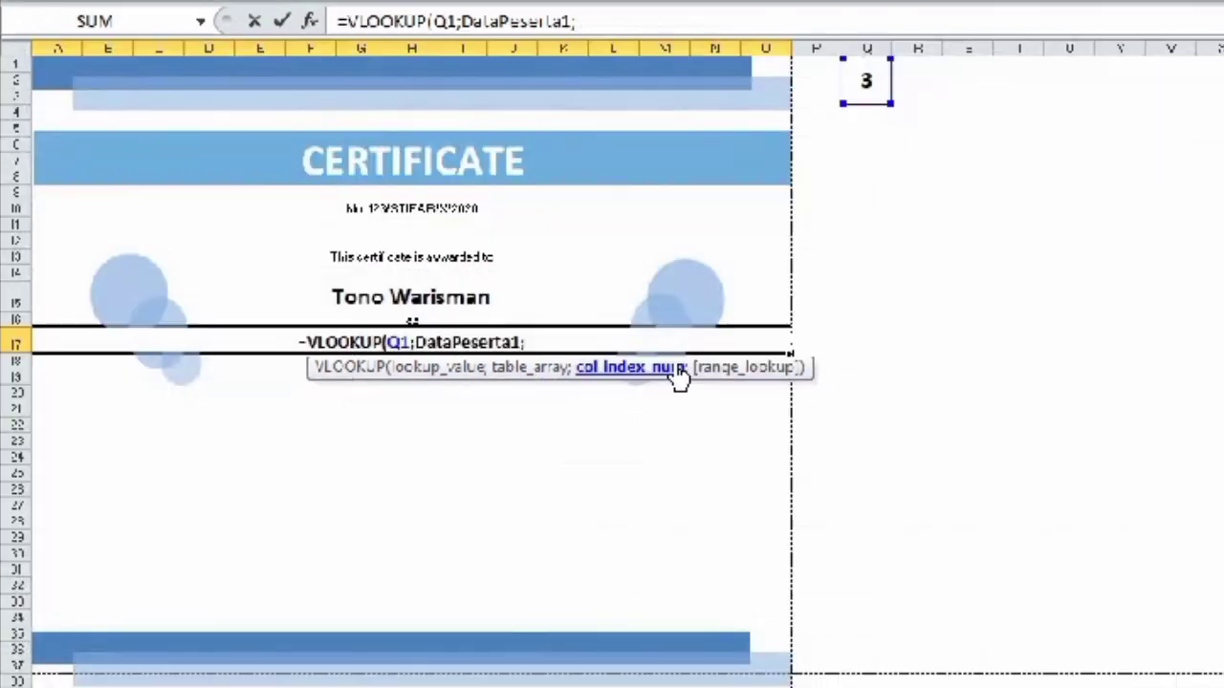
type("3")
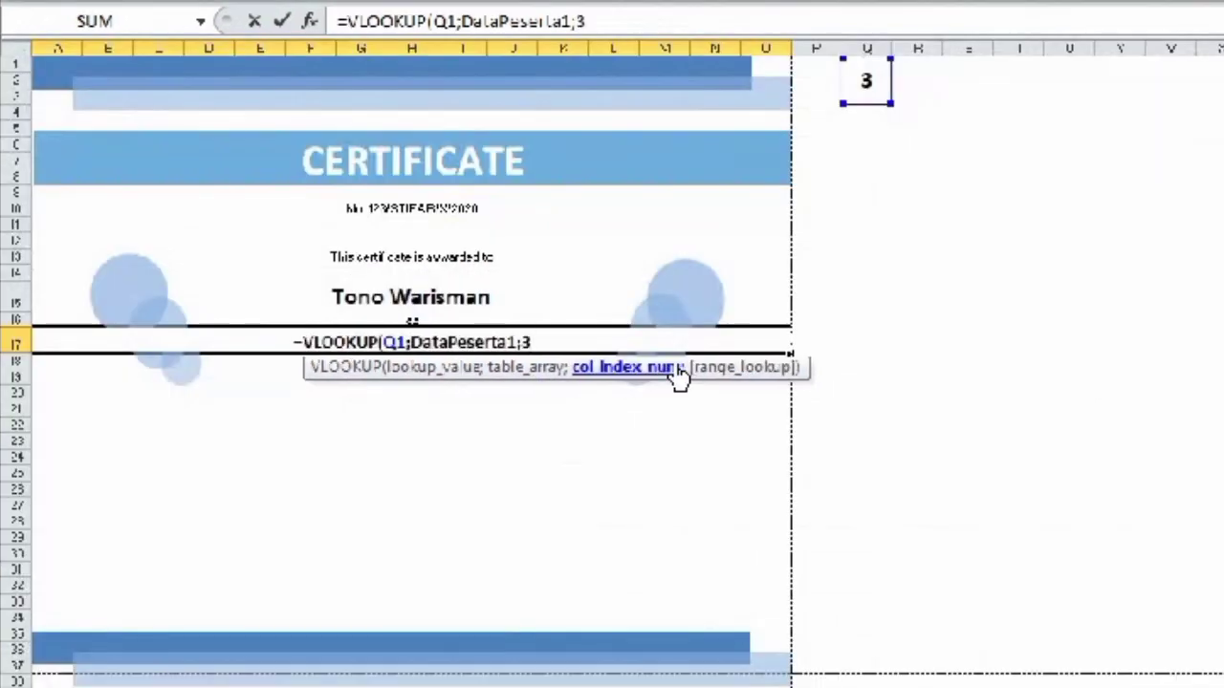
type(";")
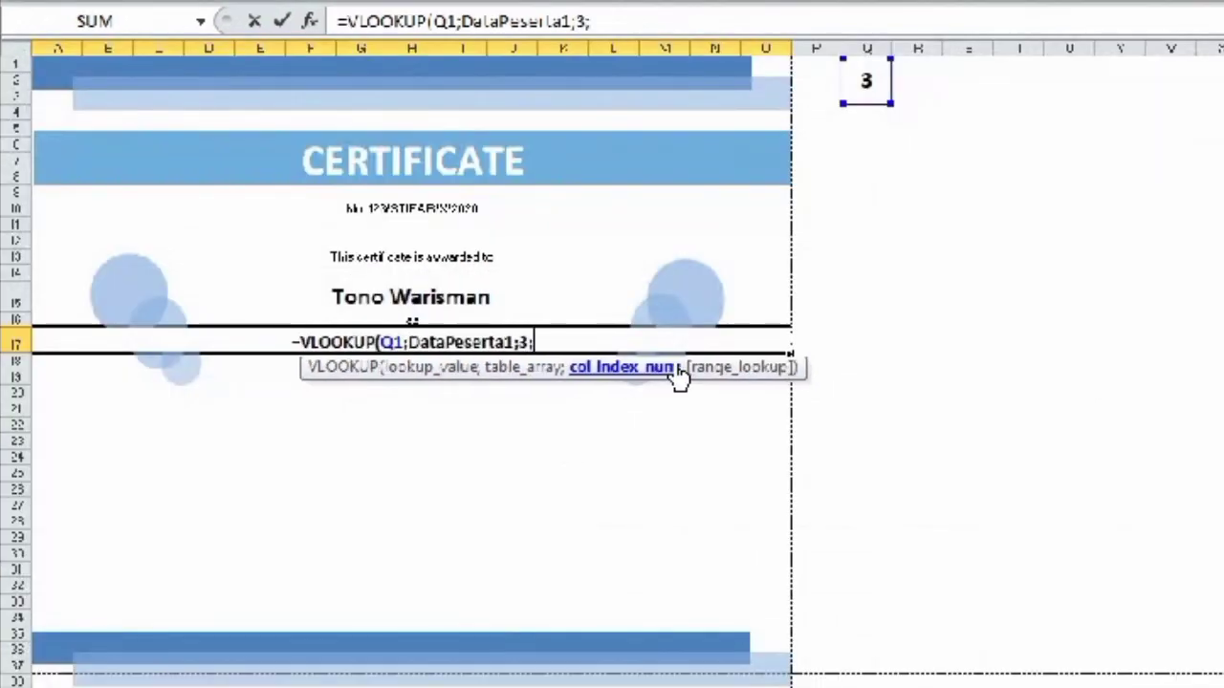
type("FALSE)")
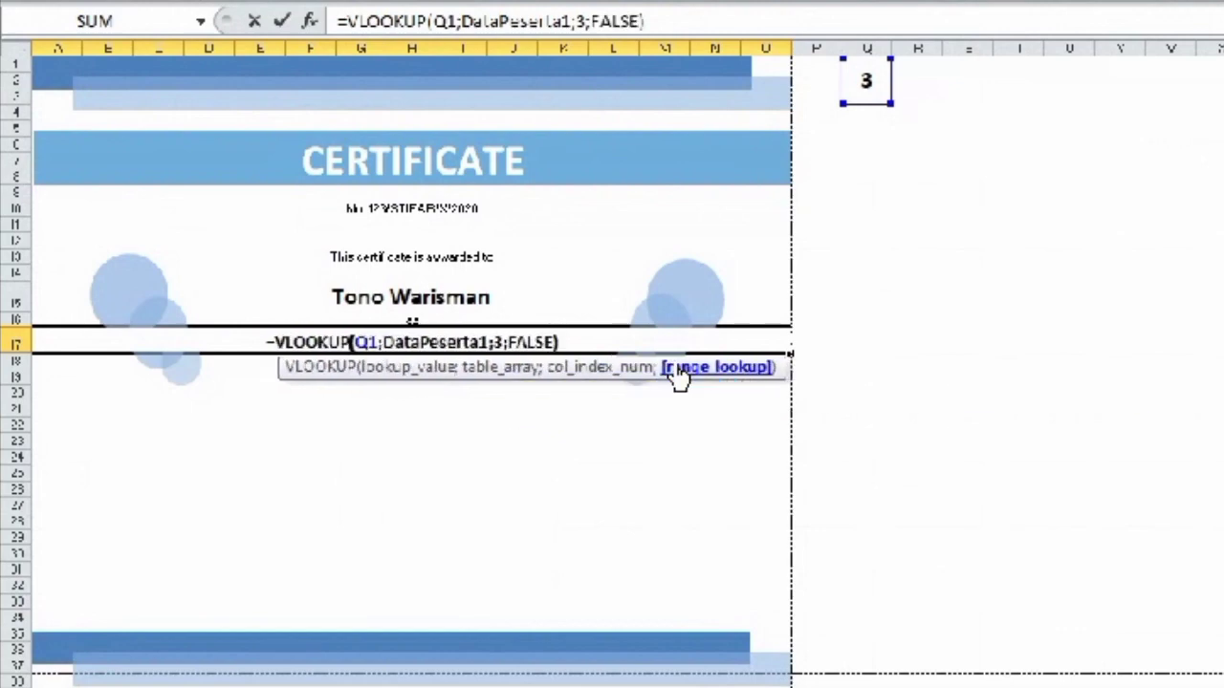
key("Return")
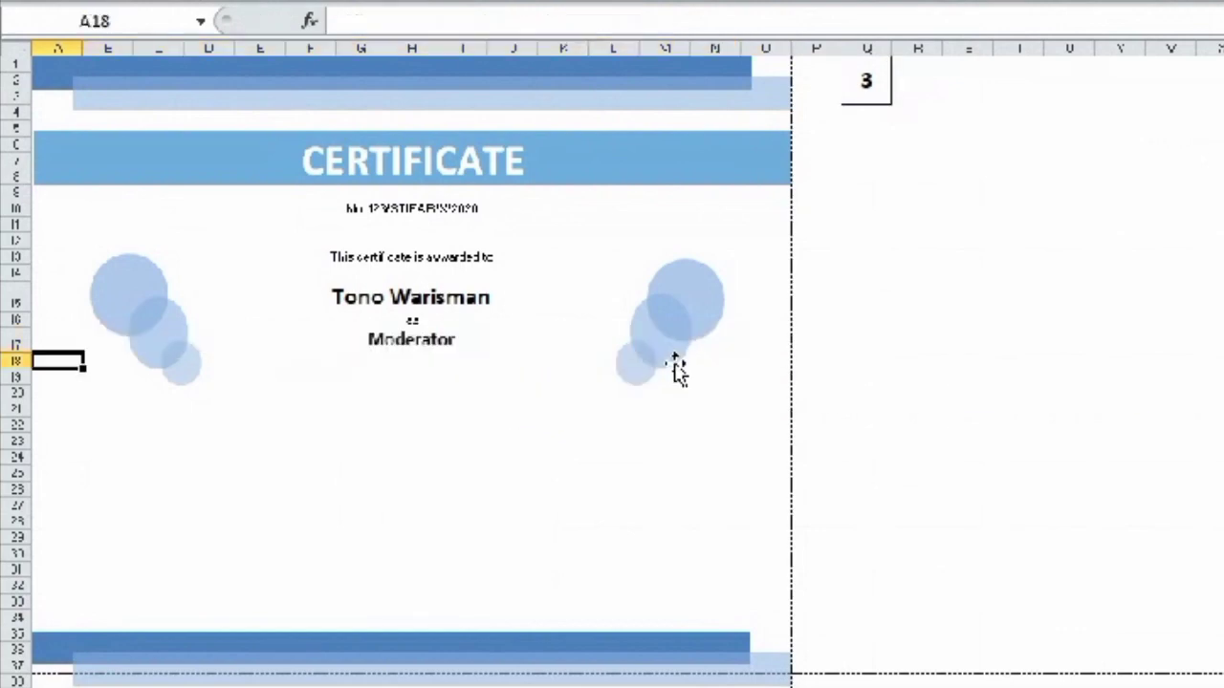
- Heighten the Moderator row 17 to 21.75 and select the bottom blue bars
left_click(406, 345)
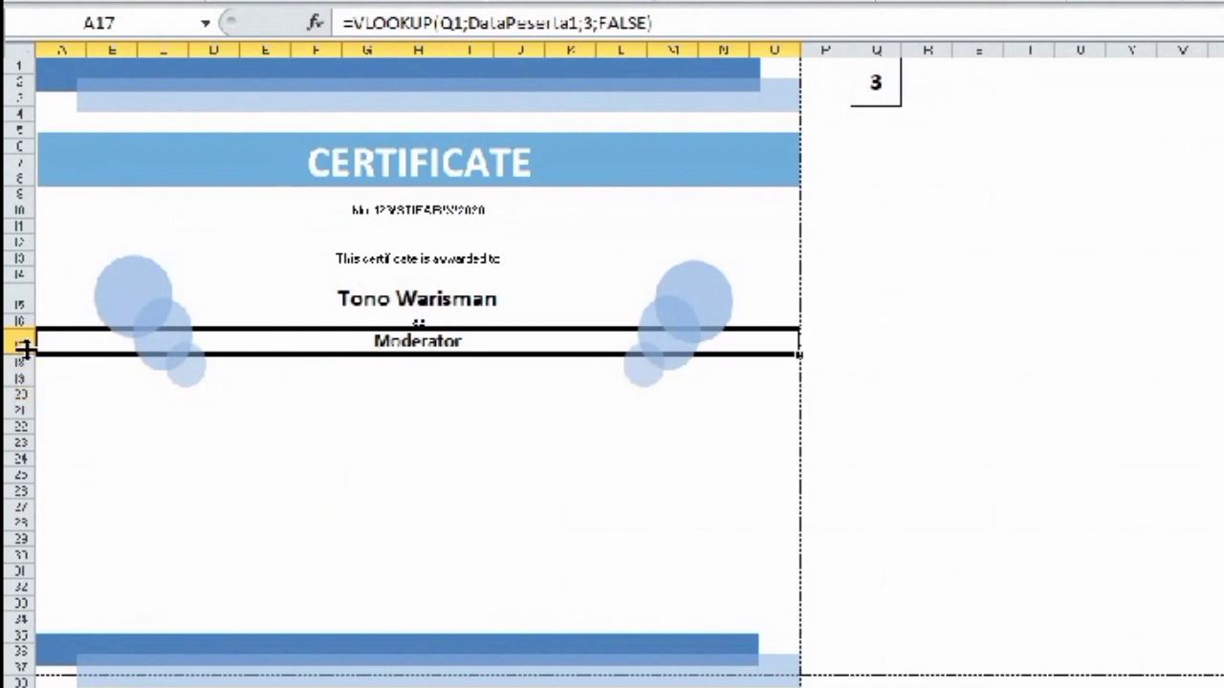
left_click_drag(26, 349, 26, 359)
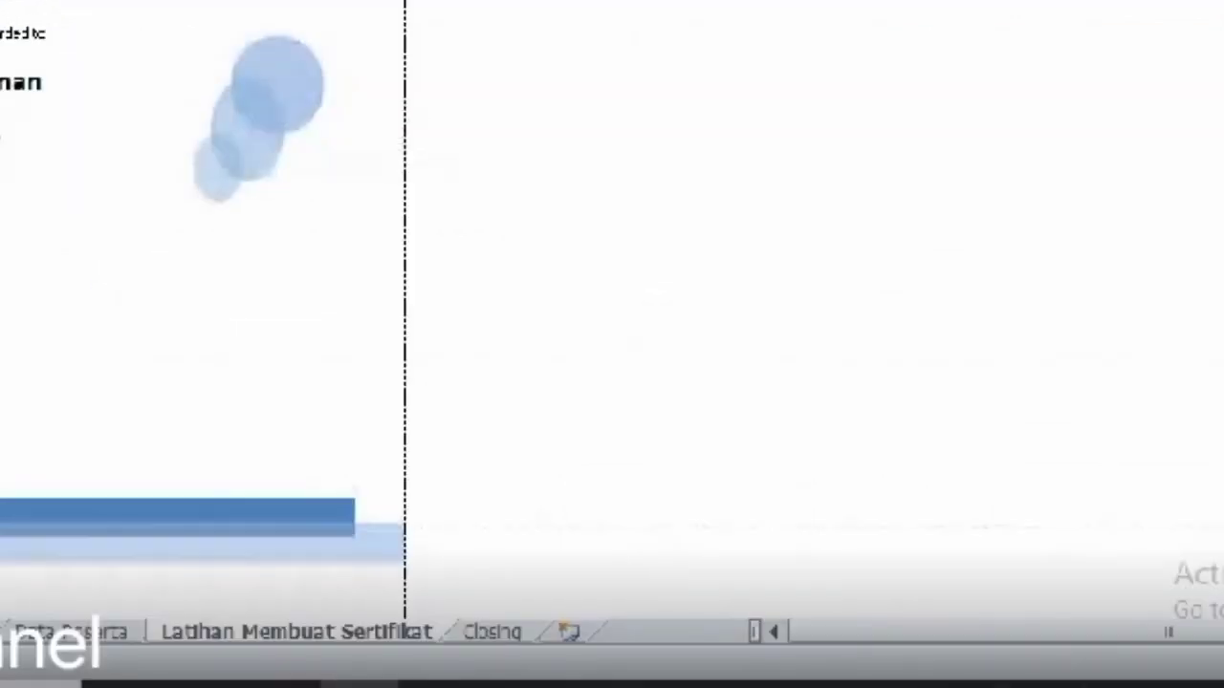
left_click(346, 557)
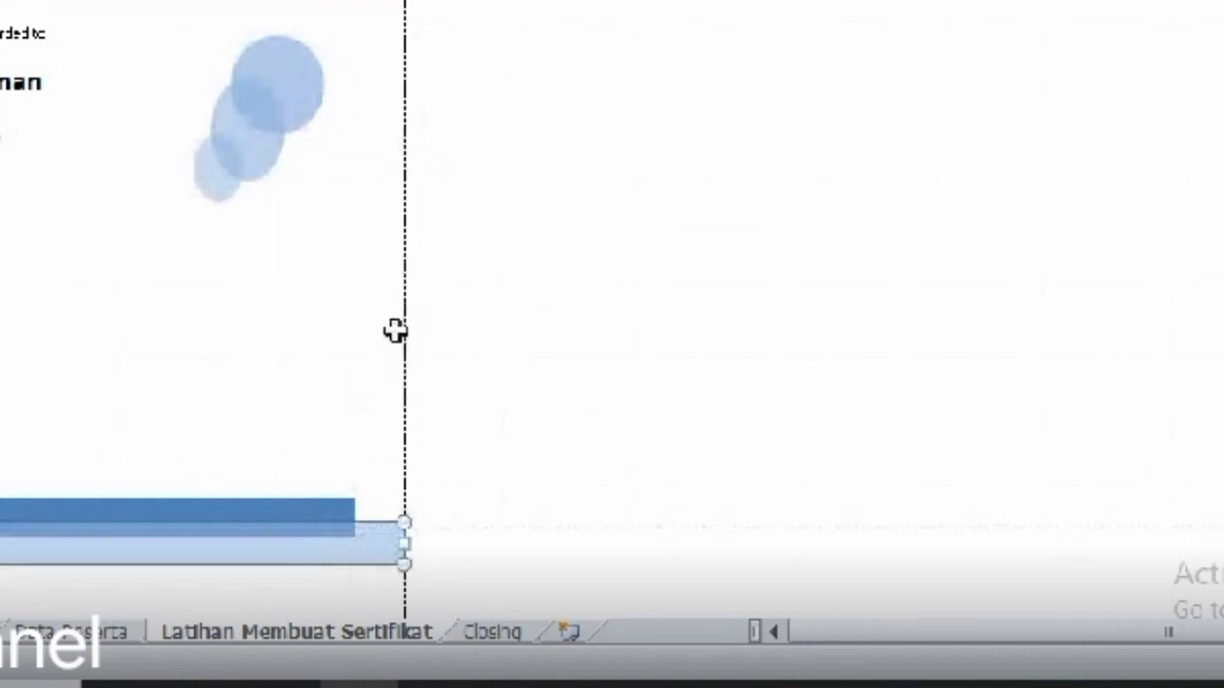
left_click(319, 513)
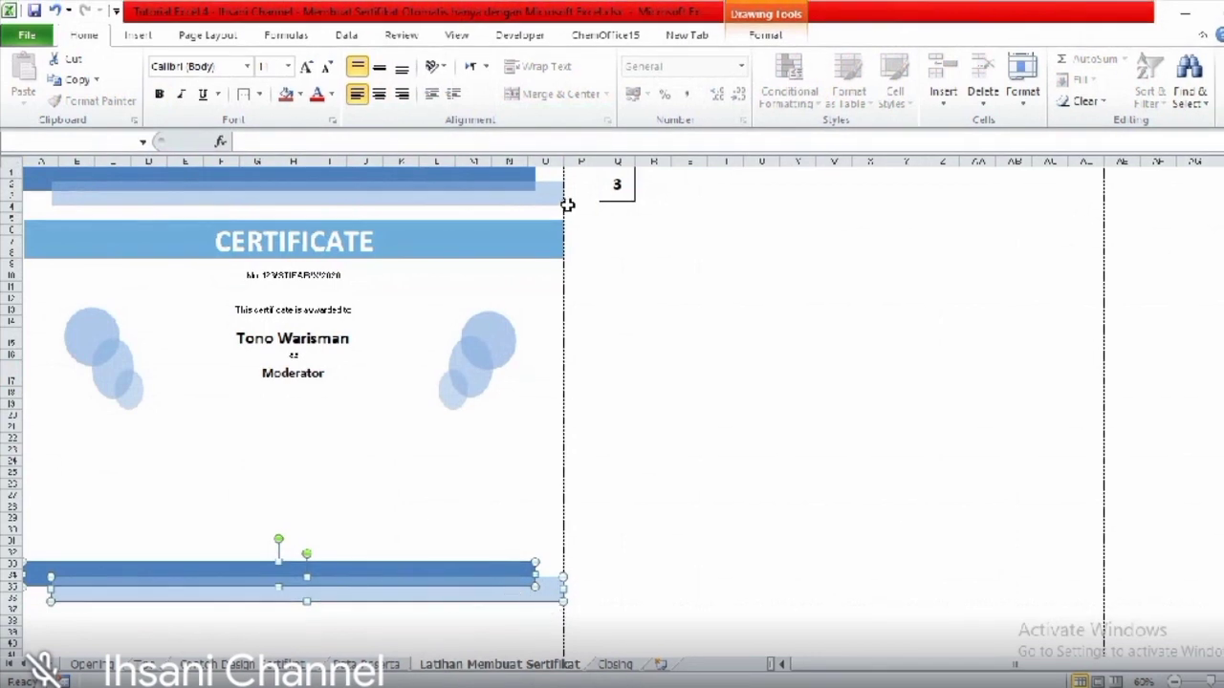
- Deselect the bars and view the finished Contoh Desain sample certificate
left_click(472, 449)
left_click(327, 449)
left_click(254, 426)
left_click(218, 664)
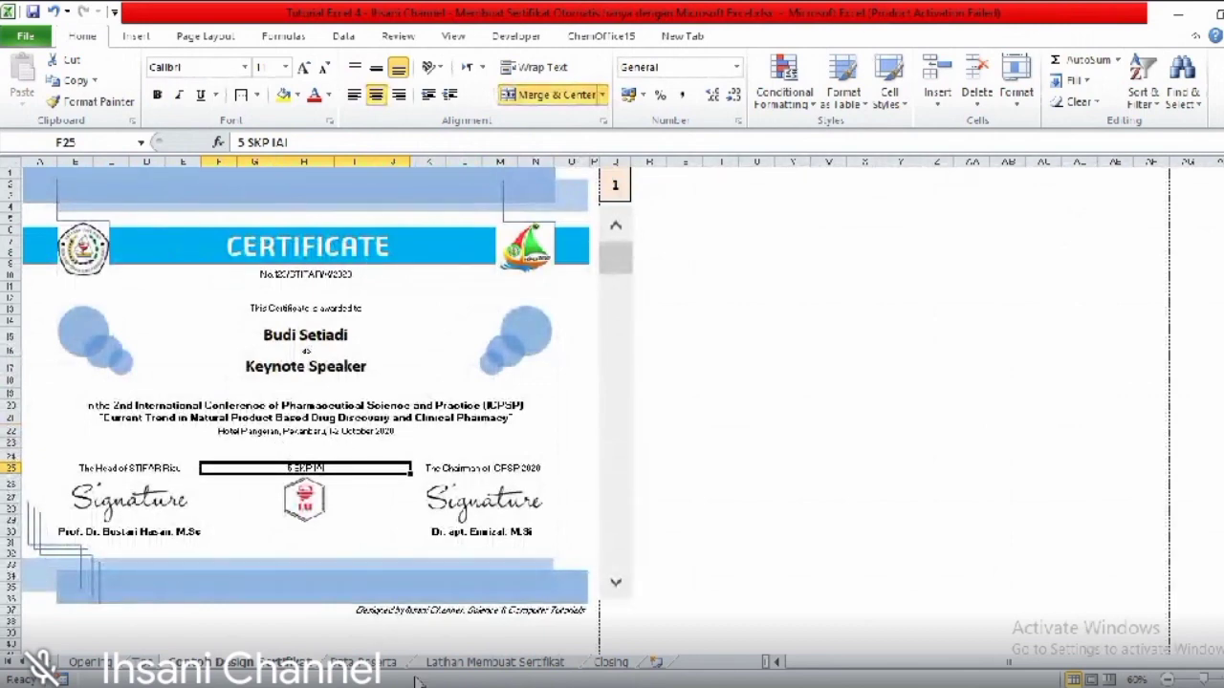
- On Latihan Membuat Sertifikat, merge and centre row 20 across A–O and begin typing
left_click(468, 666)
left_click_drag(43, 414, 530, 417)
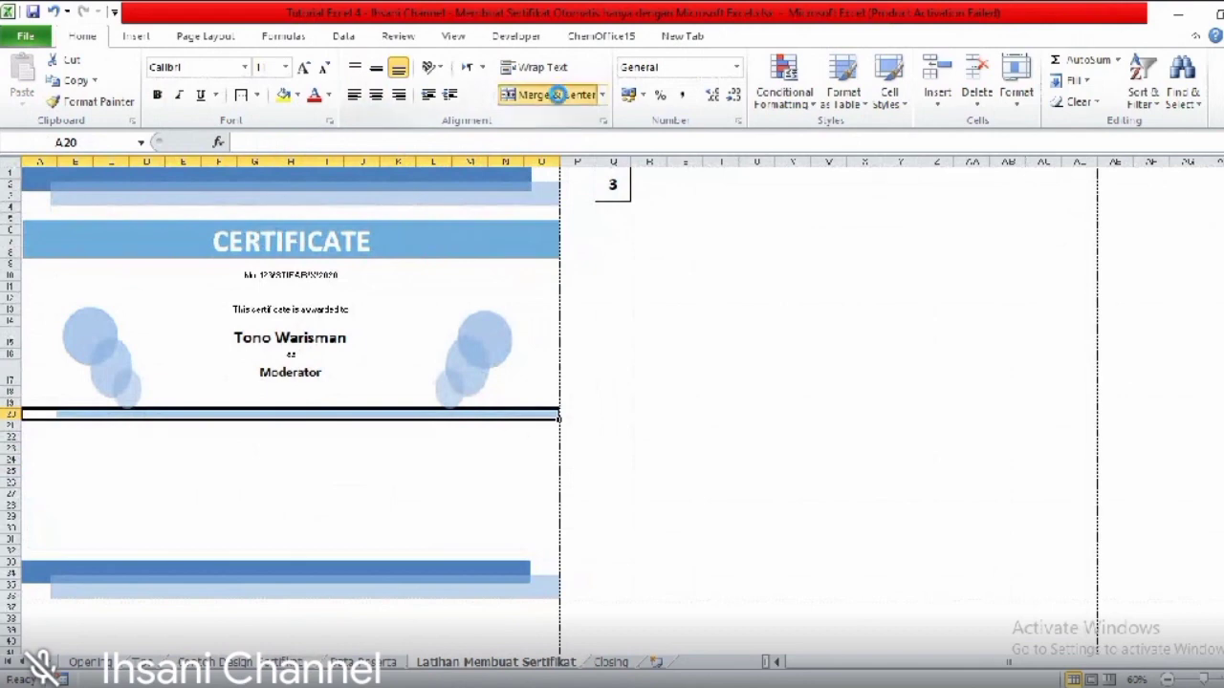
left_click(554, 95)
type("IN")
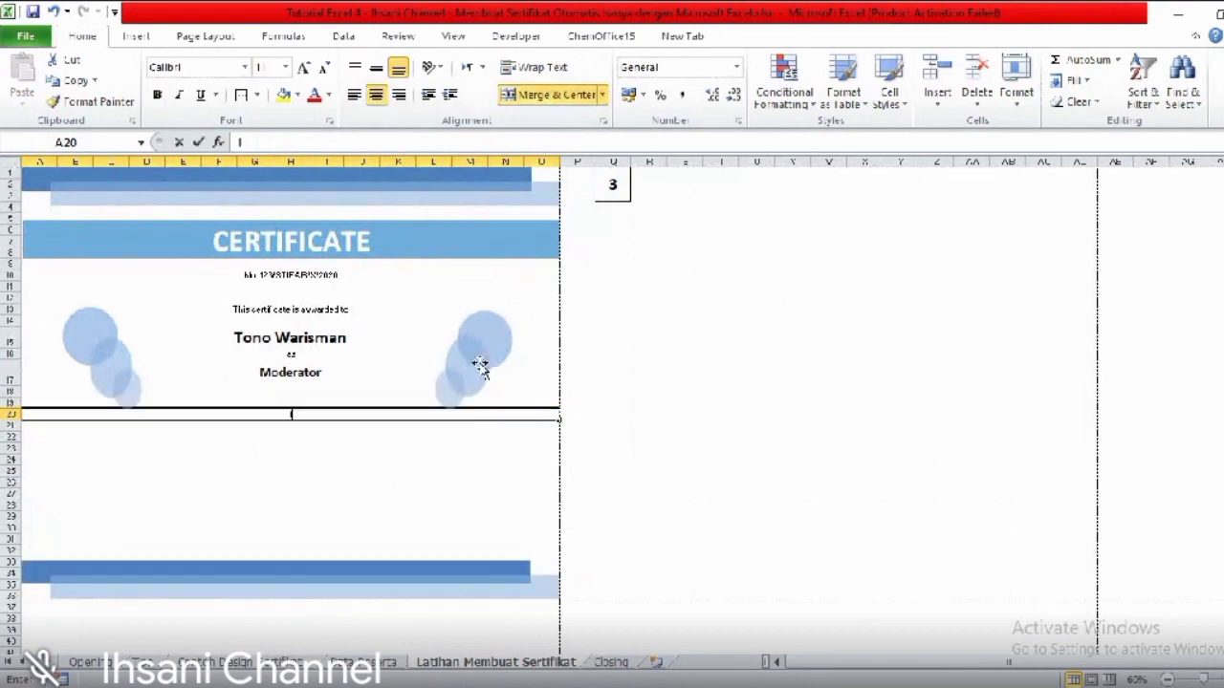
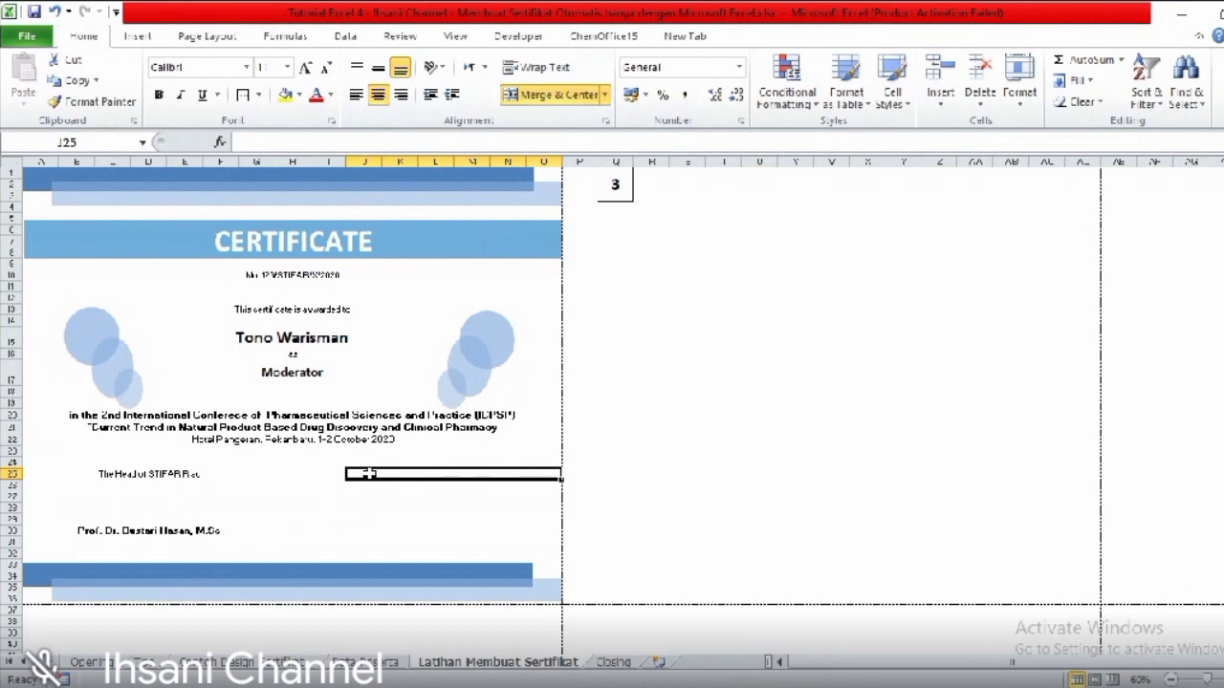
- Type 'The Chairman of 2nd ICPSF' into J25, opposite The Head of STIFAR Riau
type("The Chairman of")
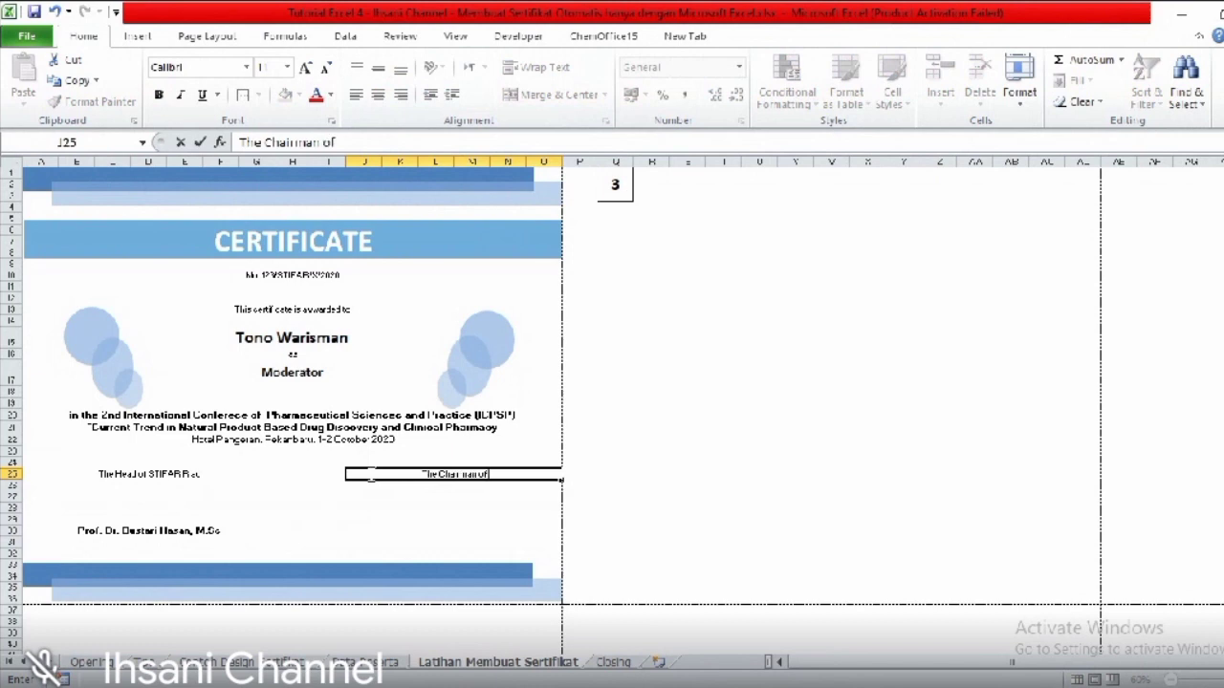
type(" 2nd ICPSF")
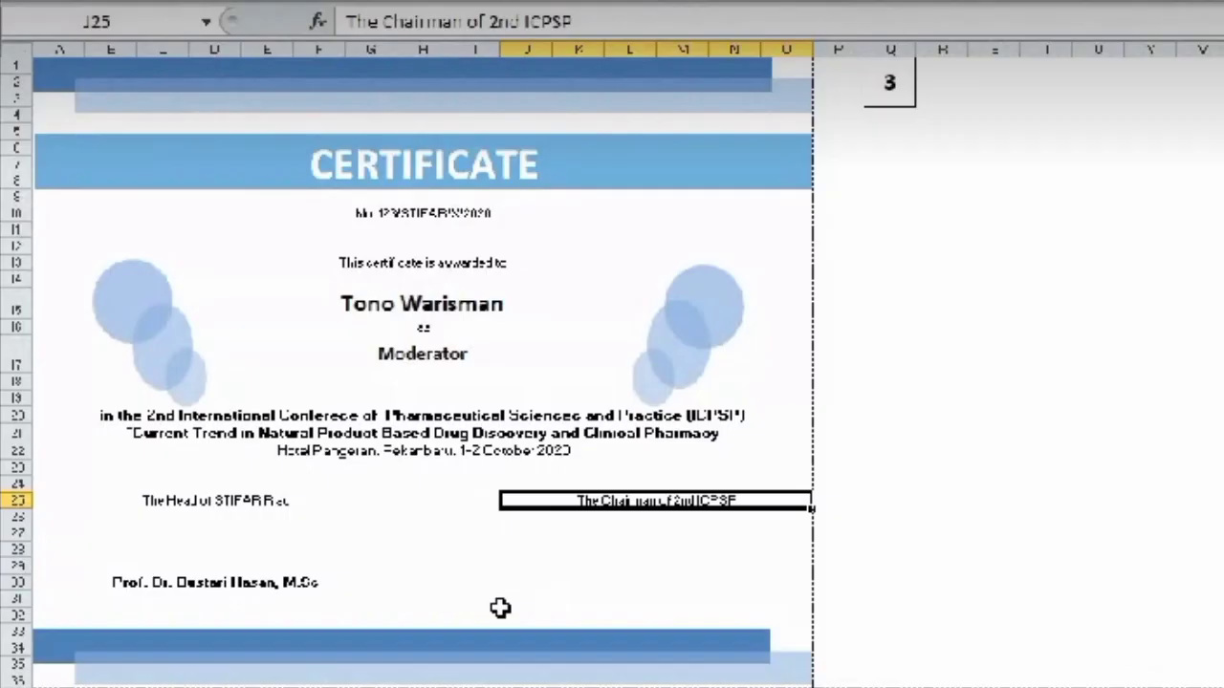
- Merge and centre J30:O30 and enter the chairman's full name with academic titles
left_click_drag(355, 531, 397, 530)
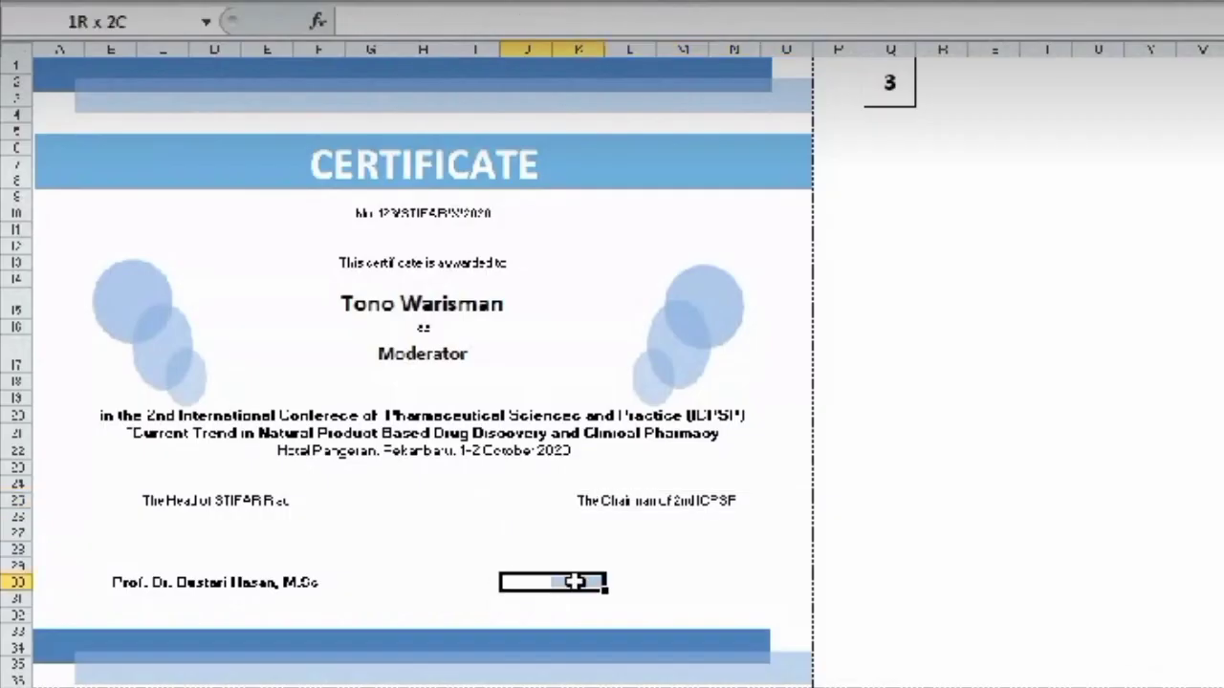
left_click_drag(575, 581, 774, 583)
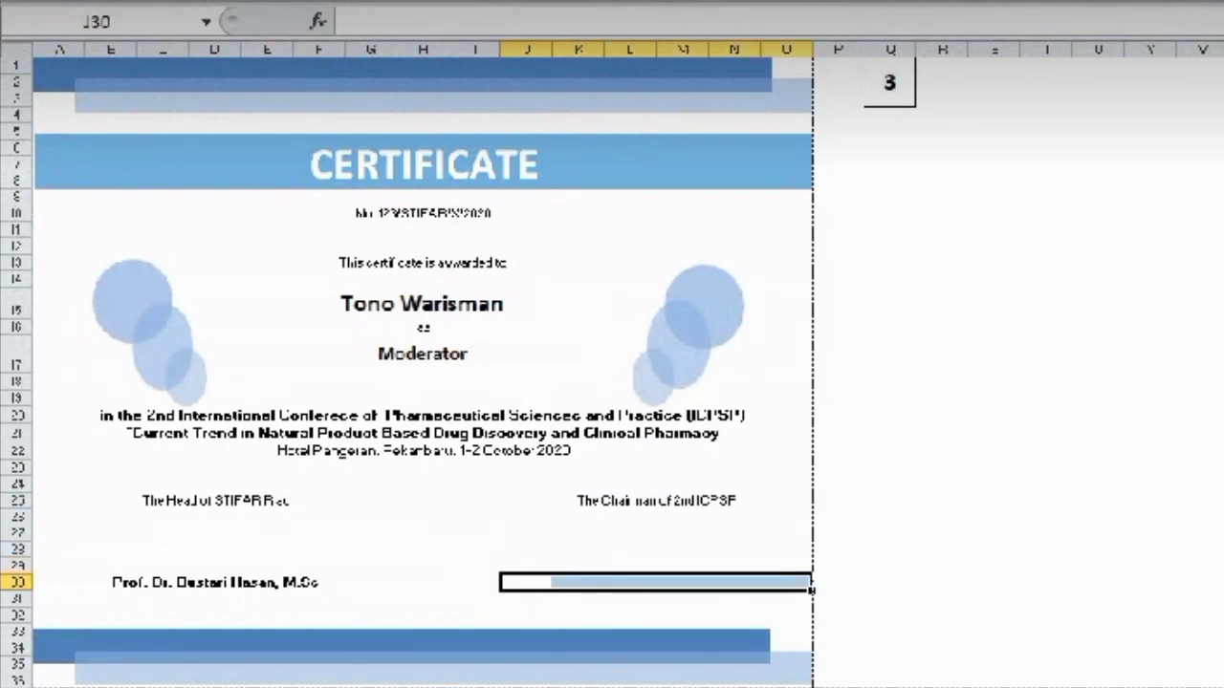
key("alt+h")
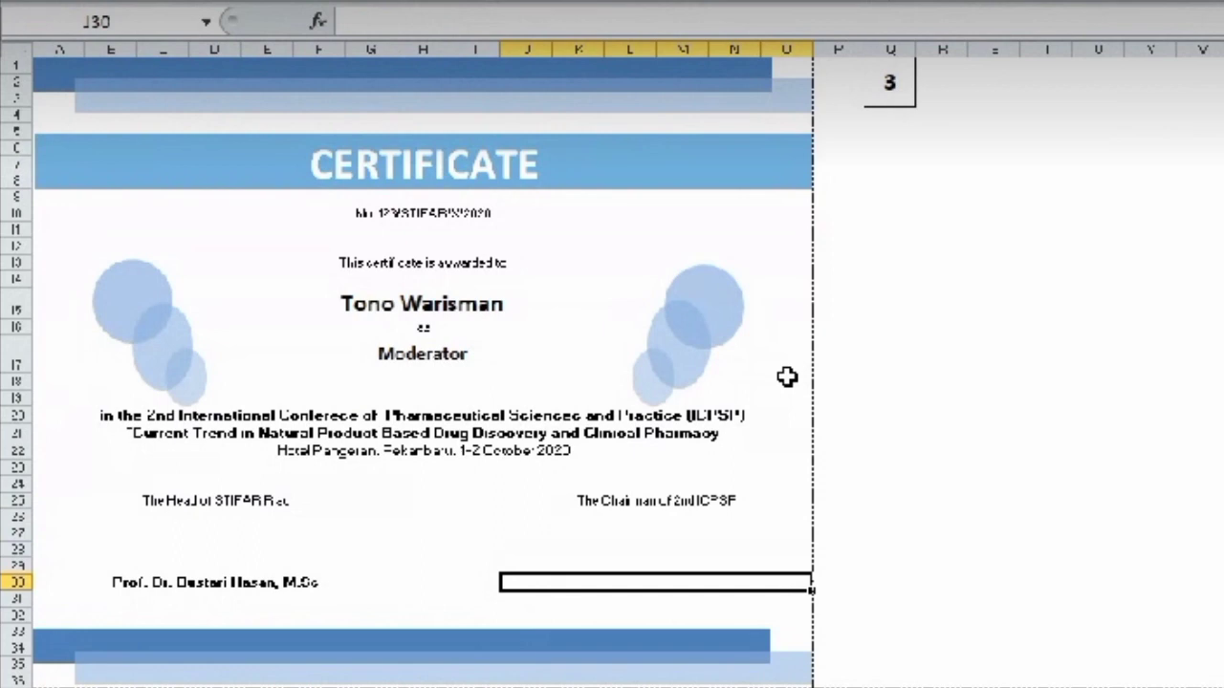
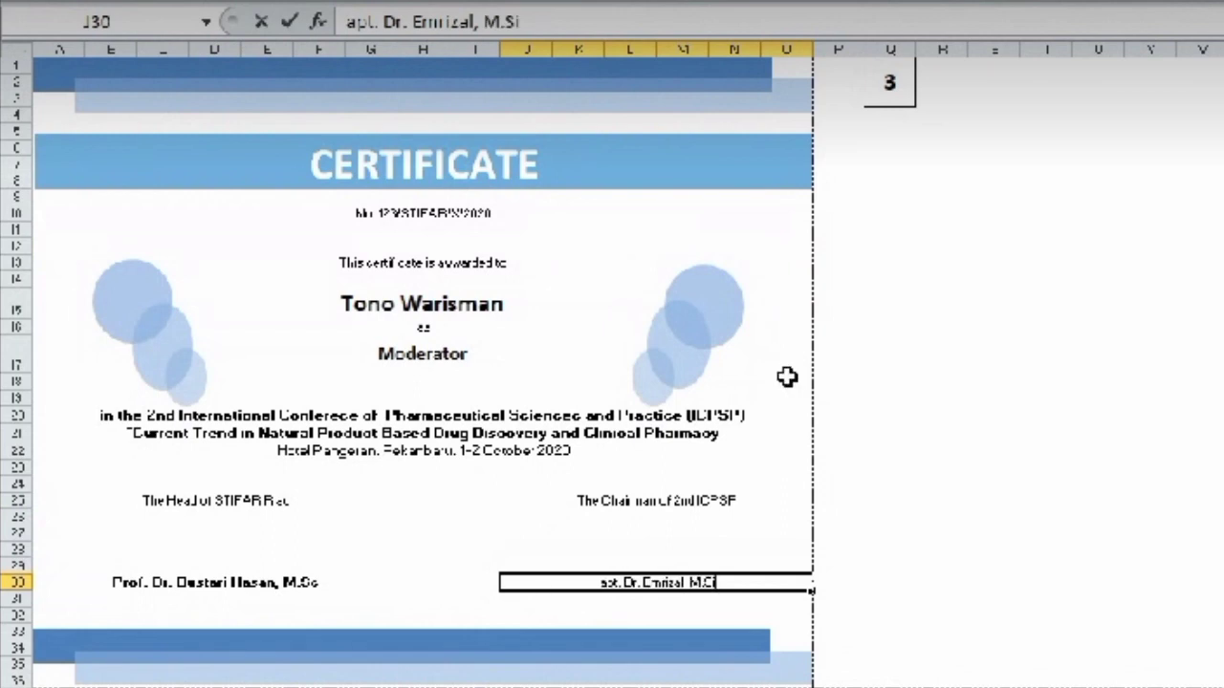
left_click(964, 499)
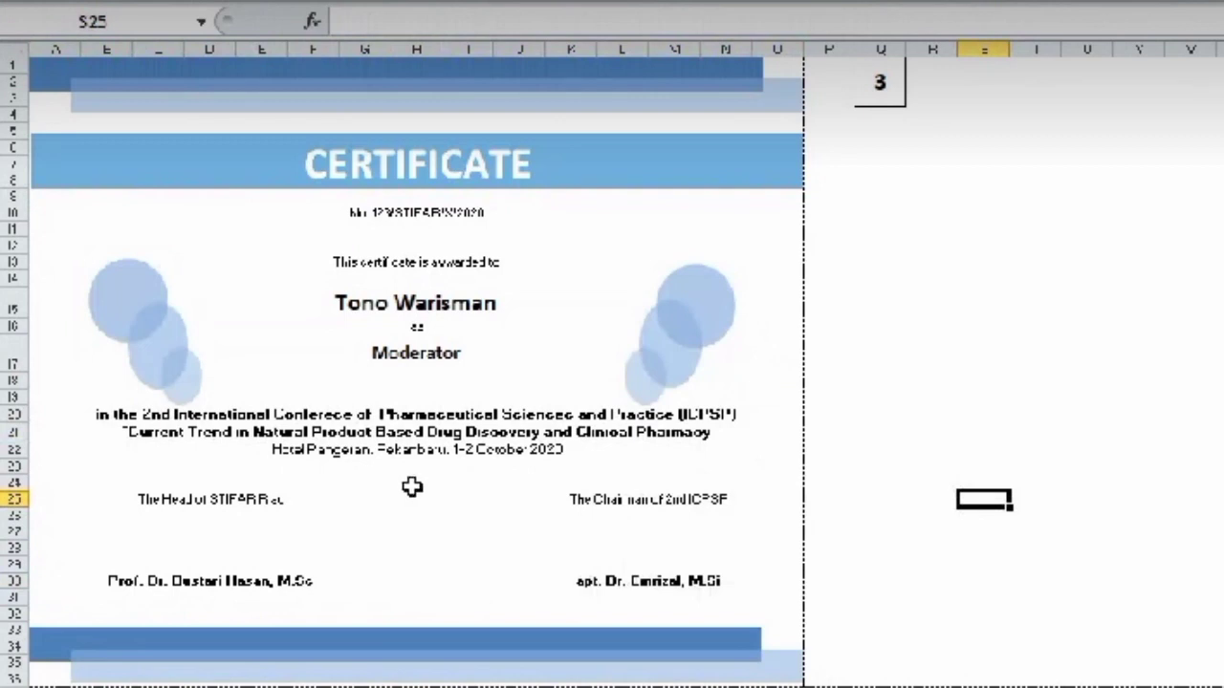
- Type the credit value '5 SKP' into H25, between the Head and Chairman headings
left_click_drag(390, 499, 440, 555)
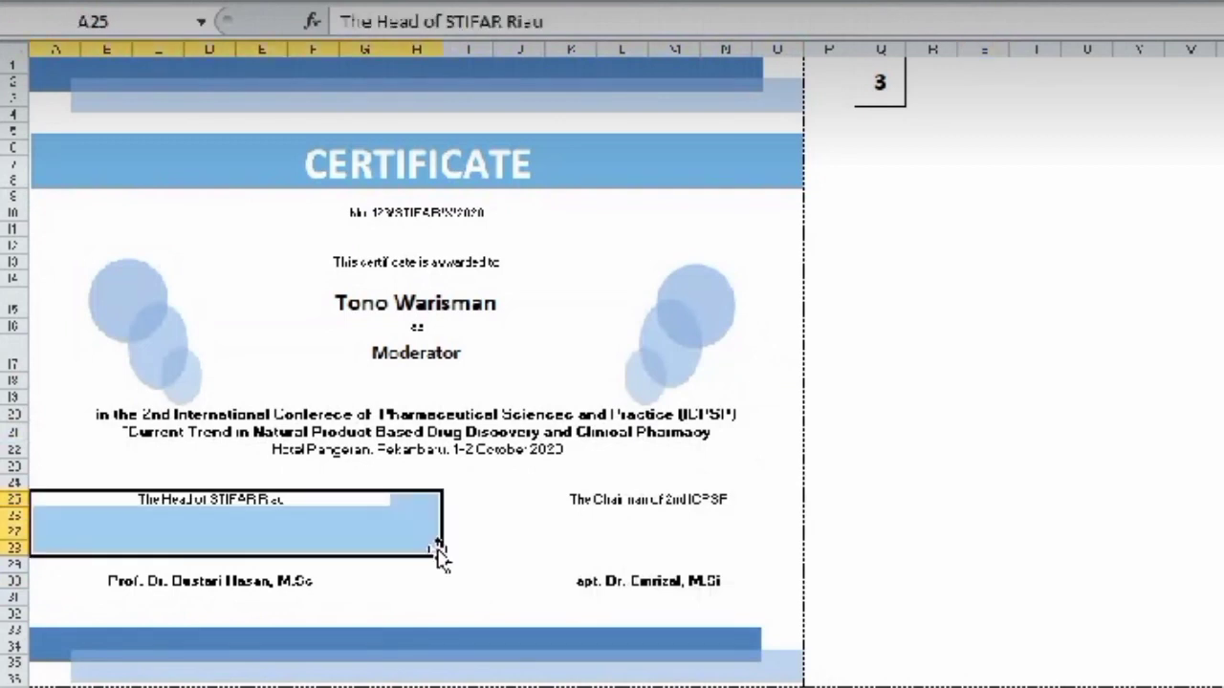
left_click(467, 586)
left_click_drag(411, 494, 450, 579)
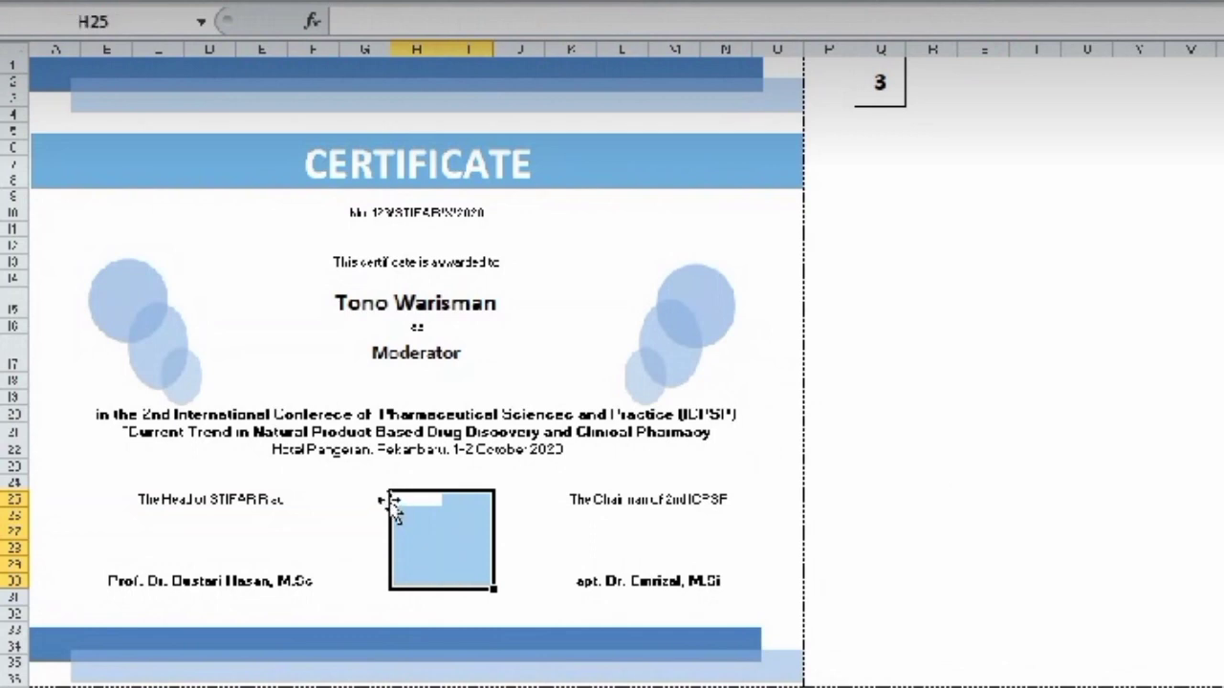
left_click_drag(375, 492, 397, 497)
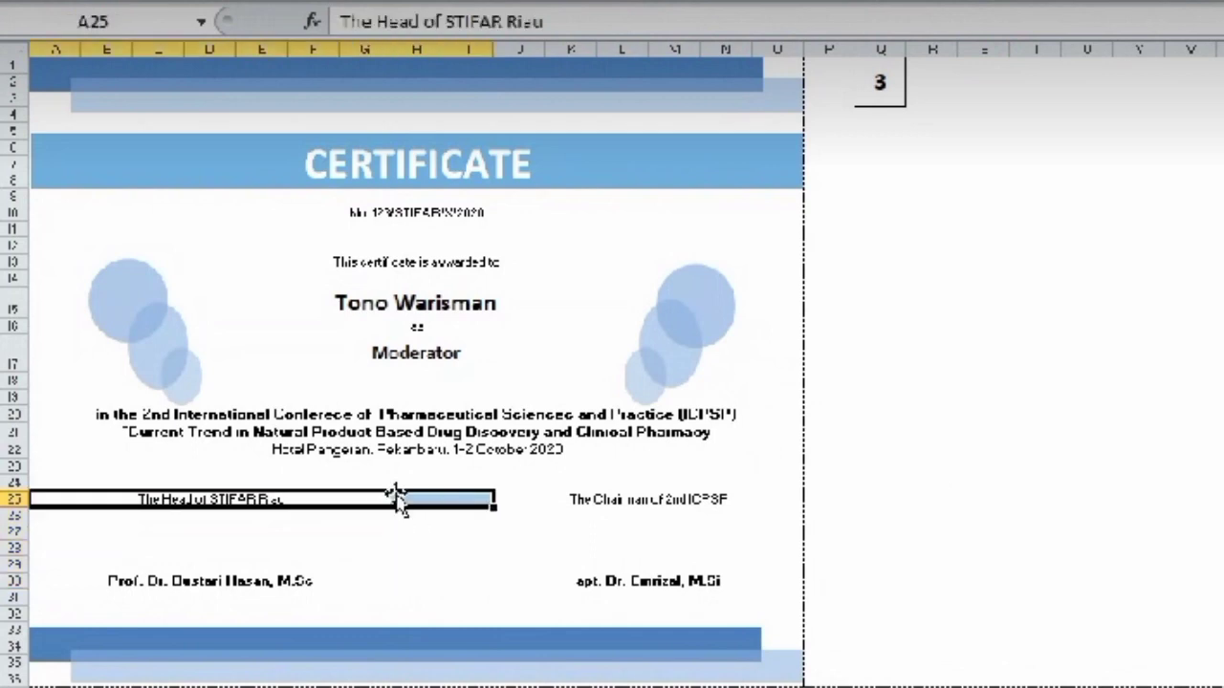
left_click(418, 544)
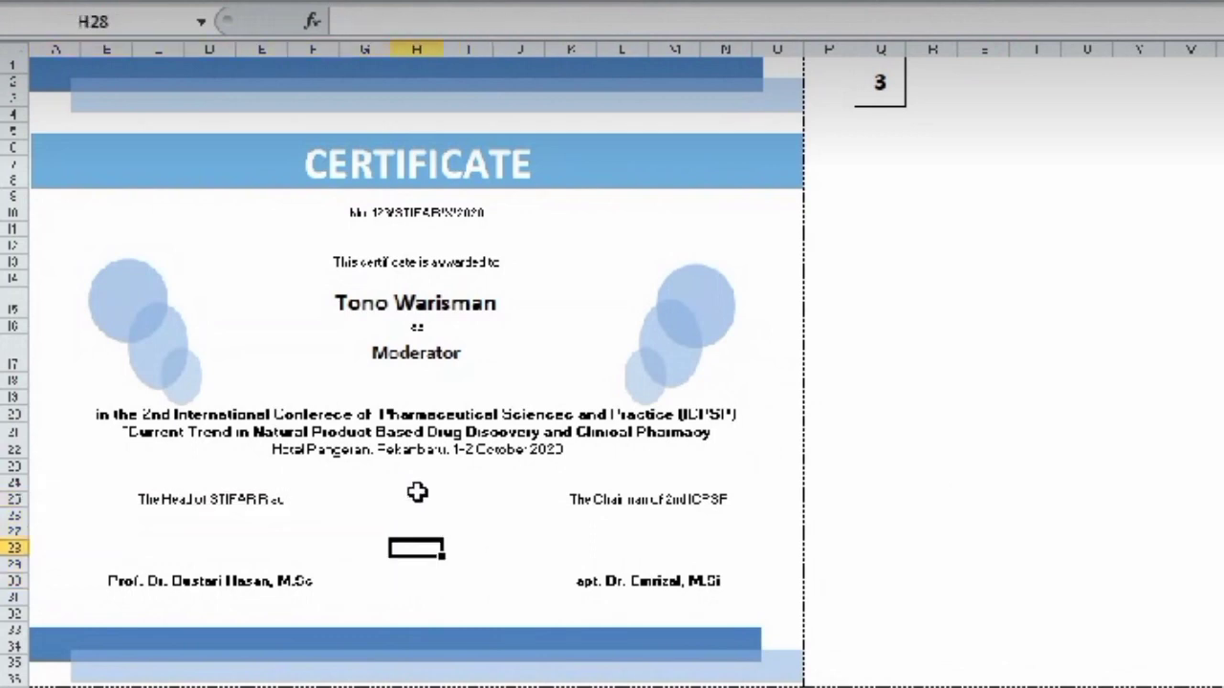
left_click(418, 493)
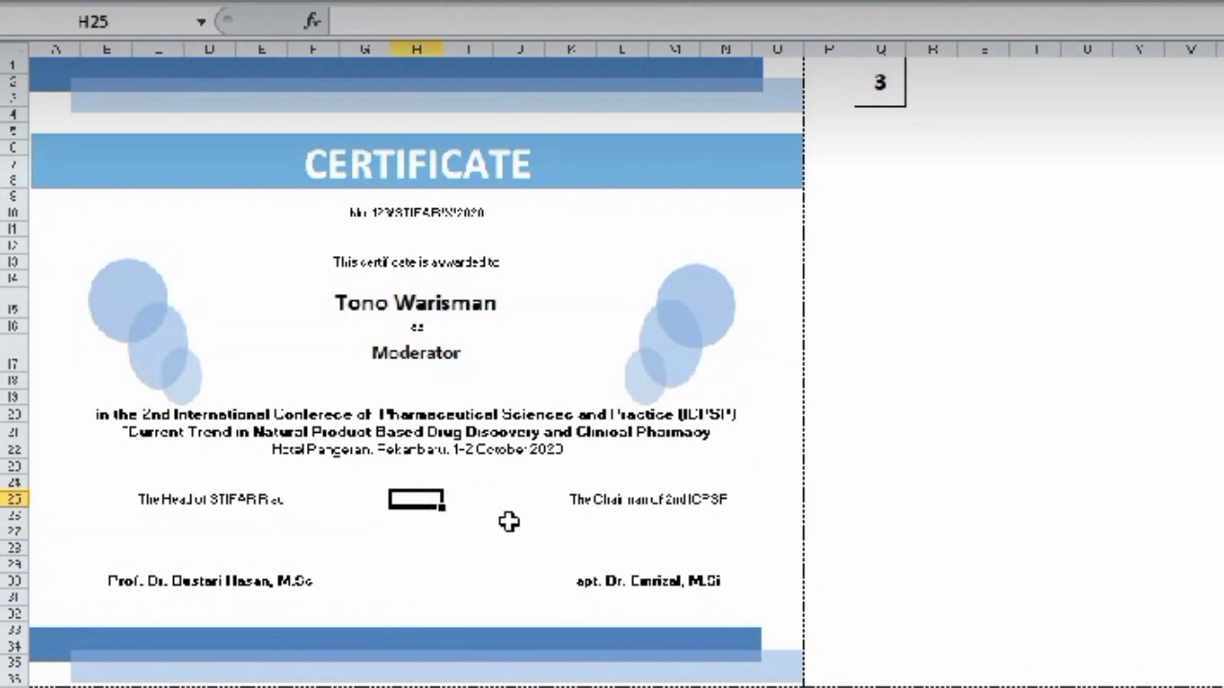
type("5")
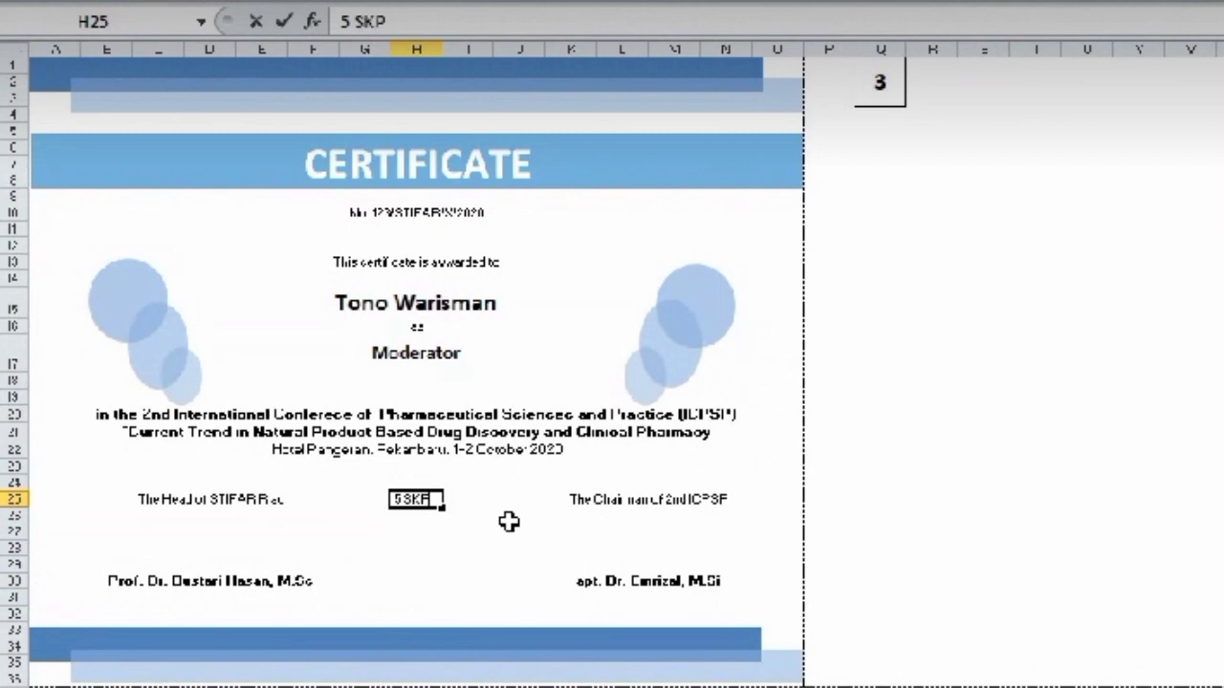
type(" SKP")
key("Return")
key("Up")
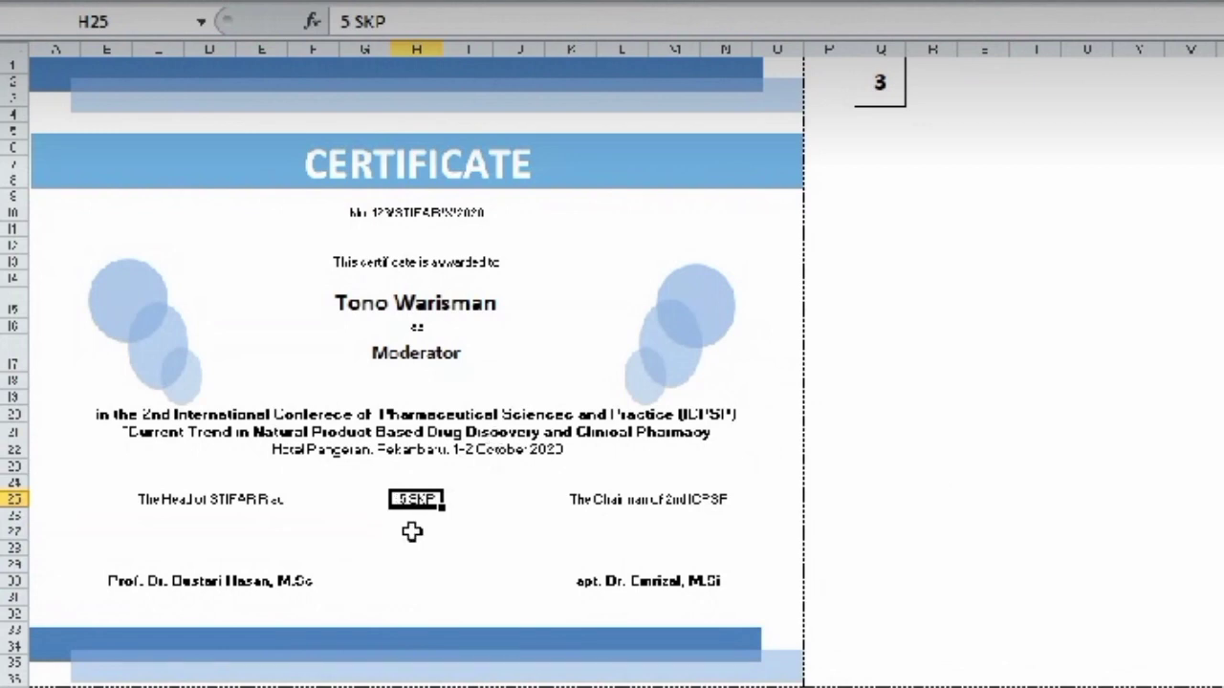
left_click_drag(393, 517, 453, 595)
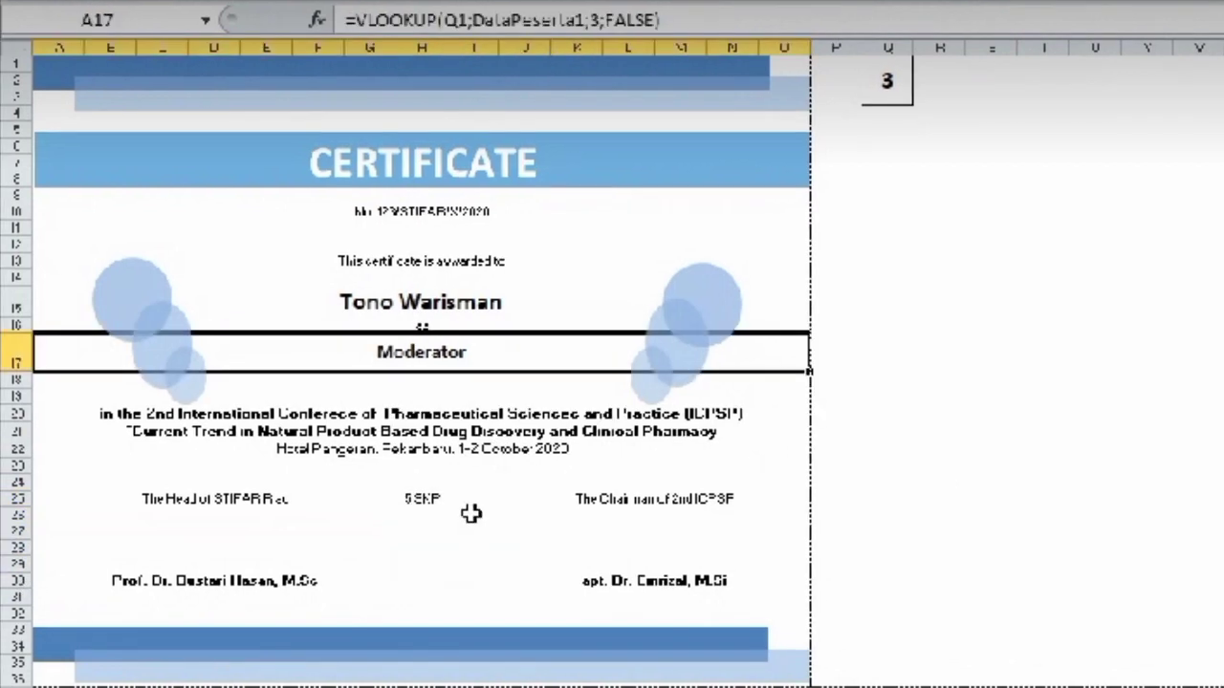
left_click(470, 514)
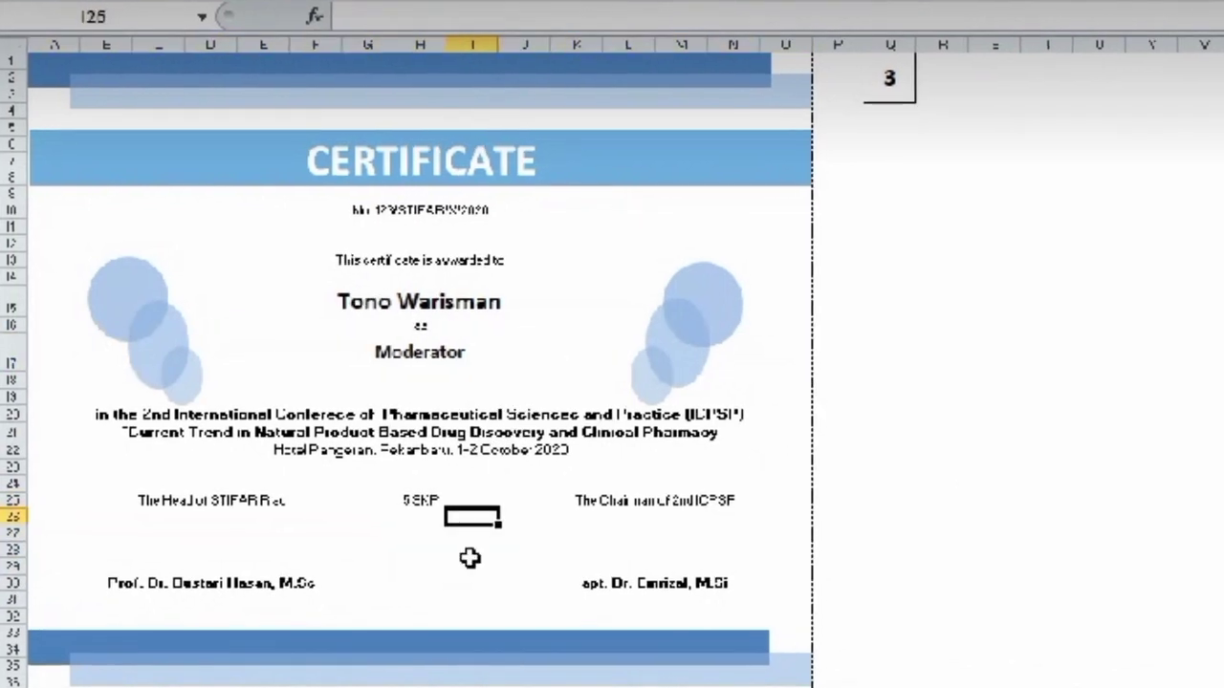
left_click(418, 535)
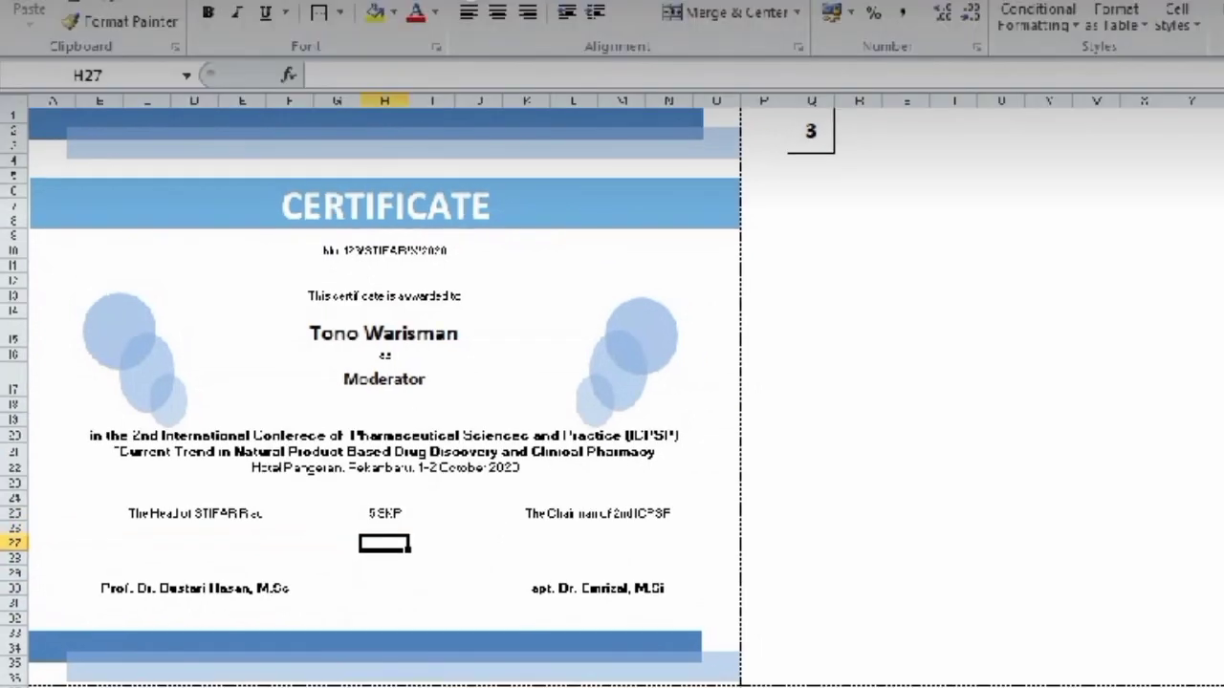
- Open Insert Picture and browse to the Aplikasi Komputer > Bahan Sertifikat folder
left_click(115, 0)
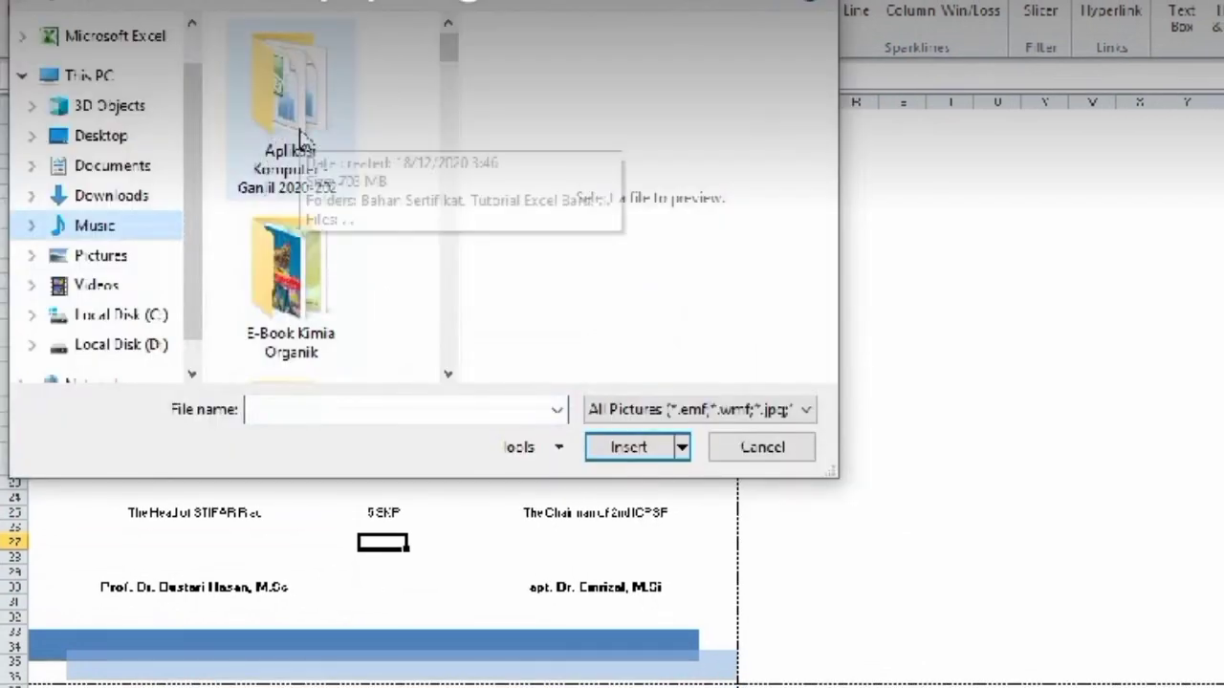
left_click(279, 151)
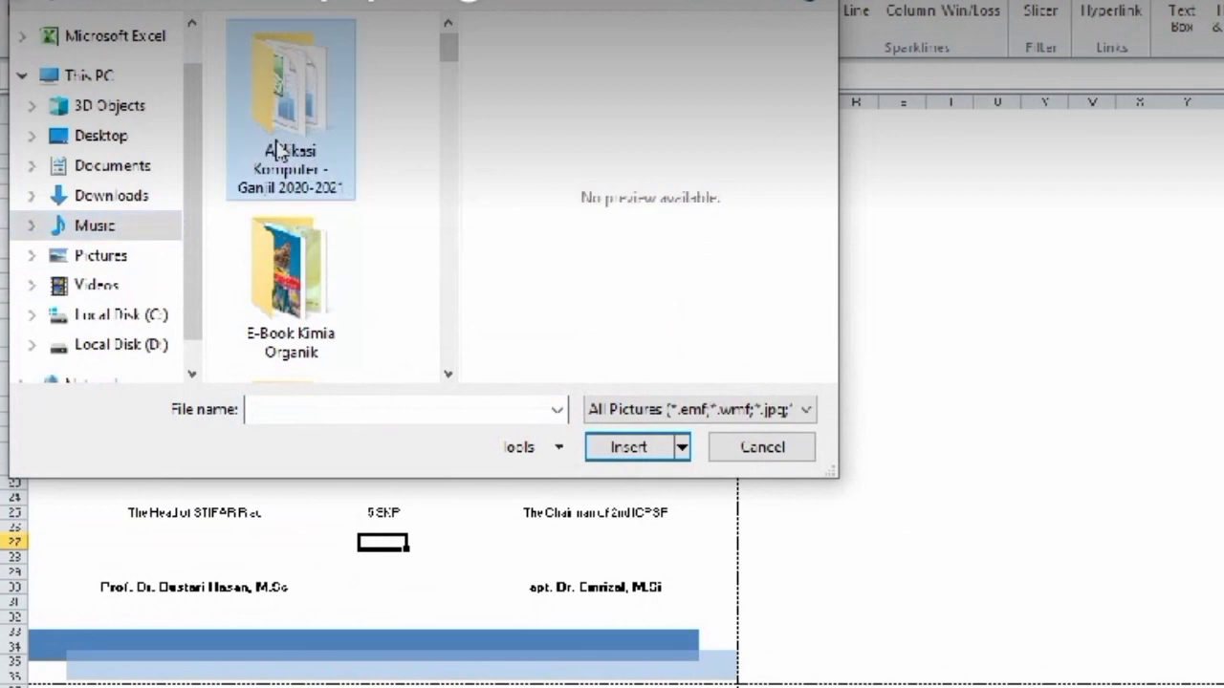
double_click(278, 151)
double_click(265, 60)
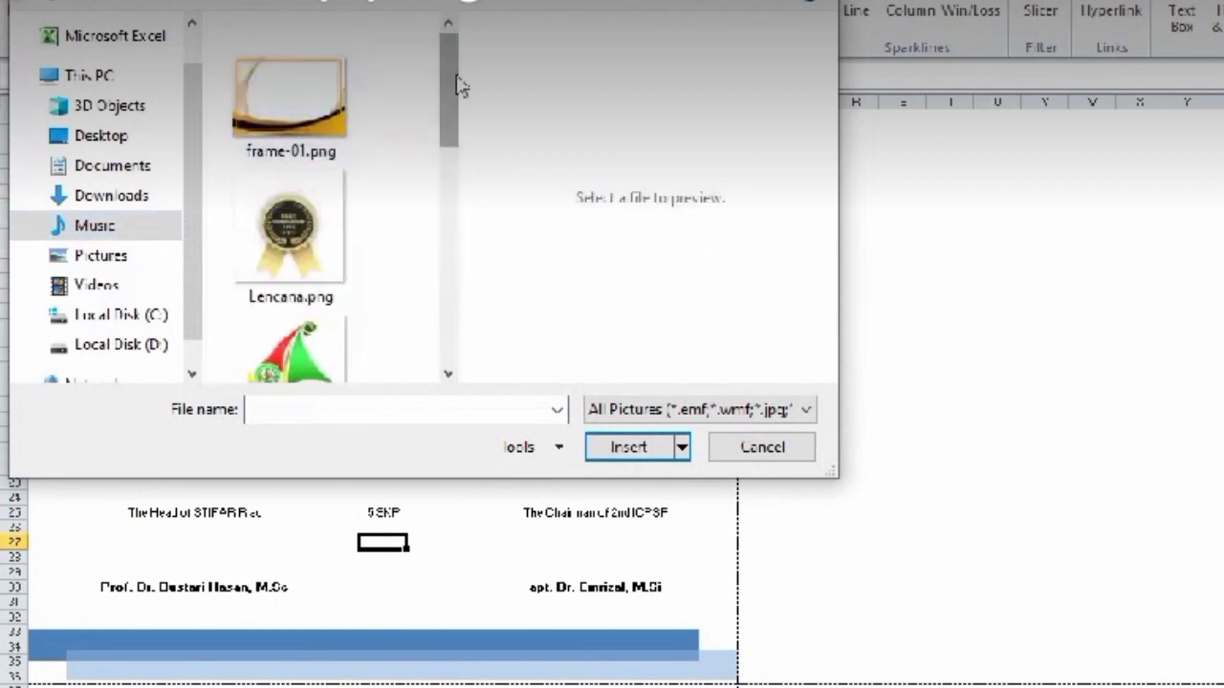
- Insert Logo IAI.png, Logo STIFAR.jpg, Logo 2nd ICPSP.jpg and ttd.png together onto the sheet
left_click_drag(451, 84, 441, 222)
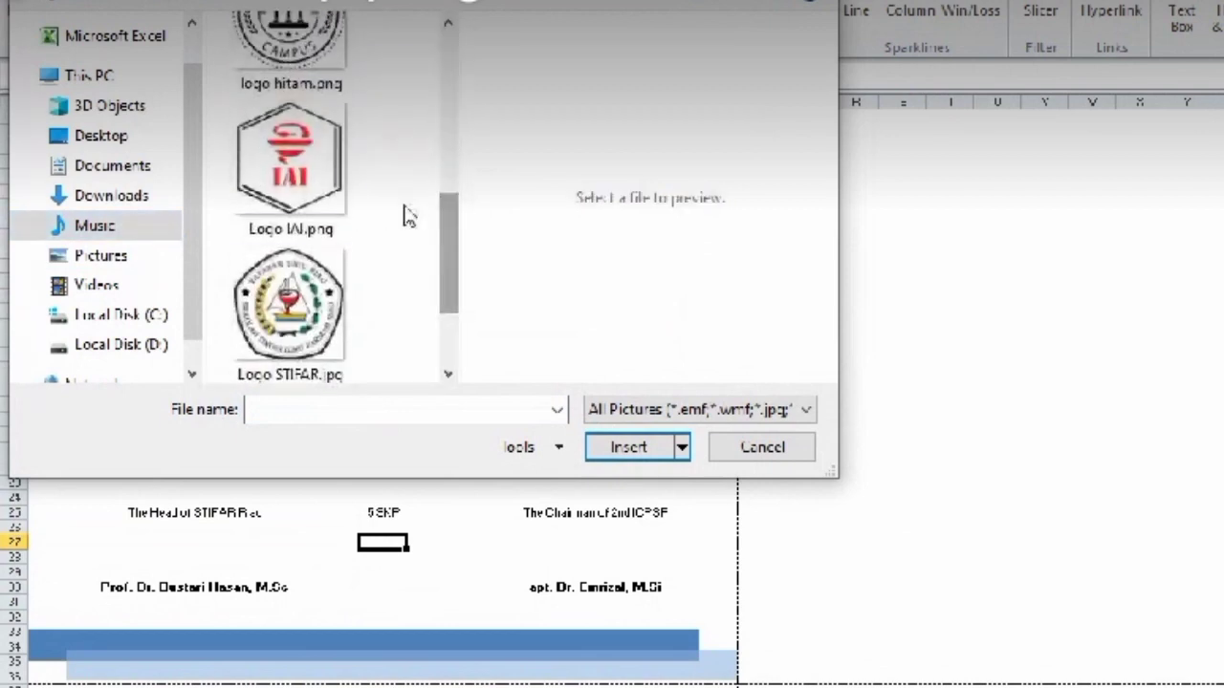
left_click(293, 158)
scroll(453, 268, "down", 2)
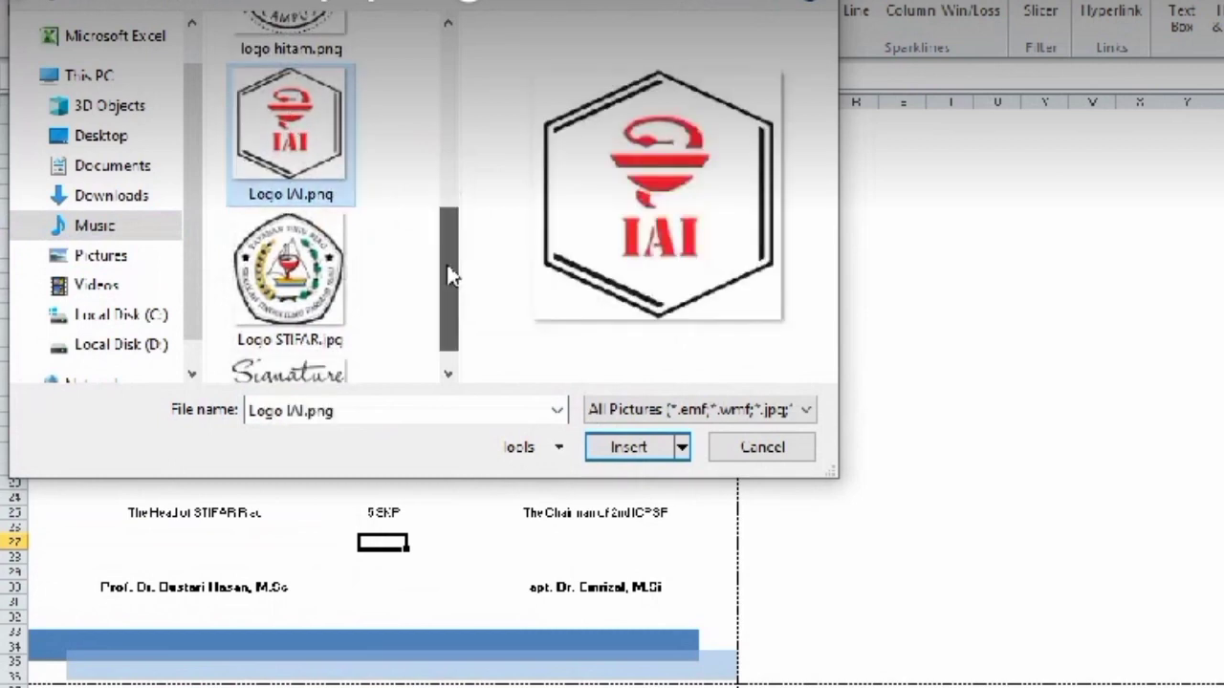
left_click(314, 264, "ctrl")
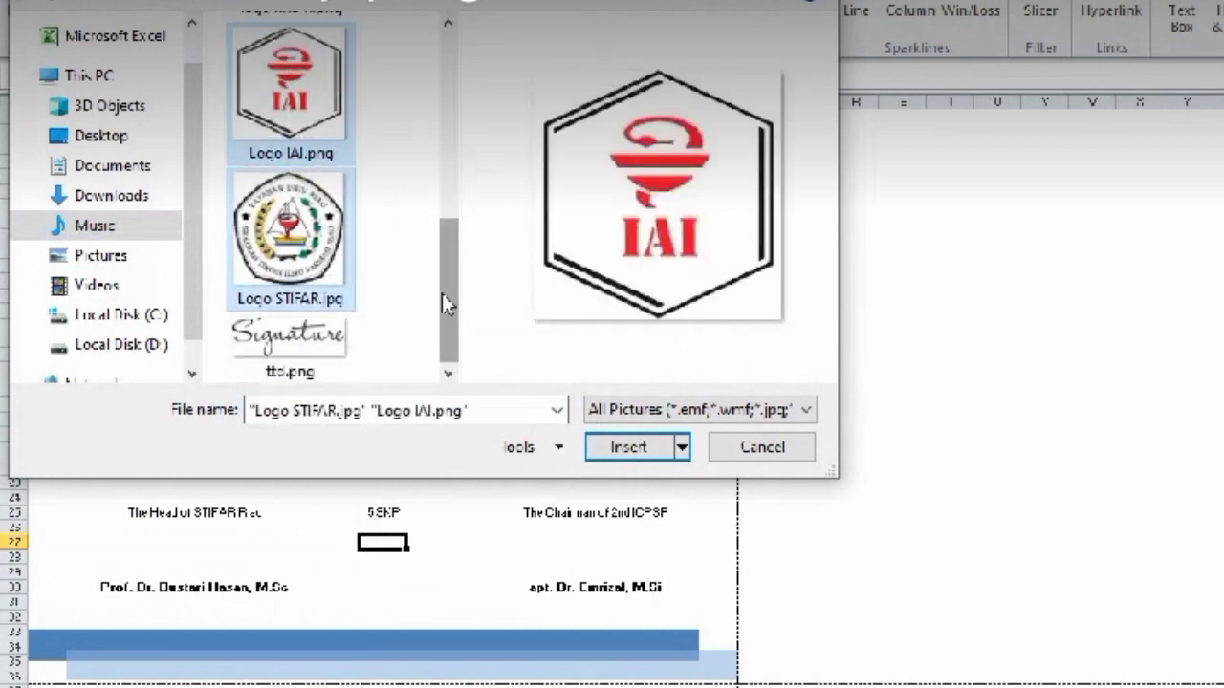
scroll(438, 330, "up", 5)
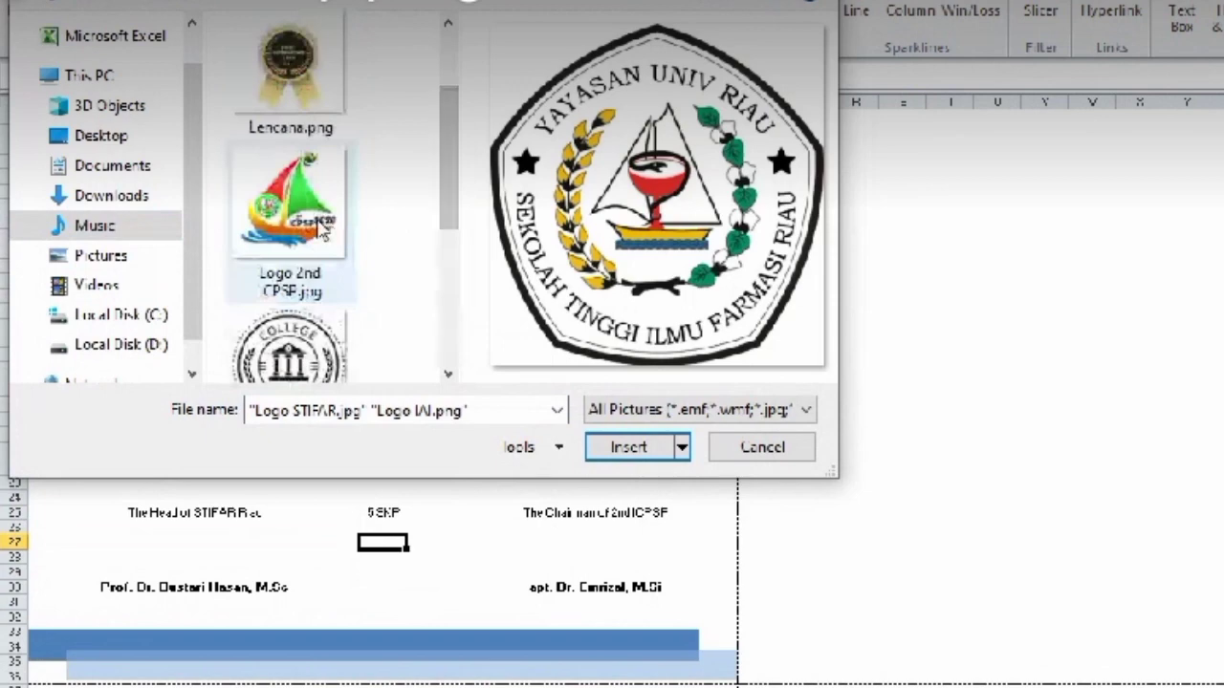
left_click(324, 230, "ctrl")
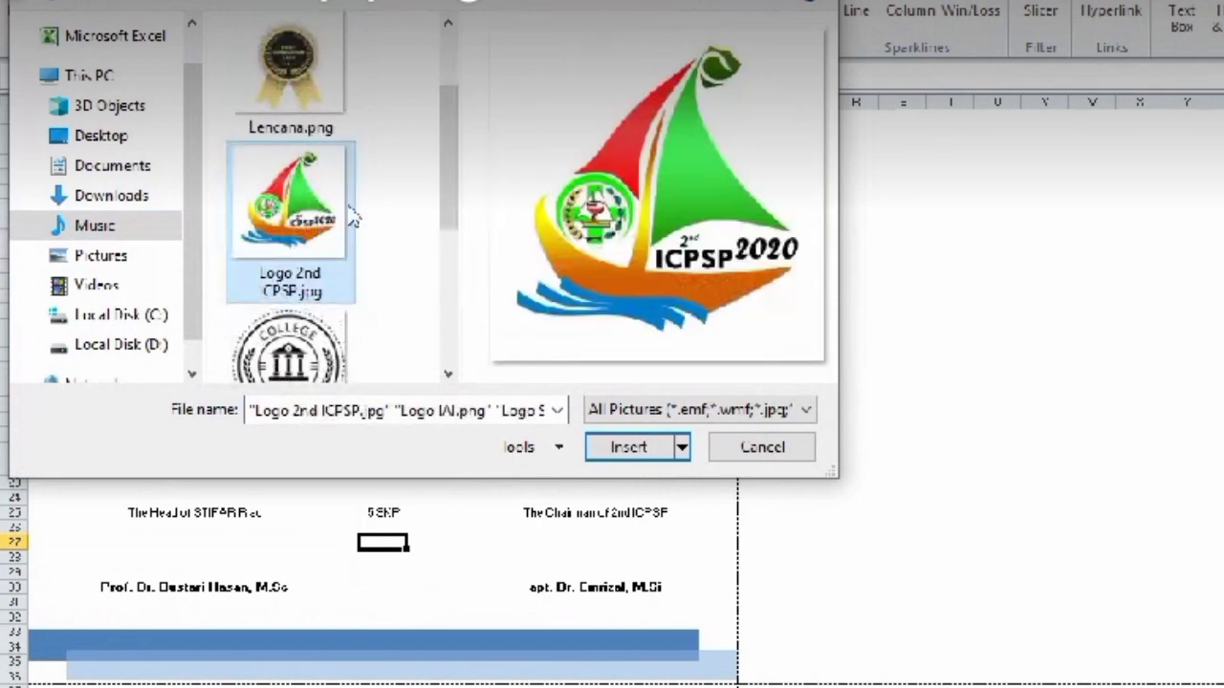
left_click_drag(453, 195, 449, 349)
left_click(320, 354, "ctrl")
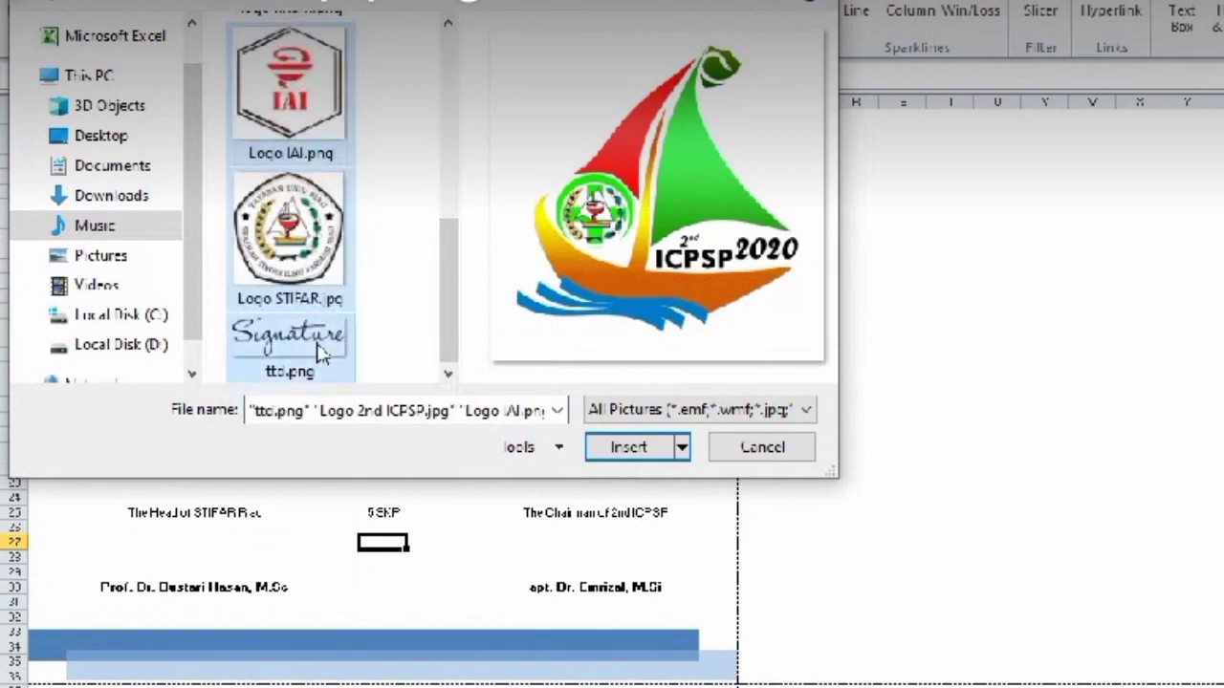
left_click(629, 449)
left_click(670, 418)
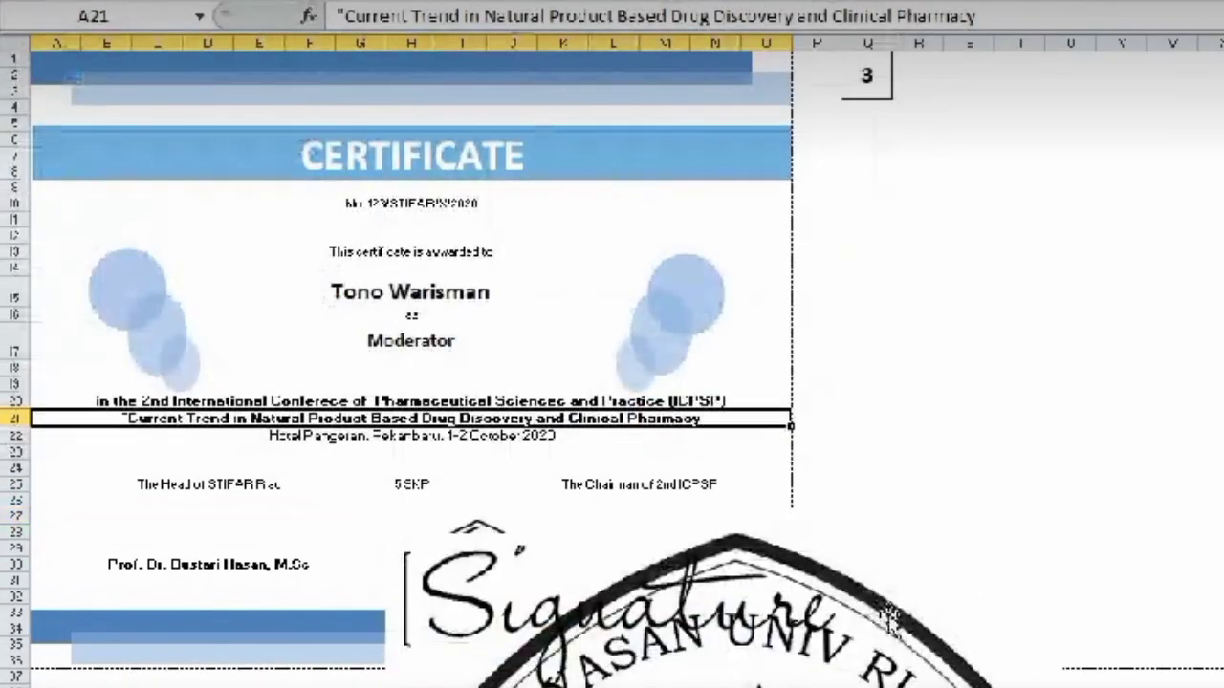
- Shrink the STIFAR logo and place it at the left end of the CERTIFICATE banner
left_click(889, 617)
mouse_move(889, 617)
left_mouse_down()
mouse_move(1000, 423)
mouse_move(1147, 273)
mouse_move(1212, 232)
left_mouse_up()
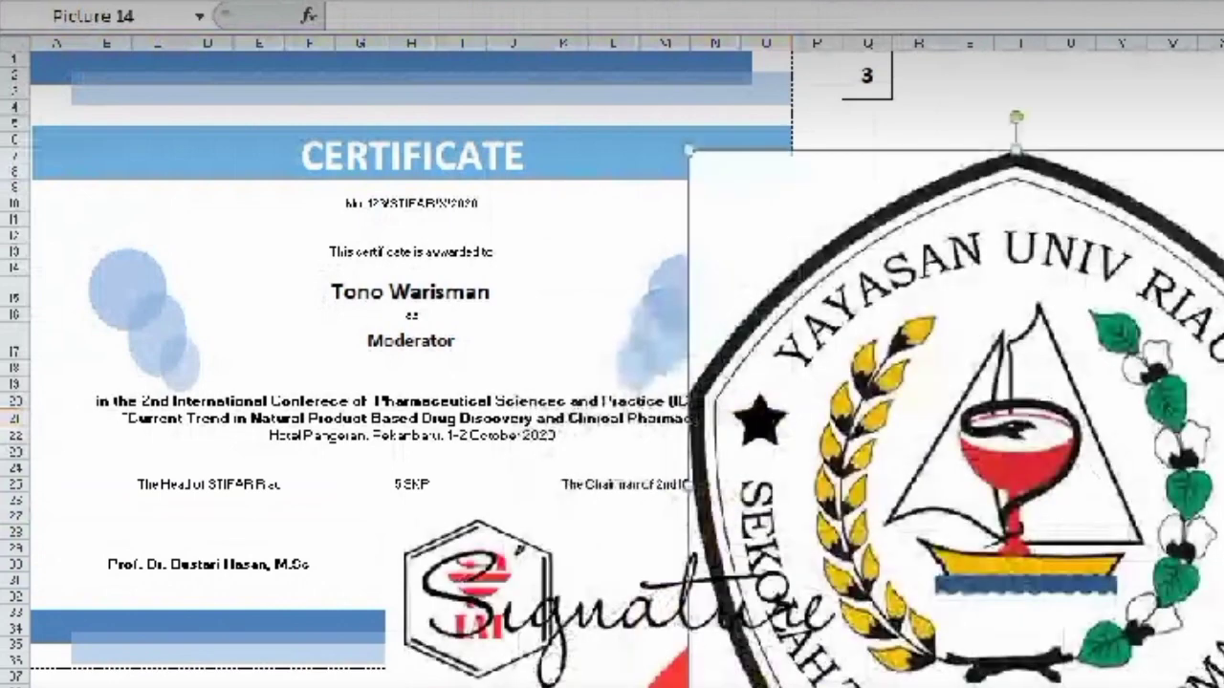
left_click_drag(1223, 150, 997, 507)
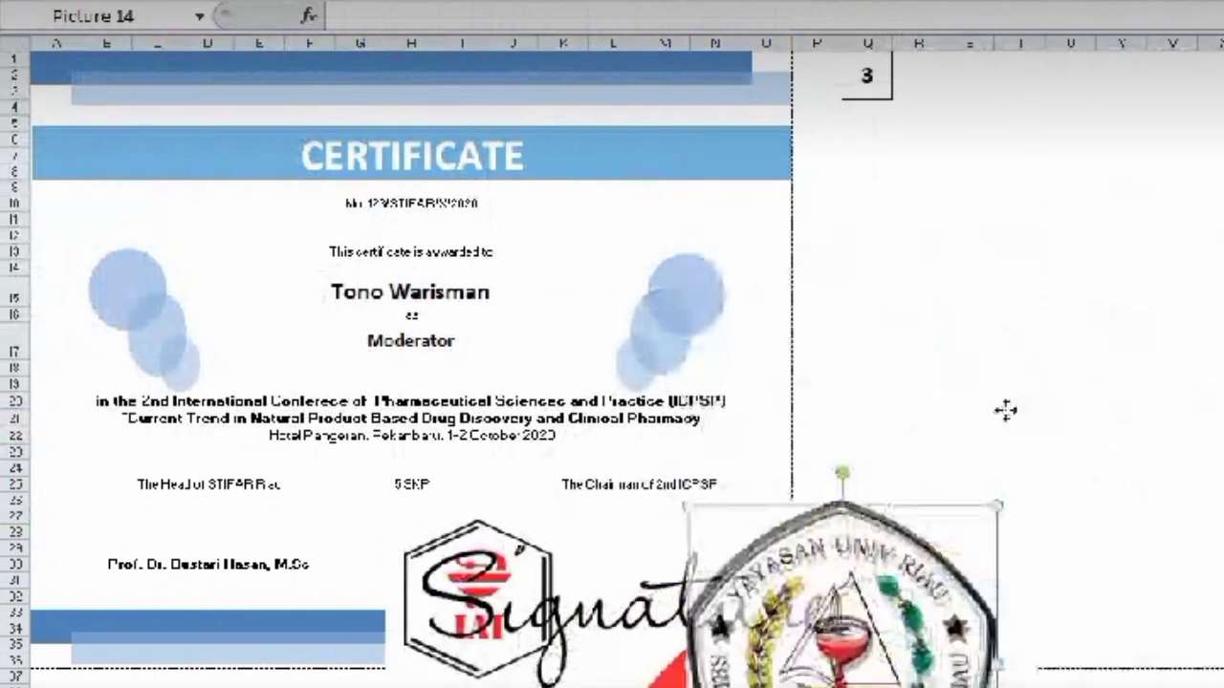
left_click_drag(955, 586, 1085, 194)
left_click_drag(1124, 113, 956, 356)
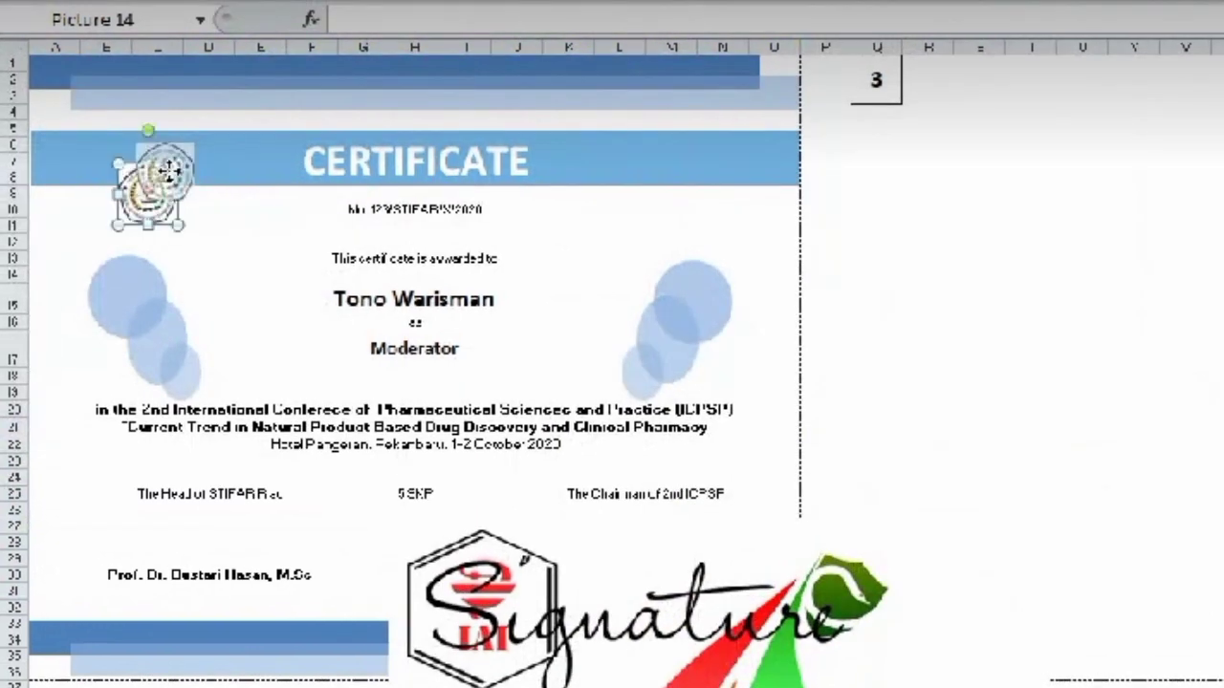
mouse_move(144, 165)
left_mouse_down()
mouse_move(131, 153)
mouse_move(172, 200)
mouse_move(128, 163)
left_mouse_up()
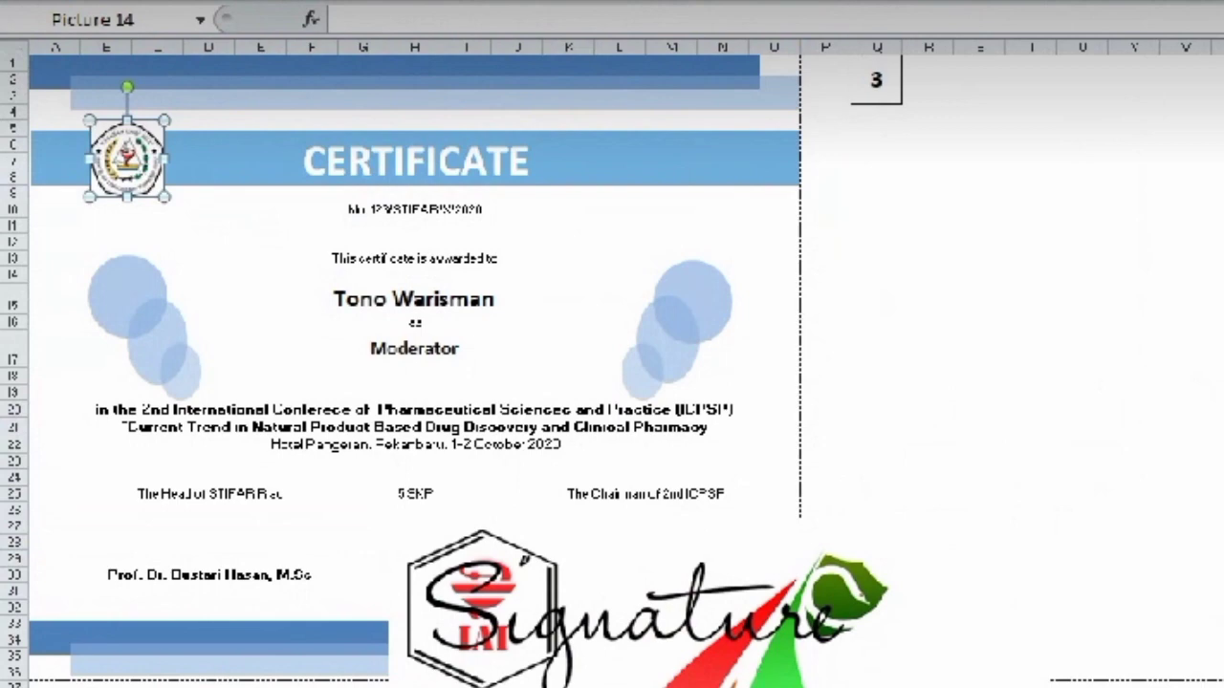
- Shrink the 2nd ICPSP logo and fit it into the banner's right end
left_click(669, 602)
mouse_move(841, 559)
left_mouse_down()
mouse_move(1222, 127)
mouse_move(1211, 281)
mouse_move(969, 555)
mouse_move(842, 677)
mouse_move(727, 106)
left_mouse_up()
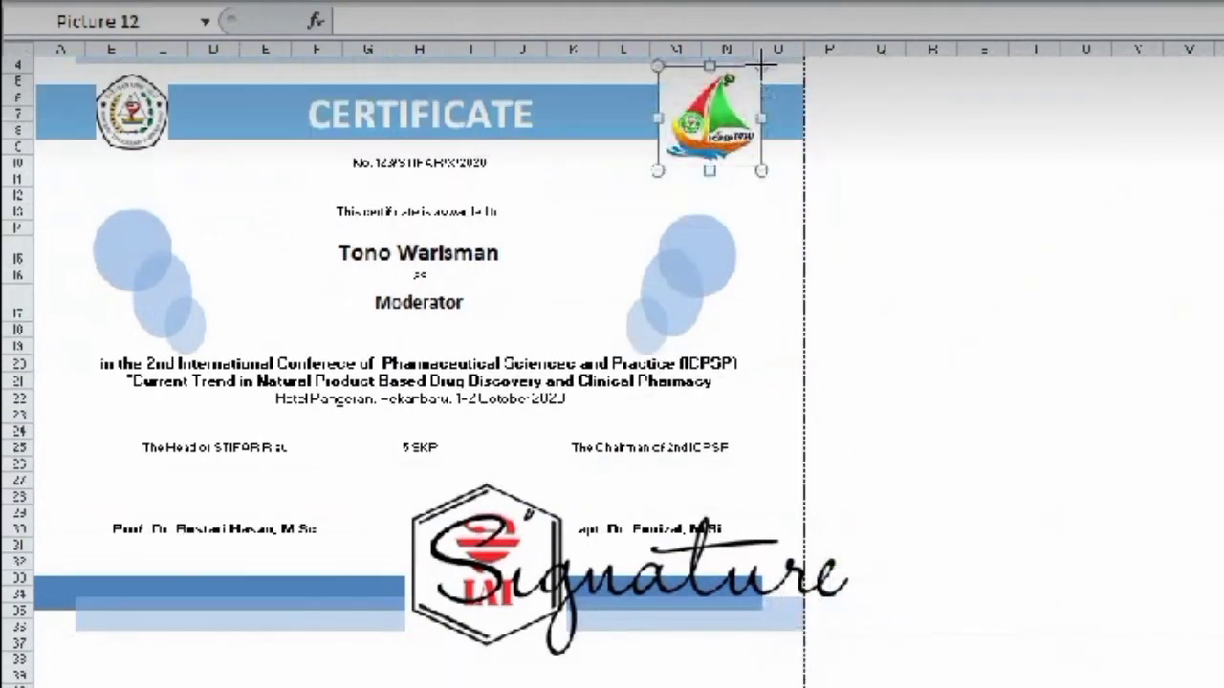
left_click_drag(762, 64, 738, 93)
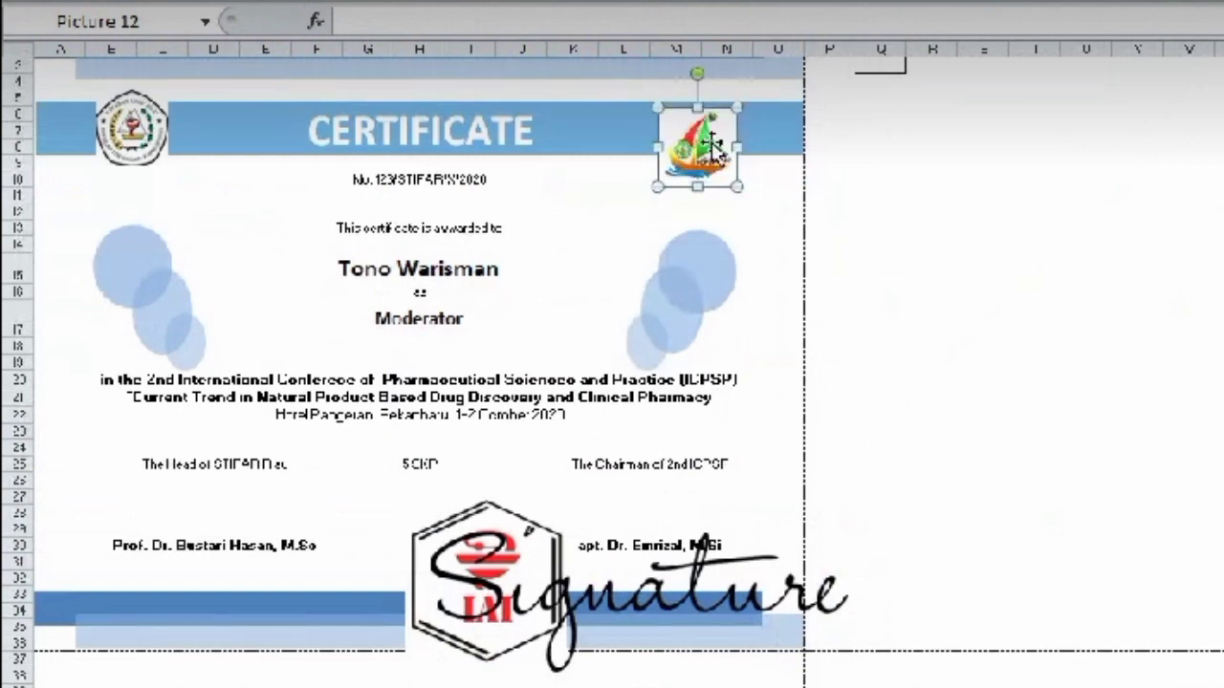
left_click_drag(710, 143, 725, 100)
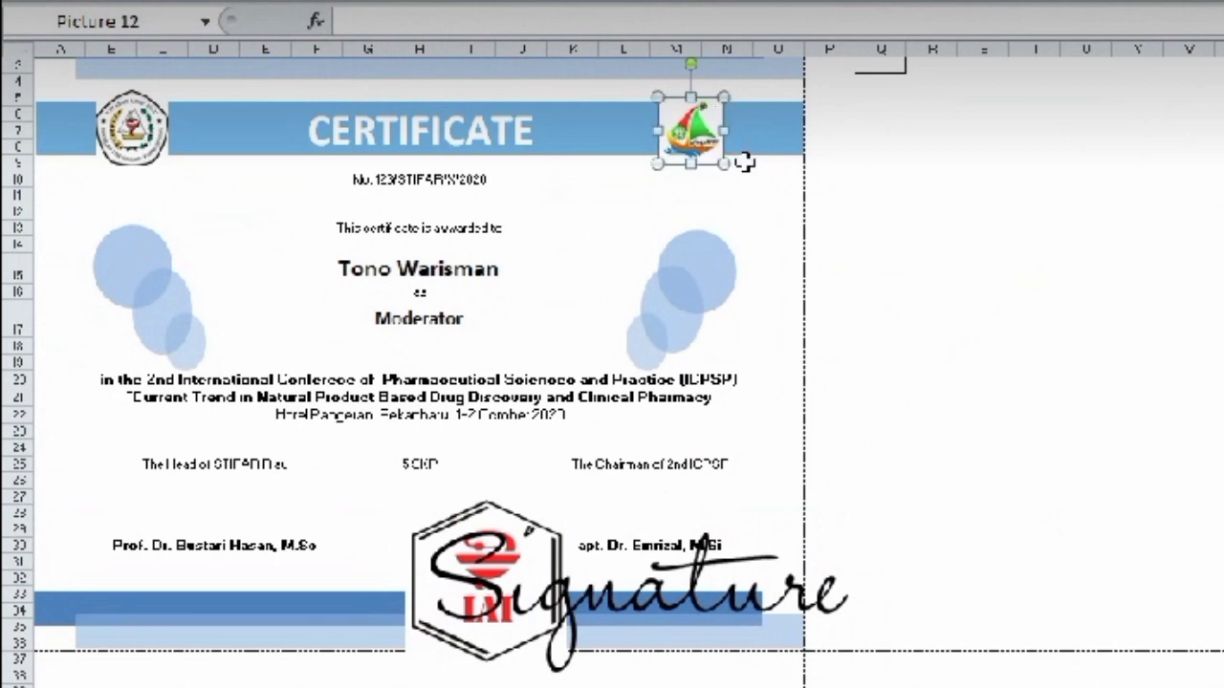
key("Right")
key("Right")
key("Right")
key("Right")
key("Right")
key("Right")
key("Right")
key("Right")
key("Right")
key("Right")
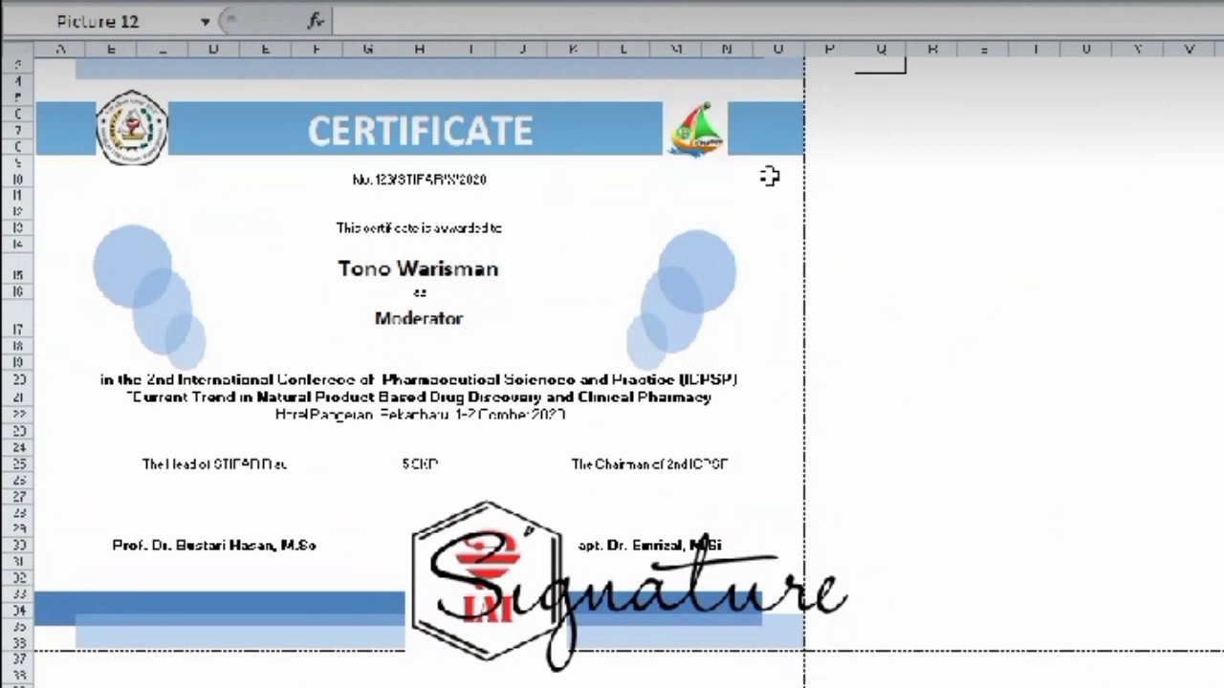
key("Right")
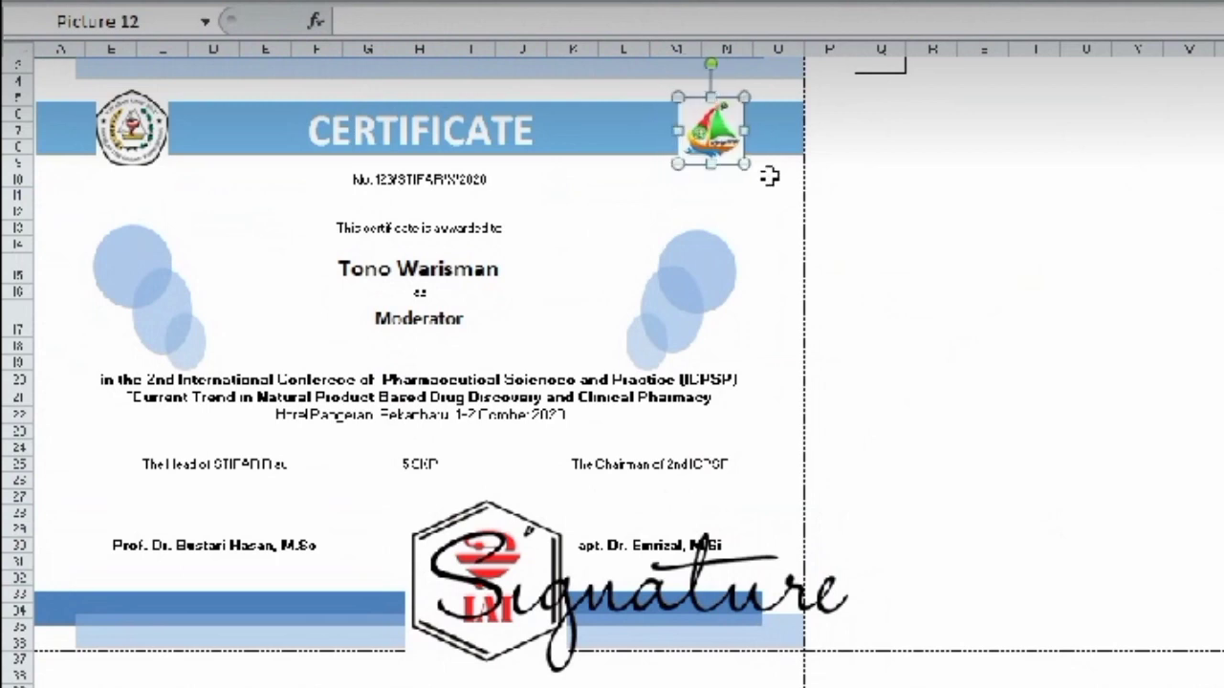
left_click(760, 210)
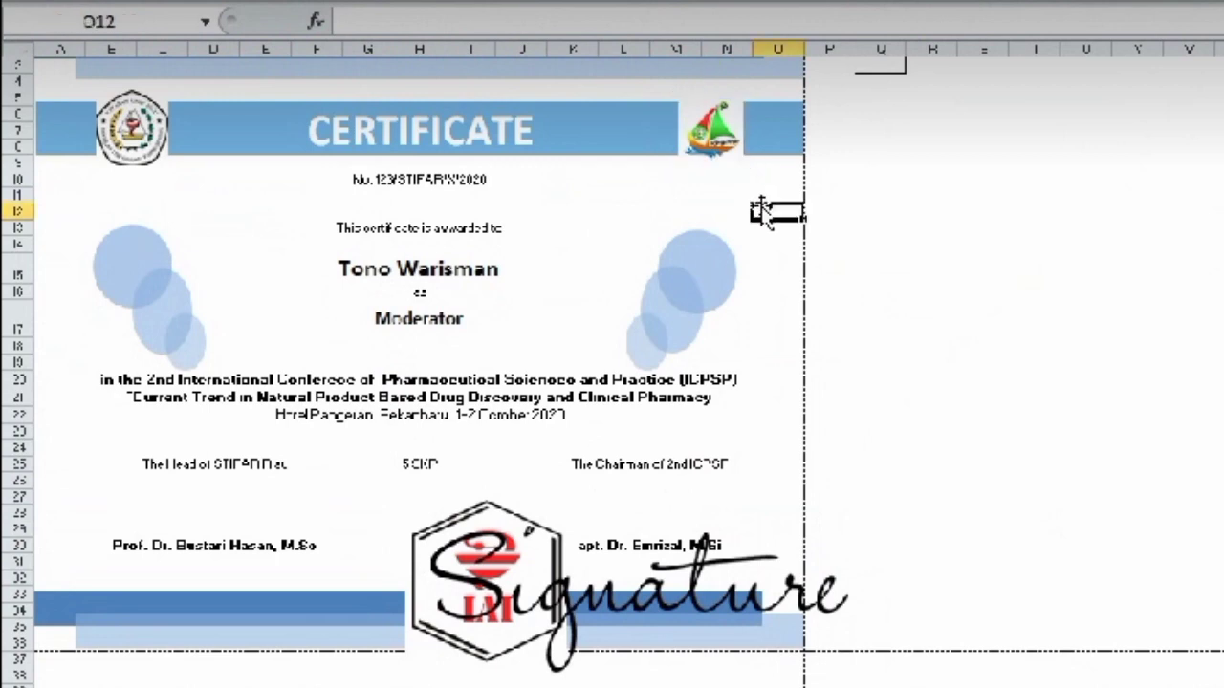
- Move the IAI emblem under 5 SKP and place signature copies above both signatories' names
left_click_drag(557, 515, 433, 514)
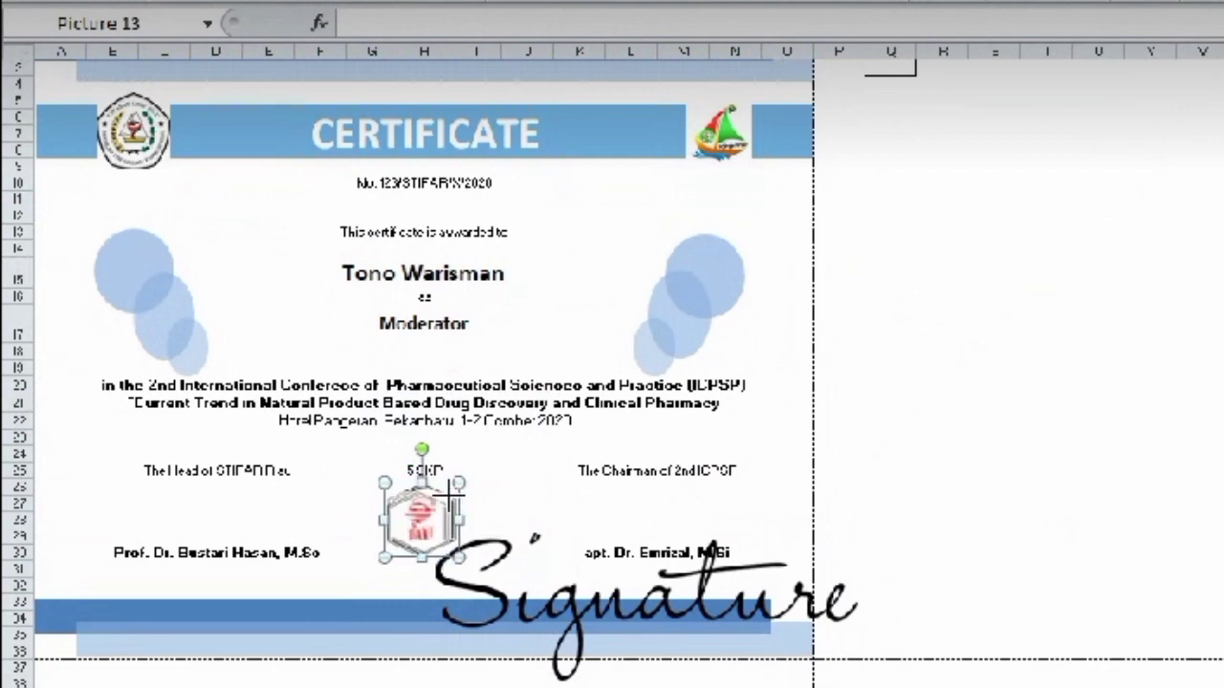
left_click(851, 571)
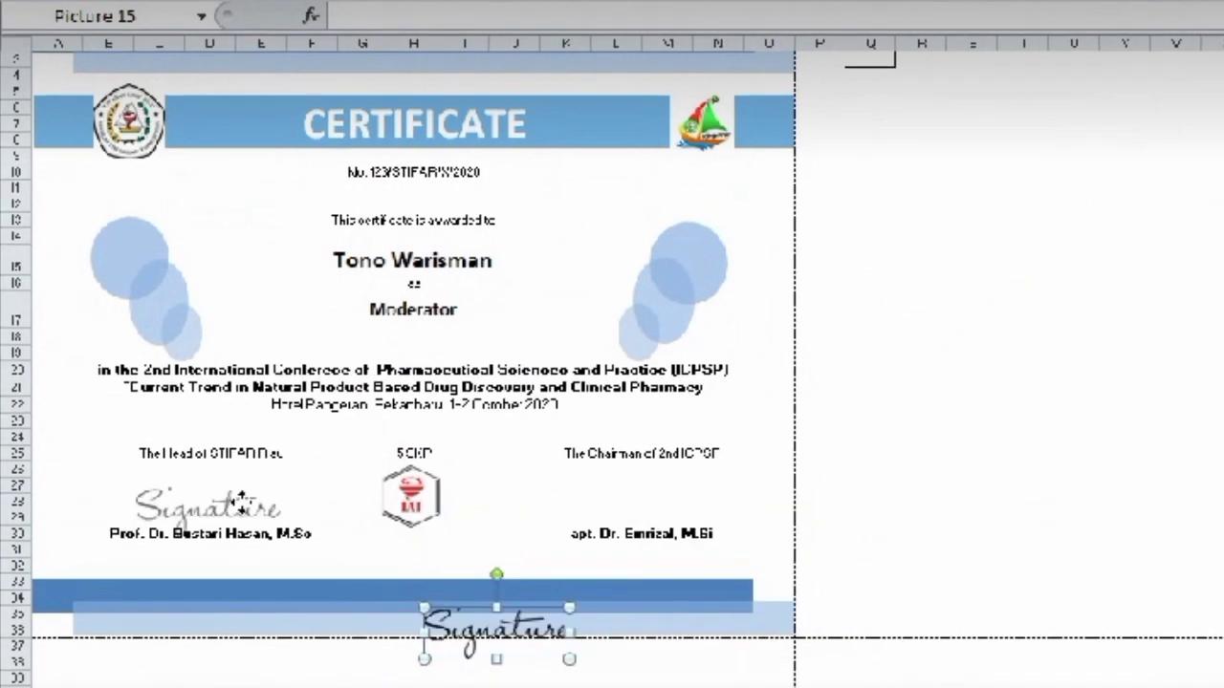
left_click_drag(242, 499, 656, 484)
key("ctrl+d")
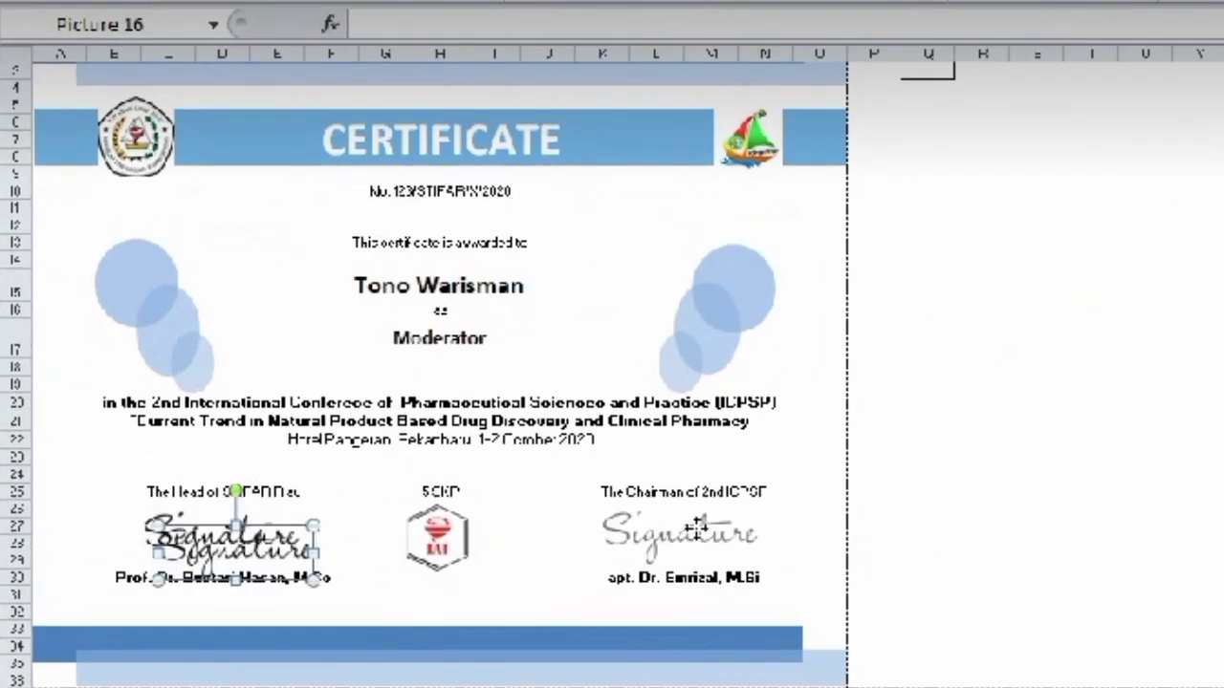
mouse_move(696, 524)
left_mouse_down()
mouse_move(645, 545)
mouse_move(701, 527)
left_mouse_up()
left_click(815, 475)
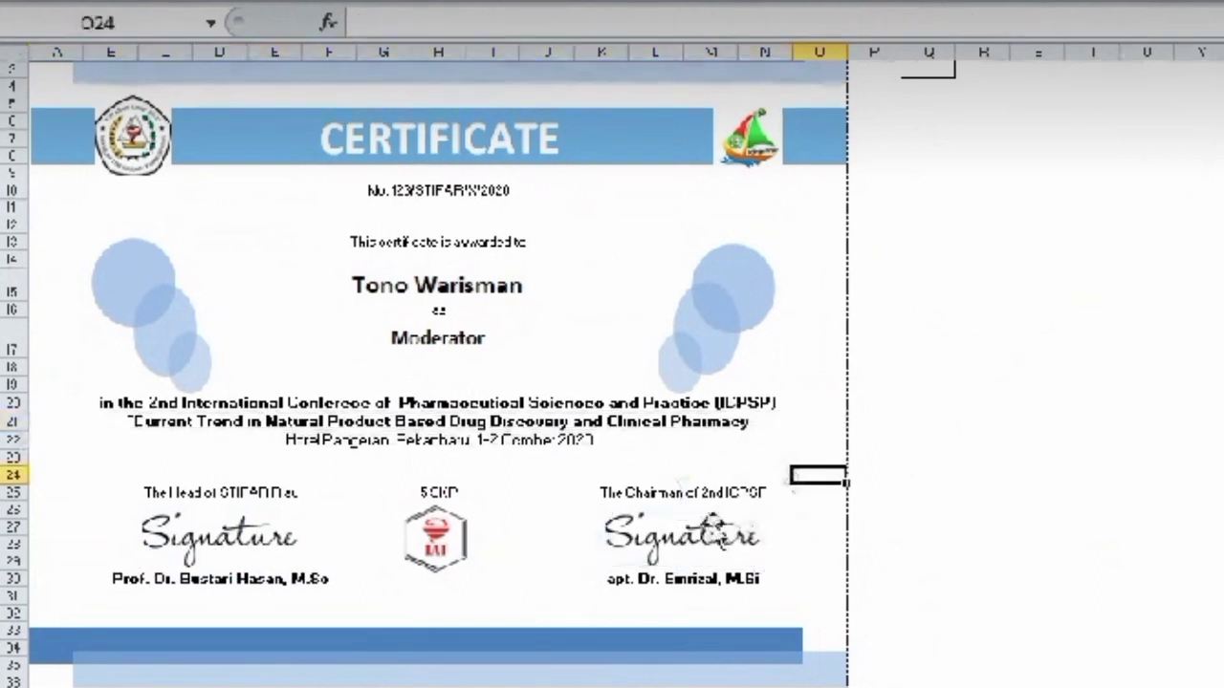
- Recolour both signature images with the blue colour variation
left_click(707, 532)
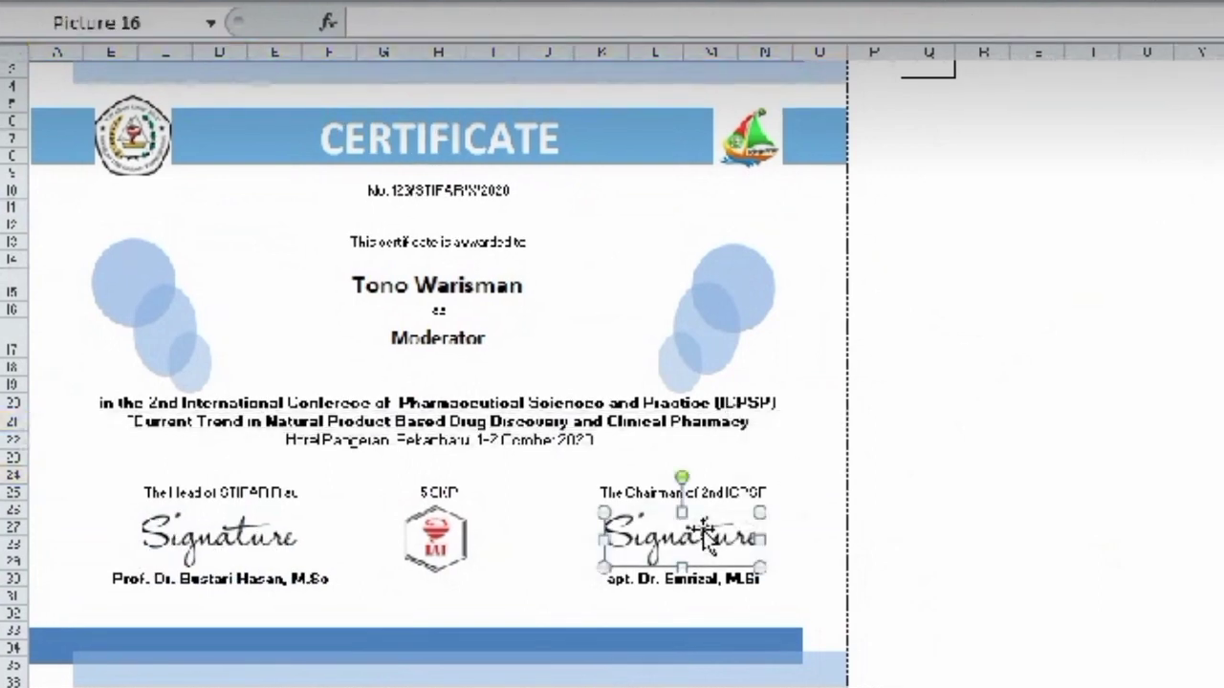
left_click(275, 549, "ctrl")
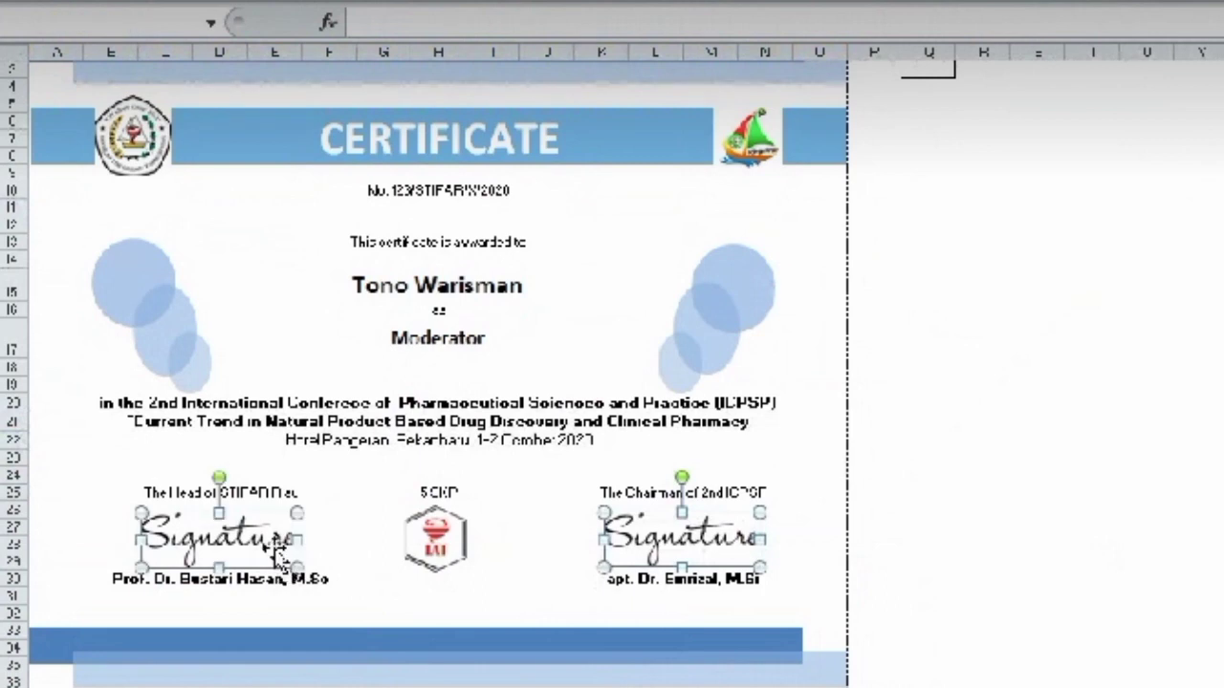
left_click(220, 3)
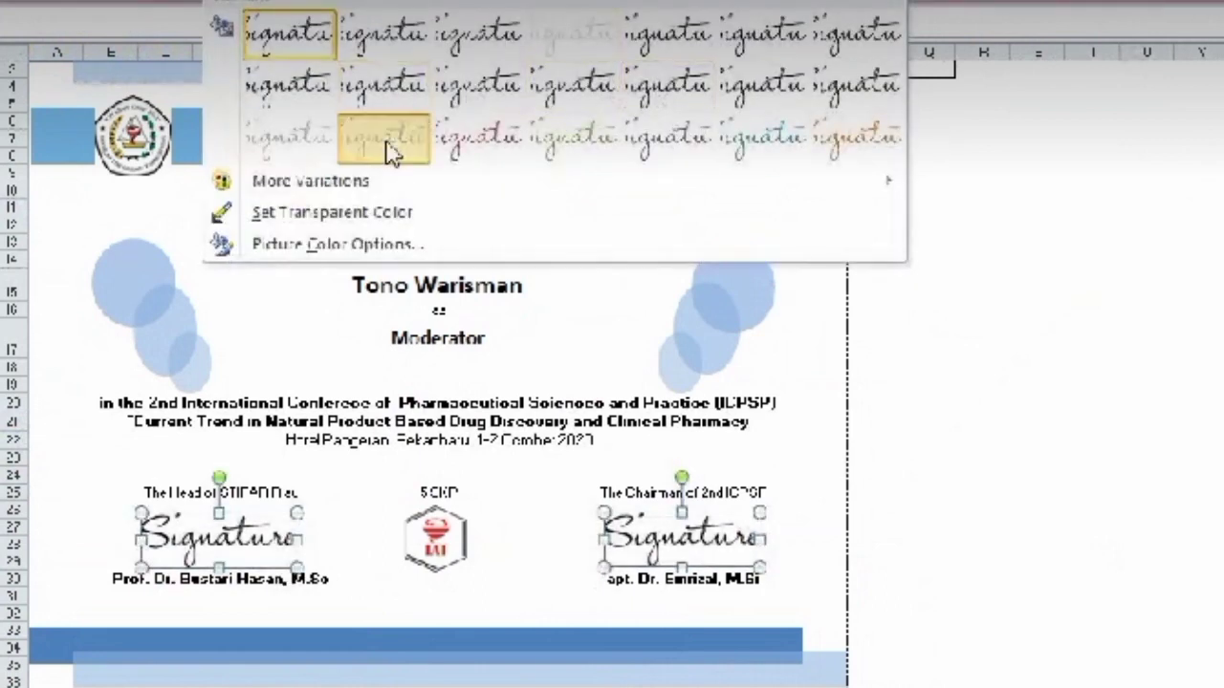
left_click(388, 140)
left_click(347, 338)
left_click(811, 475)
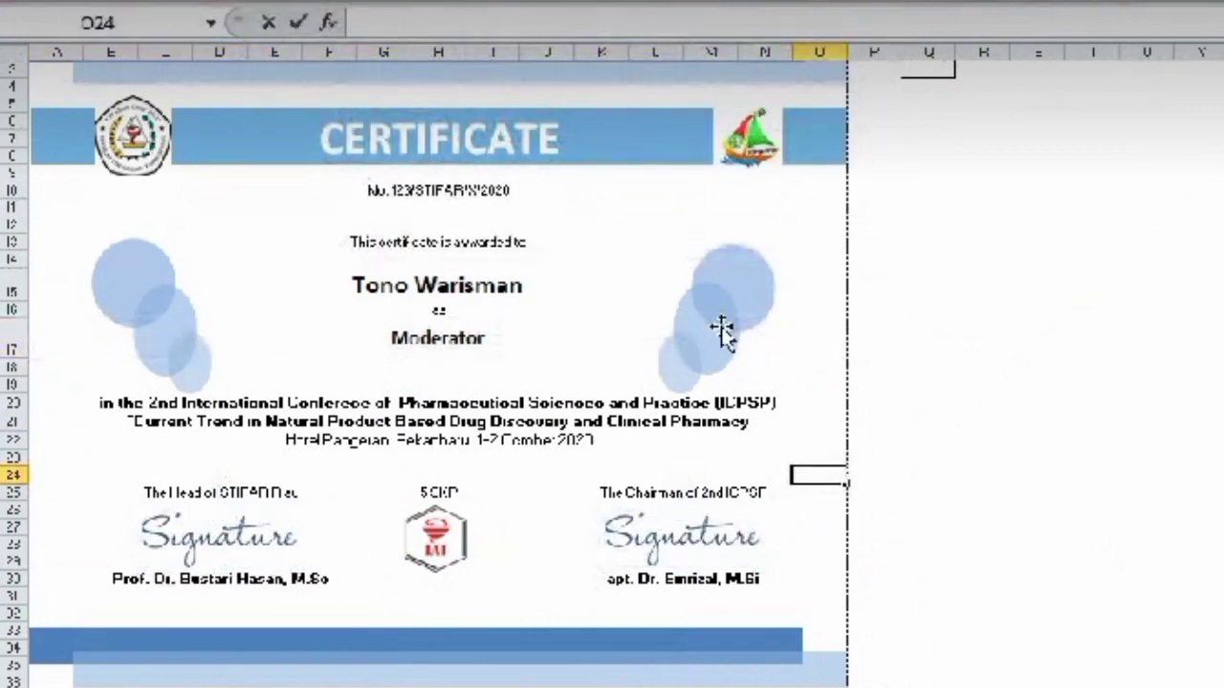
- Shrink the three left blue circles together and move them up and right
left_click(133, 274)
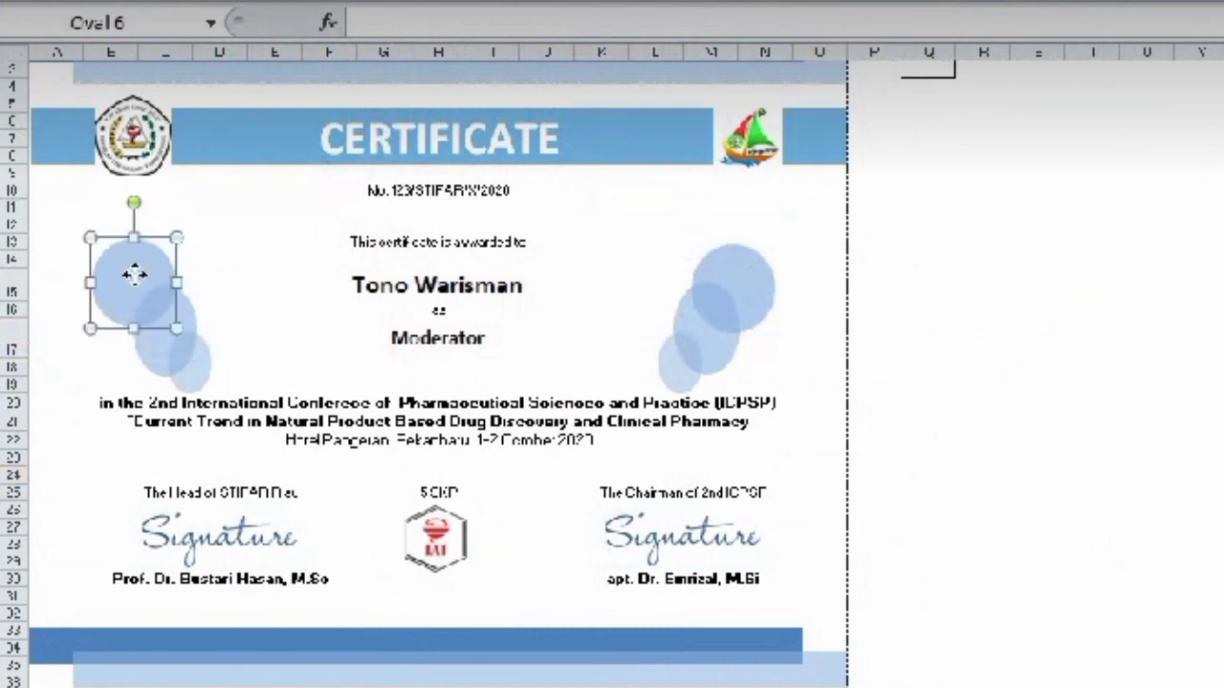
left_click(161, 337, "shift")
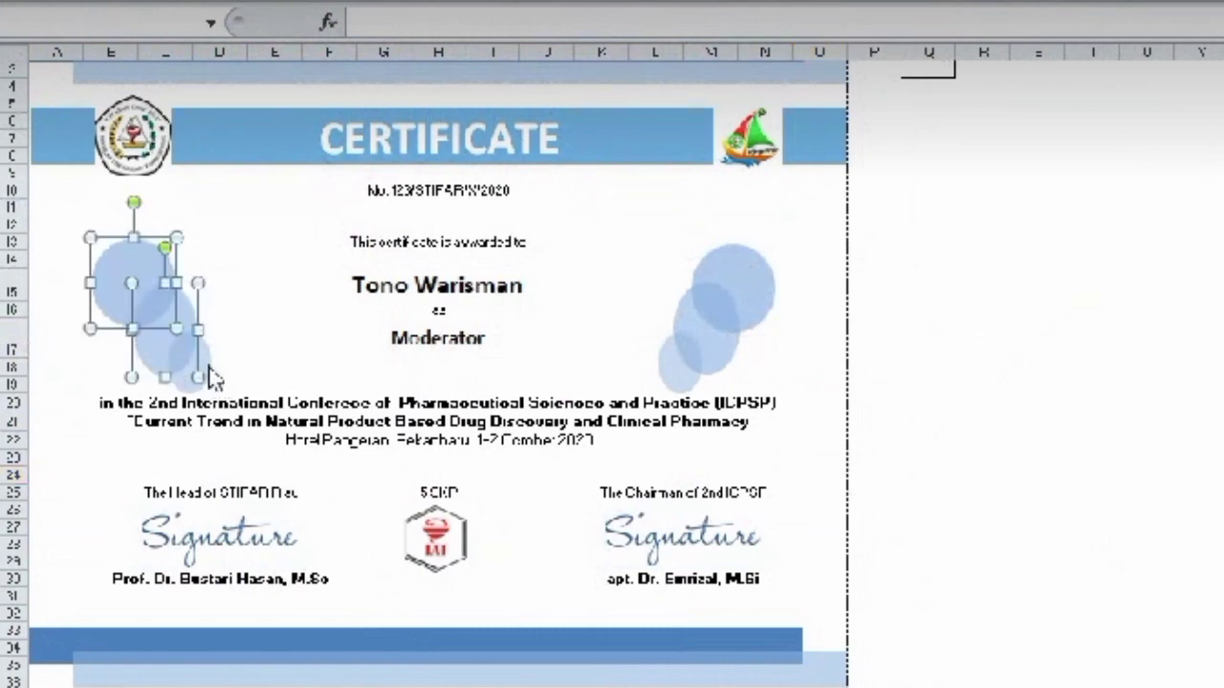
left_click(206, 365, "shift")
left_click_drag(210, 388, 191, 375)
left_click_drag(158, 326, 177, 269)
left_click(233, 292)
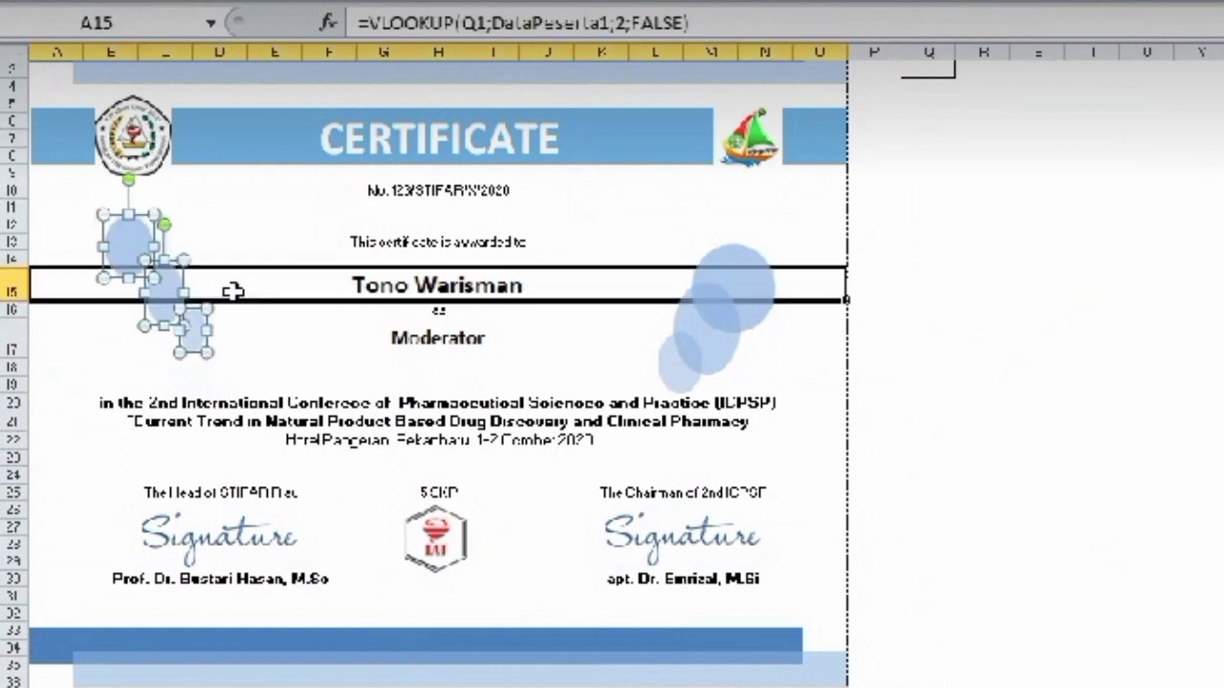
- Regroup the three left circles and shift the cluster slightly down and right
left_click(156, 292)
left_click(176, 308)
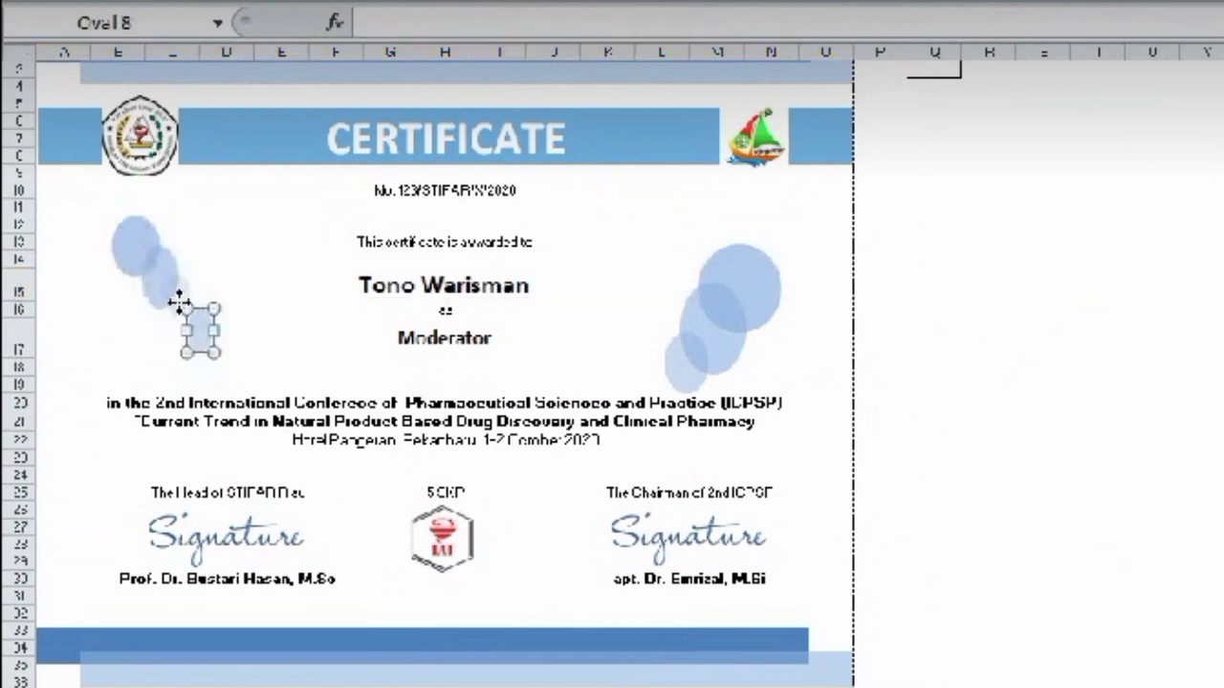
left_click(909, 344)
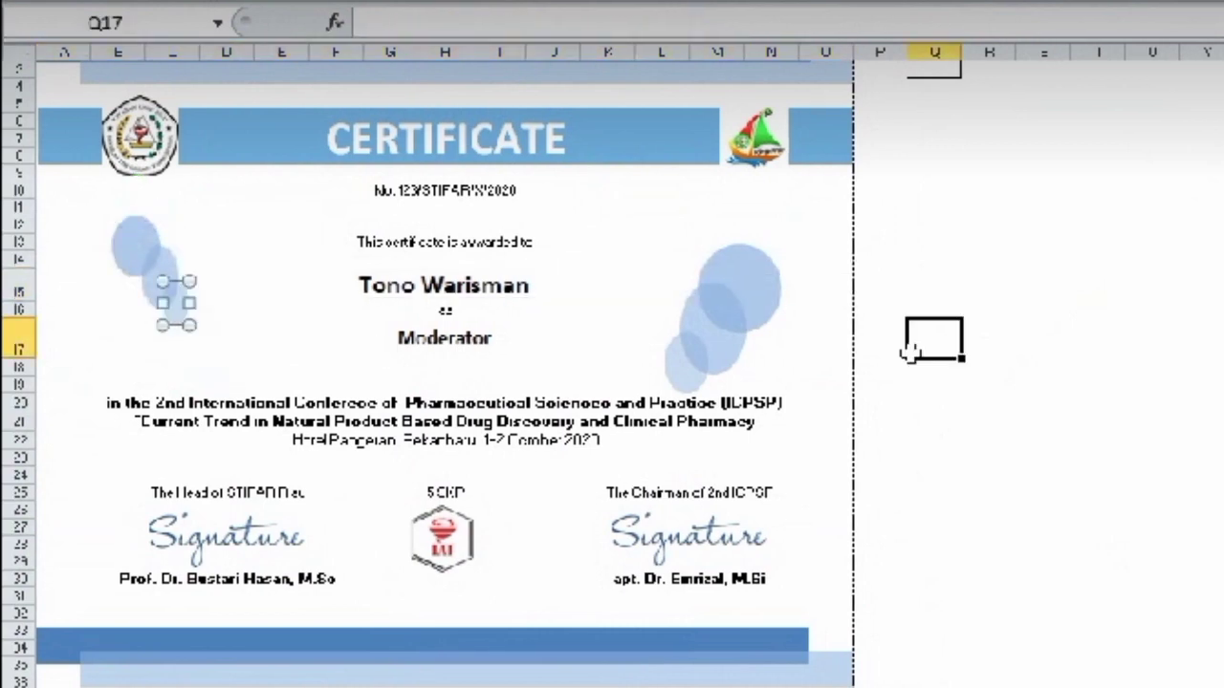
left_click(756, 281)
left_click(738, 372, "shift")
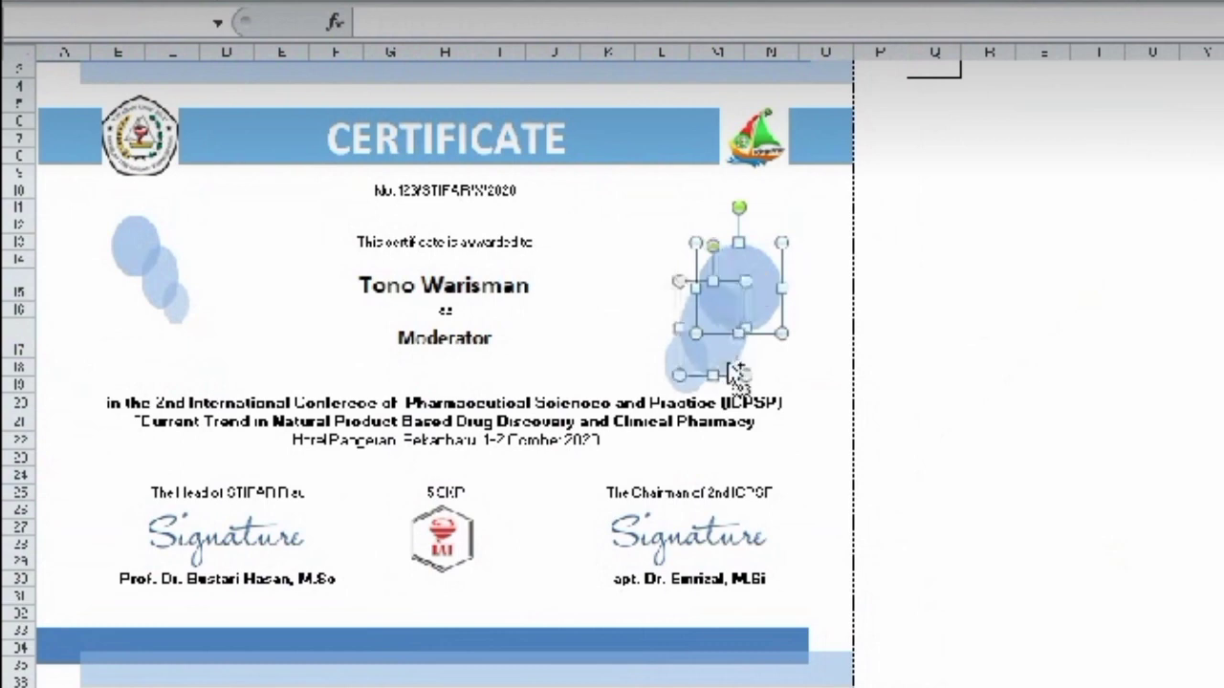
left_click(932, 339)
left_click(182, 304)
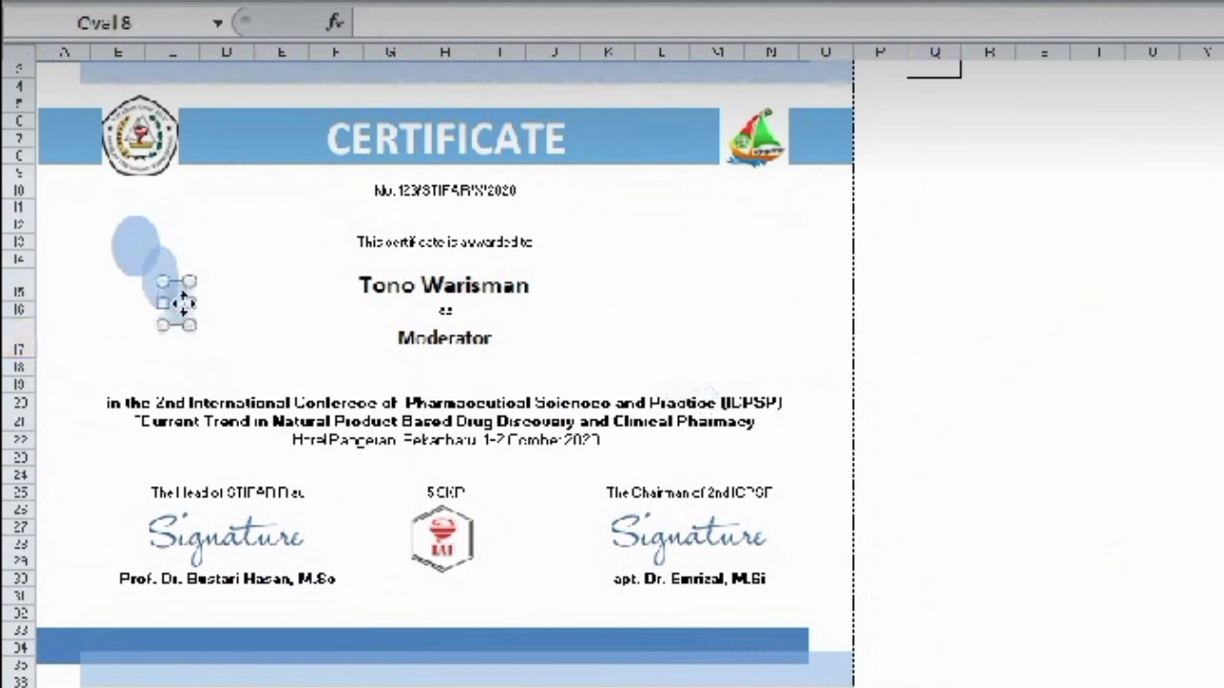
left_click(168, 272)
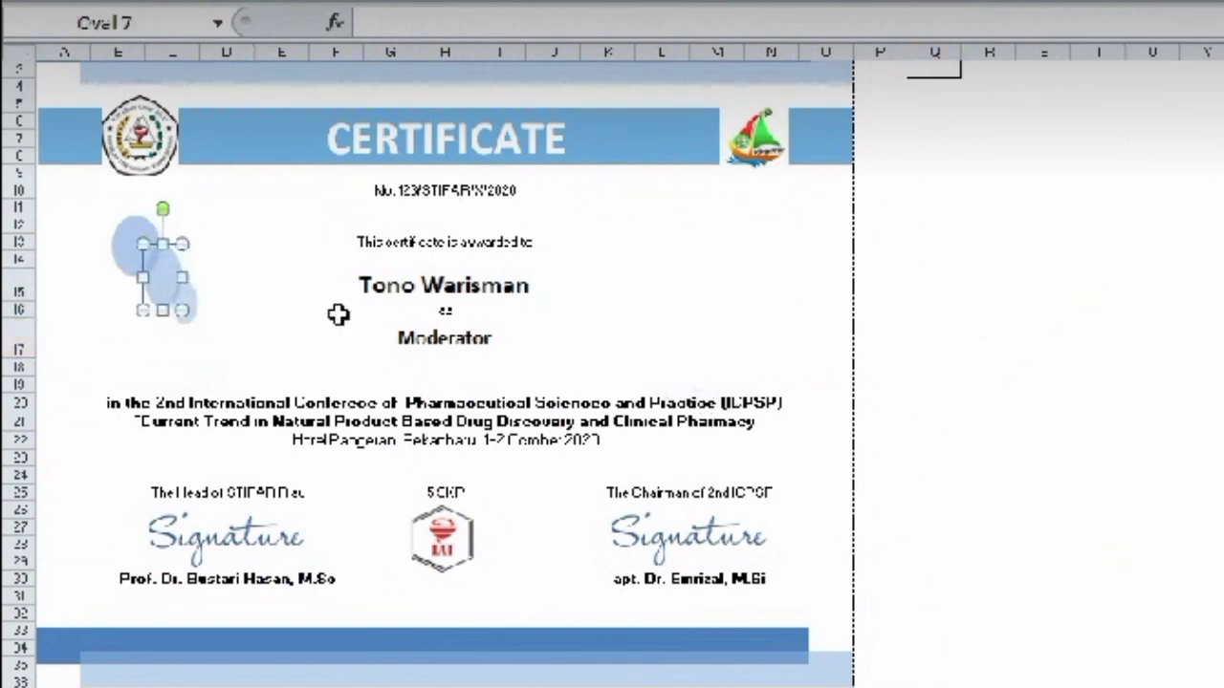
left_click(134, 247, "shift")
left_click(189, 308, "shift")
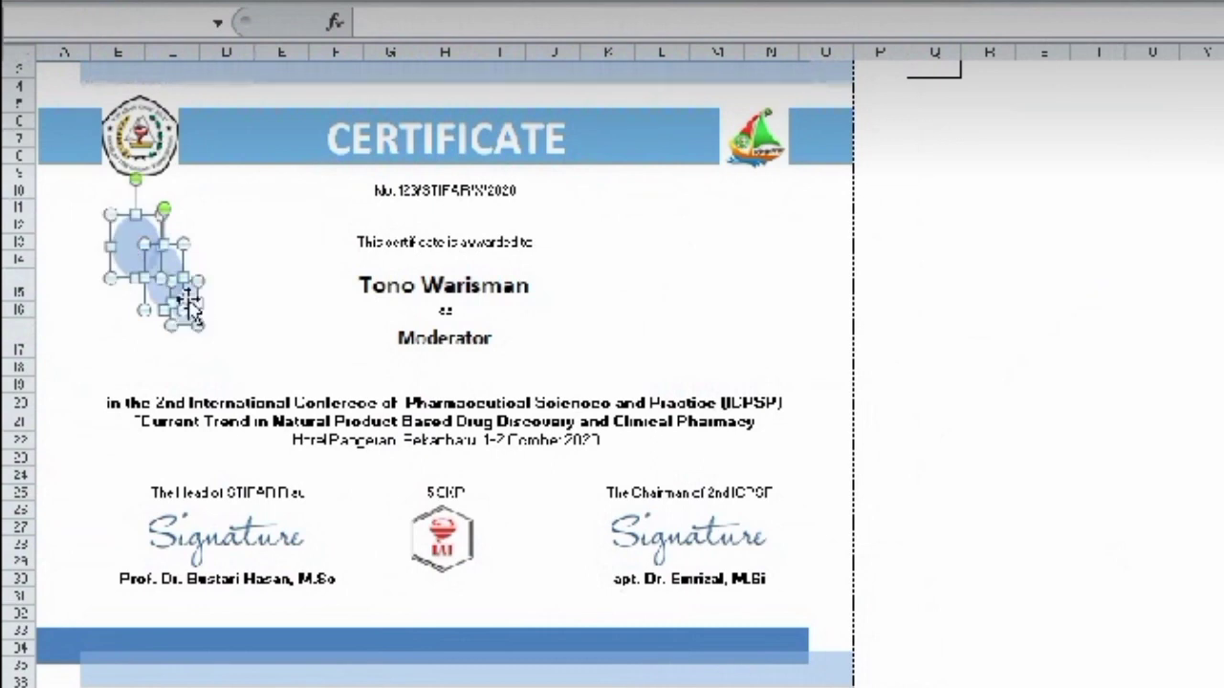
left_click_drag(189, 308, 198, 324)
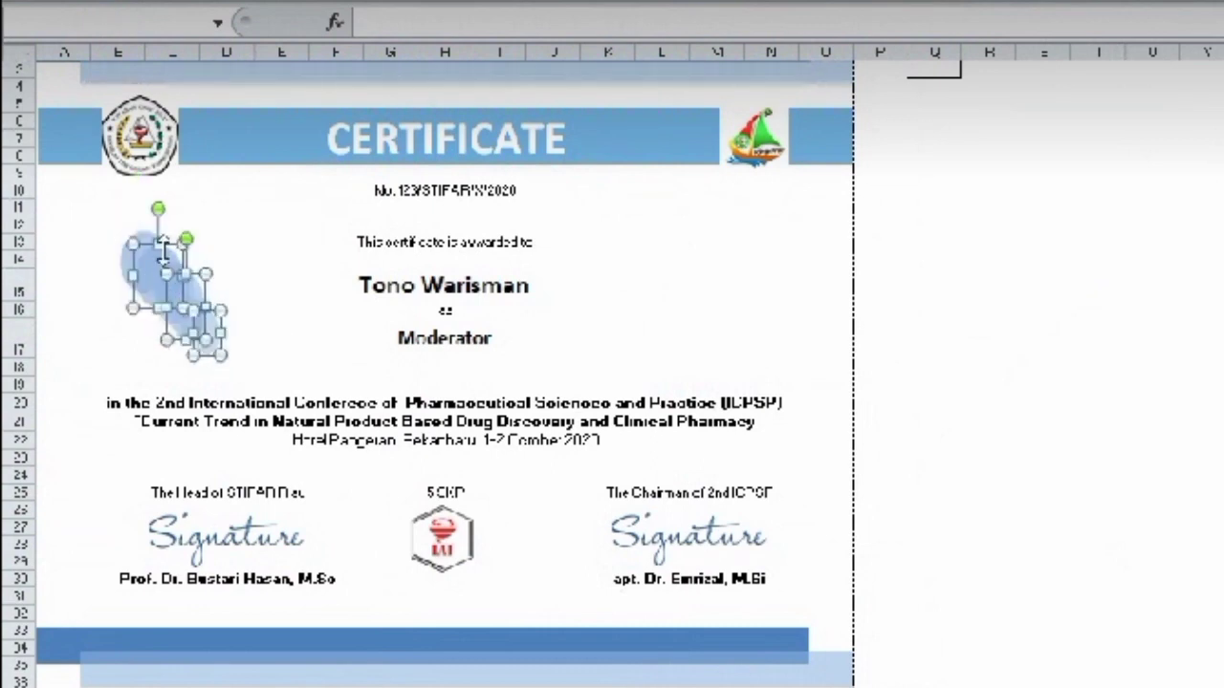
- Copy the left circle cluster to the right of the name and rearrange its circles
left_click_drag(163, 247, 735, 250)
left_click(726, 304)
left_click_drag(730, 304, 717, 301)
left_click_drag(777, 327, 694, 328)
left_click_drag(722, 313, 711, 314)
left_click(765, 333)
scroll(800, 242, "down", 1)
left_click(800, 242)
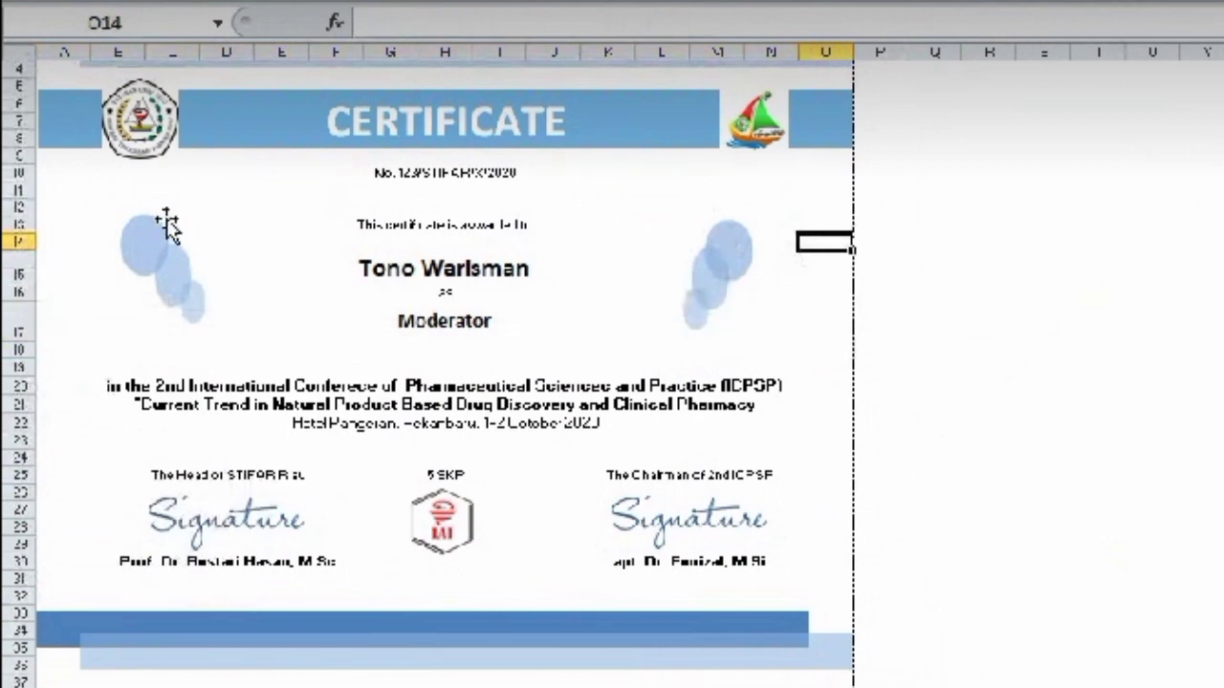
- Fine-tune the left circles' positions and check the Moderator VLOOKUP formula
left_click(159, 268)
left_click_drag(159, 267, 162, 306)
left_click(170, 304)
left_click(282, 289)
double_click(218, 325)
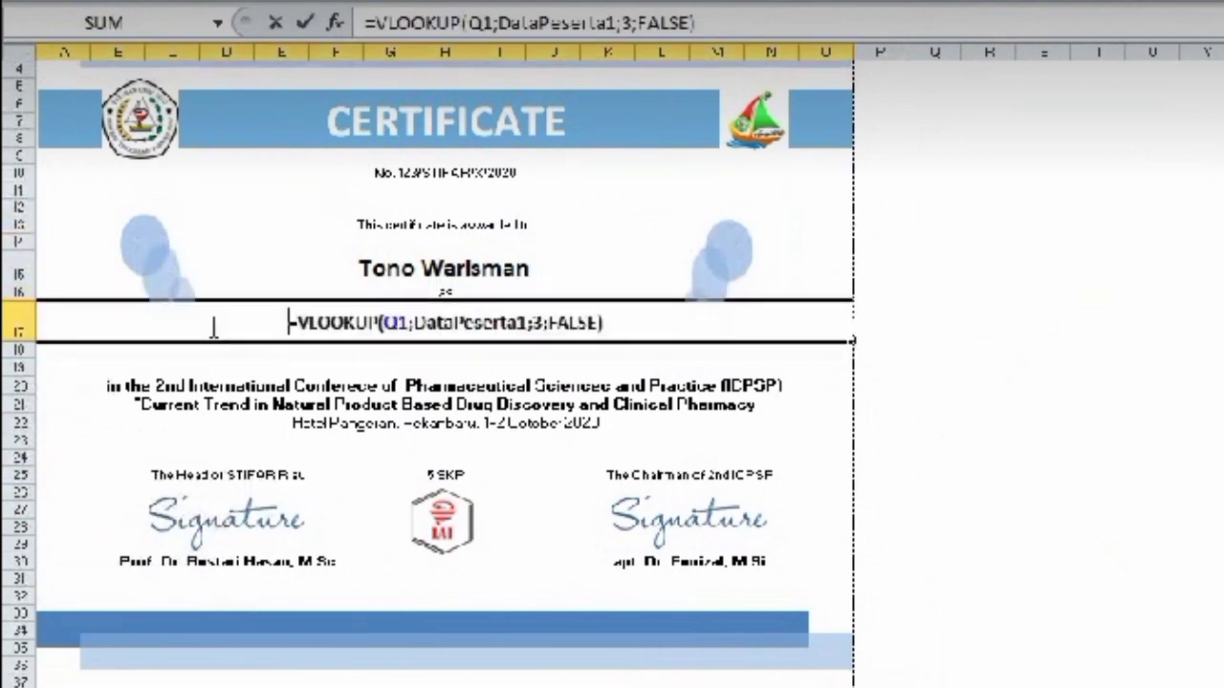
left_click(176, 291)
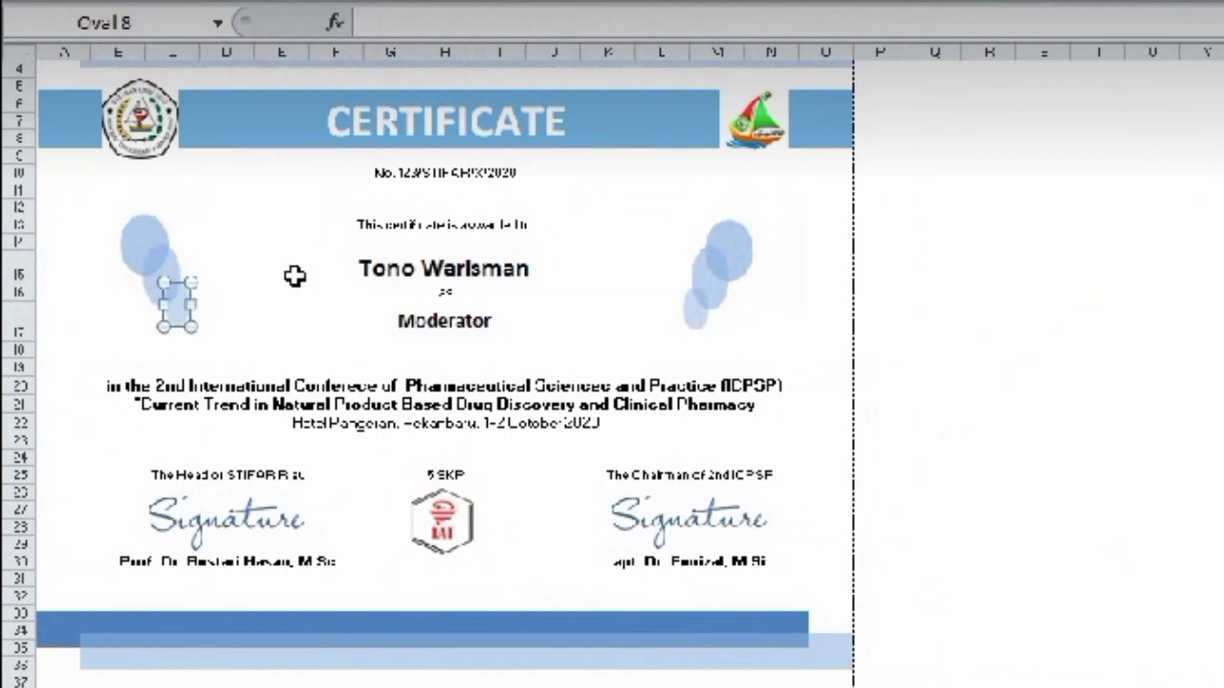
left_click(299, 335)
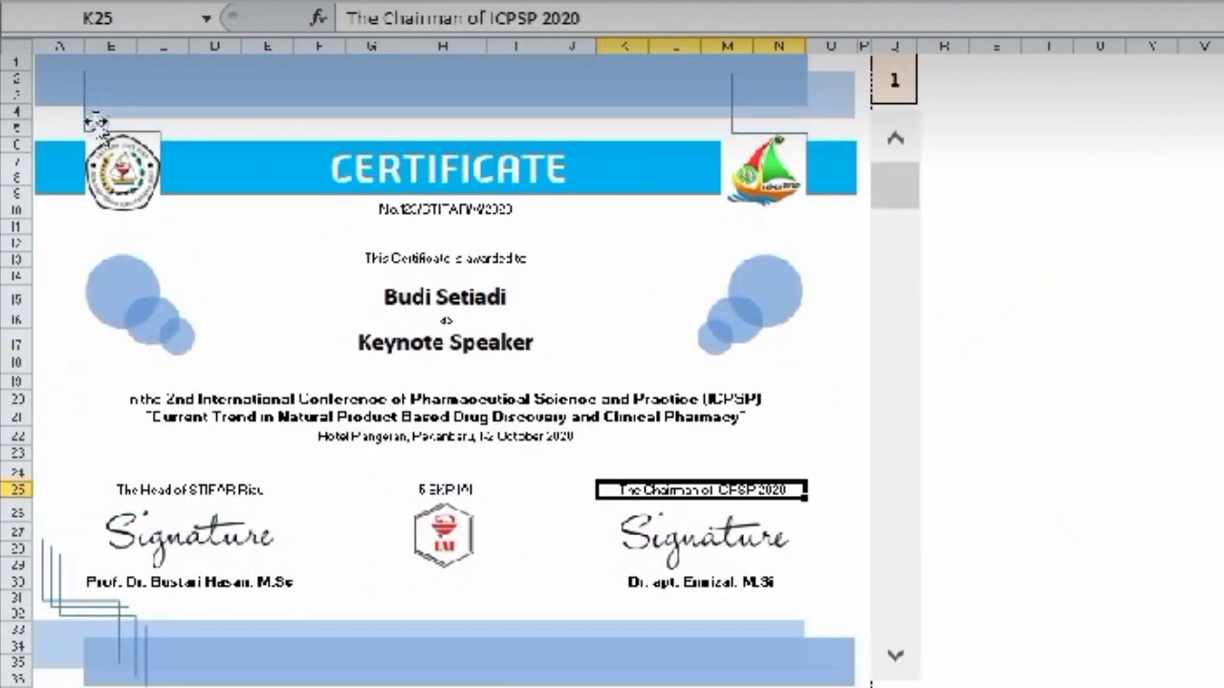
left_click(83, 113)
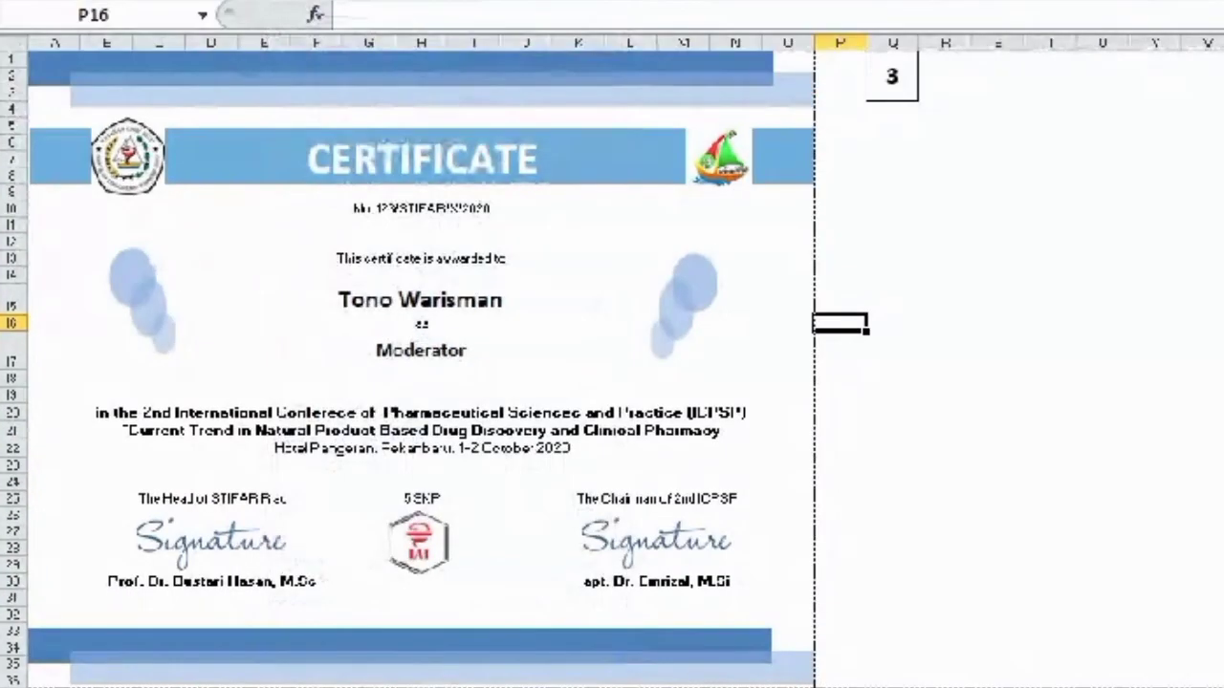
- Draw an elbow connector from the left logo up to the top blue bar
left_click(293, 2)
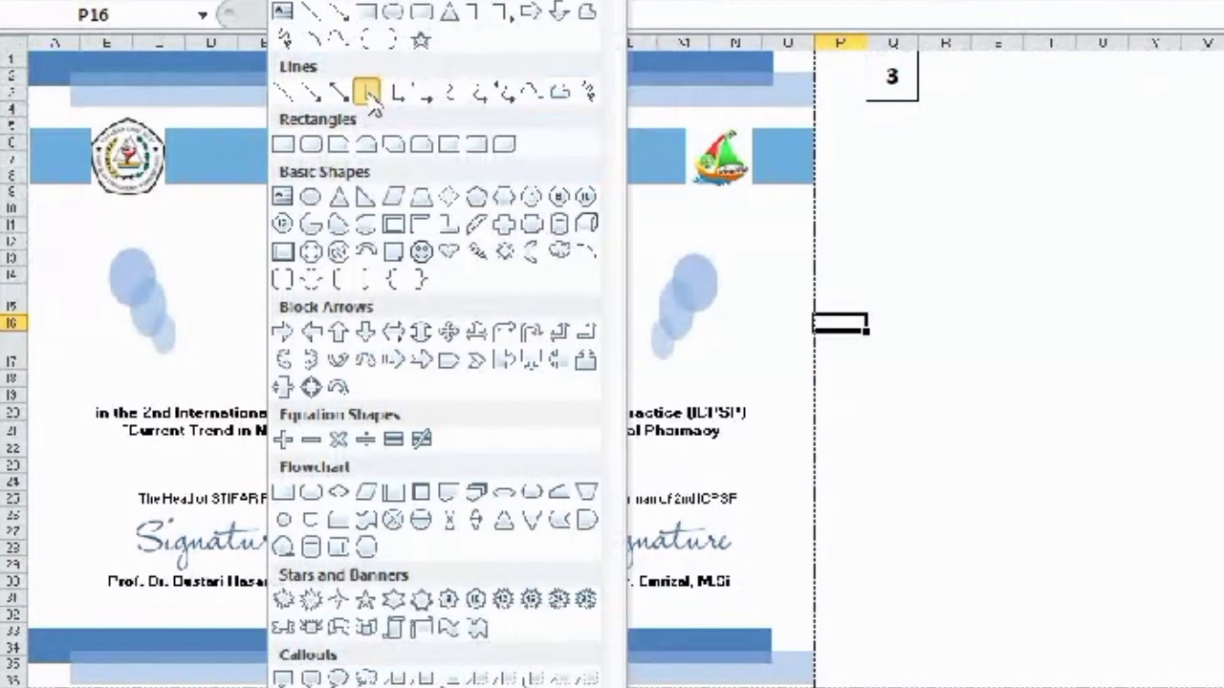
left_click(368, 92)
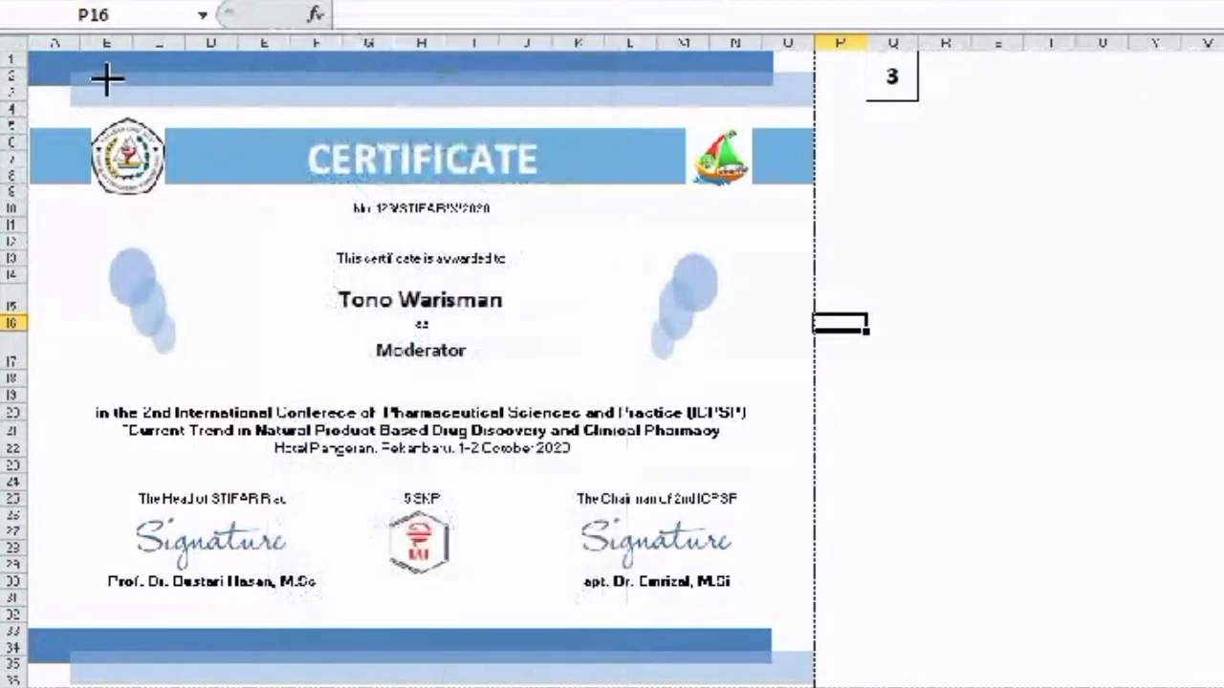
left_click_drag(149, 118, 164, 172)
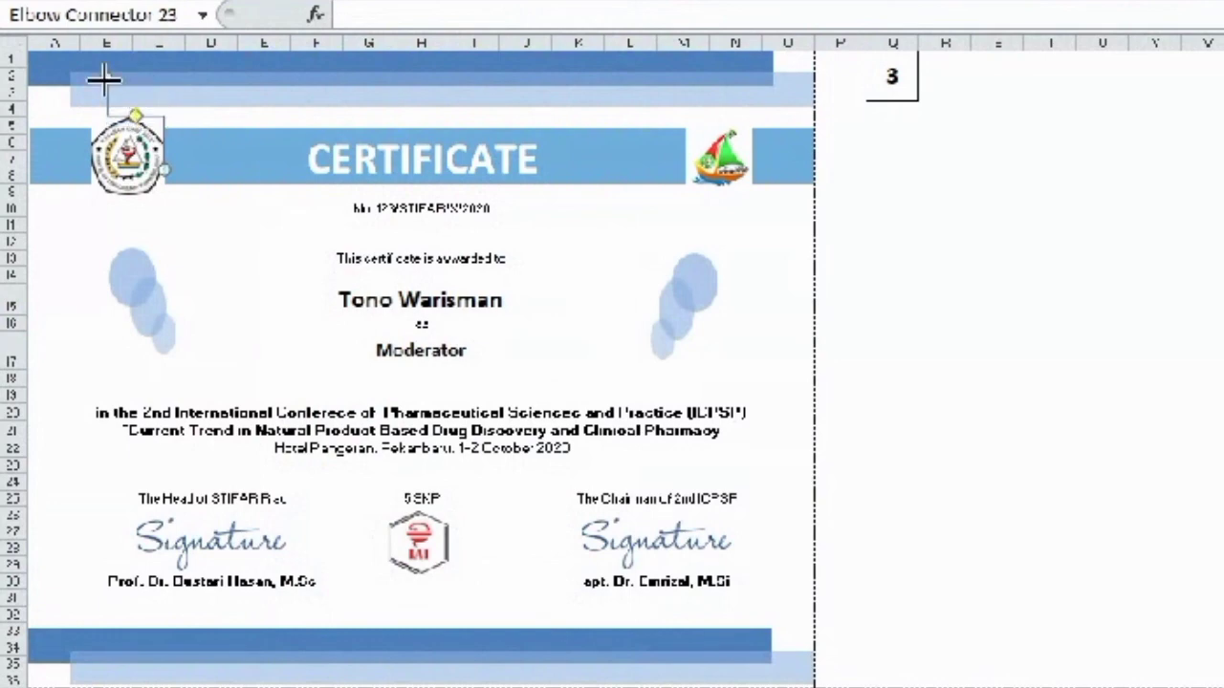
left_click_drag(103, 79, 87, 63)
left_click(161, 254)
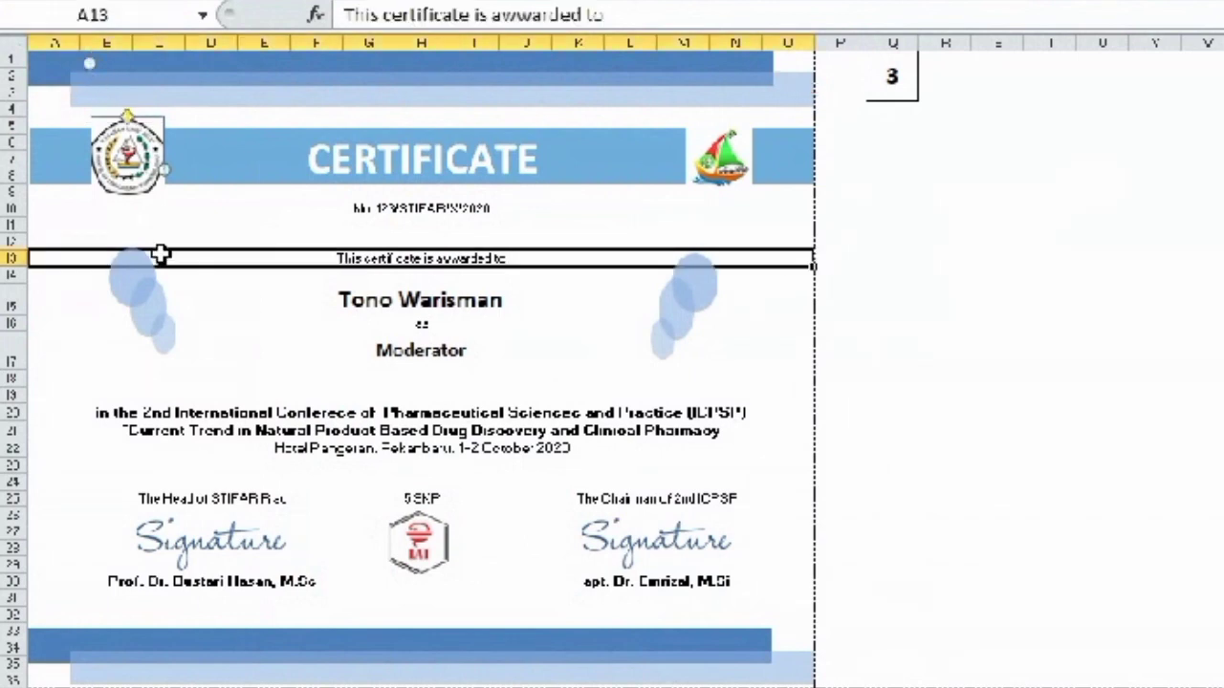
- Make the left logo slightly smaller, nudge it right and down, and realign the connector
left_click(161, 185)
left_click_drag(161, 183, 163, 190)
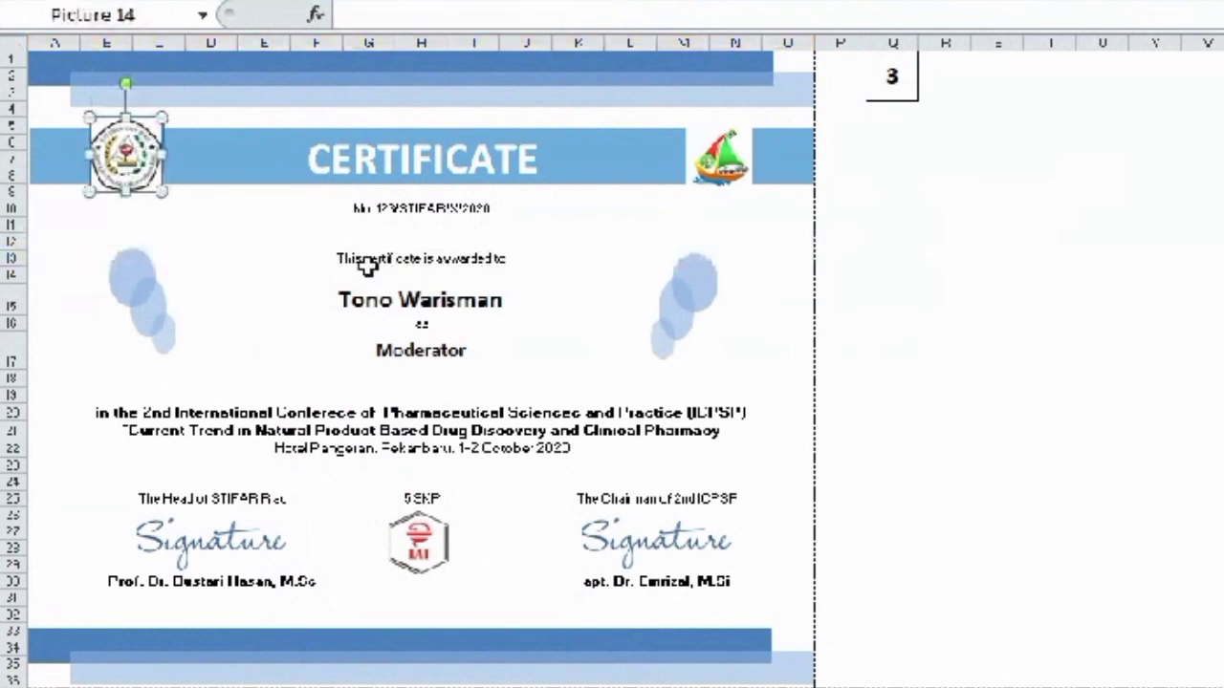
key("Down")
key("Right")
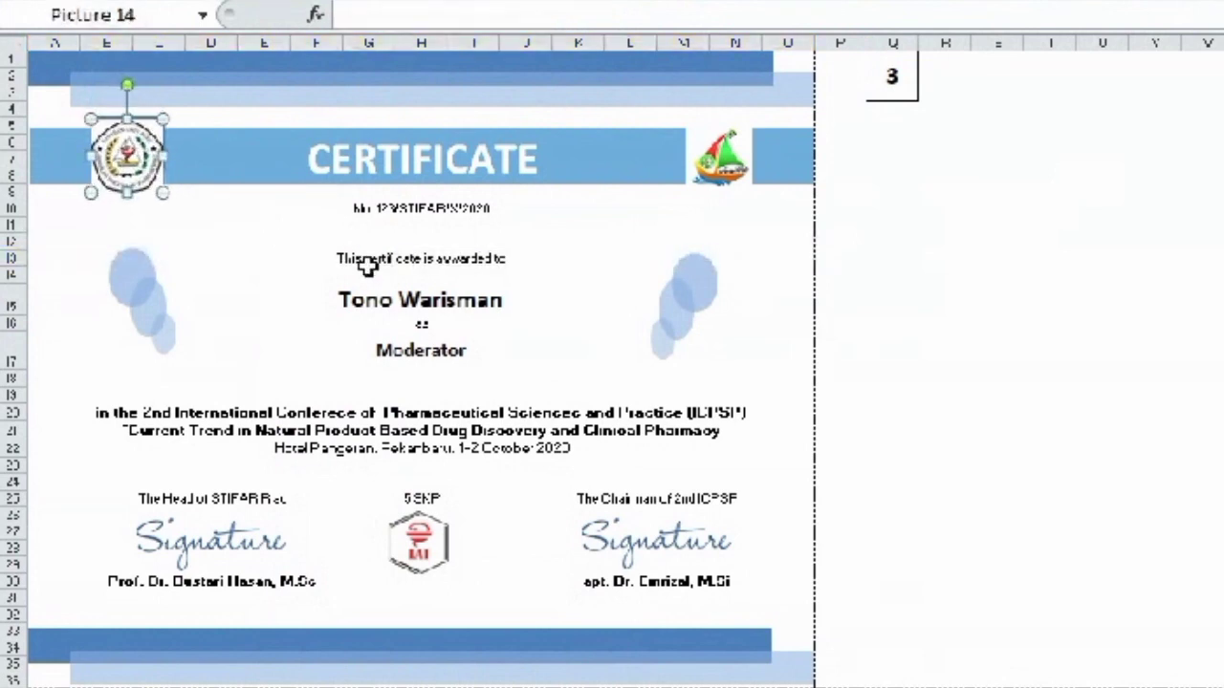
key("Escape")
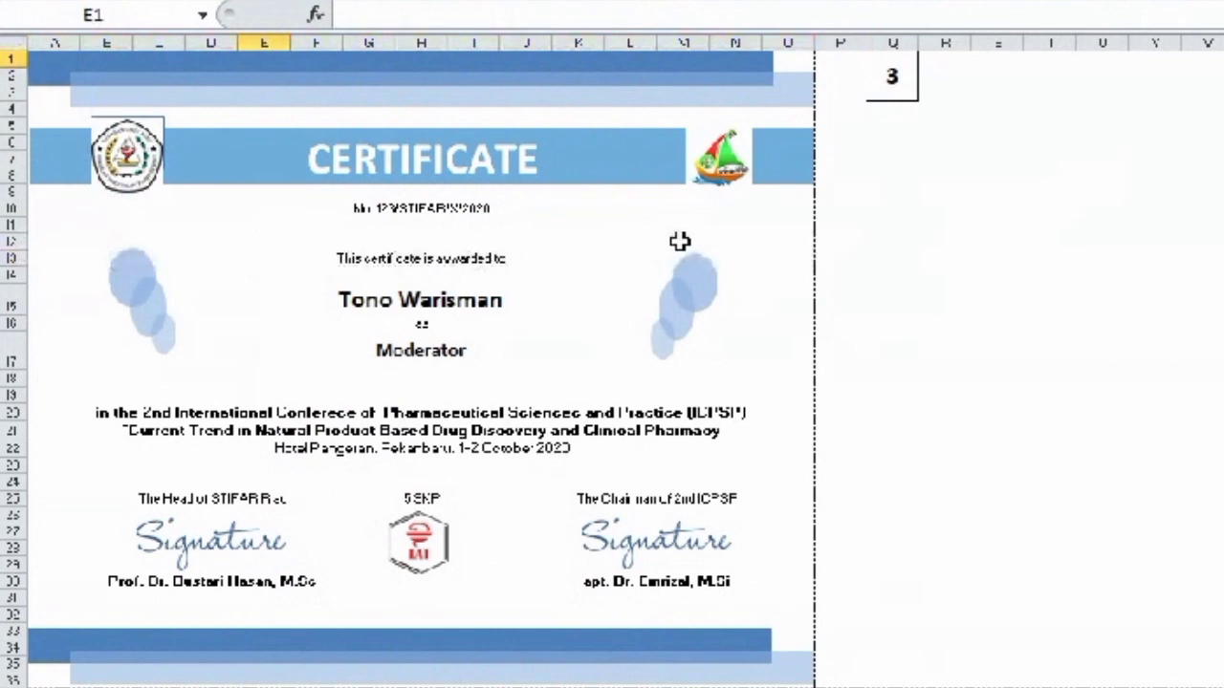
left_click(98, 116)
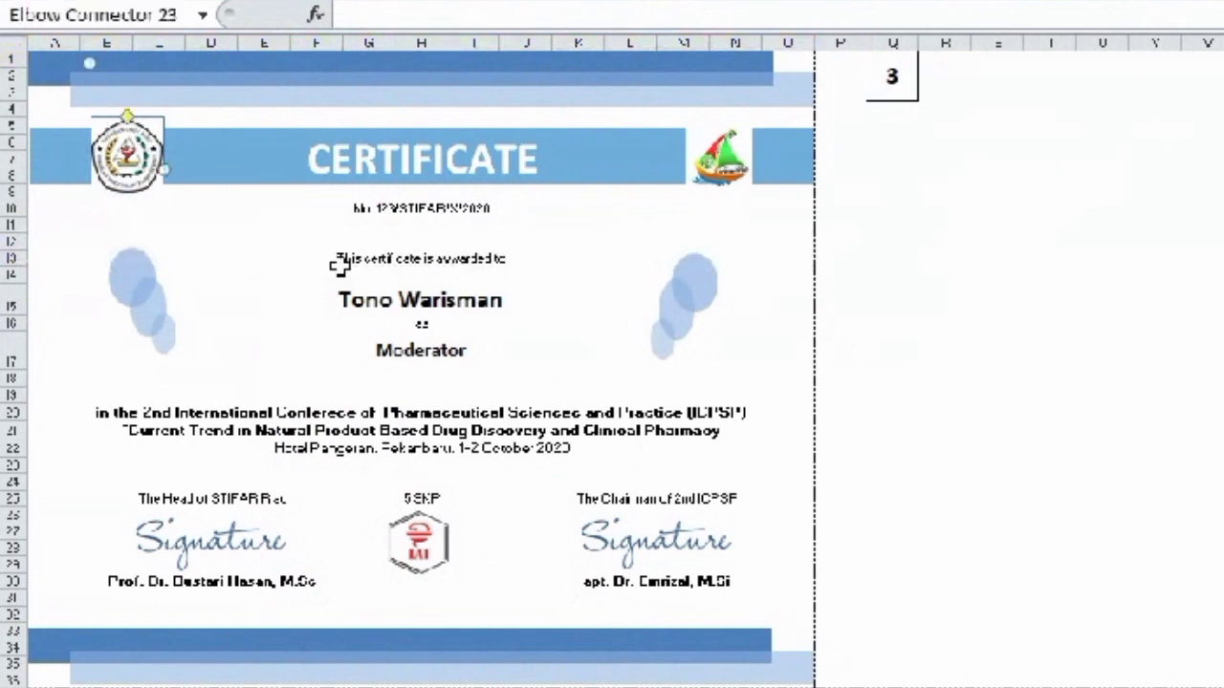
left_click_drag(149, 125, 163, 139)
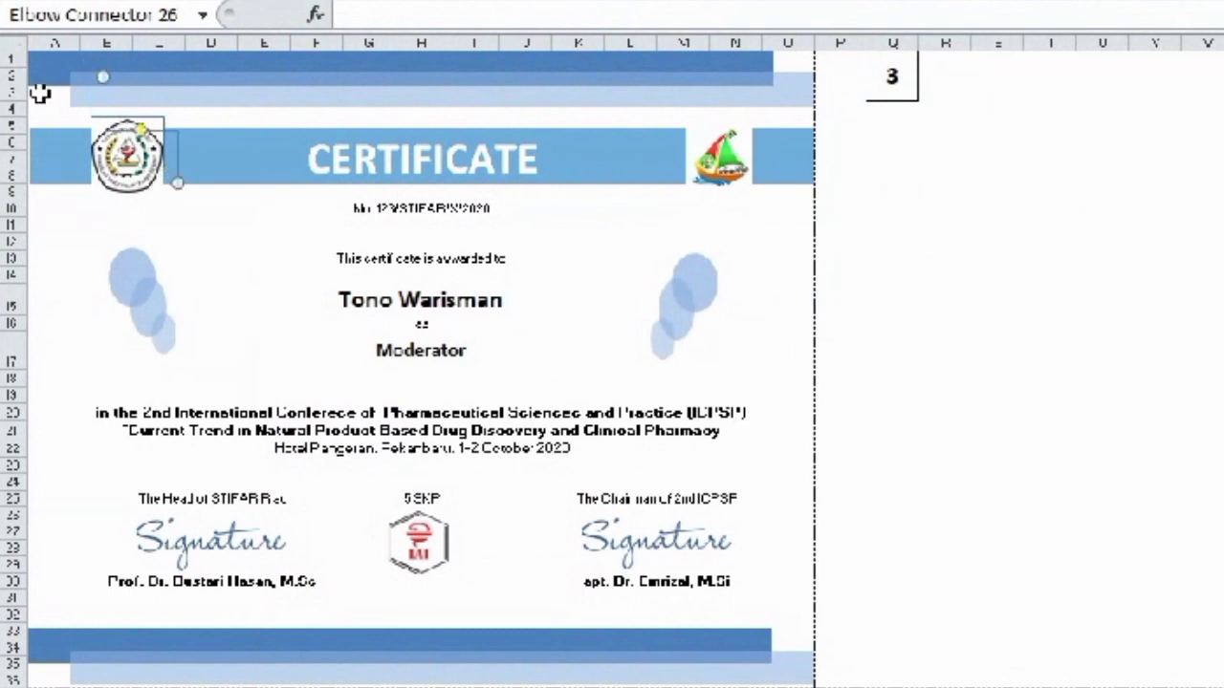
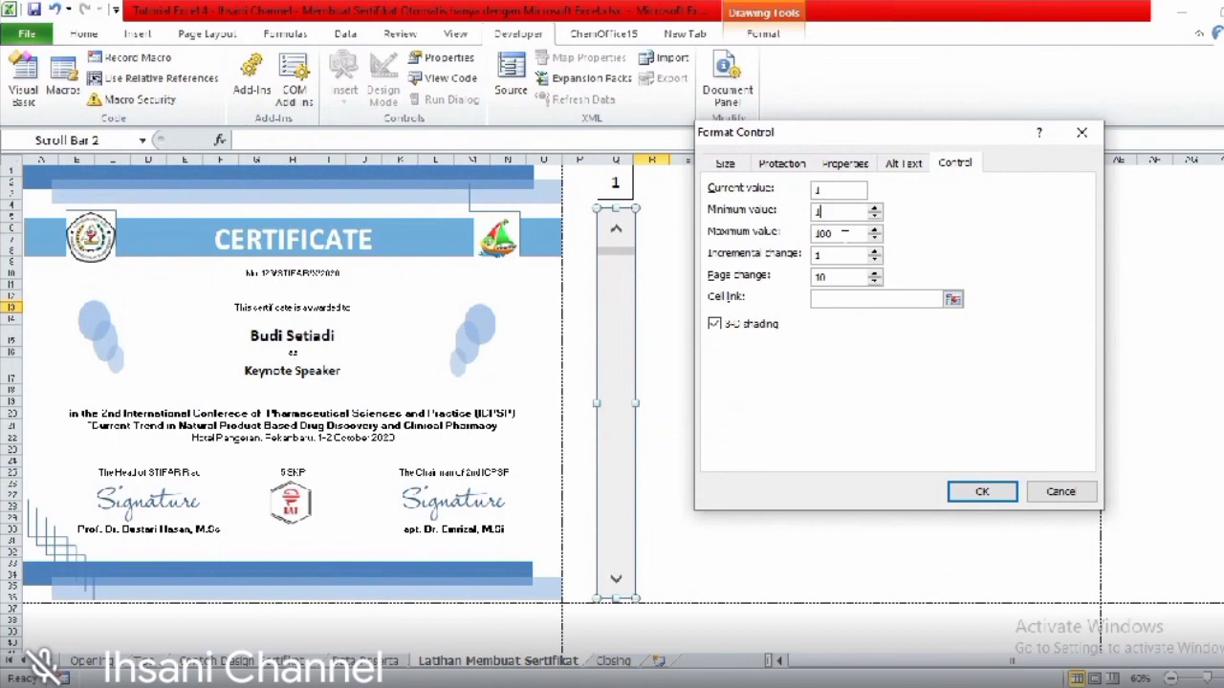
- Set the scroll bar's maximum value to 10 and its cell link to $Q$1
double_click(824, 232)
type("10")
double_click(826, 233)
type("10")
left_click(828, 299)
left_click(828, 299)
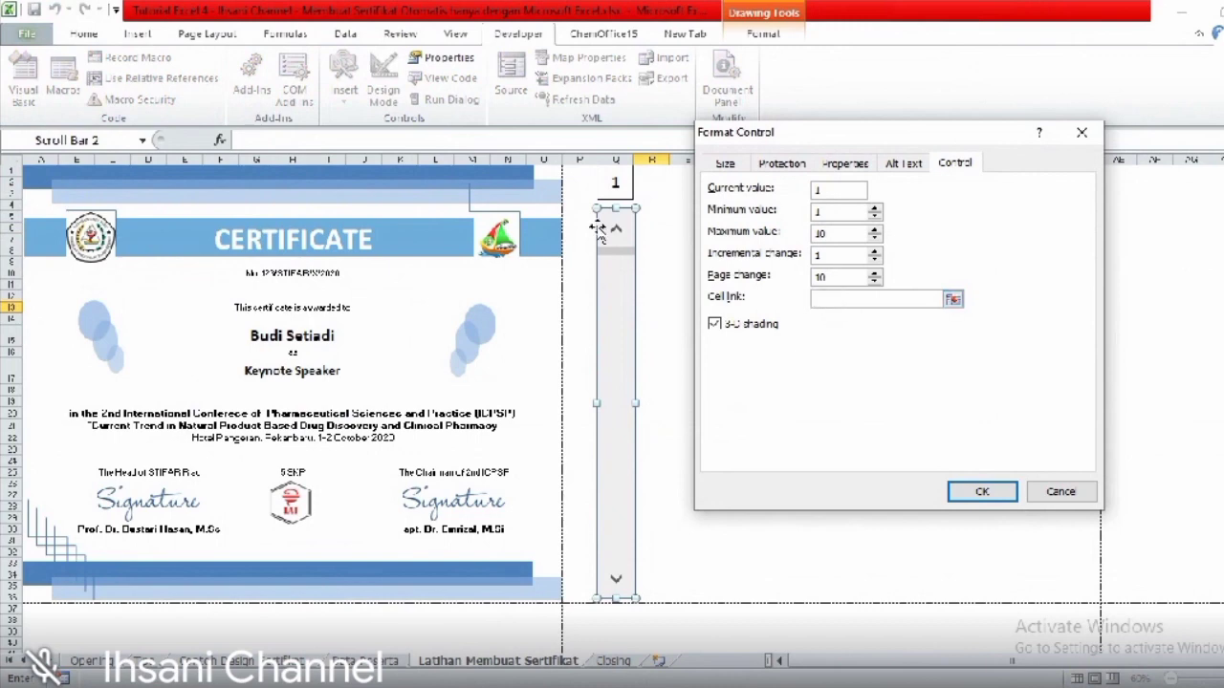
left_click(615, 183)
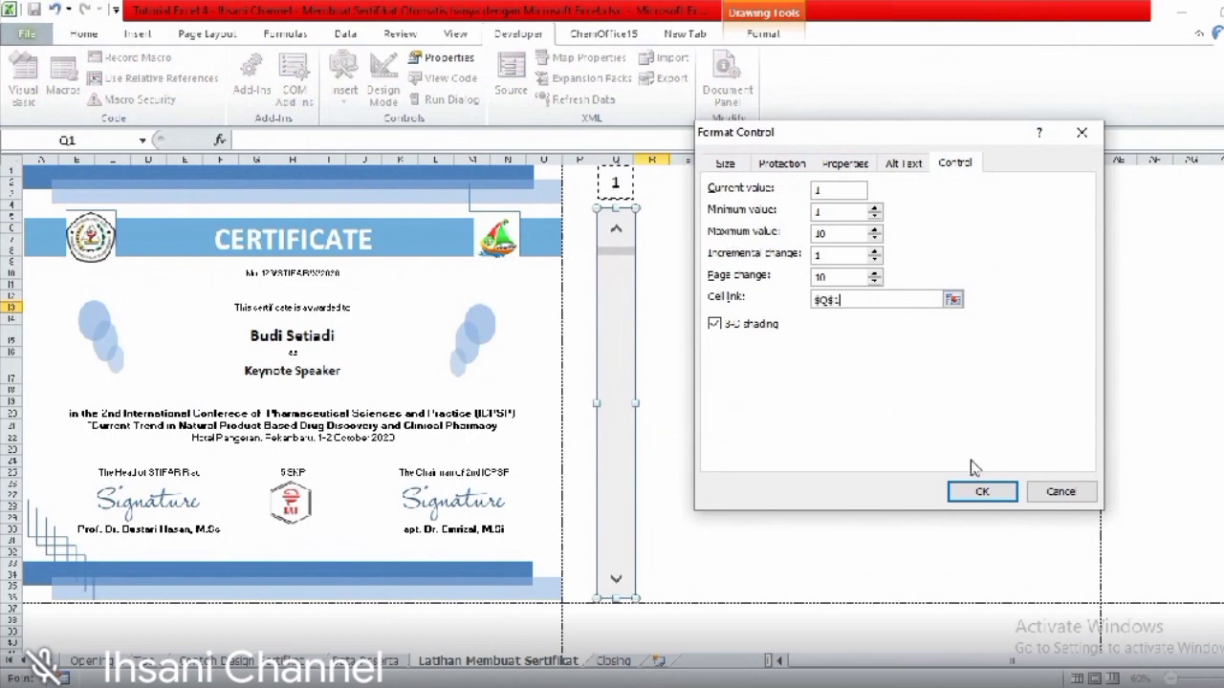
left_click(979, 493)
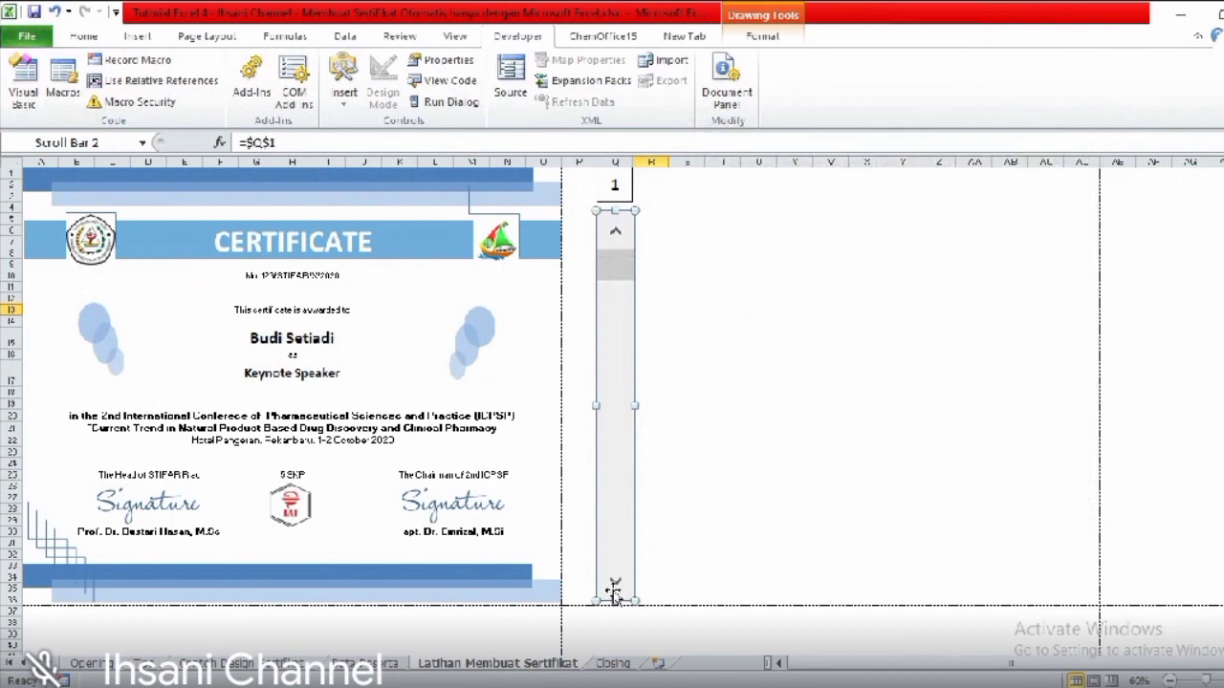
left_click(661, 334)
left_click(614, 580)
left_click(614, 580)
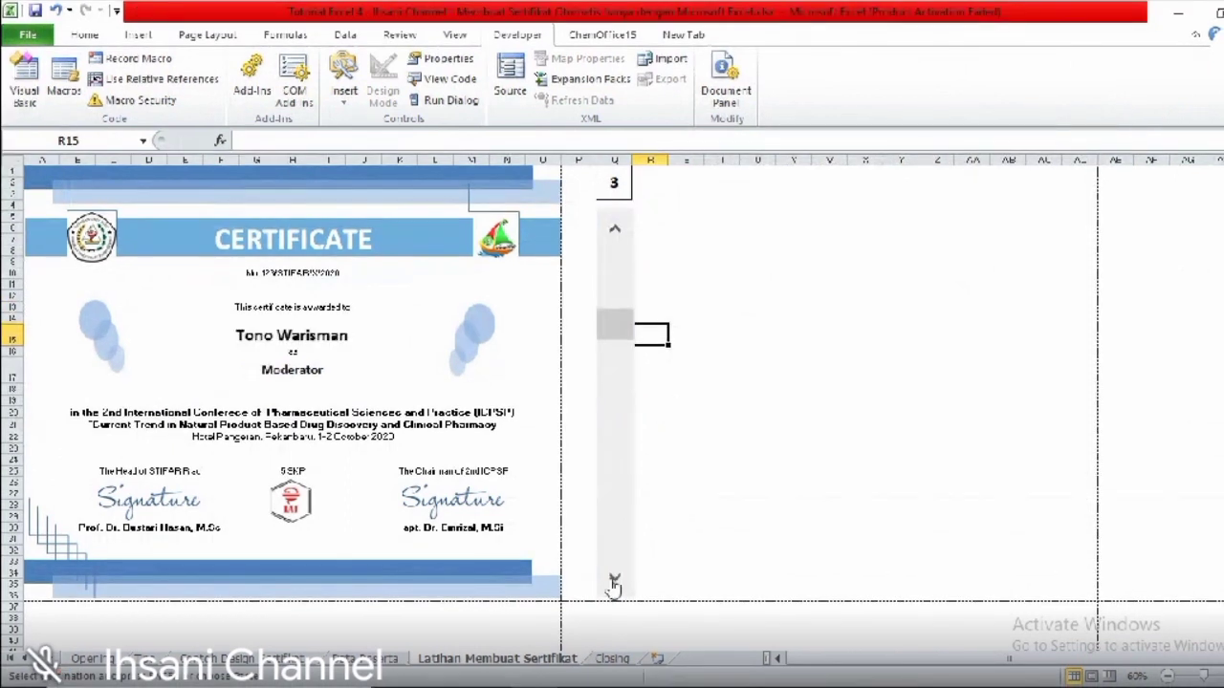
left_click(614, 581)
left_click(614, 581)
left_click(614, 581)
left_click(614, 581)
left_click(614, 580)
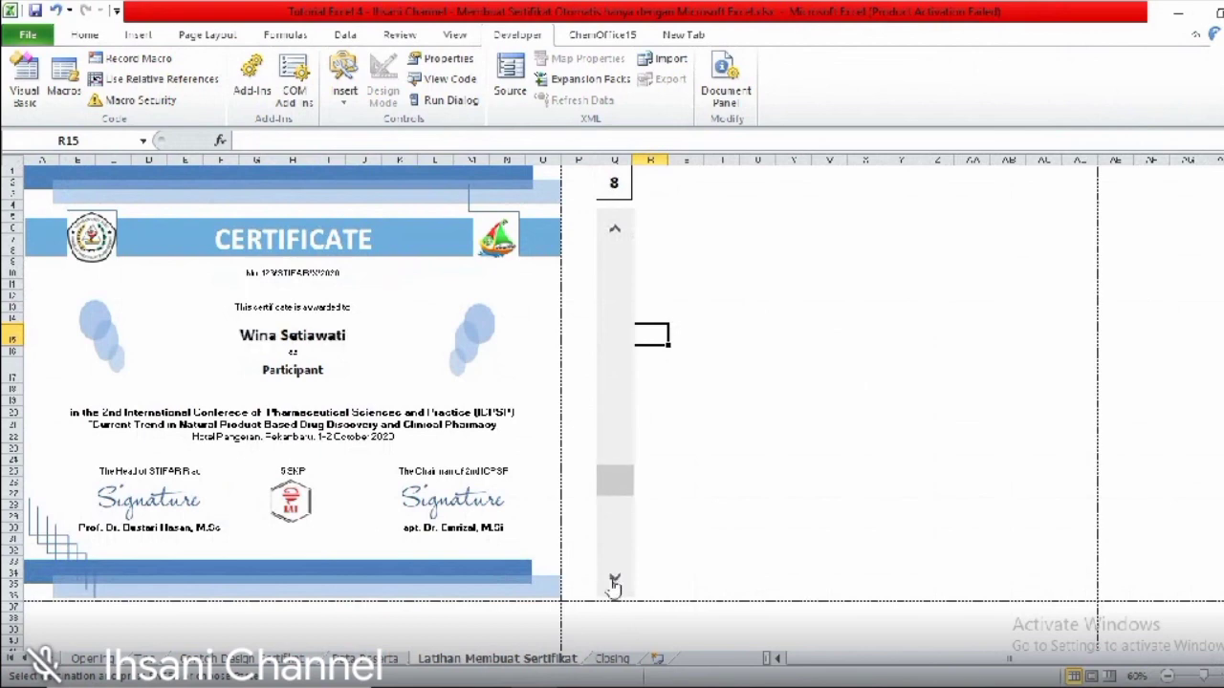
left_click(614, 580)
left_click(614, 581)
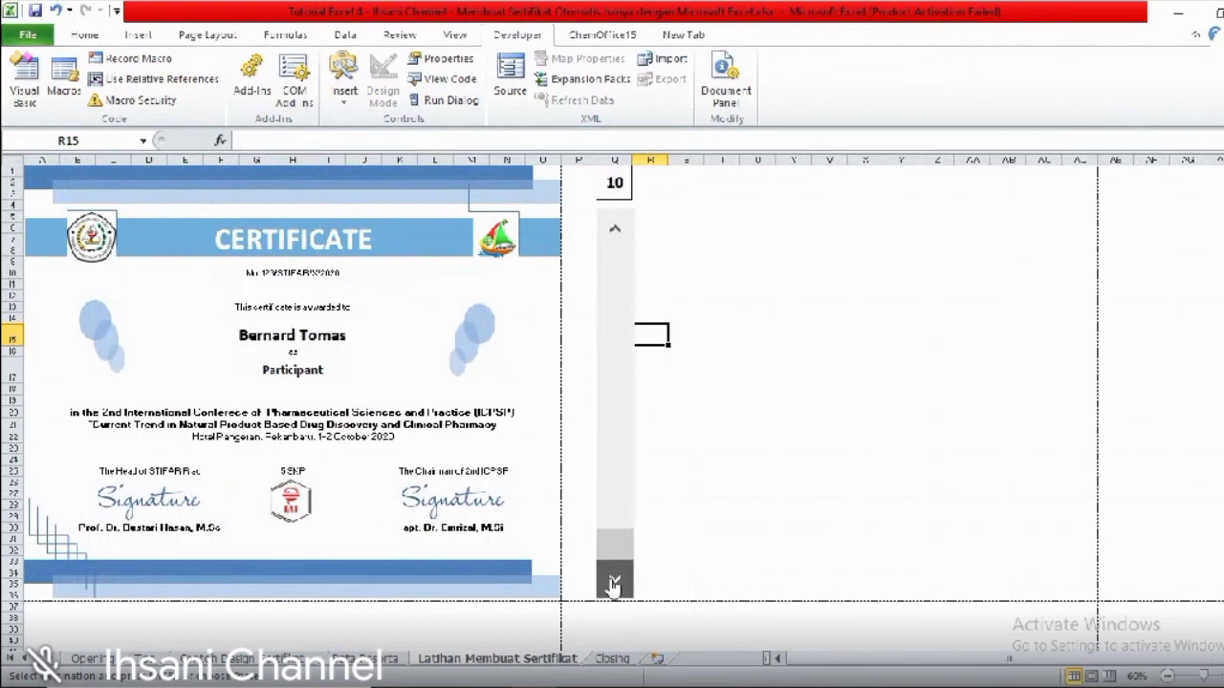
left_click(616, 228)
left_click(615, 227)
left_click(616, 228)
left_click(616, 227)
left_click(615, 227)
left_click(615, 228)
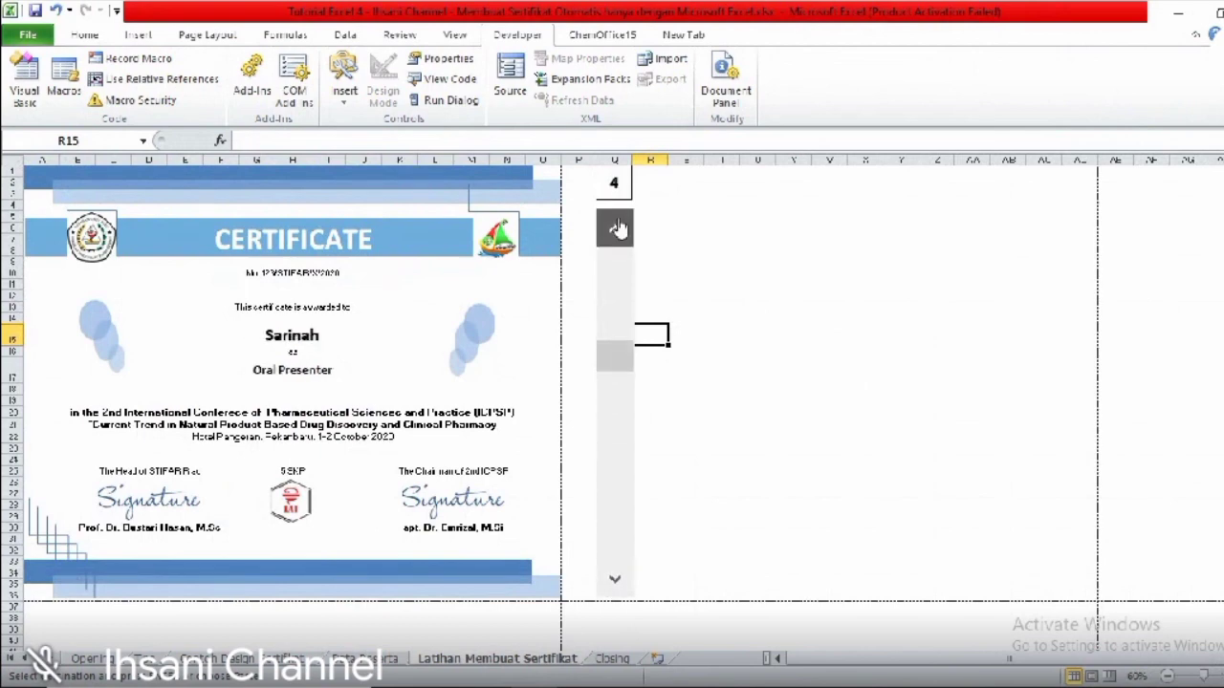
left_click(616, 227)
left_click(616, 227)
left_click(616, 227)
left_click(650, 173)
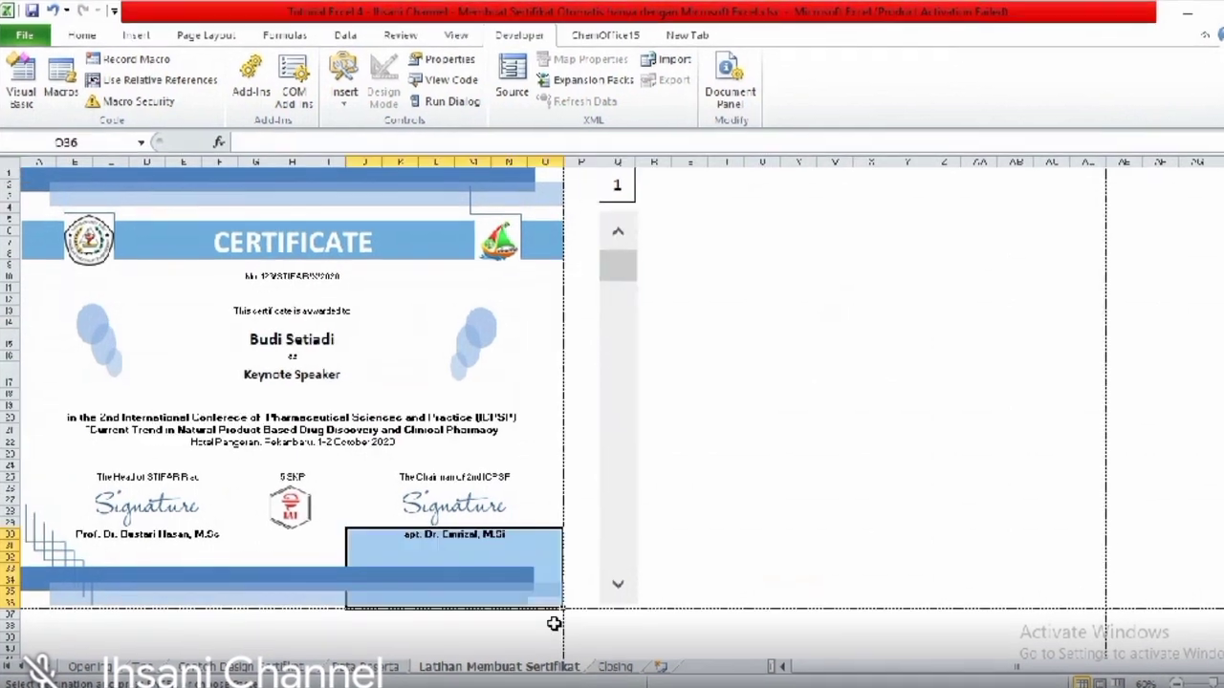
- Select the certificate range A1:O36
key("Down")
key("Up")
key("shift+Up")
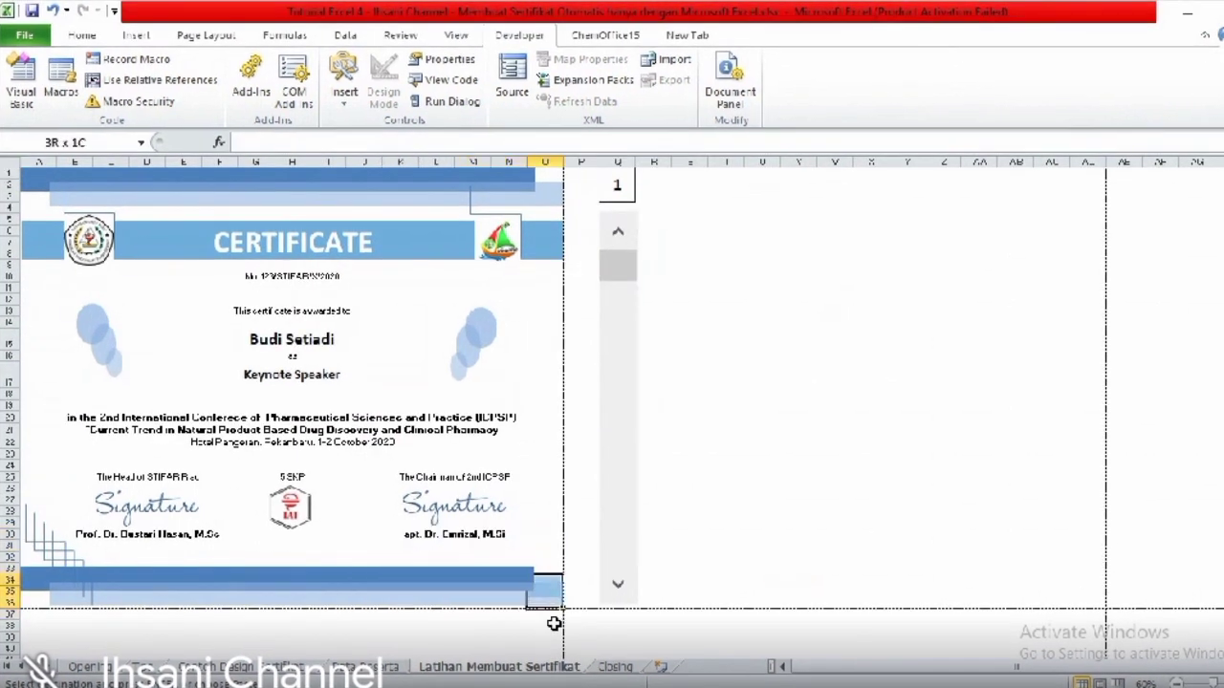
key("shift+Up")
key("shift+Up")
key("shift+Up")
key("shift+Up")
key("shift+Up")
key("shift+Up")
key("shift+Up")
key("shift+Up")
key("shift+Up")
key("shift+Up")
key("shift+Left")
key("shift+Left")
key("shift+Left")
key("shift+Left")
key("shift+Left")
key("ctrl+shift+Home")
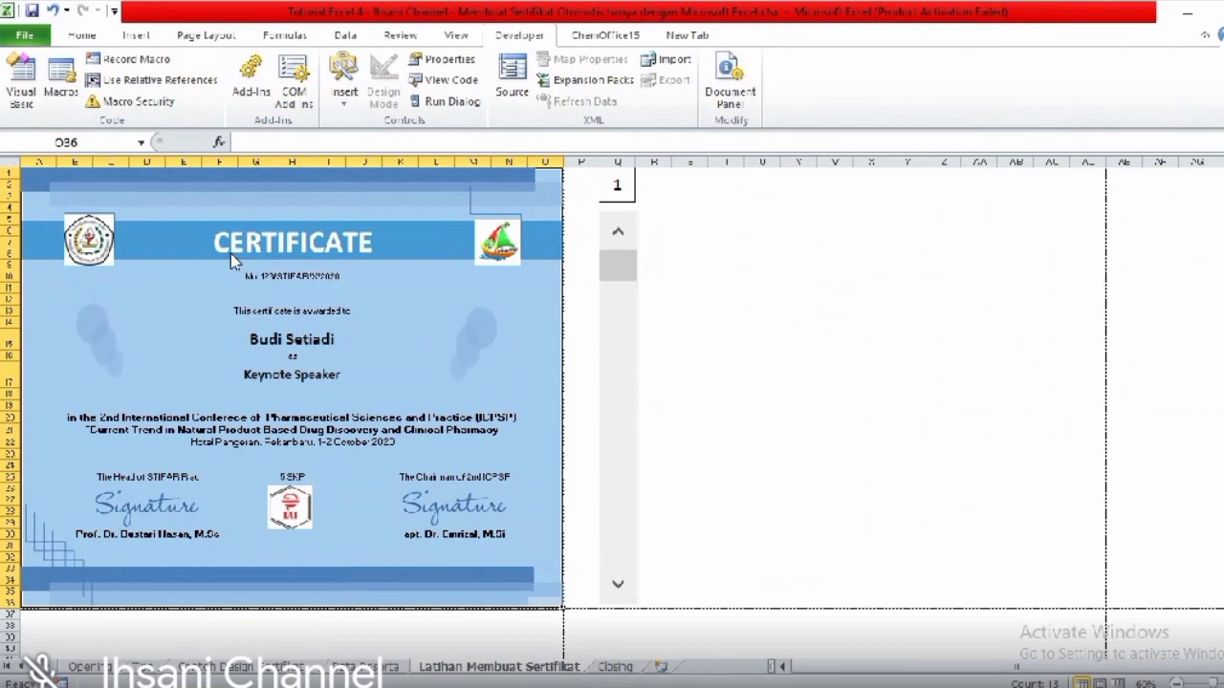
- Print the selection fitted on one landscape A4 page, then return to the sheet
key("ctrl+p")
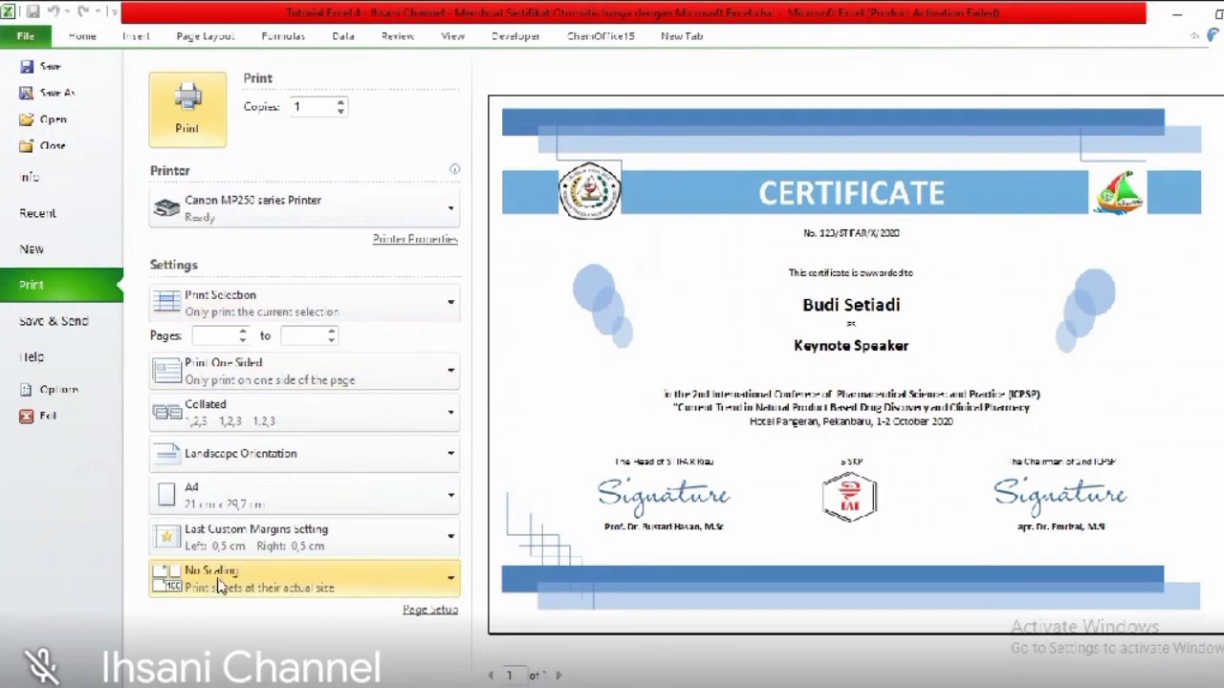
left_click(218, 578)
left_click(247, 436)
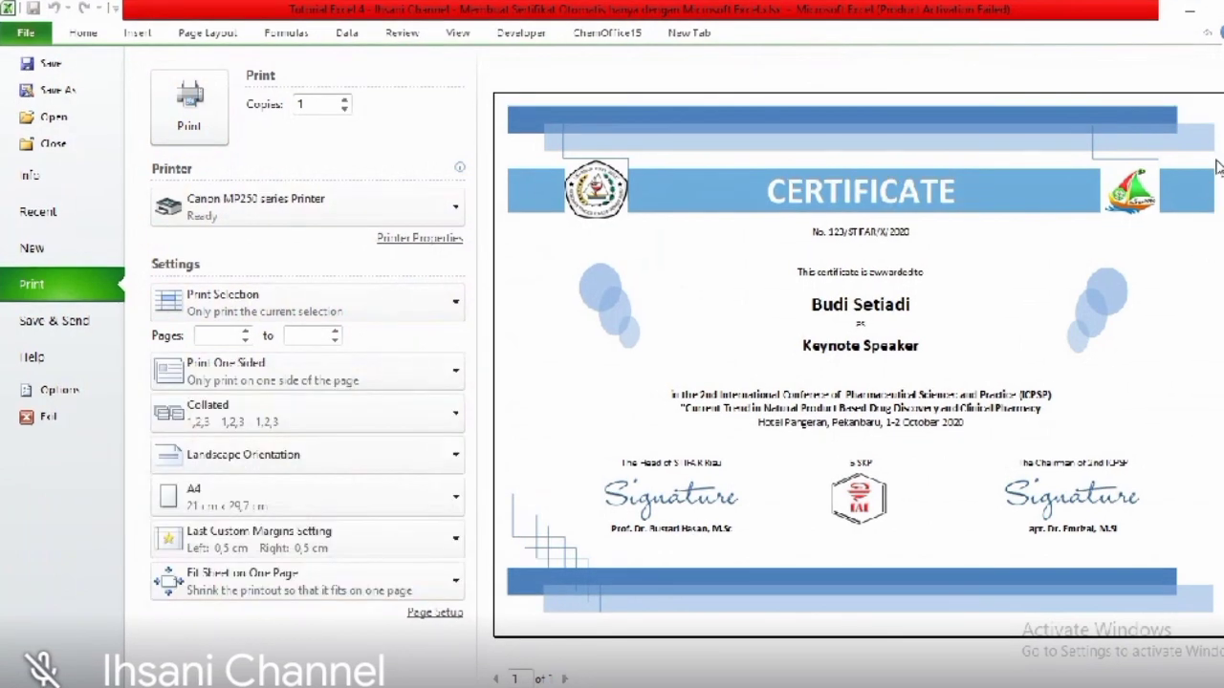
left_click(82, 34)
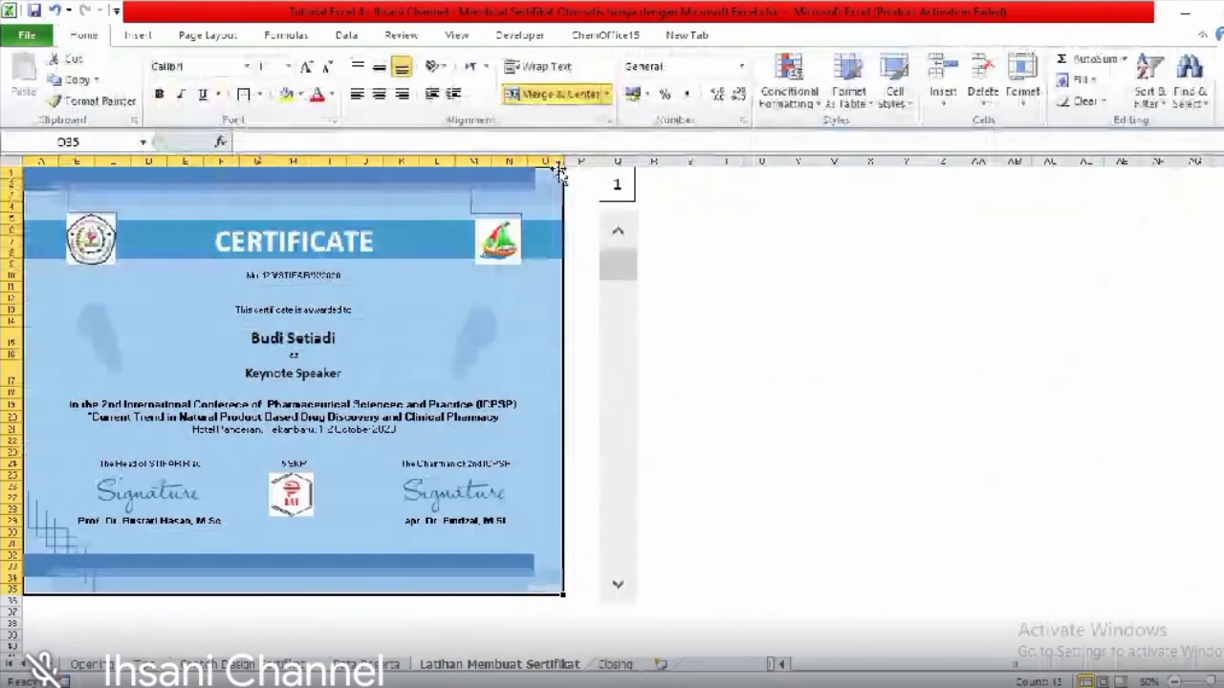
- Widen column G to about 12.14 and preview the certificate's printout again
left_click_drag(275, 160, 353, 162)
left_click_drag(620, 596, 621, 596)
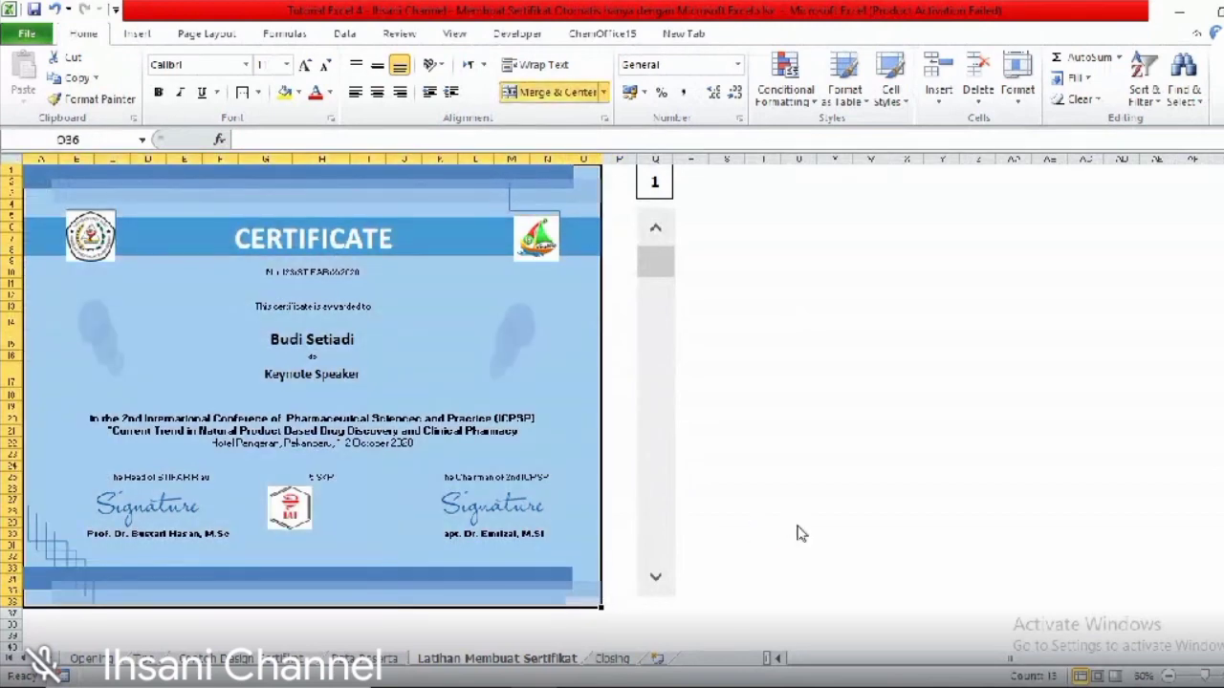
key("ctrl+p")
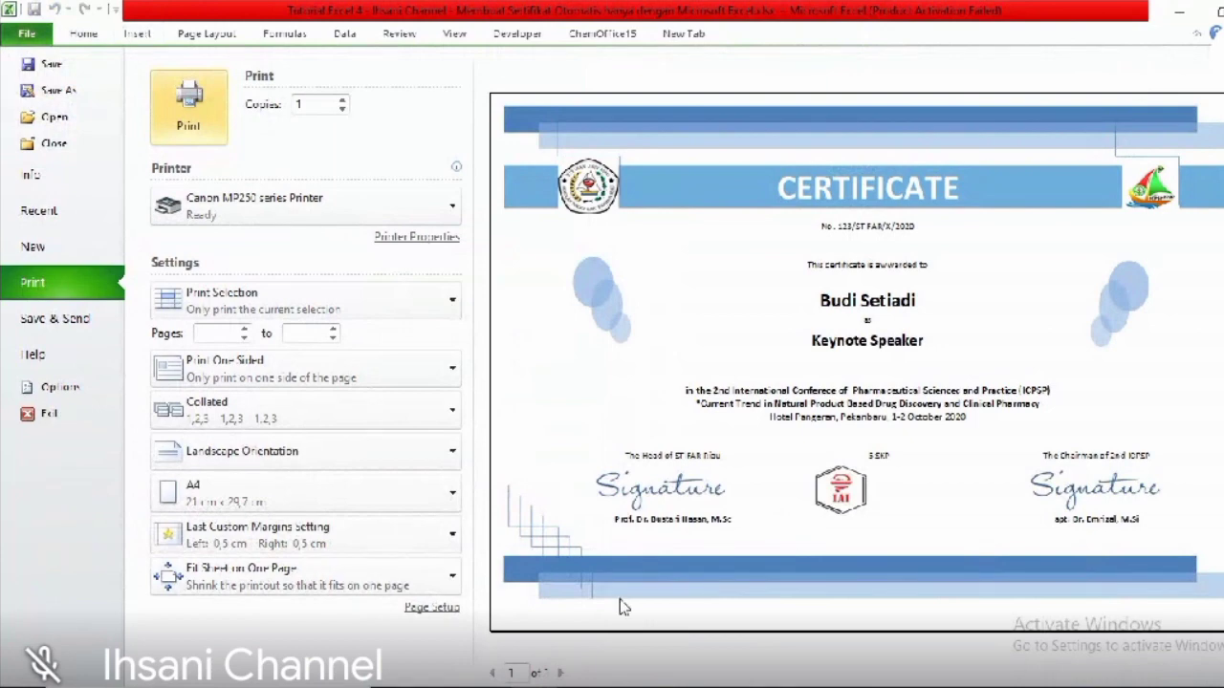
- Adjust row 24's height and insert a blank row above the signatures
left_click(85, 36)
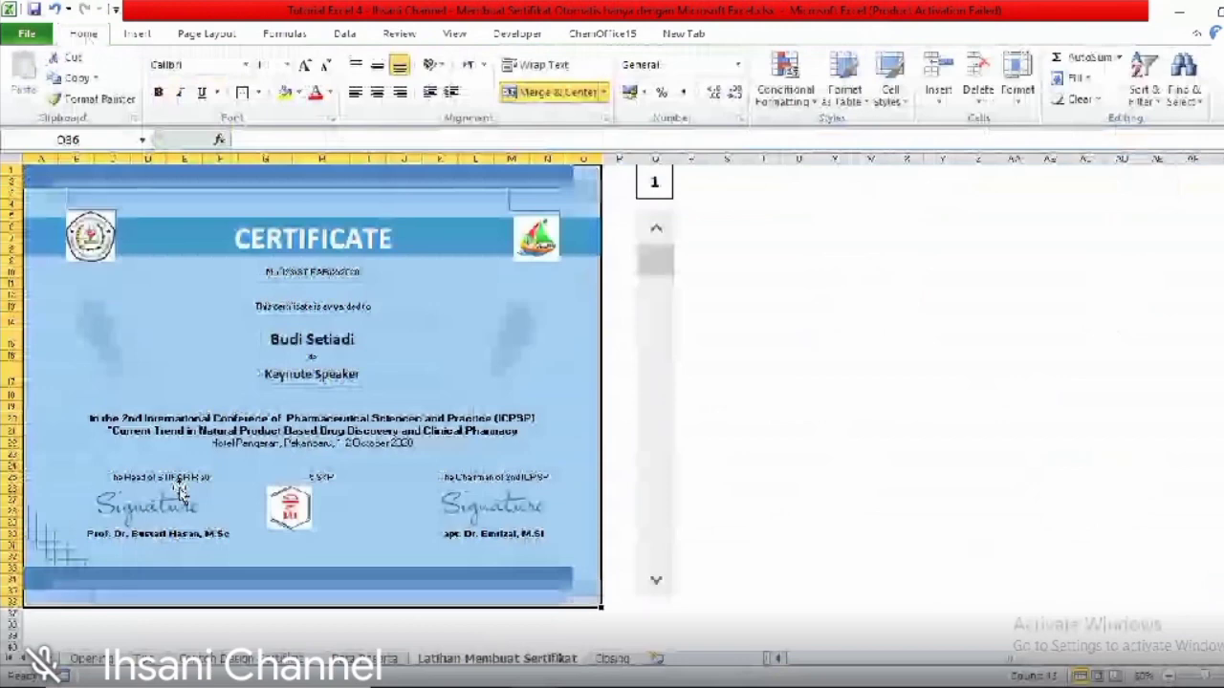
left_click(180, 490)
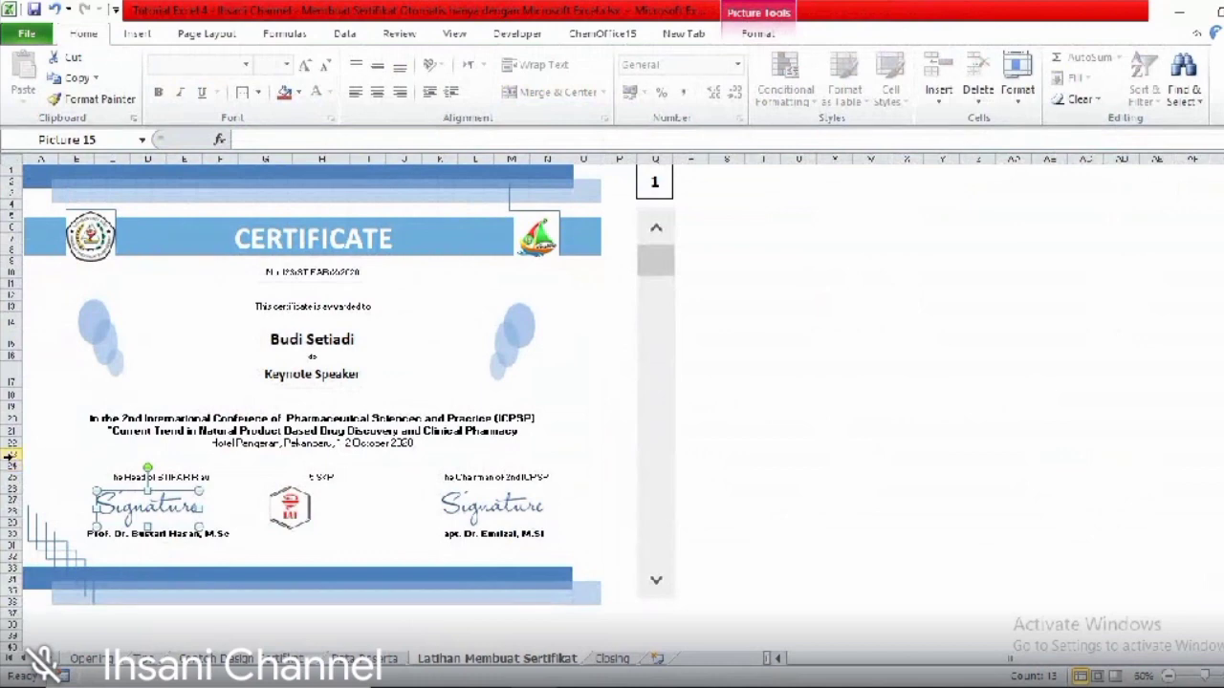
left_click_drag(8, 465, 10, 460)
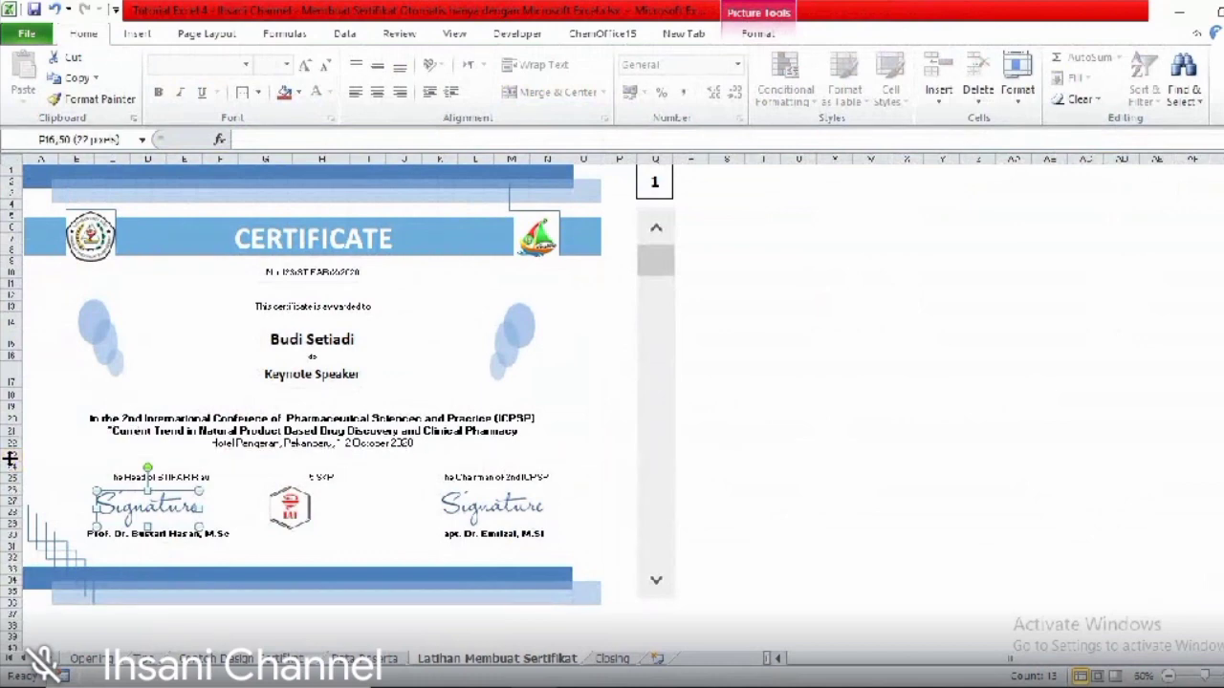
right_click(10, 458)
left_click(55, 316)
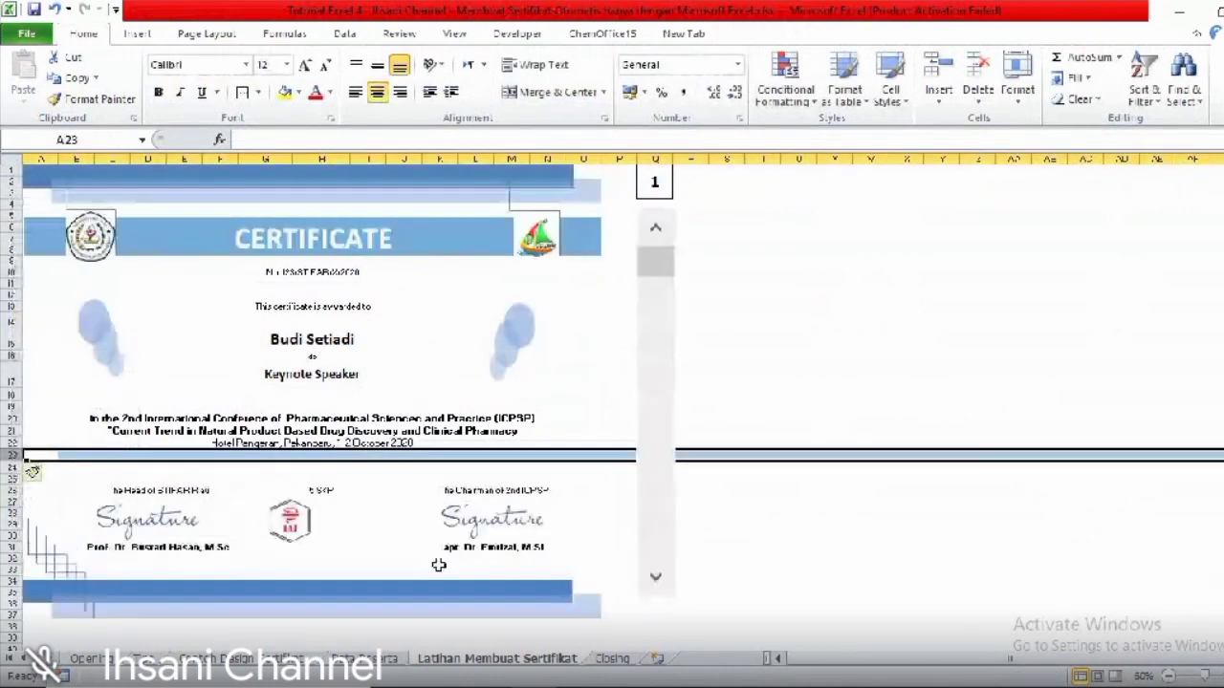
- Select the certificate block through P37 and preview how it prints
left_click(617, 613)
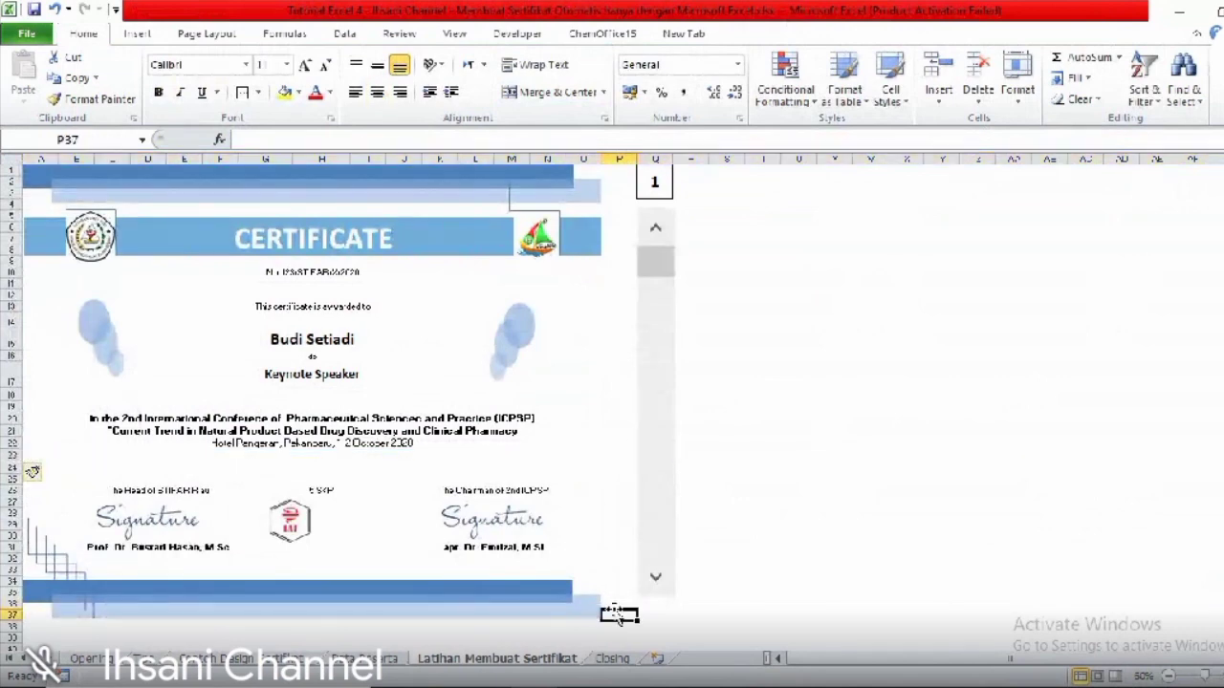
left_click_drag(617, 613, 28, 170)
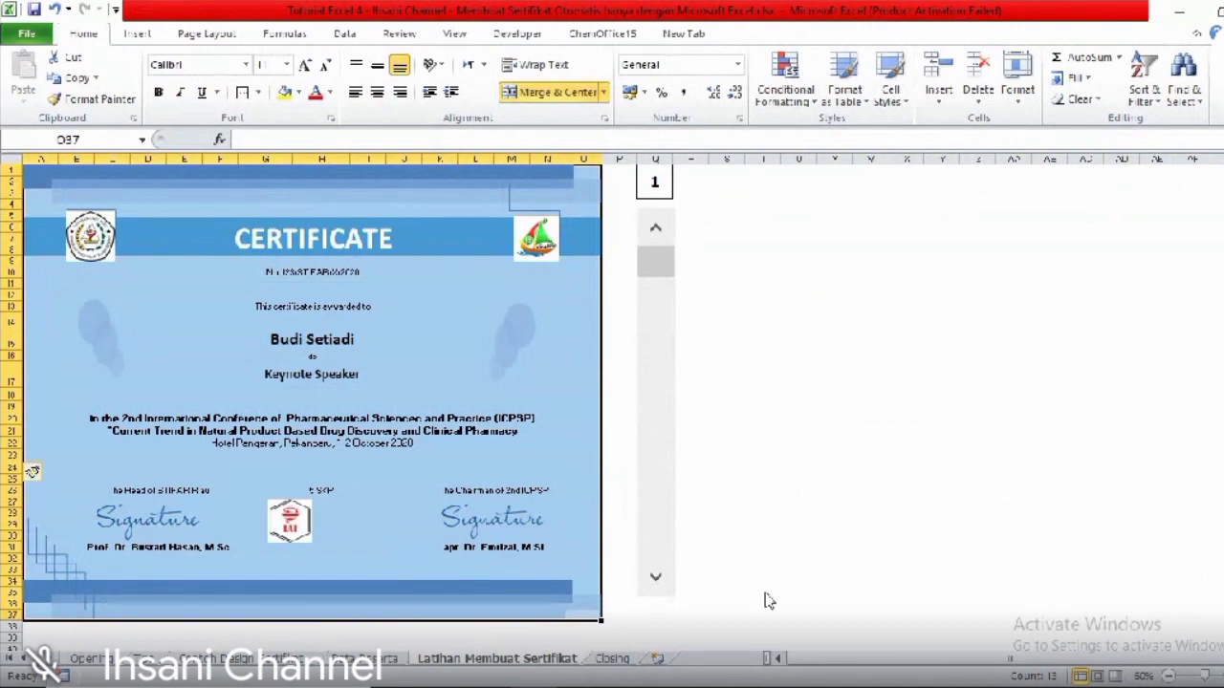
key("ctrl+p")
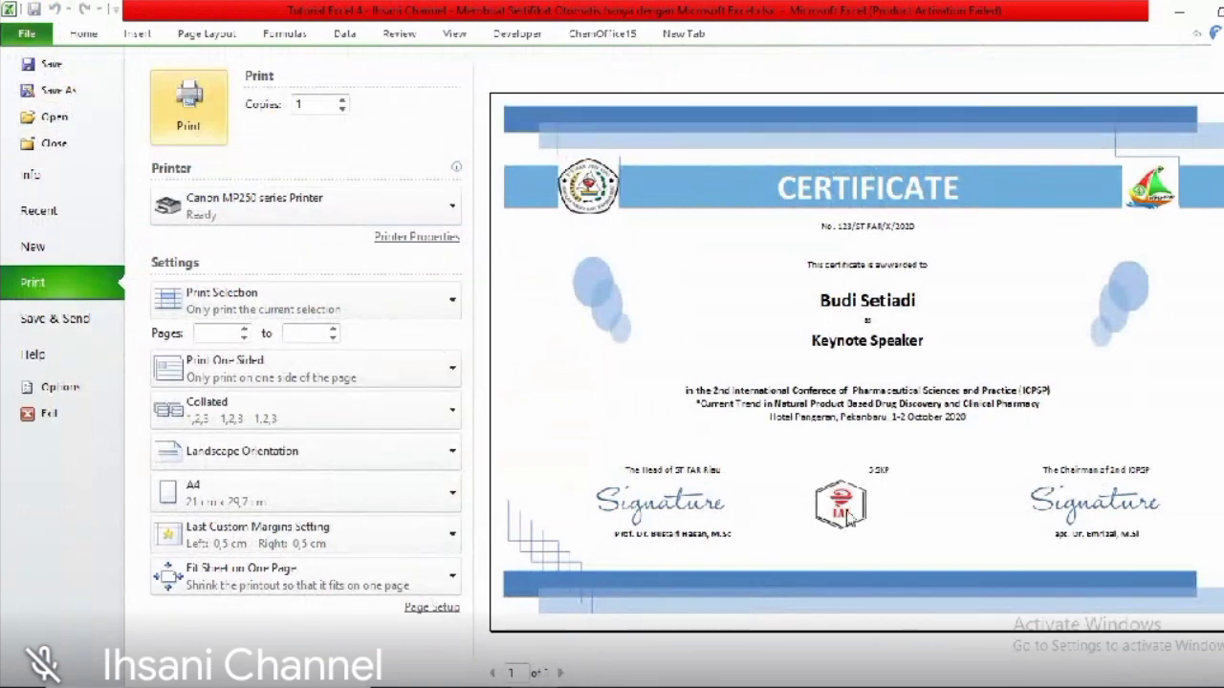
left_click(137, 34)
- Reselect the whole certificate from its bottom corner and open the print preview
left_click(304, 519)
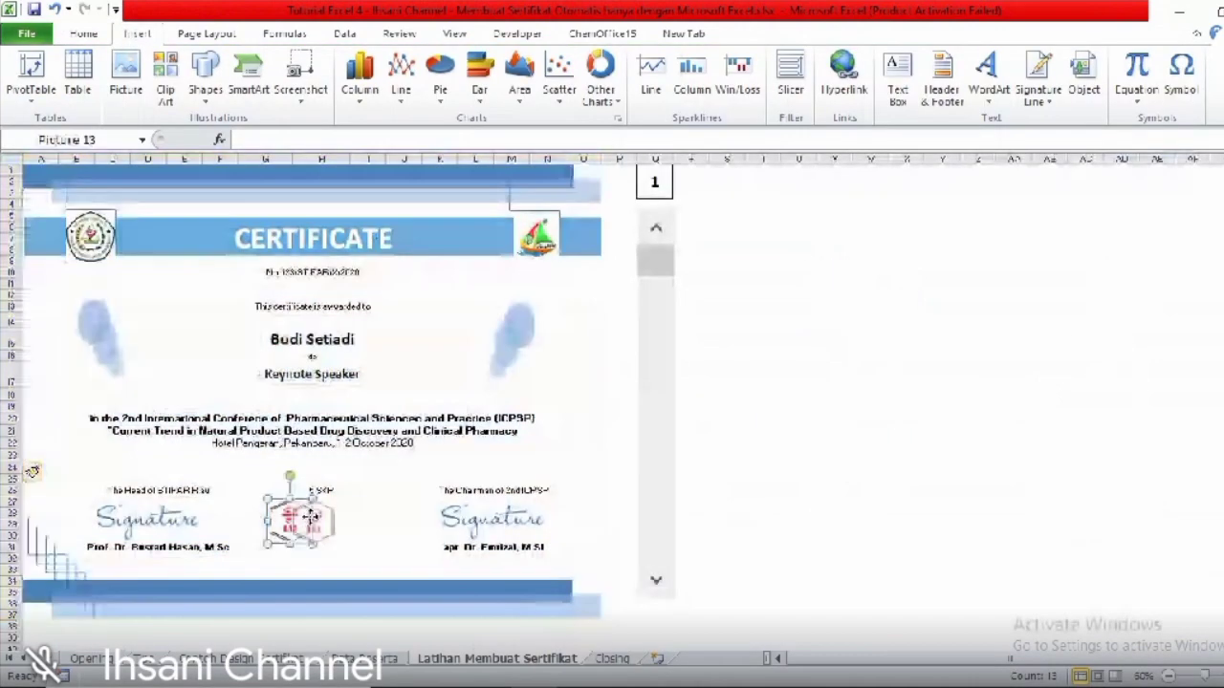
left_click(511, 541)
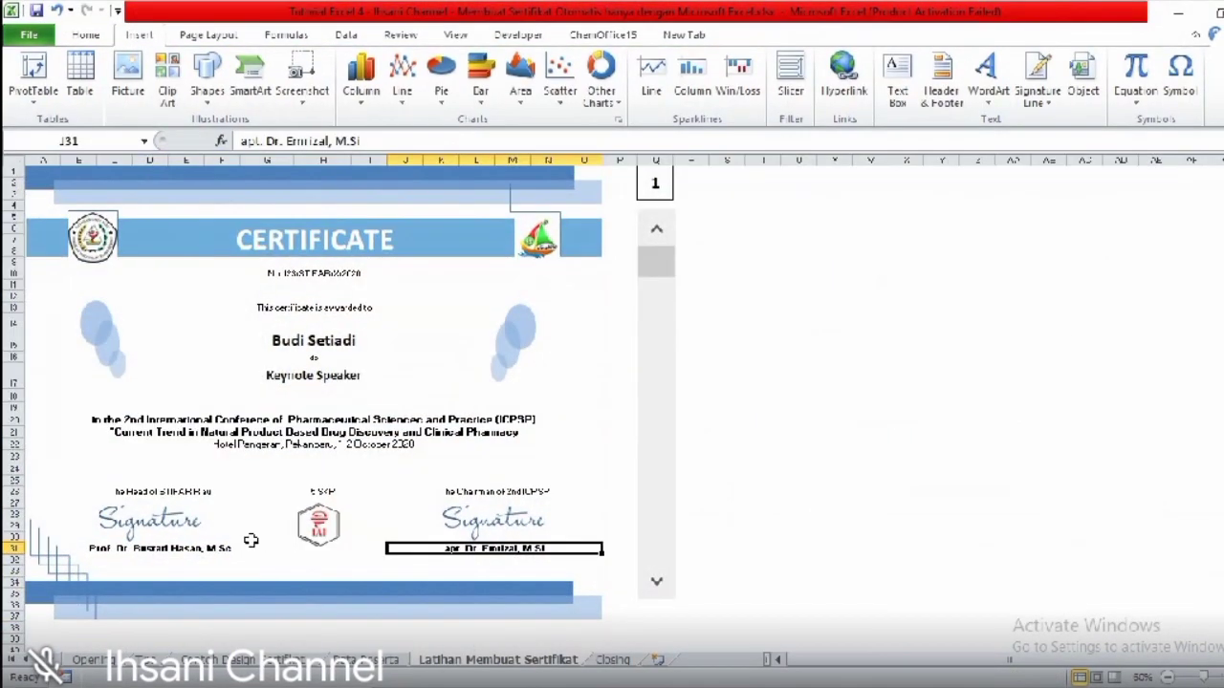
left_click_drag(623, 612, 624, 613)
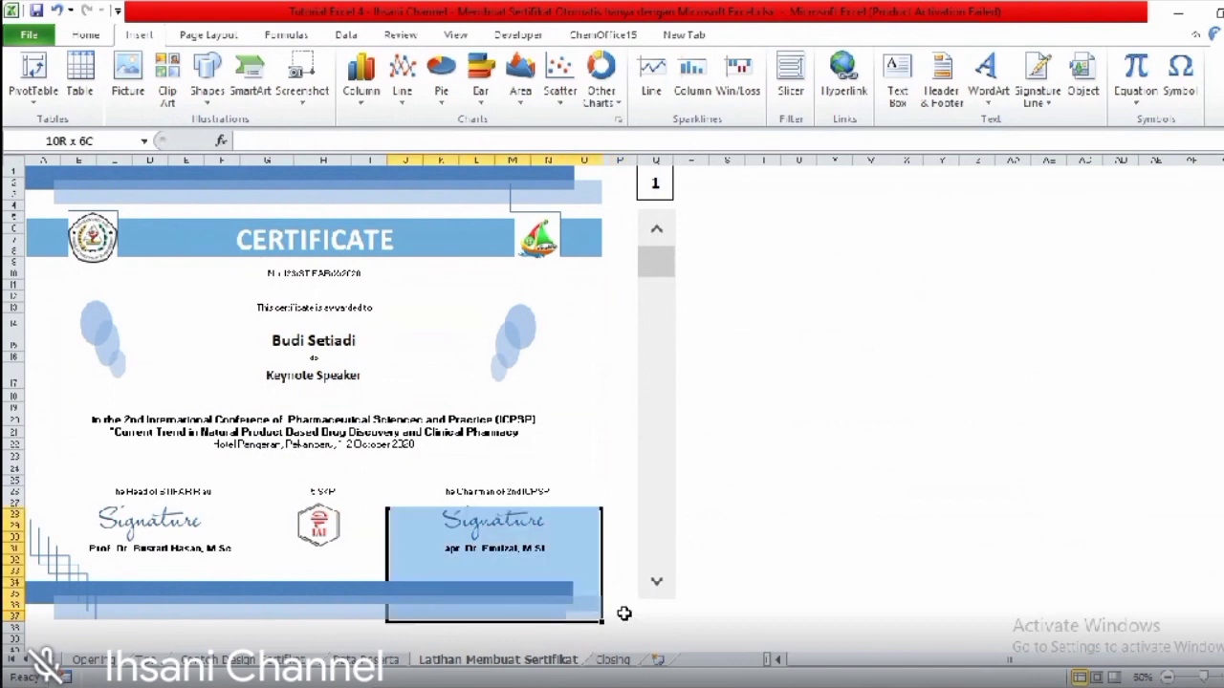
key("ctrl+shift+Home")
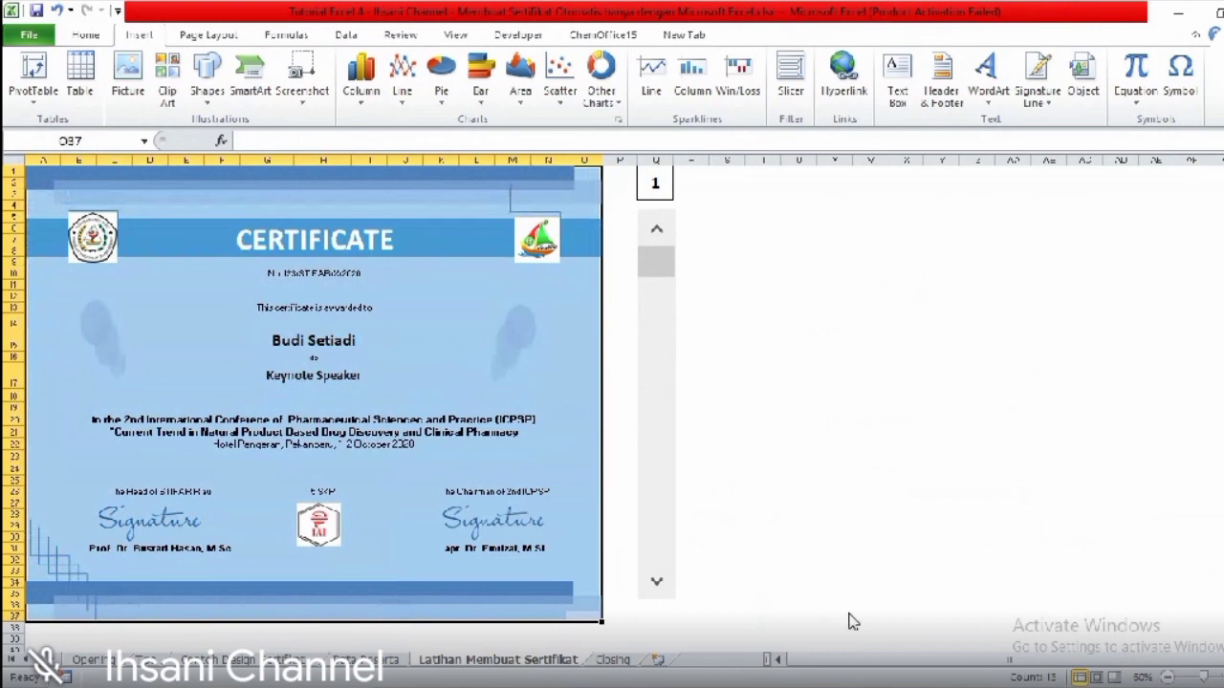
key("ctrl+p")
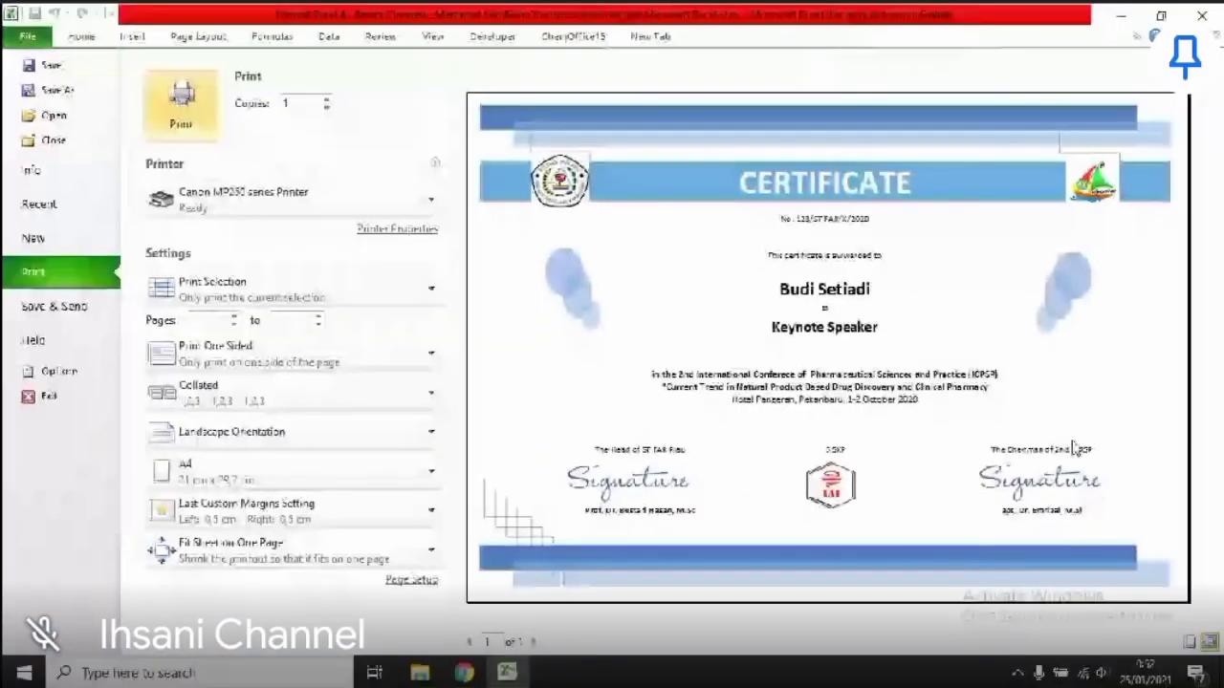
- Check the printer list and keep Canon MP250 series as the printer
left_click(220, 195)
left_click(219, 195)
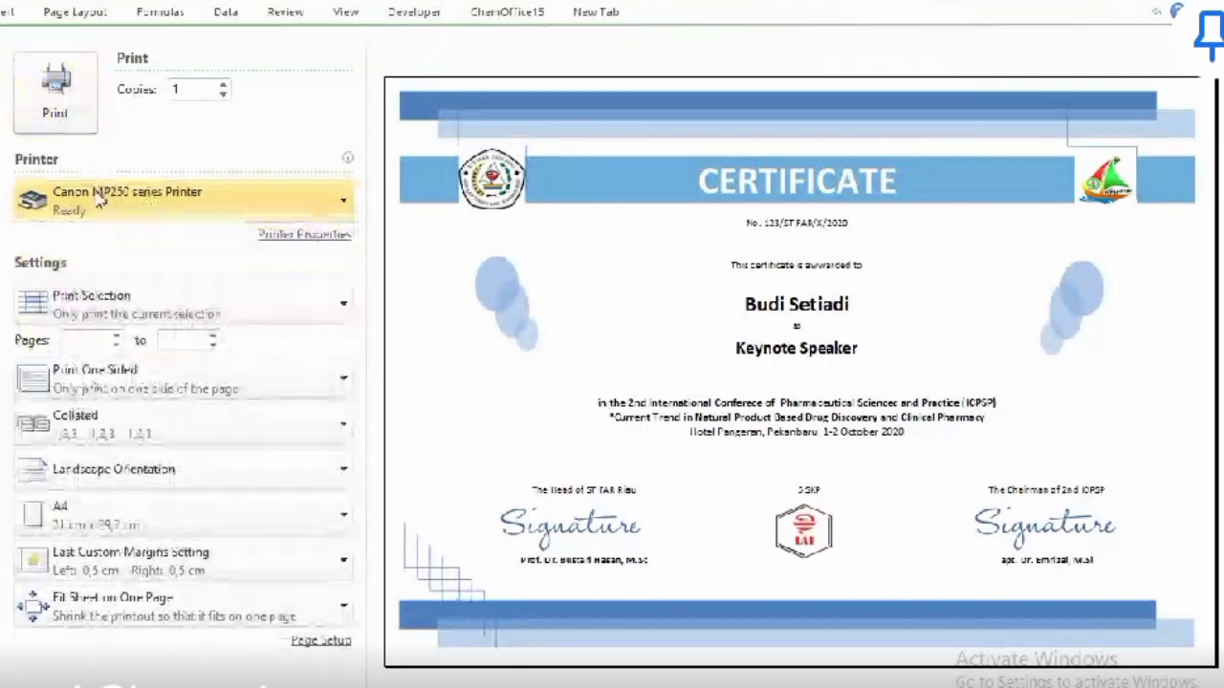
left_click(101, 196)
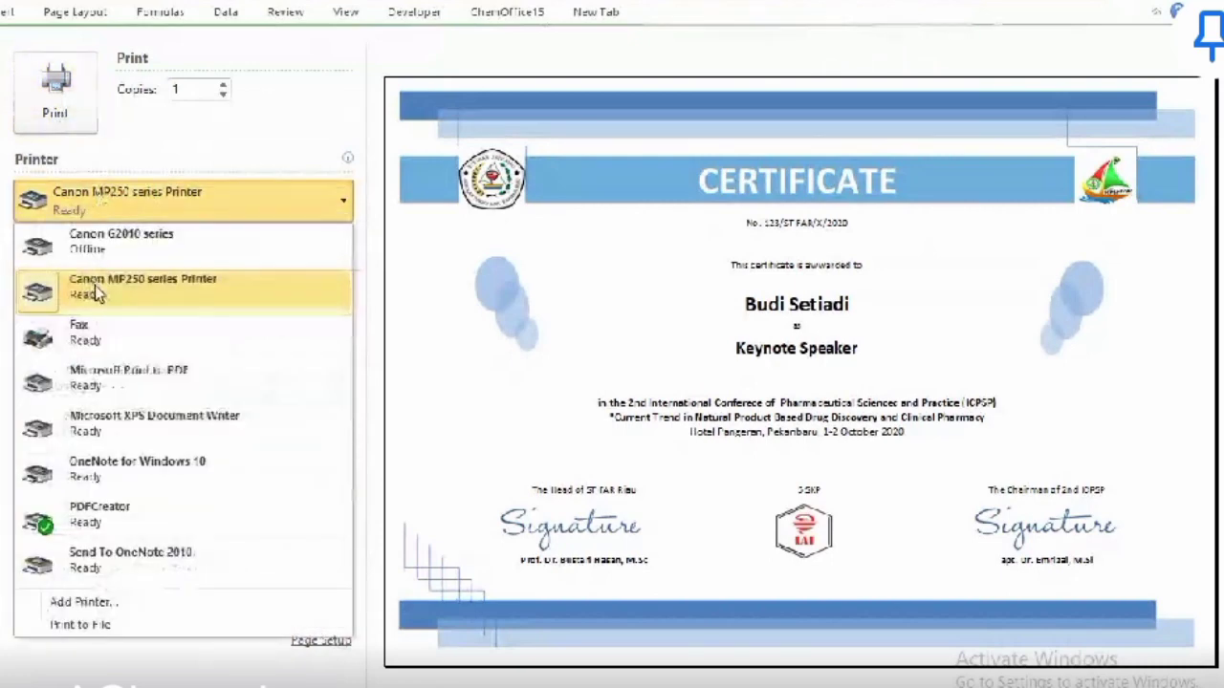
left_click(136, 155)
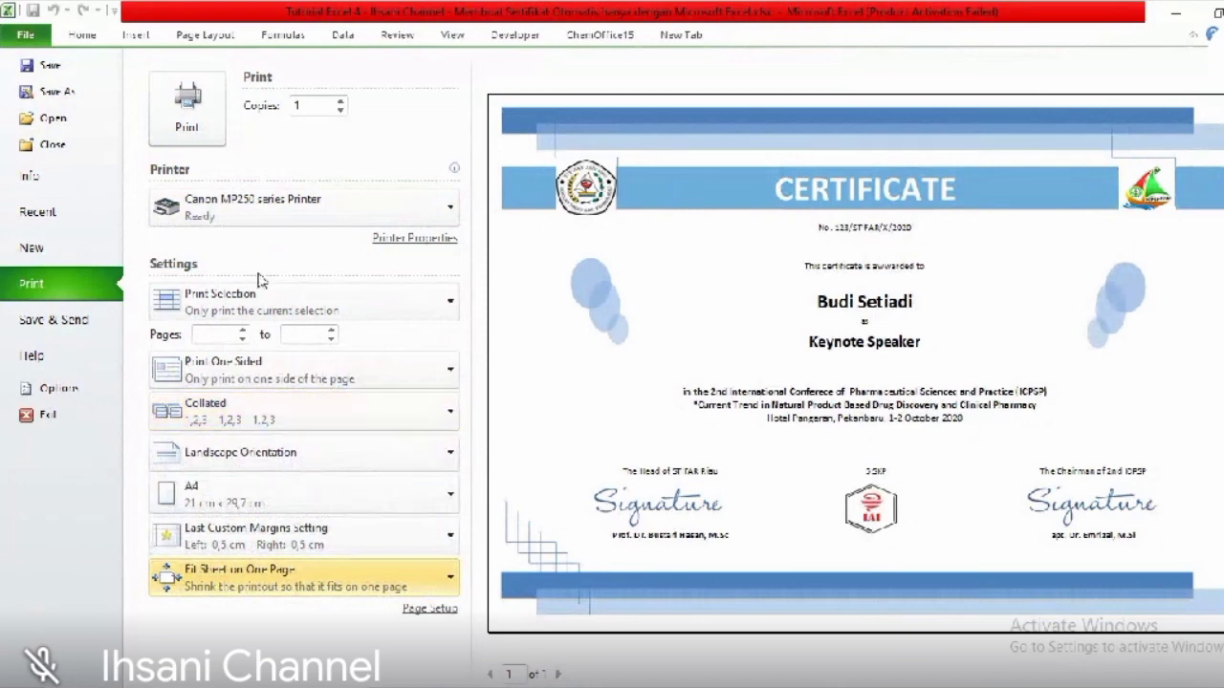
left_click(249, 206)
left_click(248, 277)
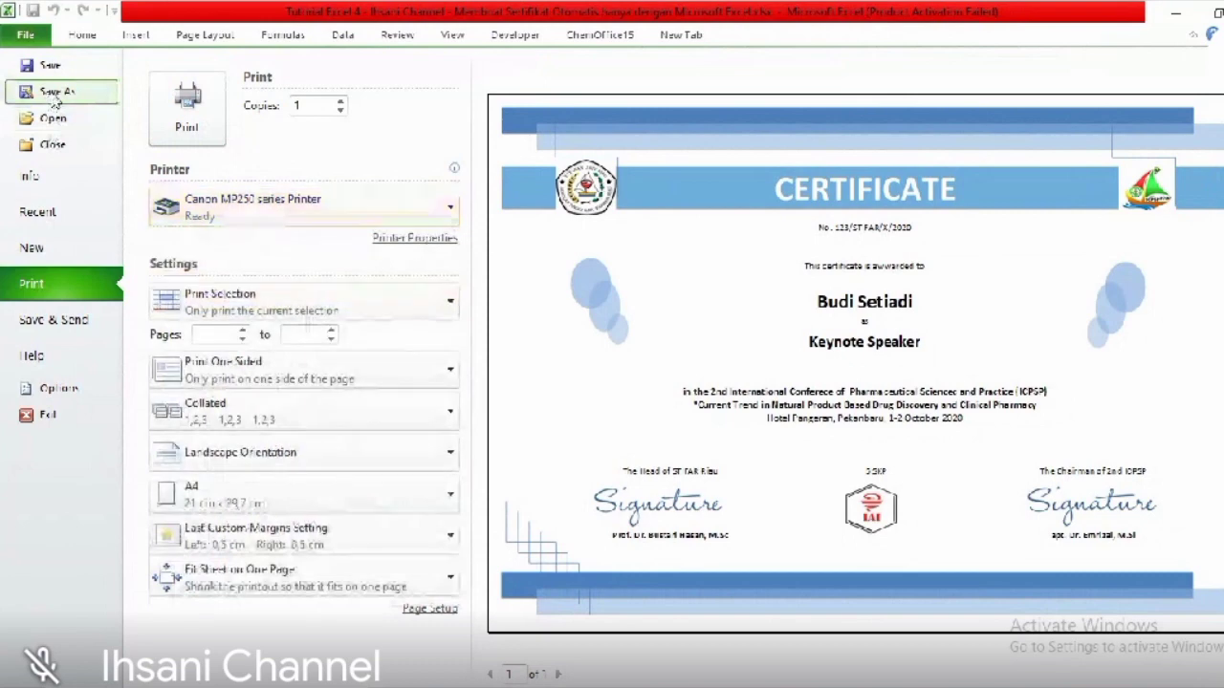
- Save a copy as PDF, named after the certificate recipient with a trailing 2
key("Escape")
key("F12")
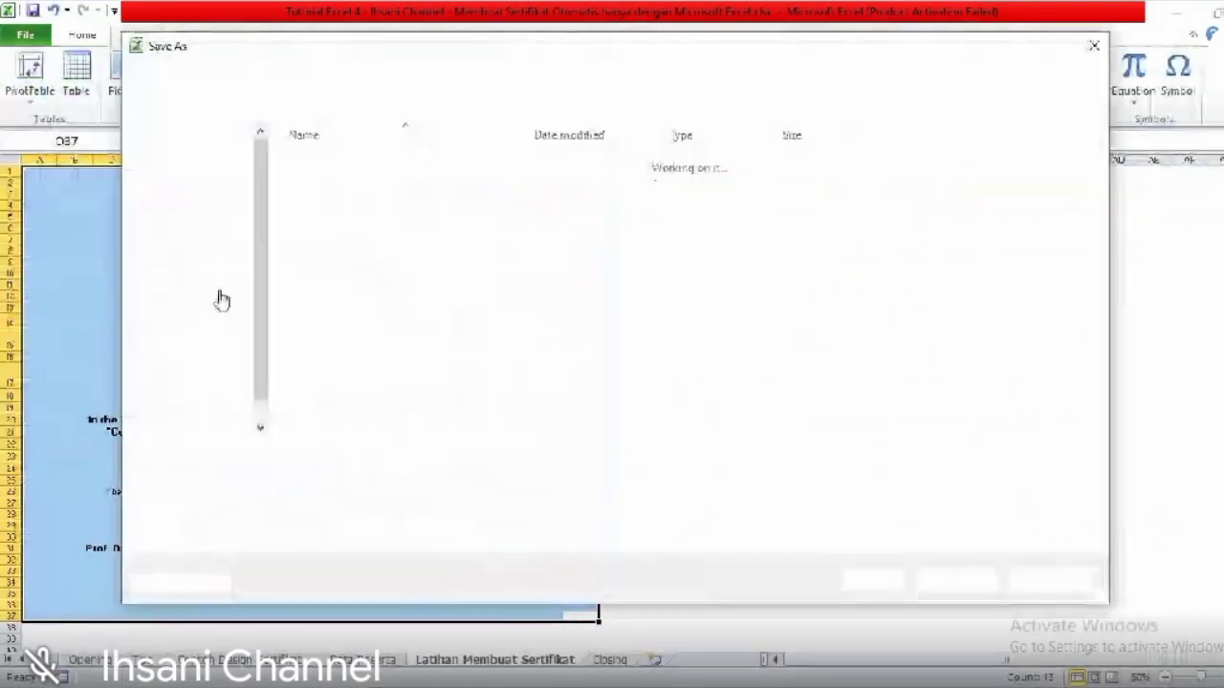
left_click(371, 483)
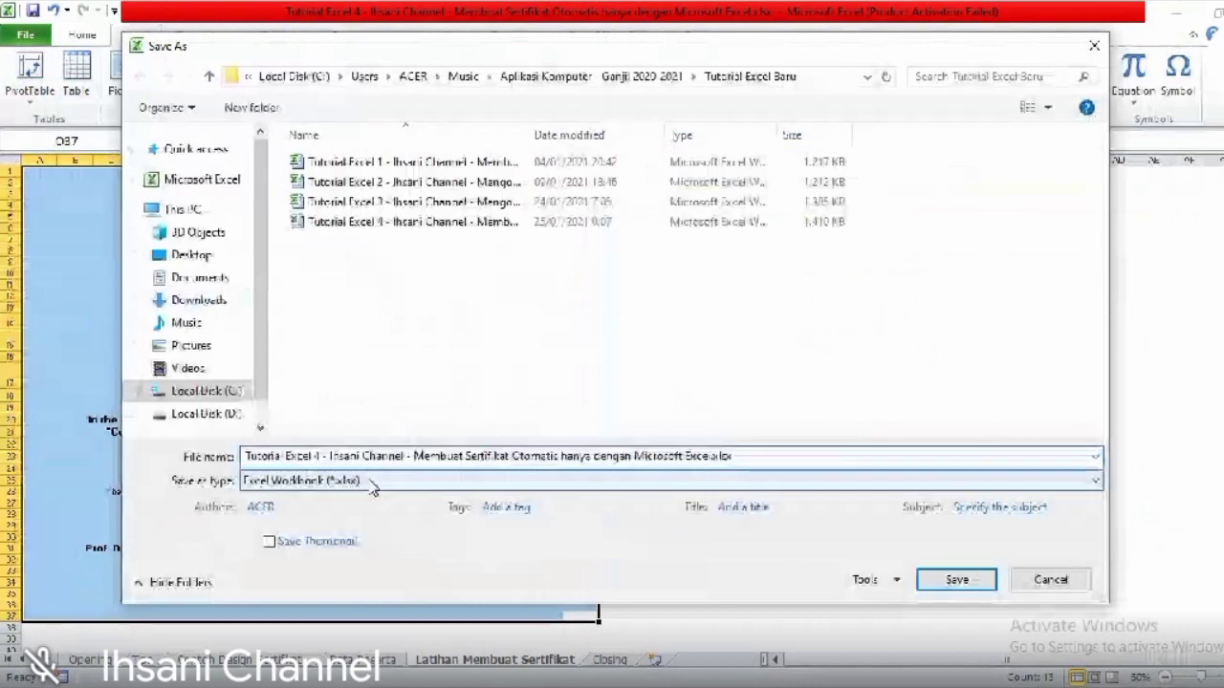
left_click(270, 433)
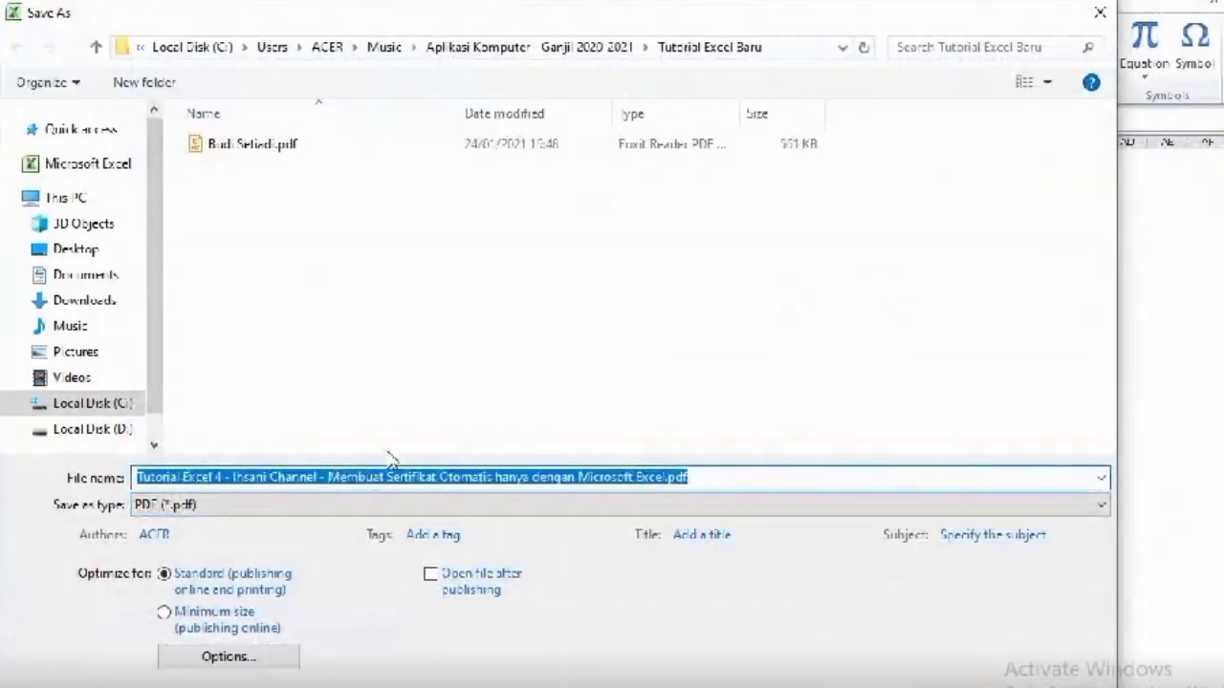
type("BUDI")
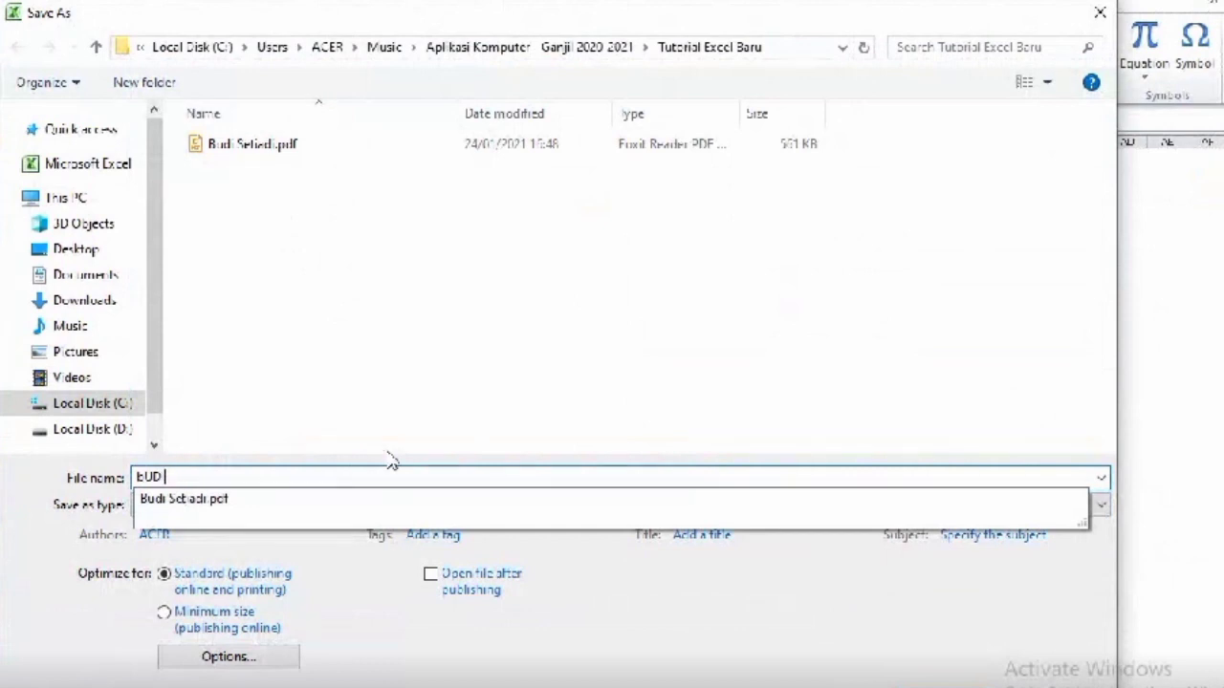
key("BackSpace")
key("BackSpace")
key("BackSpace")
key("BackSpace")
type("BU")
key("BackSpace")
key("BackSpace")
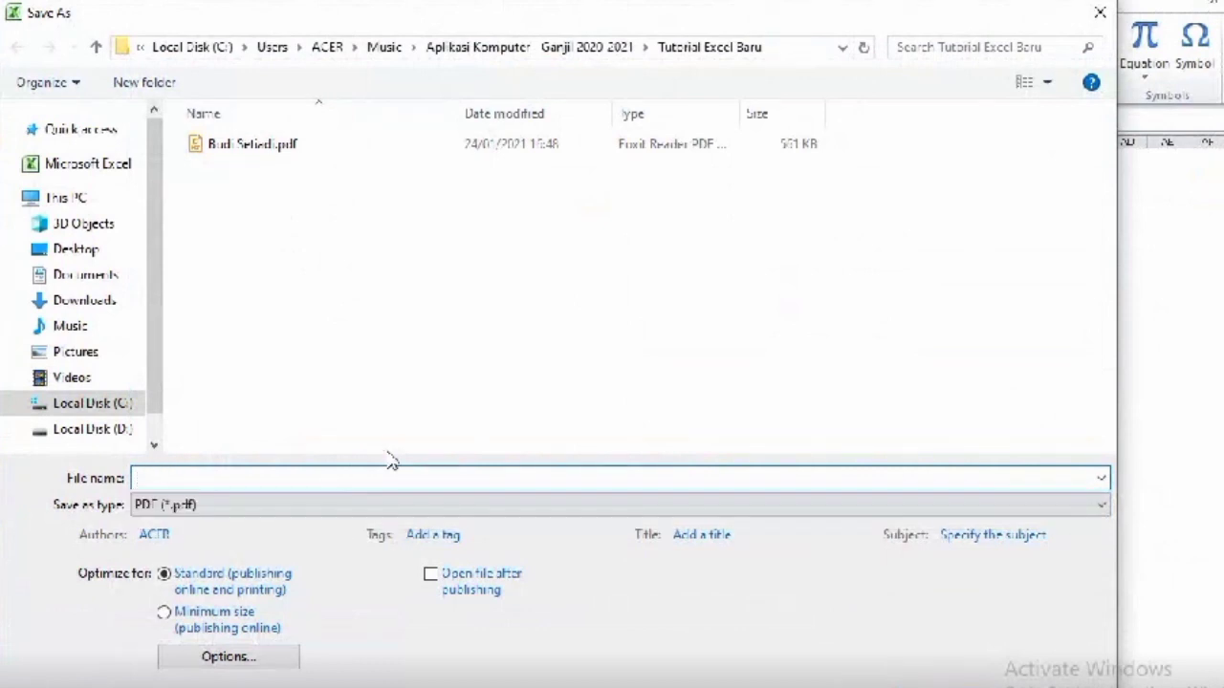
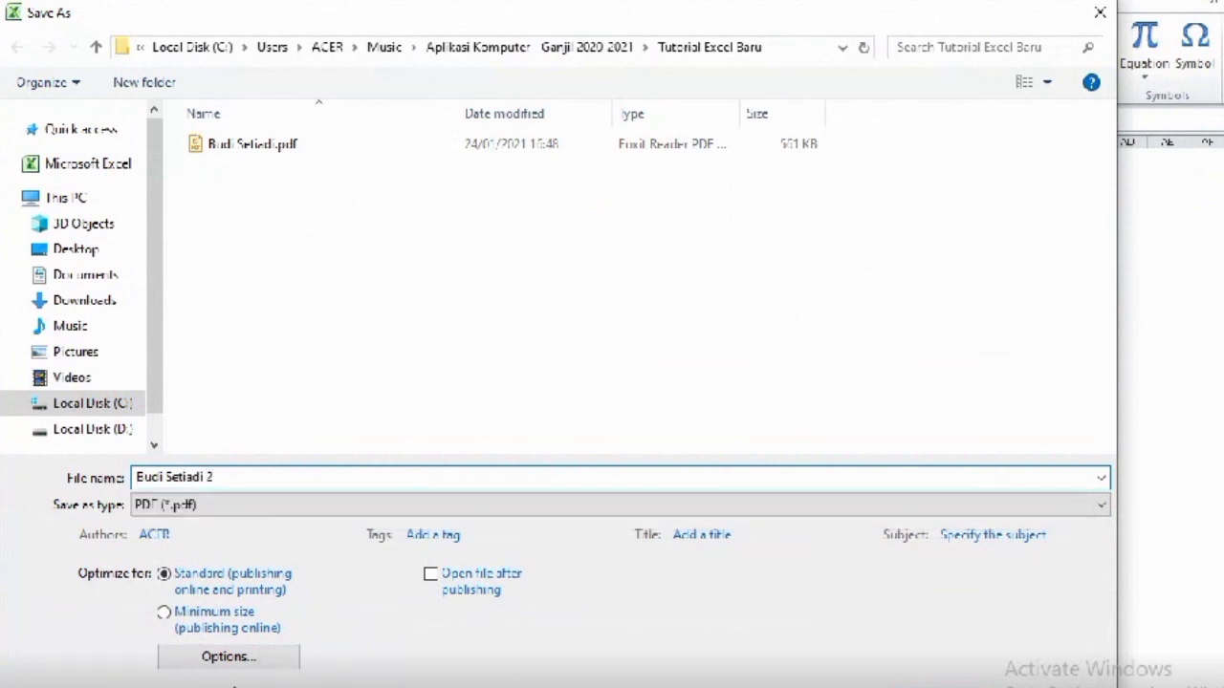
- Set the PDF options to publish only the selection, then save the file
left_click(209, 658)
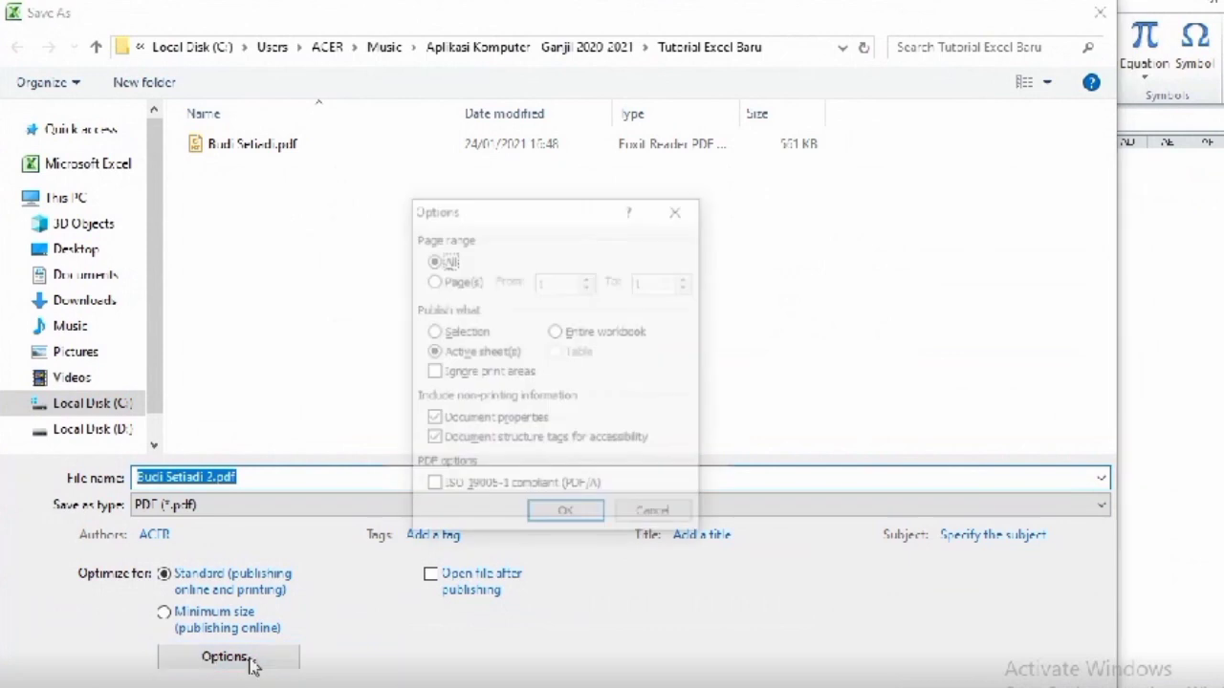
left_click(466, 333)
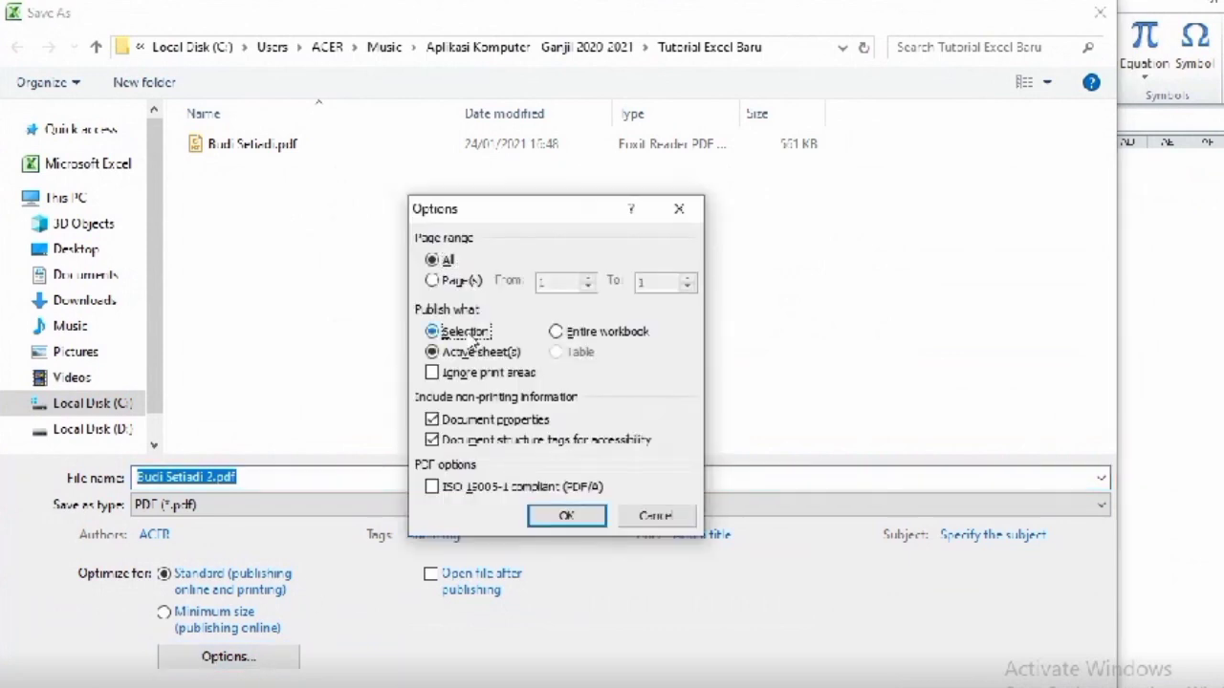
left_click(562, 516)
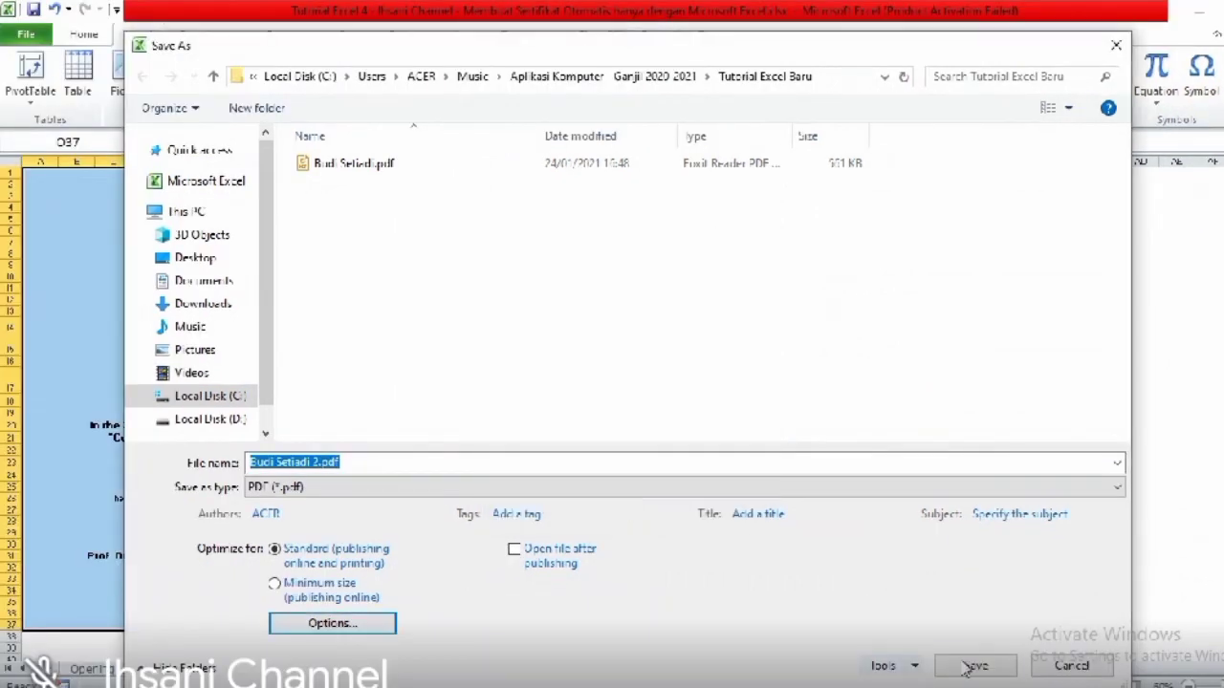
left_click(976, 670)
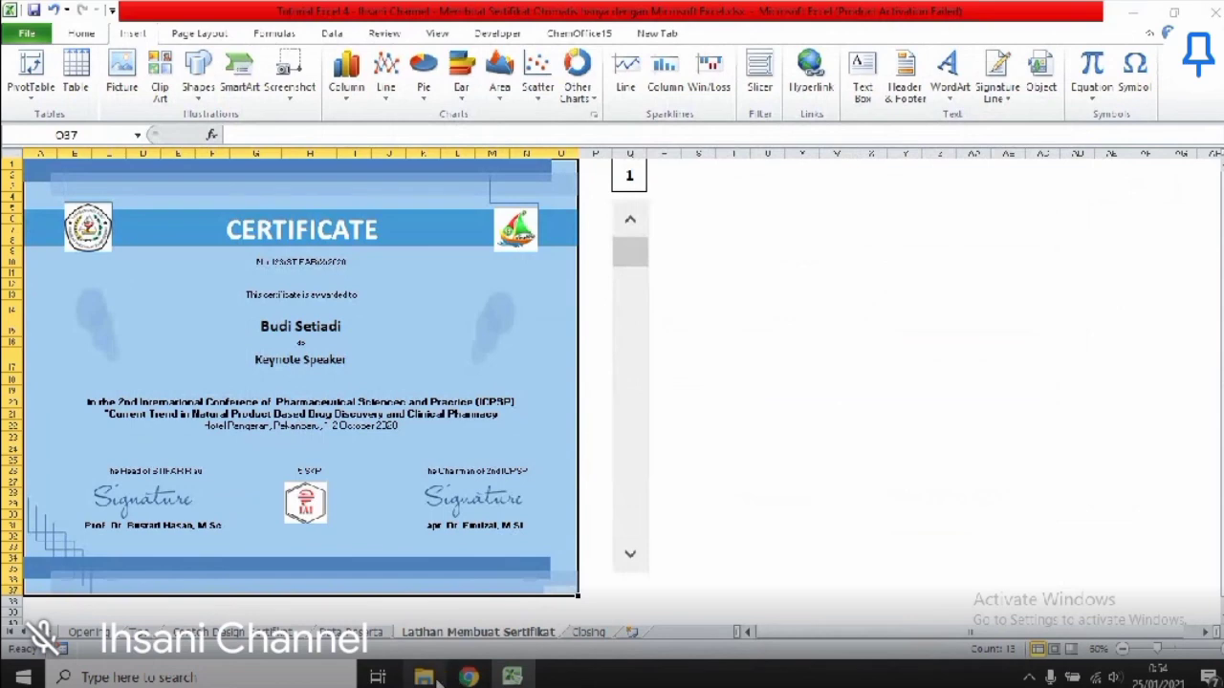
- Open the exported certificate PDF from the Tutorial Excel Baru folder
left_click(429, 677)
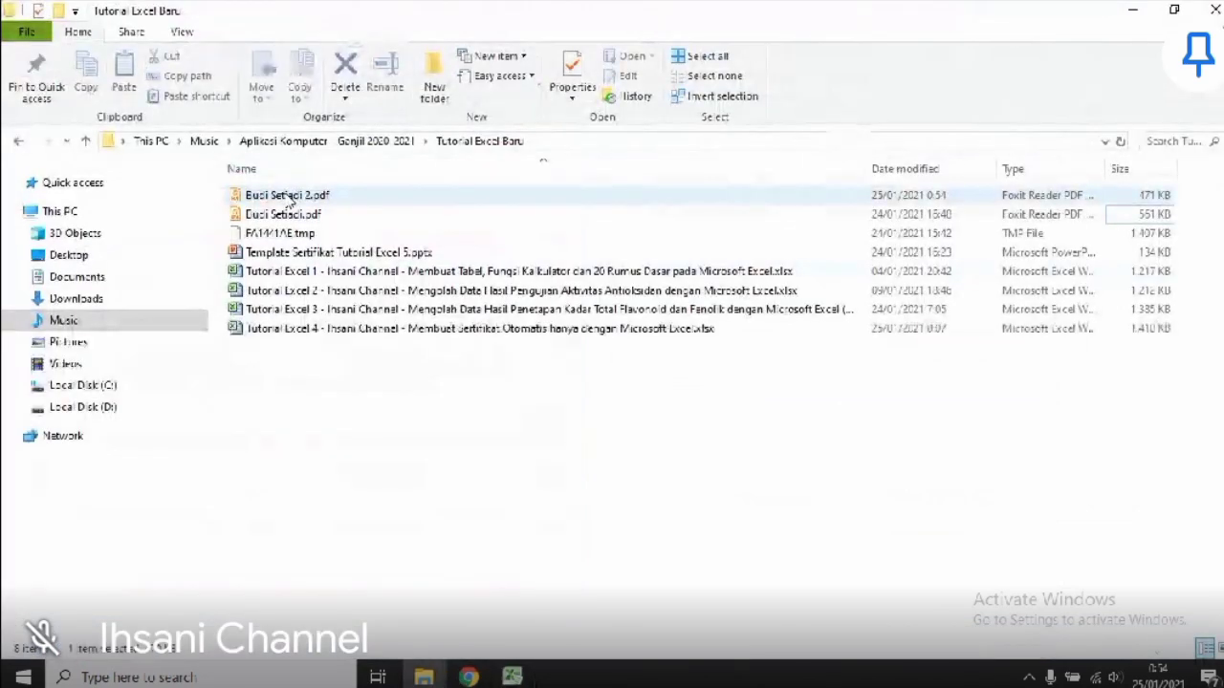
left_click(290, 198)
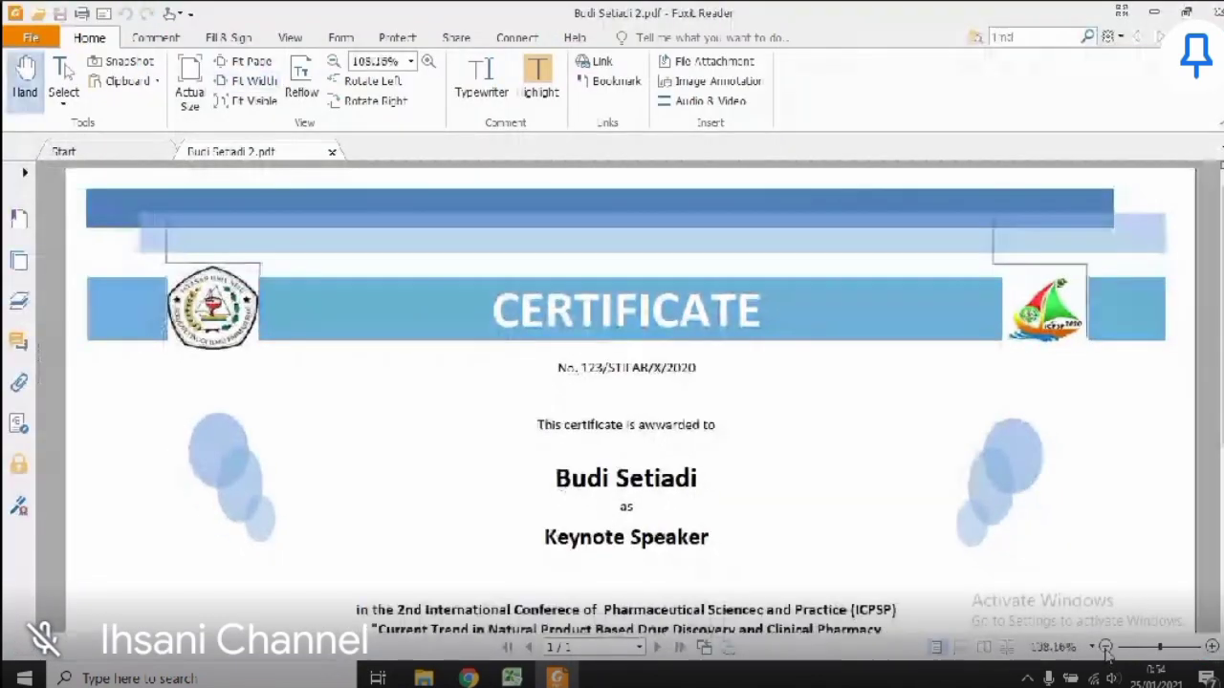
- Zoom the certificate PDF out from 108.16% to around 61%
left_click(1105, 648)
left_click(1105, 648)
left_click(1105, 647)
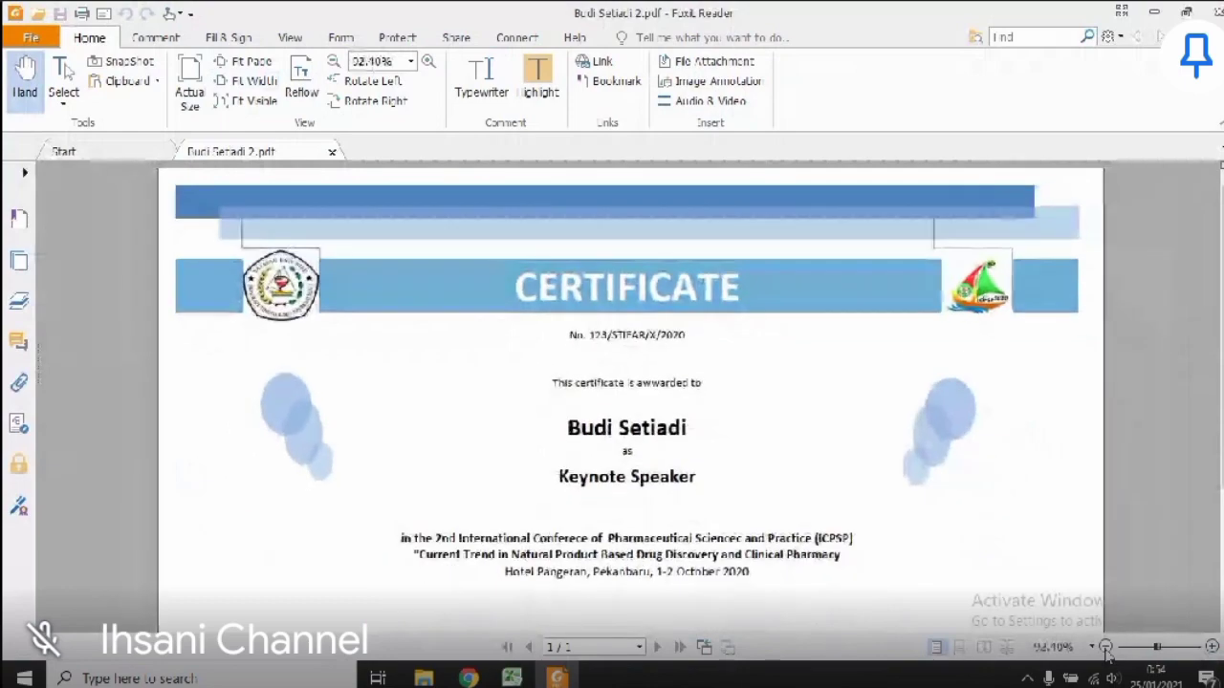
left_click(1105, 647)
left_click(1105, 647)
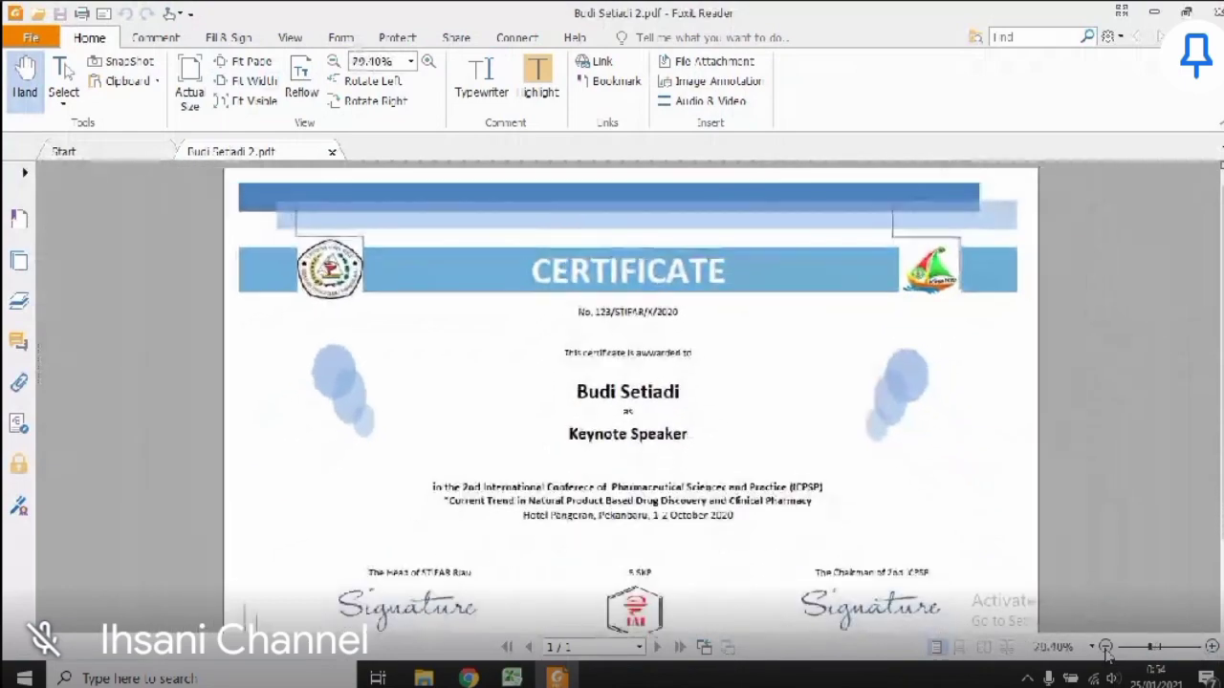
left_click(1106, 647)
left_click(1105, 648)
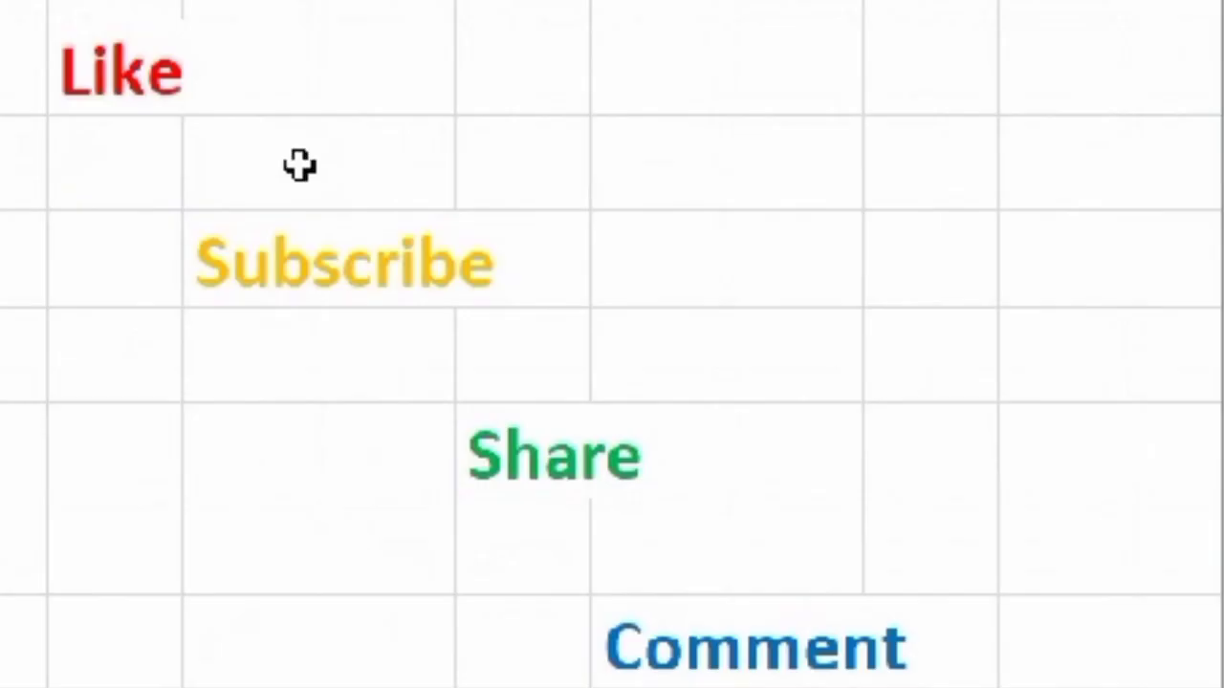
left_click(803, 219)
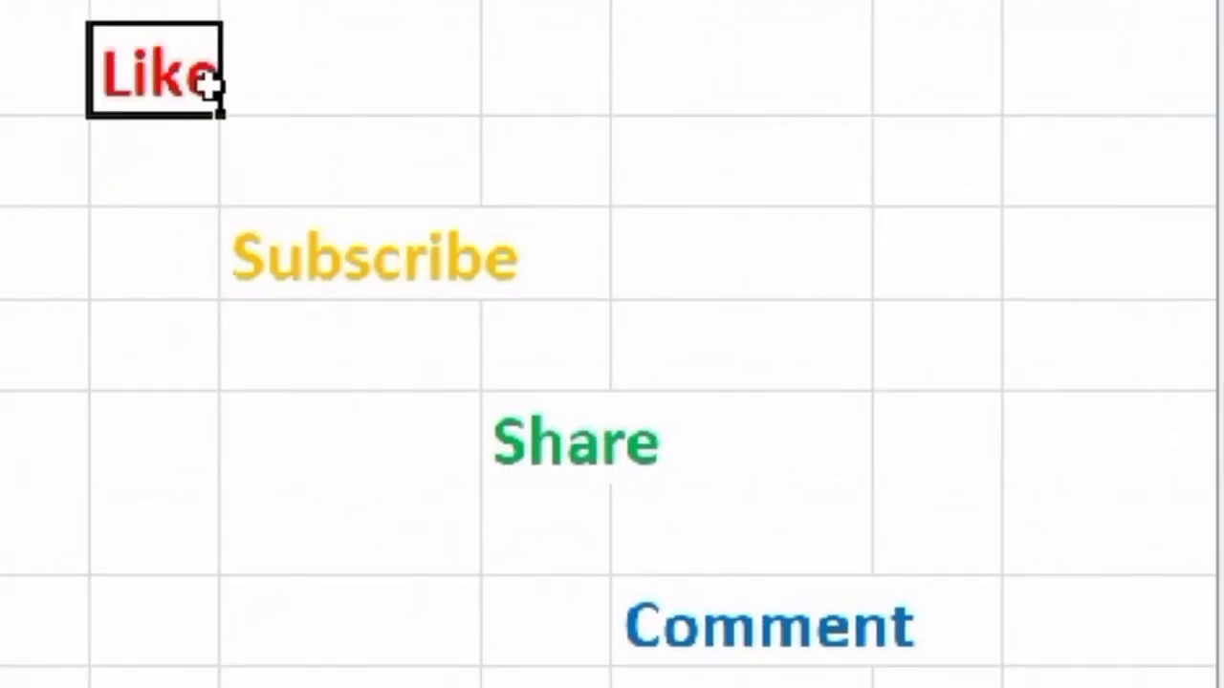
left_click(270, 281)
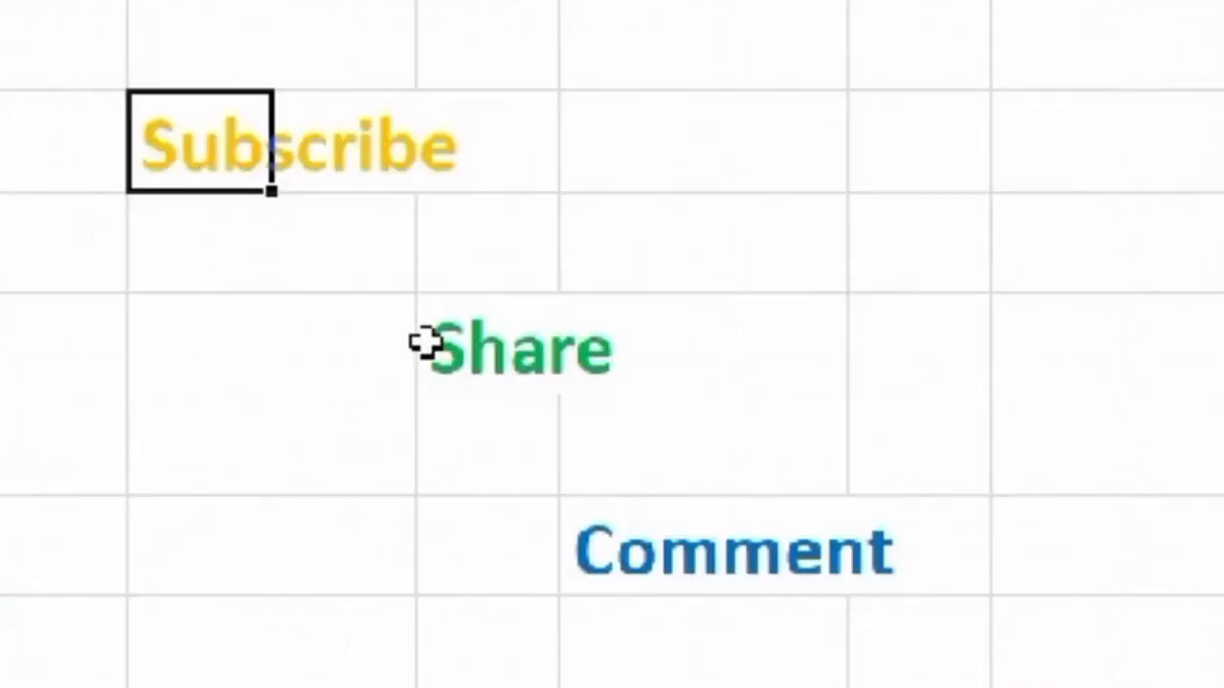